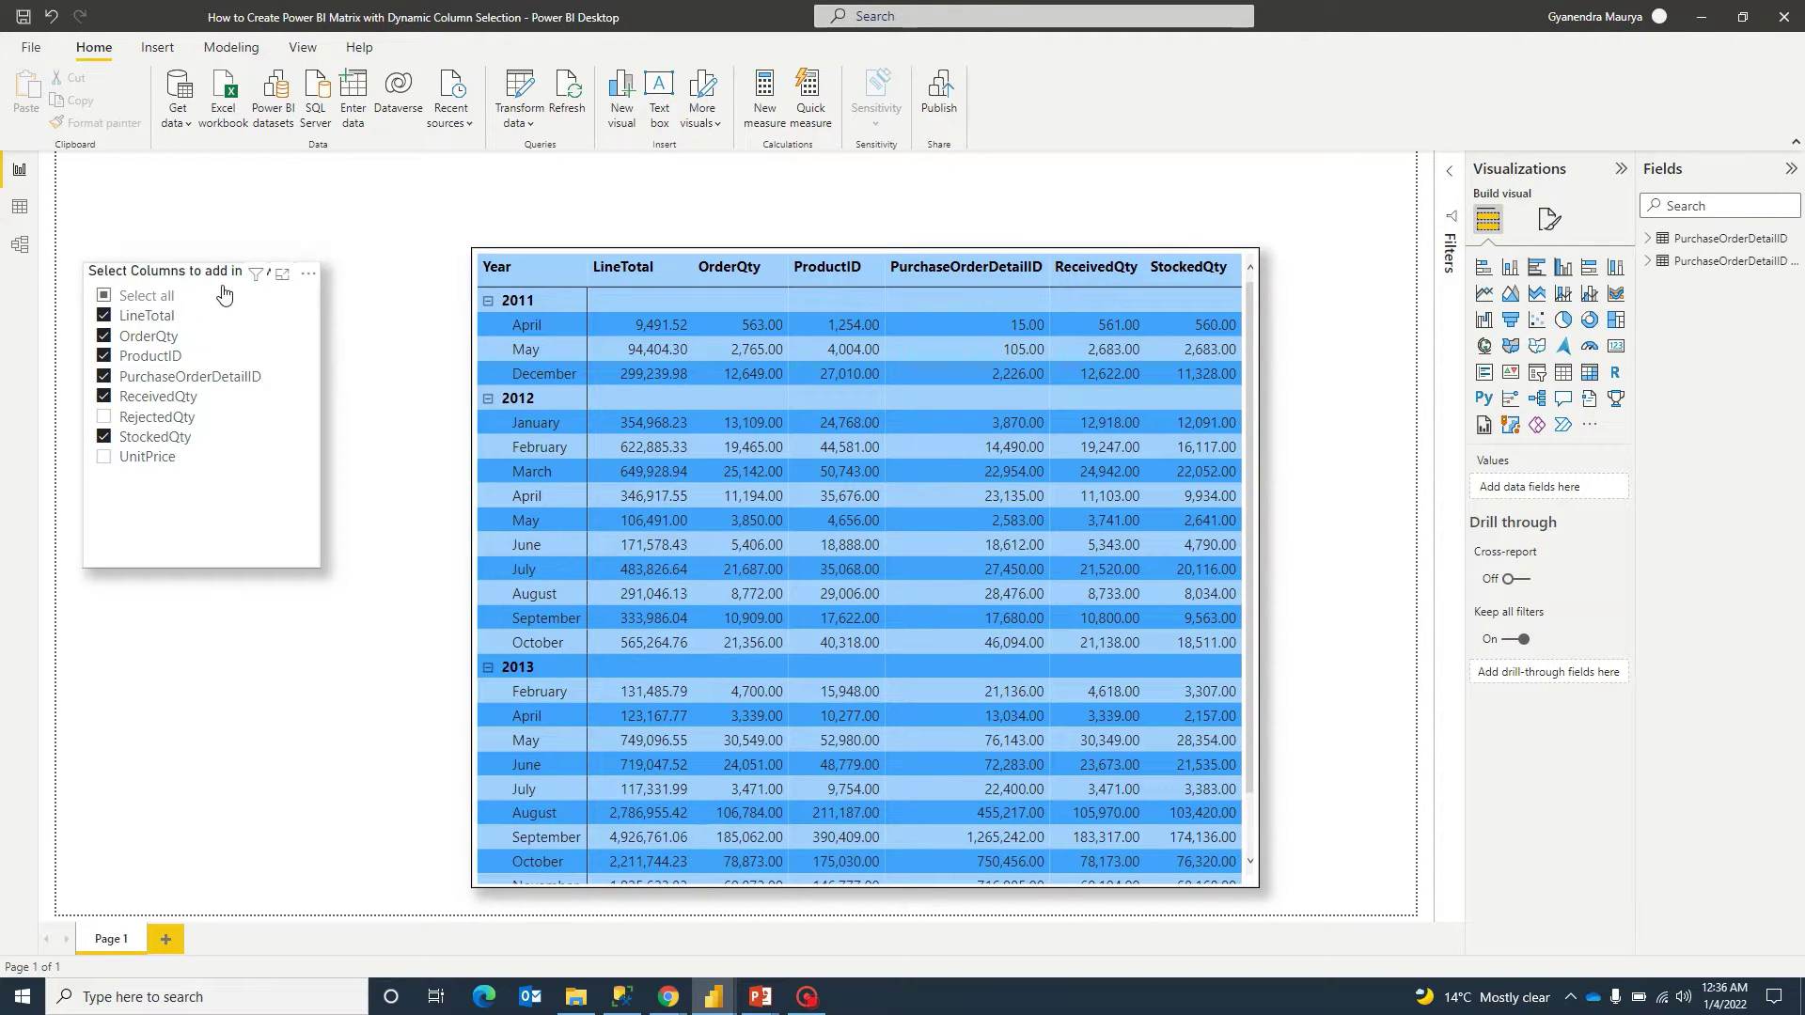
# Select all columns in the slicer, then limit the selection to LineTotal, OrderQty, ProductID, PurchaseOrderDetailID, ReceivedQty and RejectedQty.
pyautogui.click(239, 634)
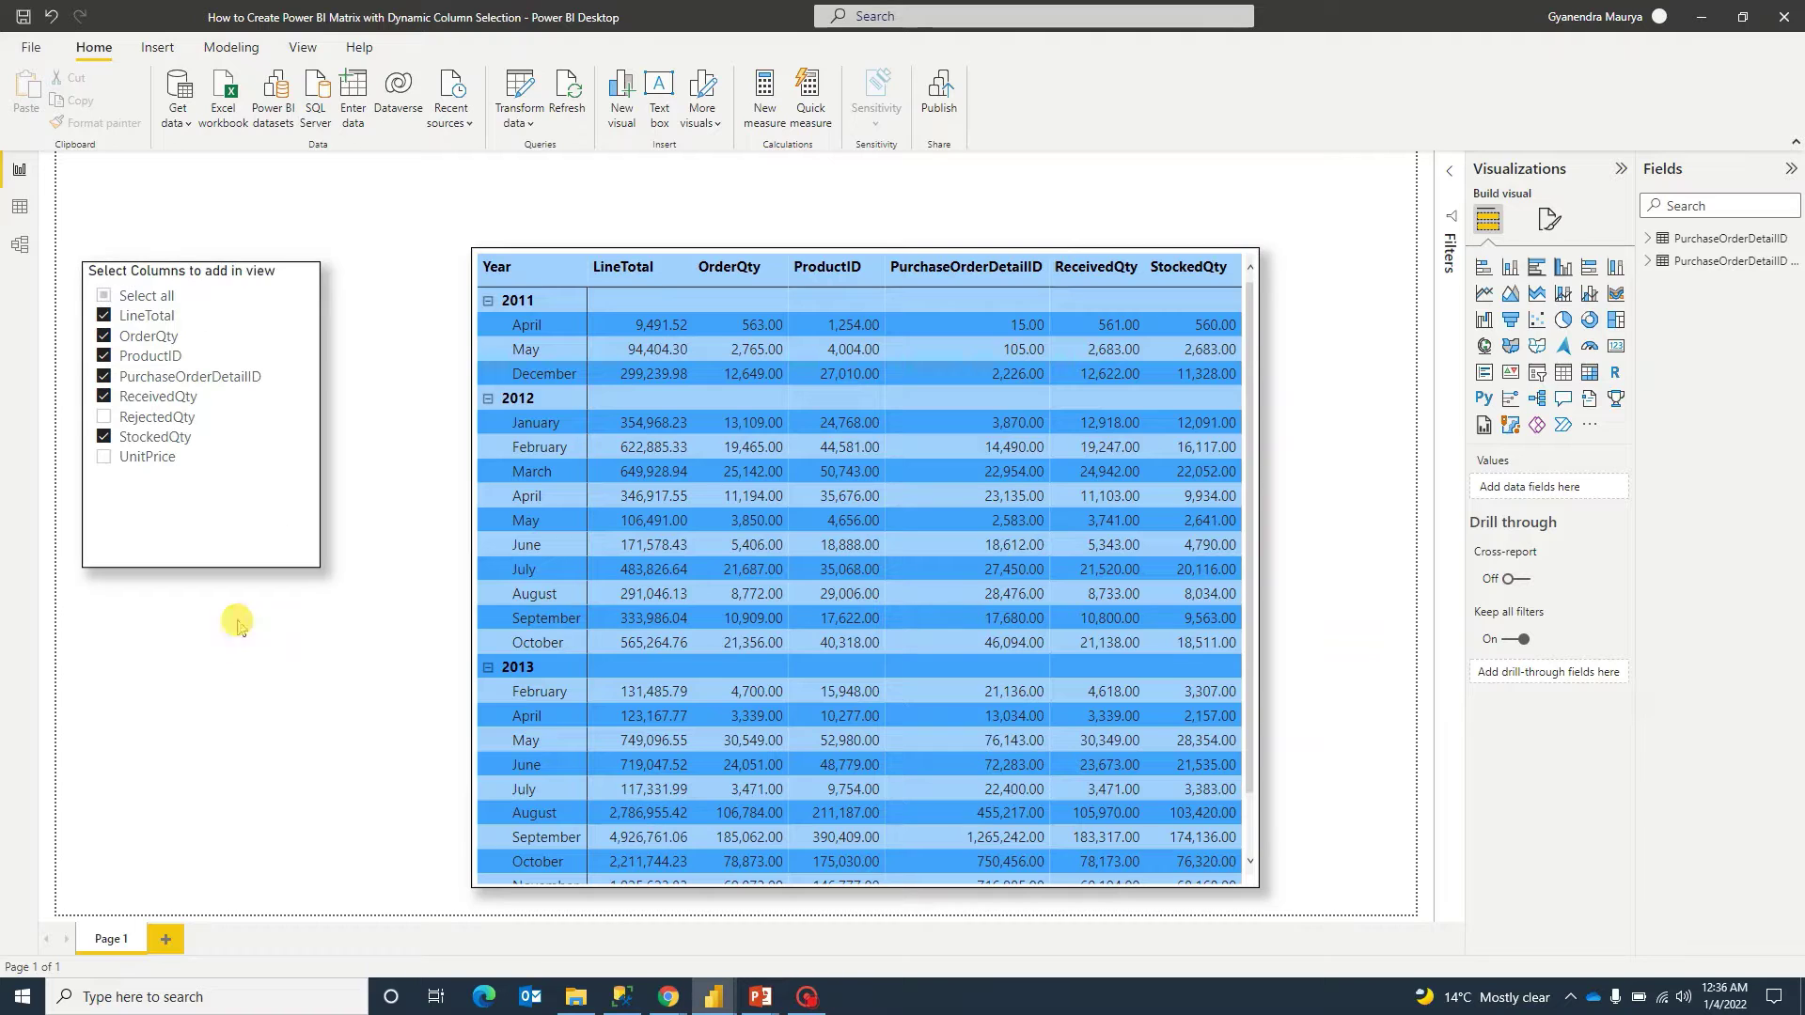
pyautogui.click(104, 299)
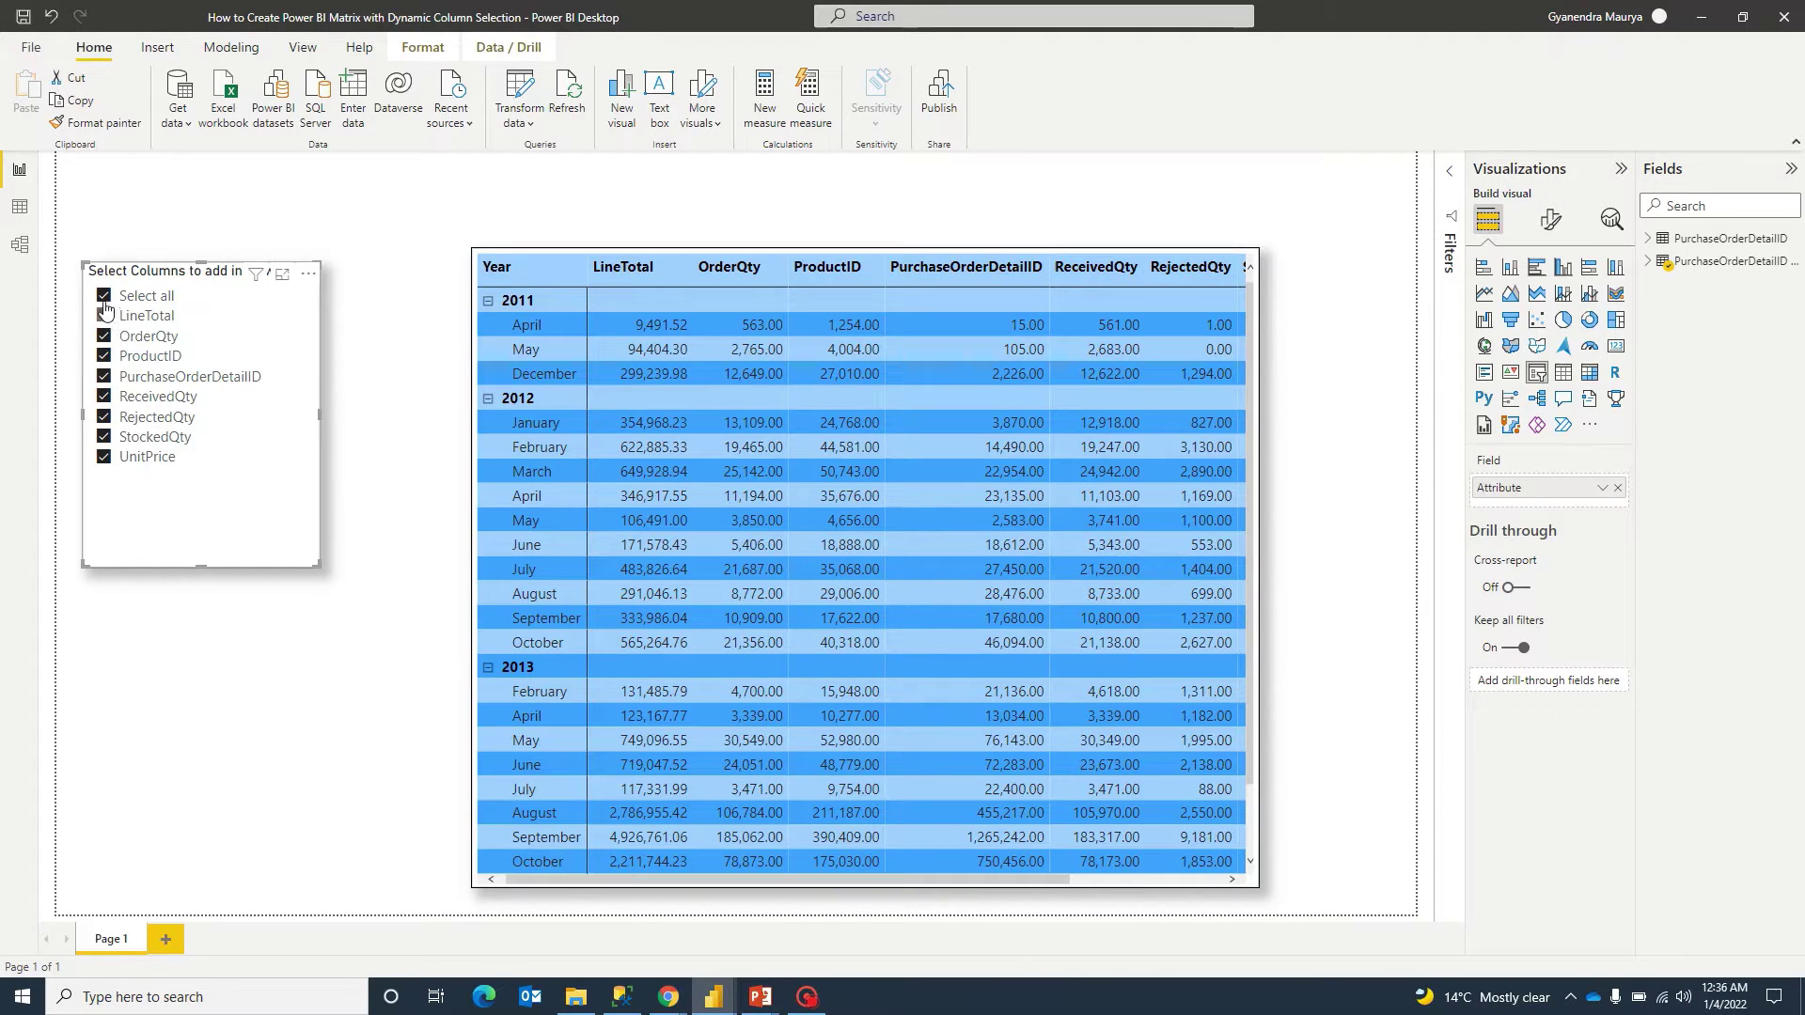
pyautogui.click(104, 315)
pyautogui.click(104, 336)
pyautogui.click(104, 356)
pyautogui.click(105, 376)
pyautogui.click(105, 396)
pyautogui.click(104, 417)
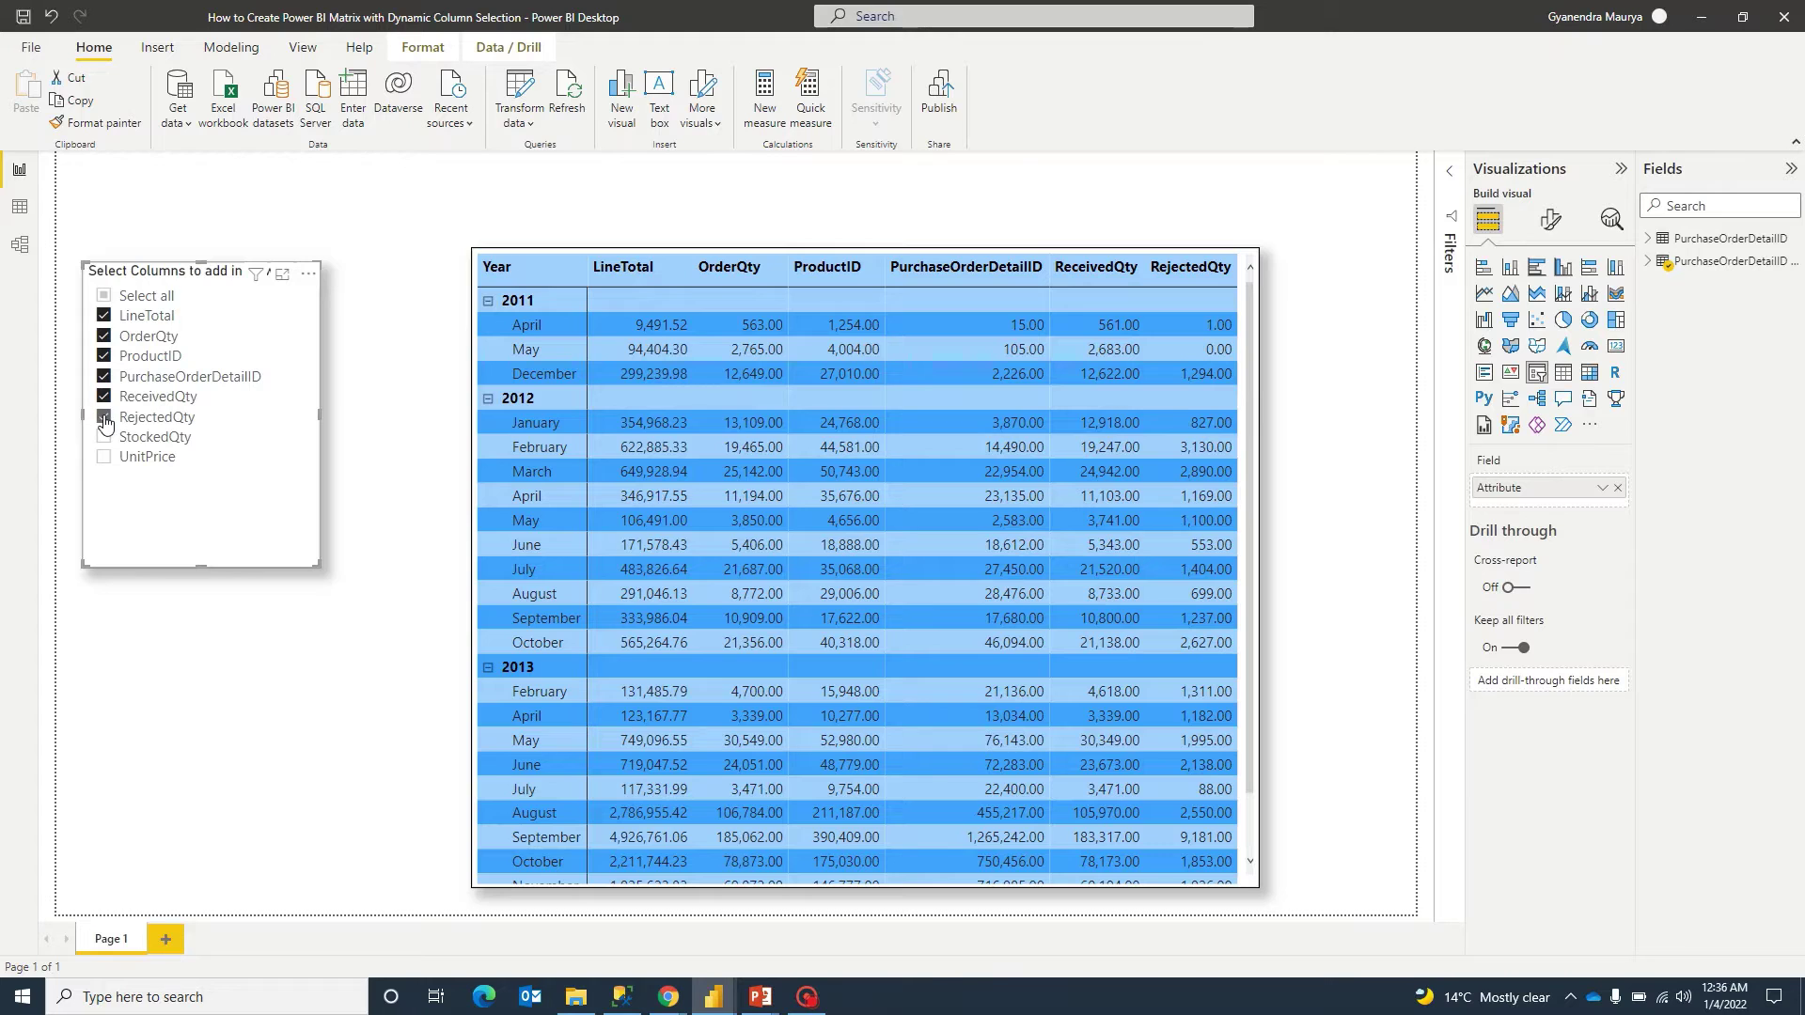
# Change the slicer selection so the matrix shows only OrderQty, ReceivedQty, RejectedQty, StockedQty and UnitPrice.
pyautogui.click(105, 315)
pyautogui.click(105, 336)
pyautogui.click(104, 355)
pyautogui.click(105, 376)
pyautogui.click(105, 437)
pyautogui.click(105, 459)
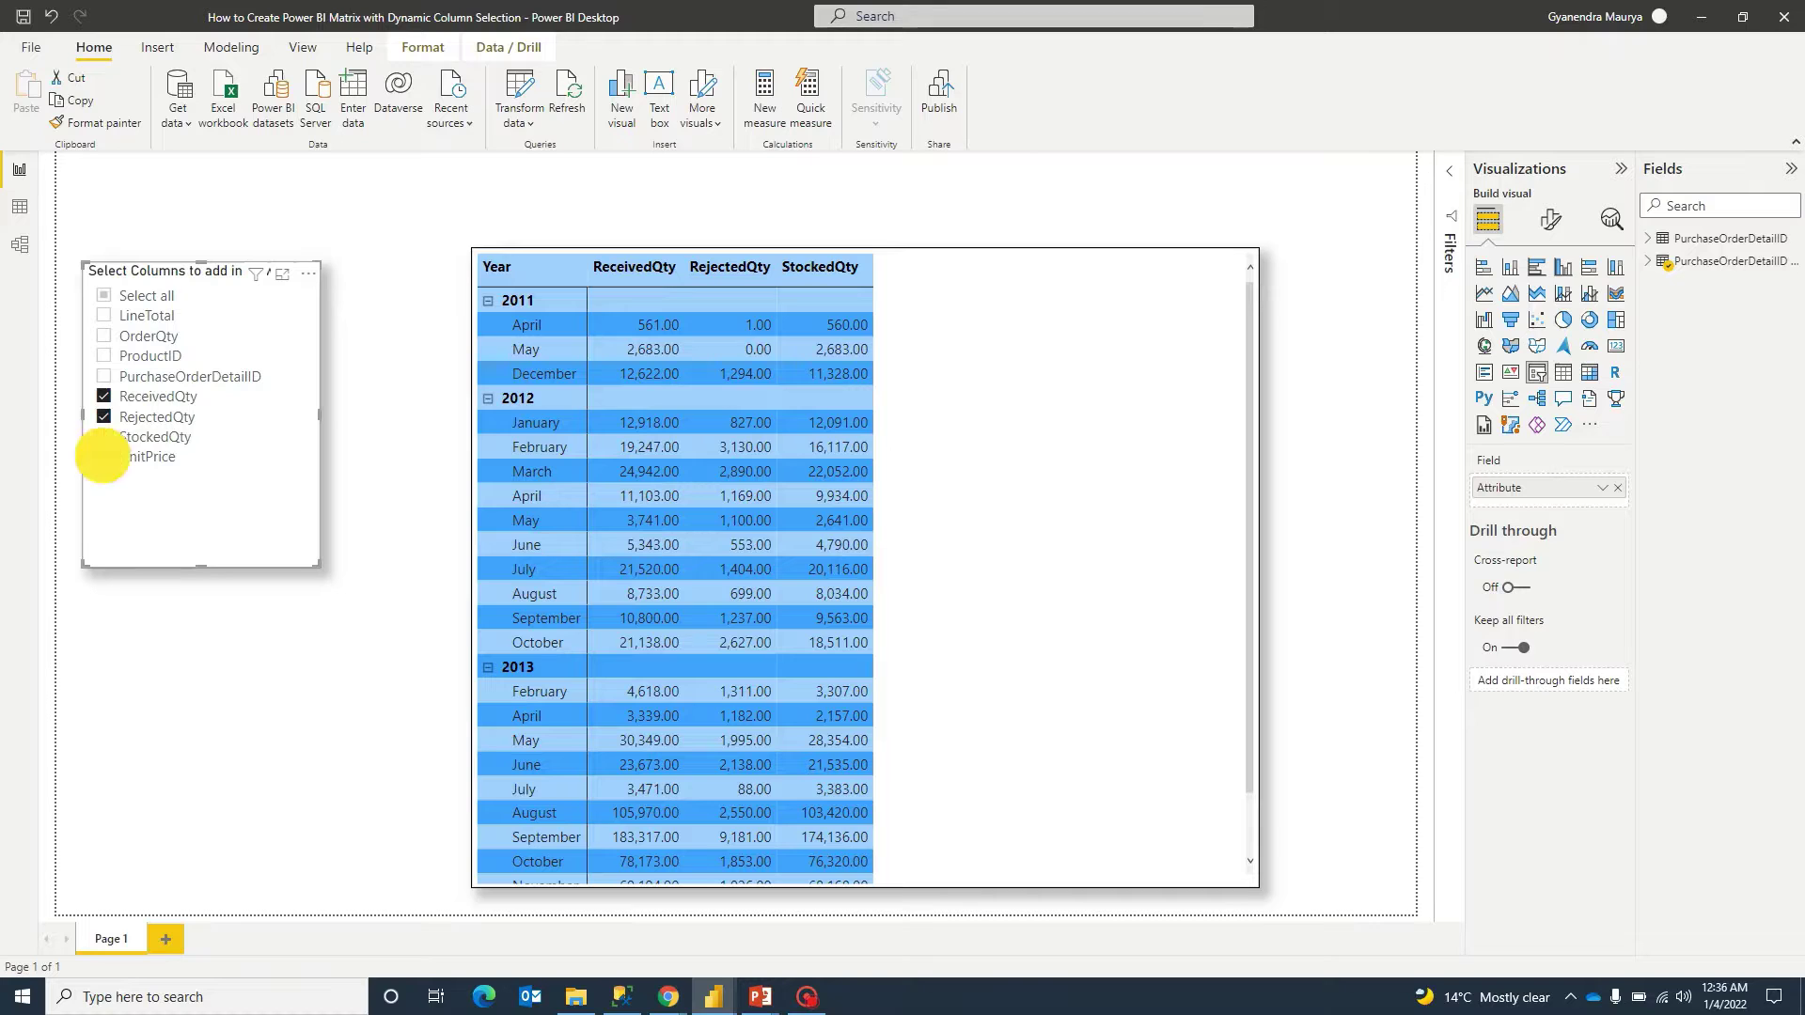
pyautogui.click(104, 337)
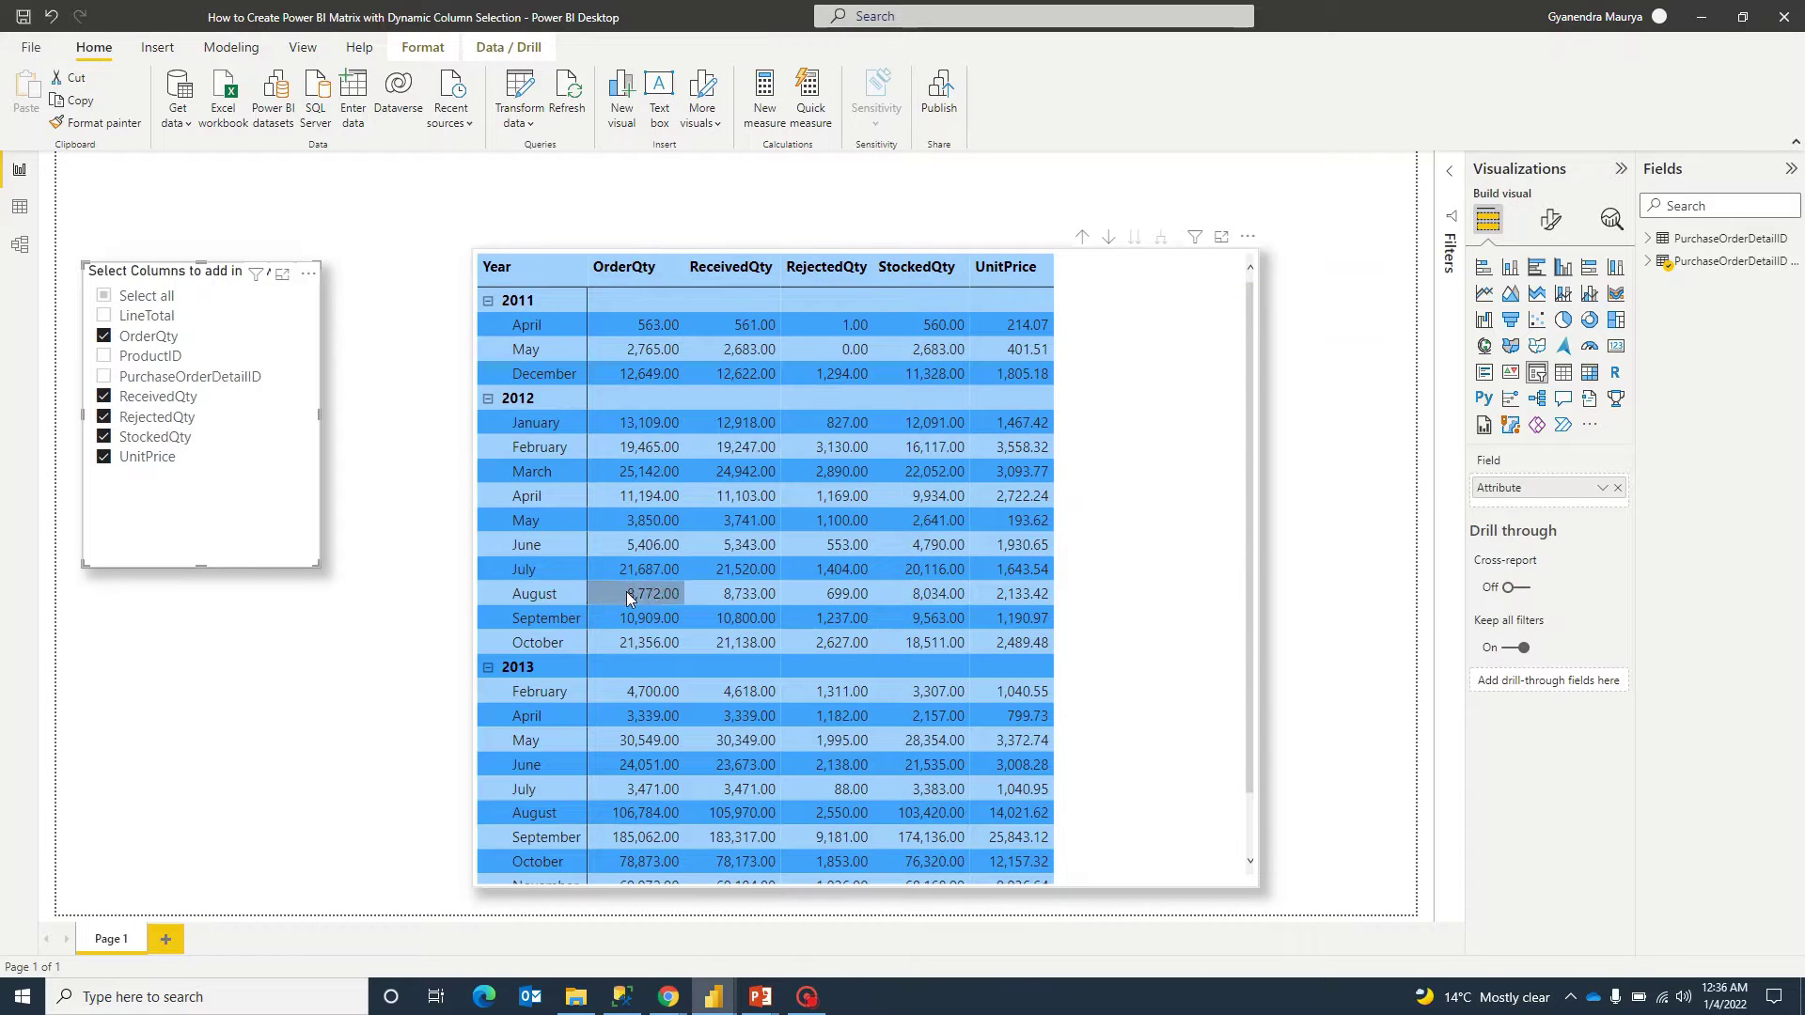
# Collapse the 2011 and 2012 groups in the matrix and expand both again.
pyautogui.click(488, 303)
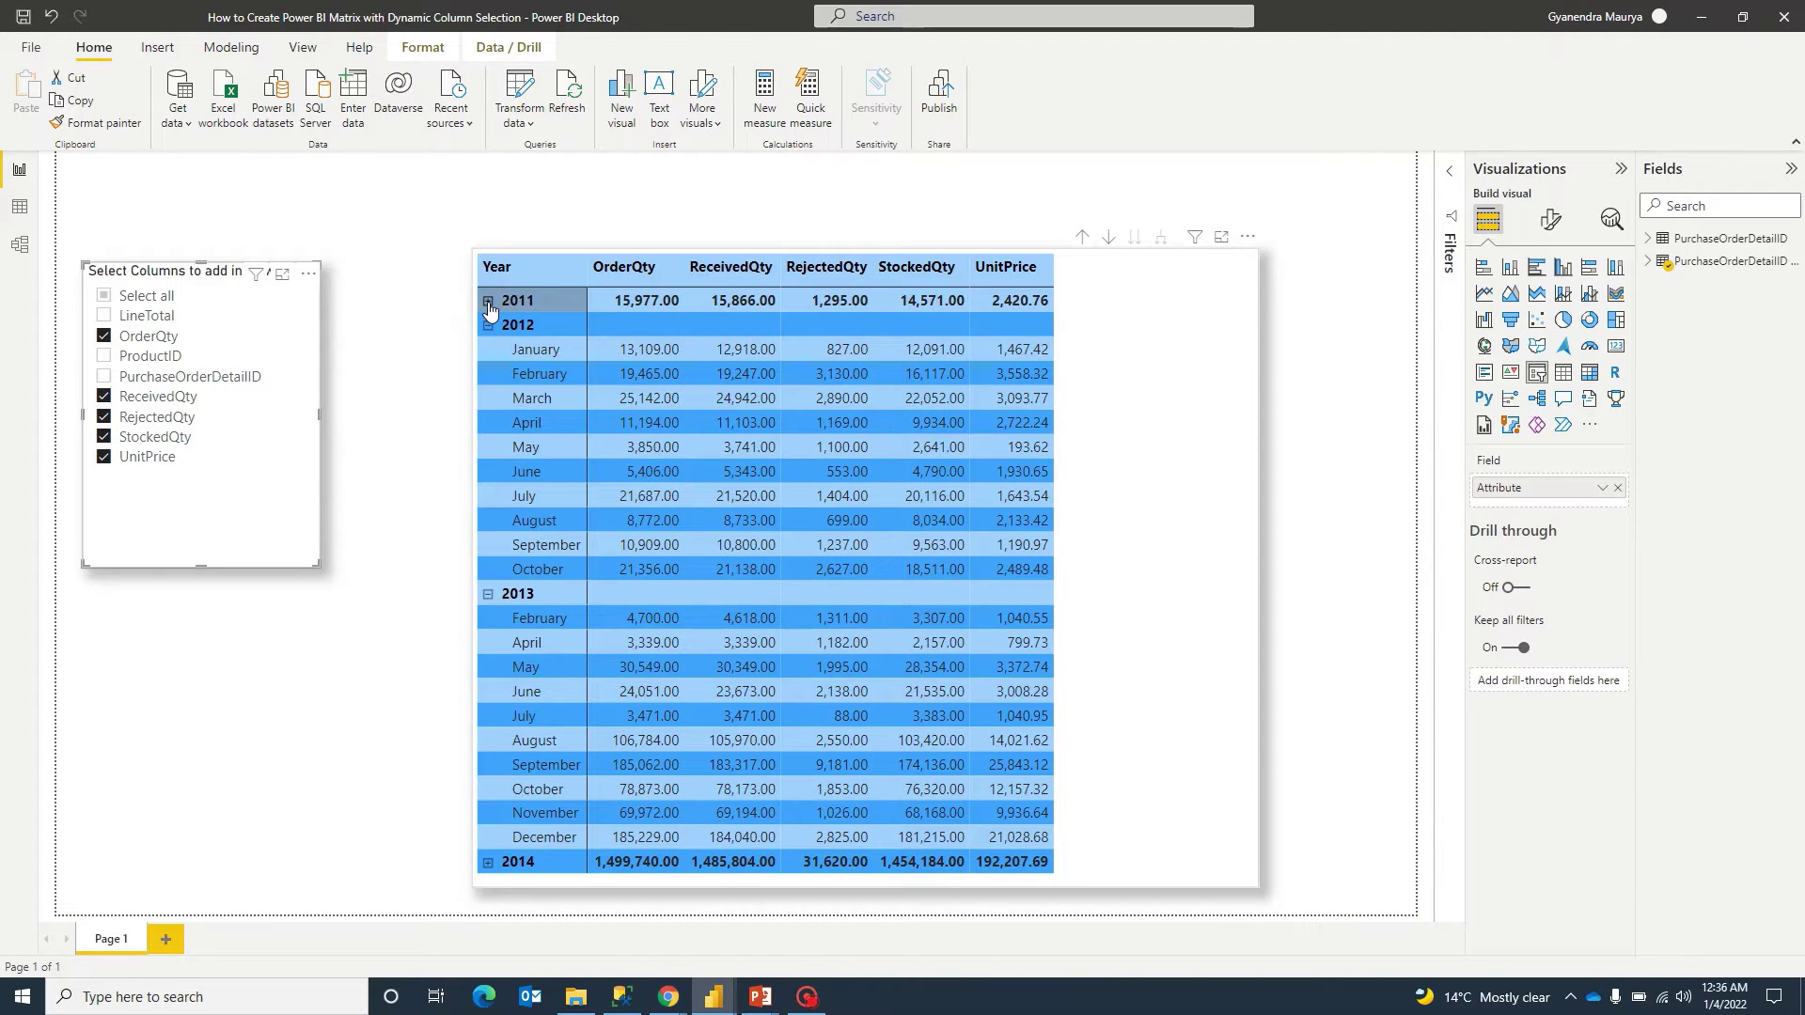
pyautogui.click(488, 325)
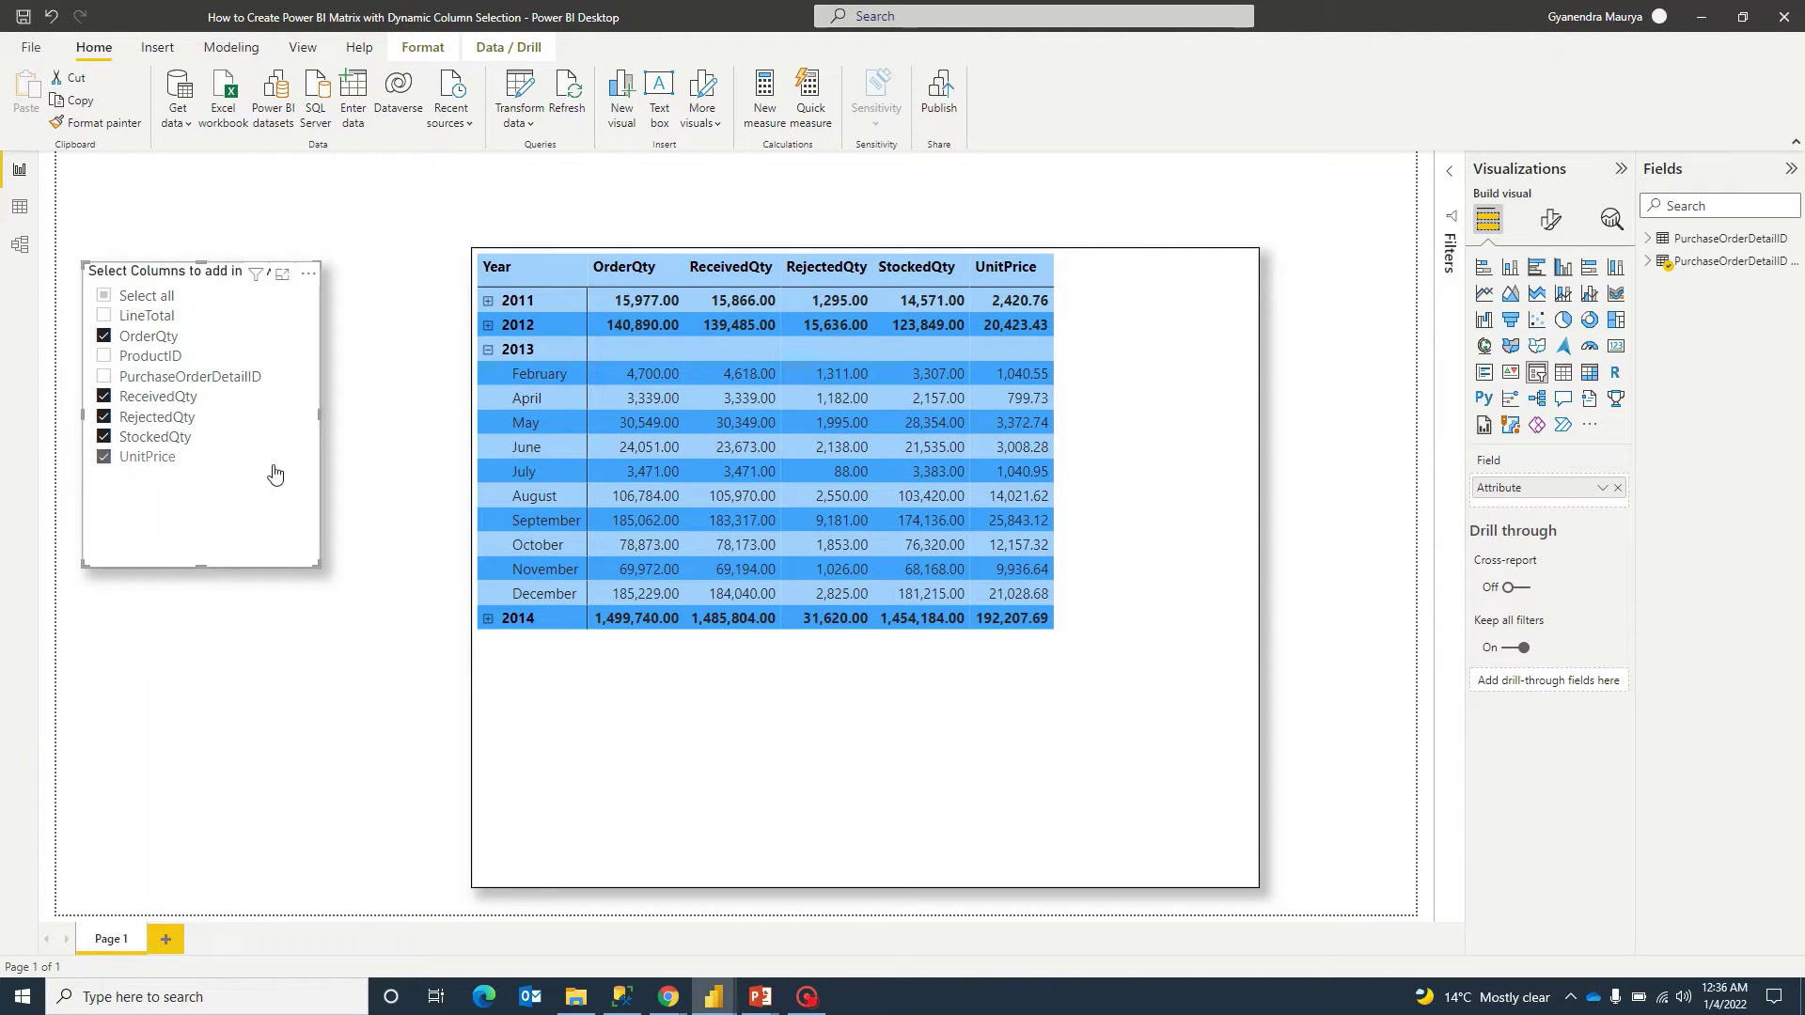
pyautogui.click(489, 326)
pyautogui.click(488, 301)
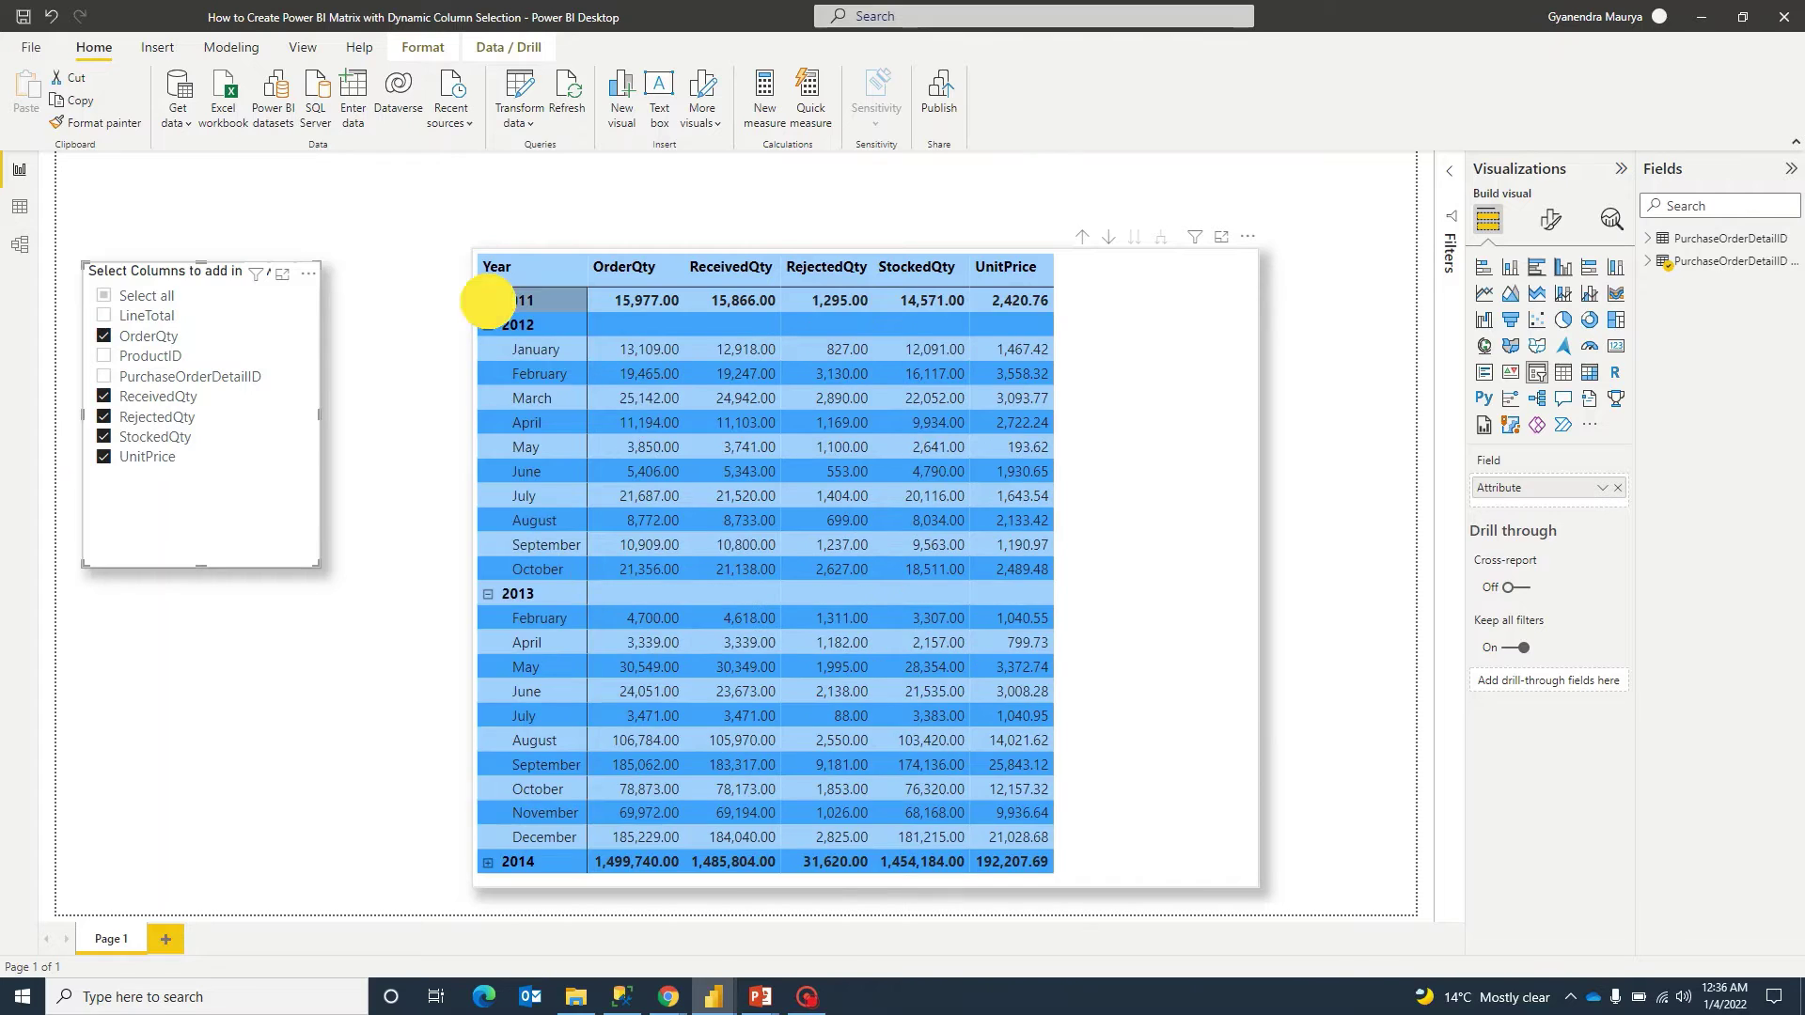
# Add the PurchaseOrderDetailID and ProductID columns to the matrix through the column slicer.
pyautogui.click(113, 376)
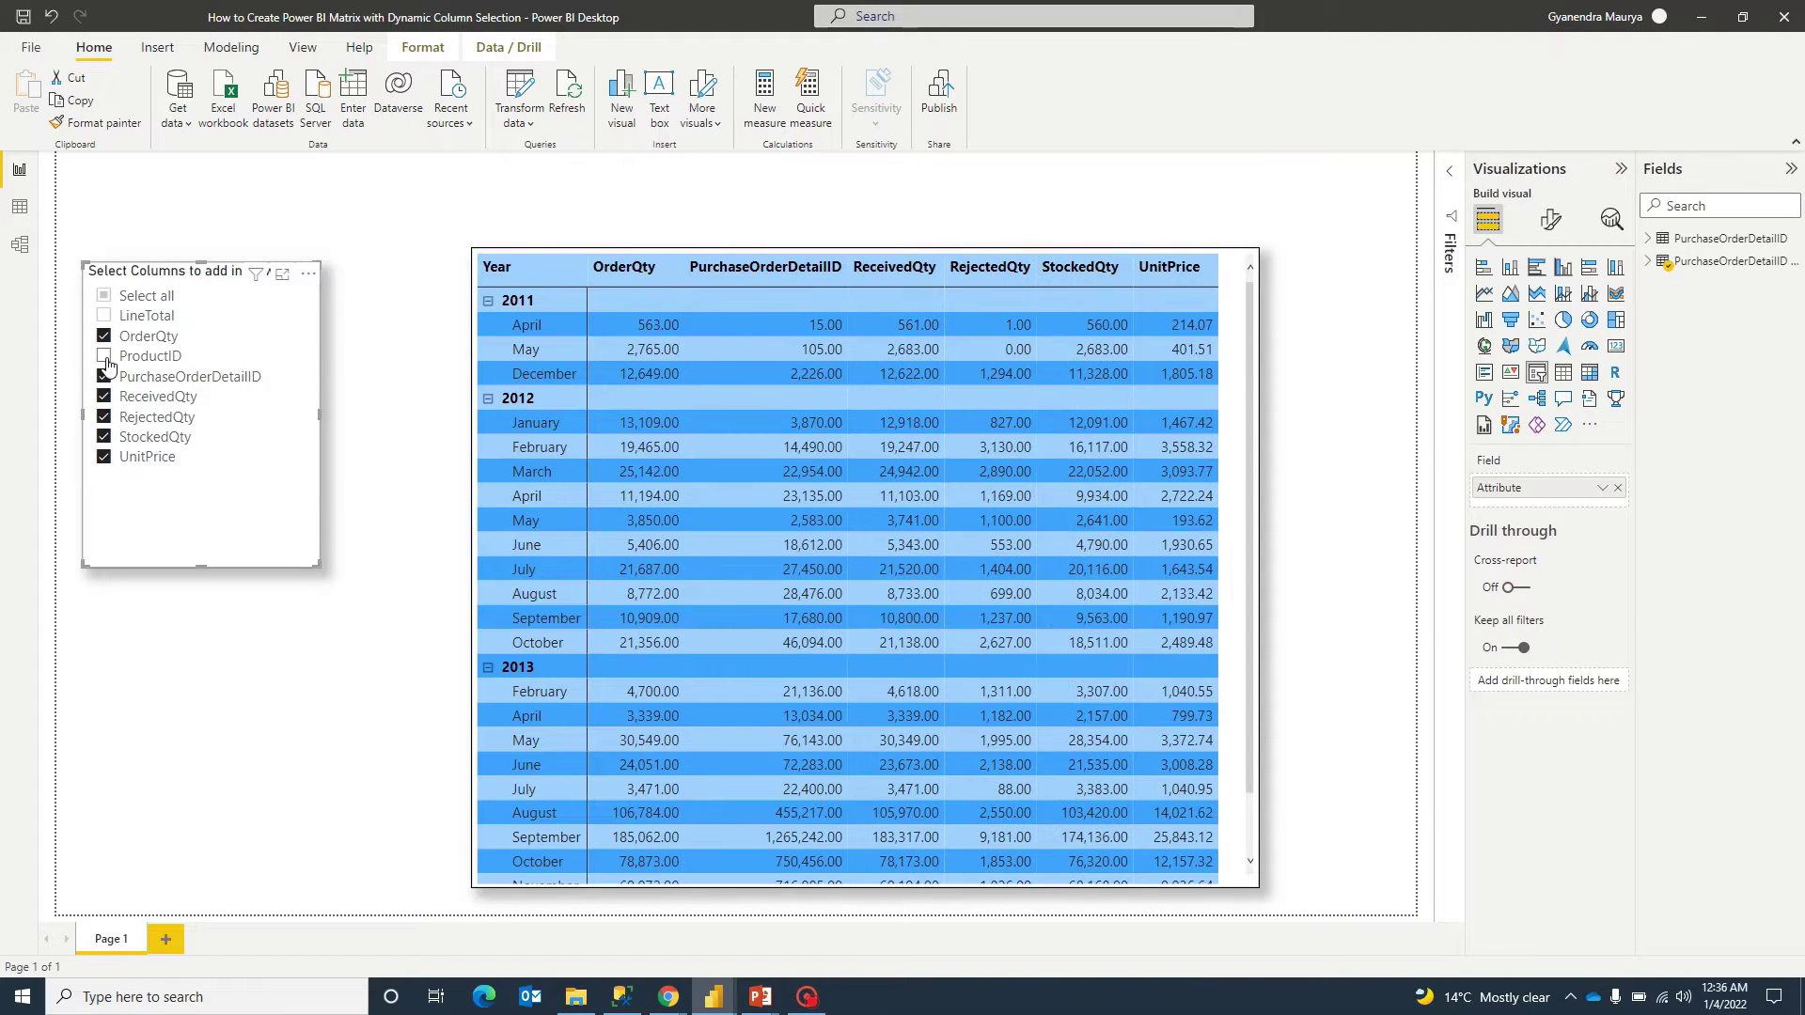
pyautogui.click(104, 356)
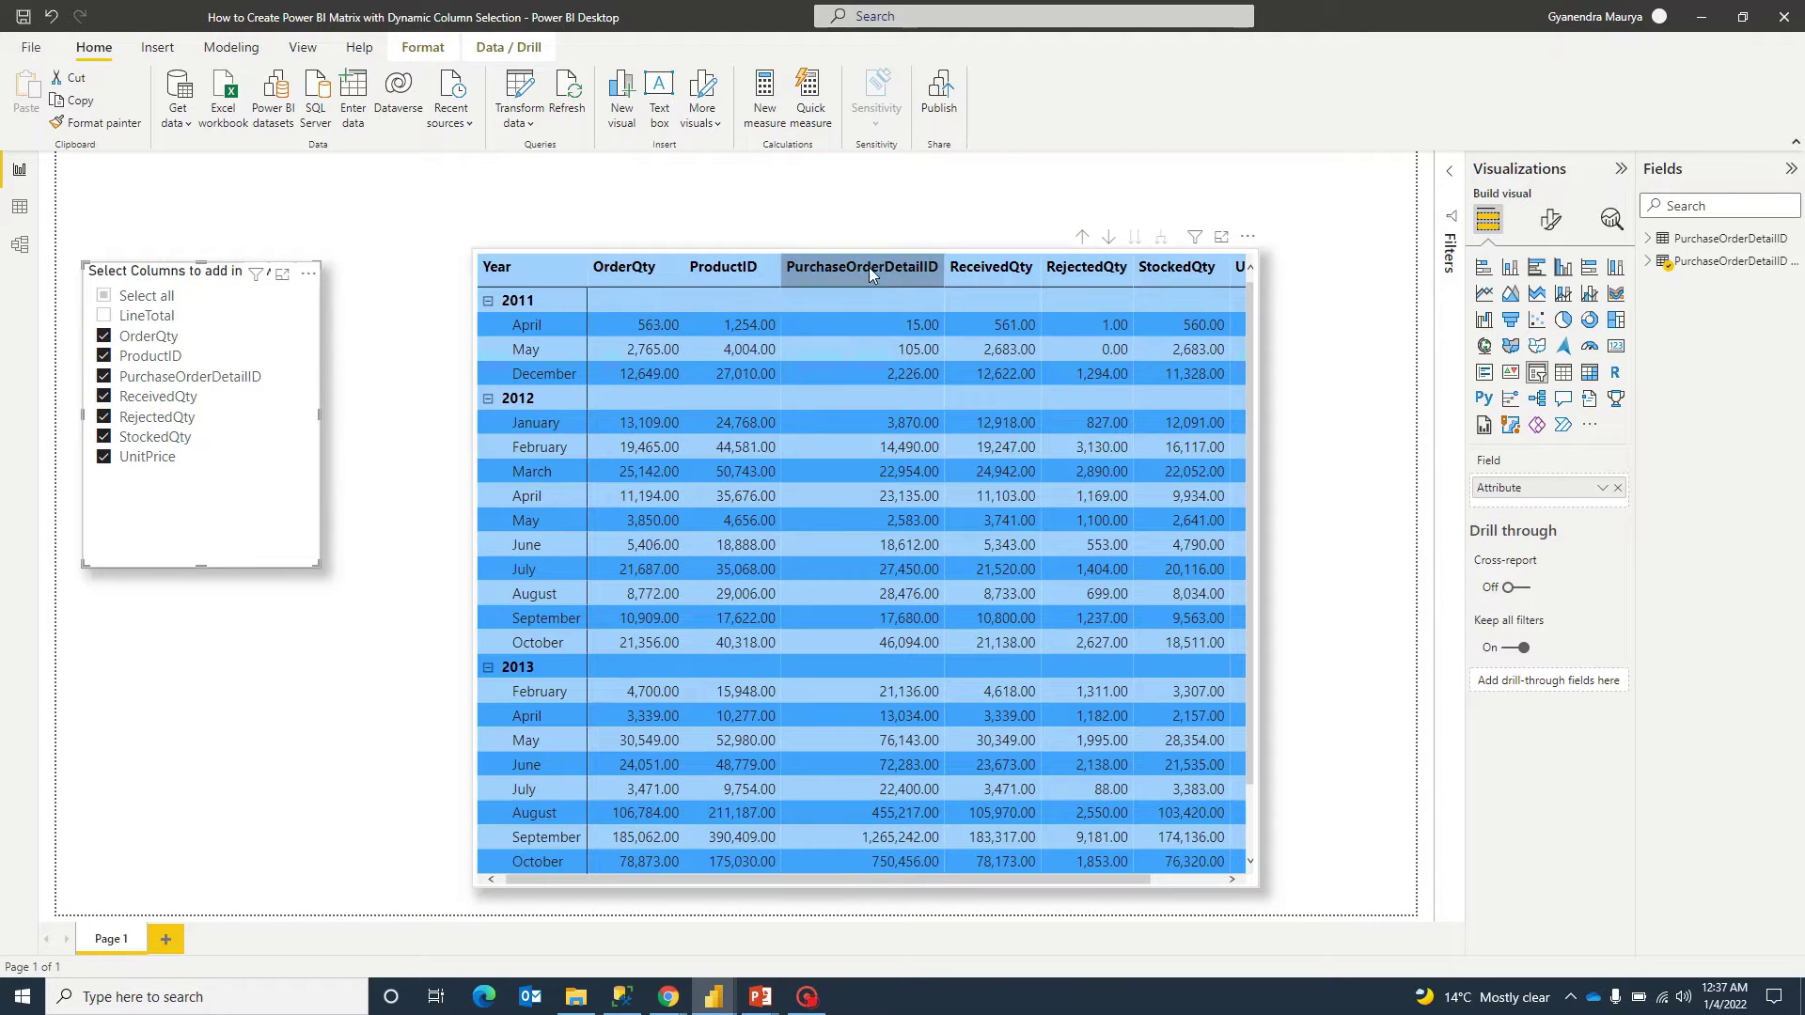
pyautogui.click(395, 402)
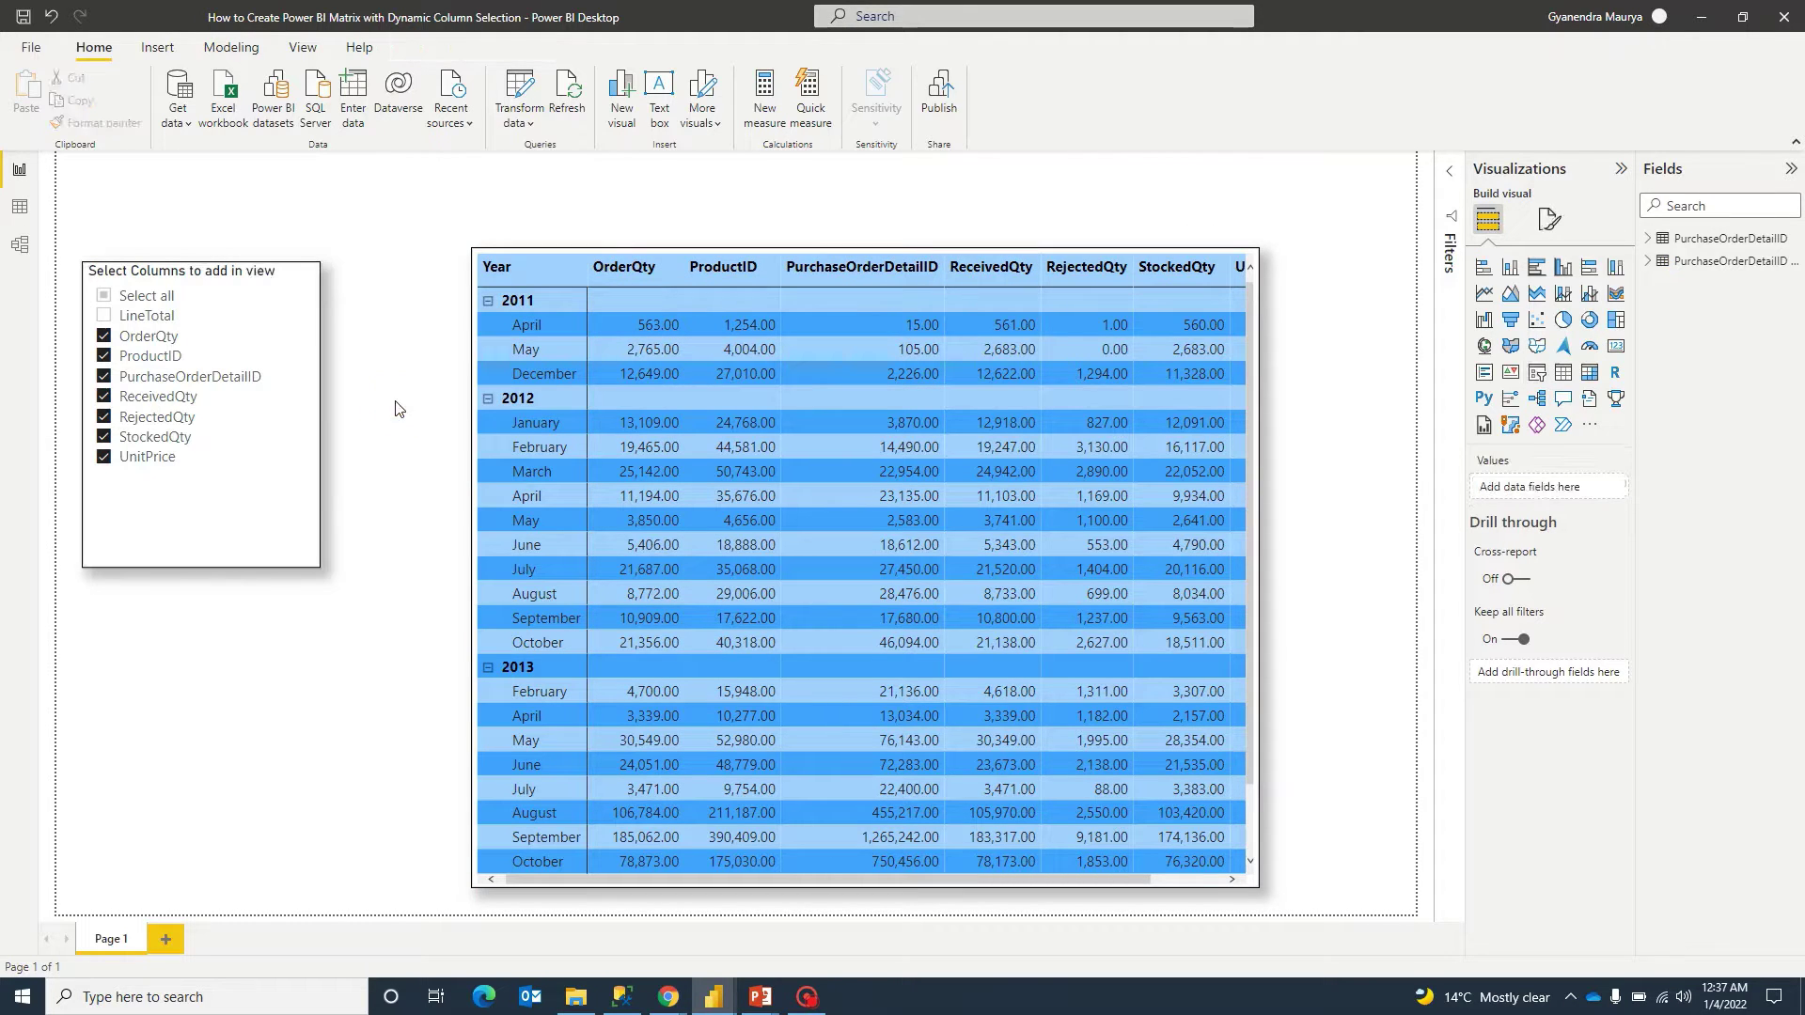
# Switch to the untitled report and bring the PurchaseOrderDetailID sheet of the Excel workbook PurchaseOrderDetailID into Power Query for transformation.
pyautogui.moveTo(722, 995)
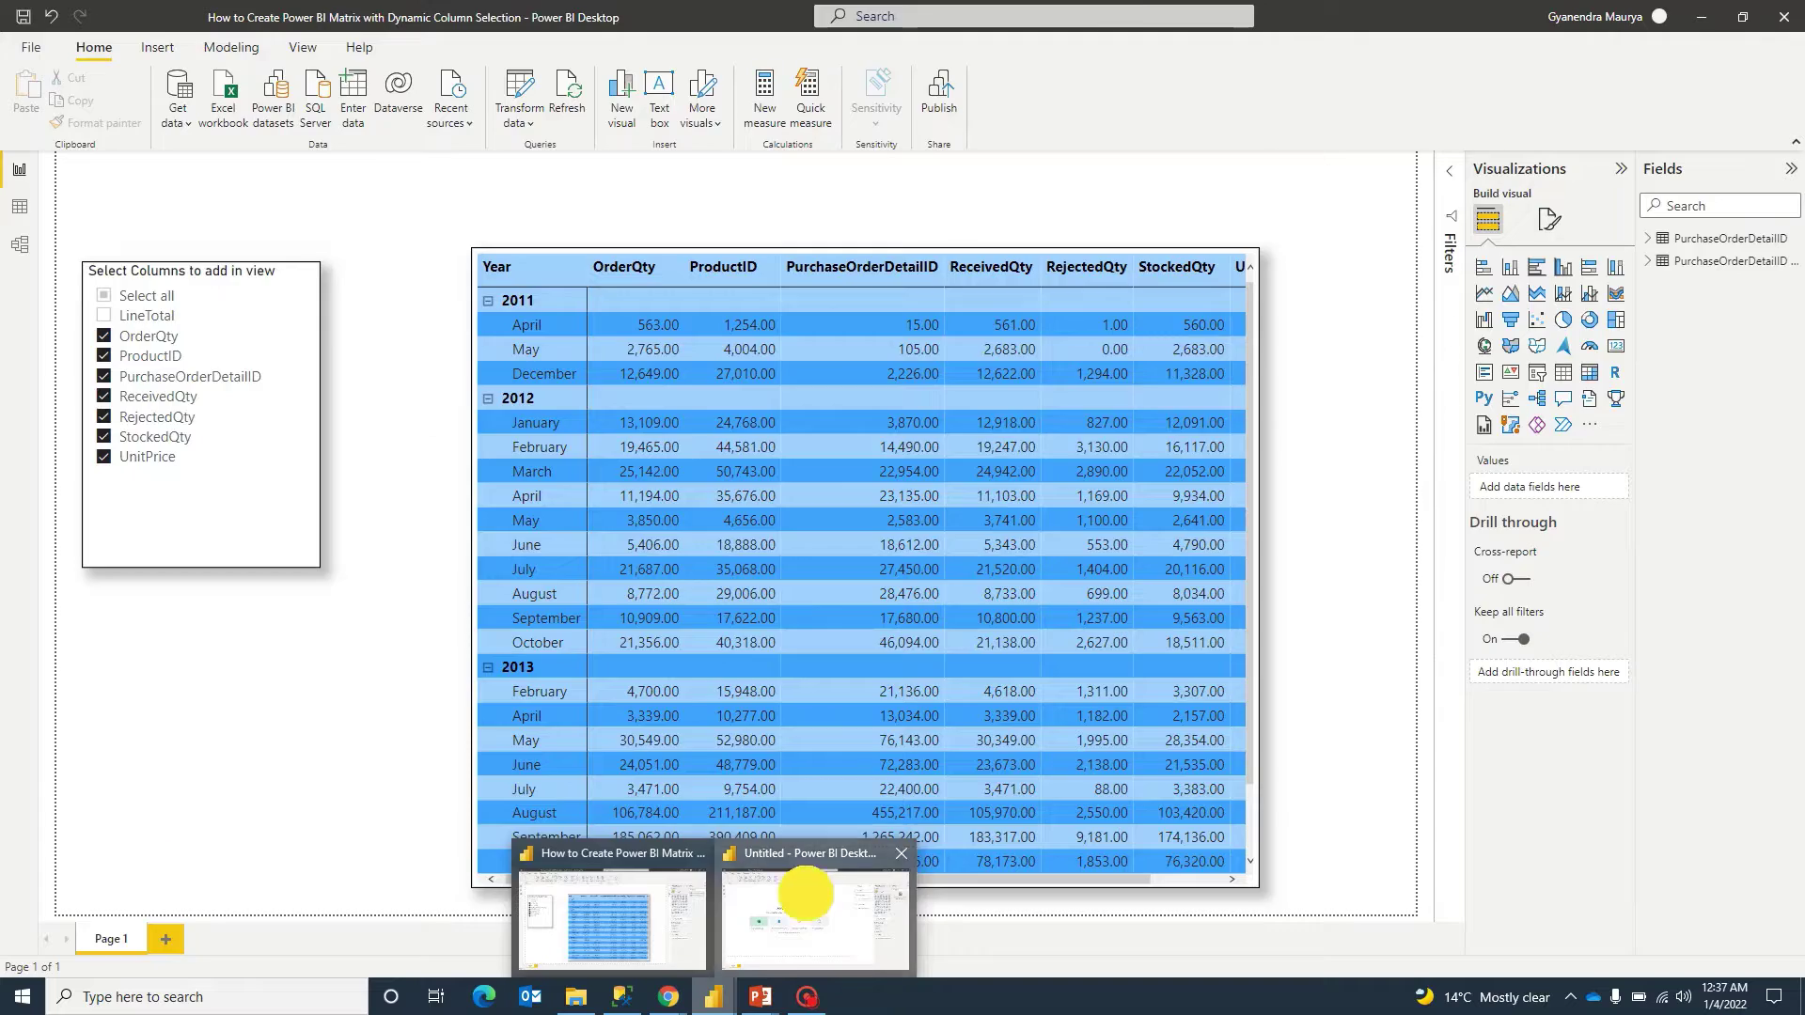
pyautogui.click(799, 893)
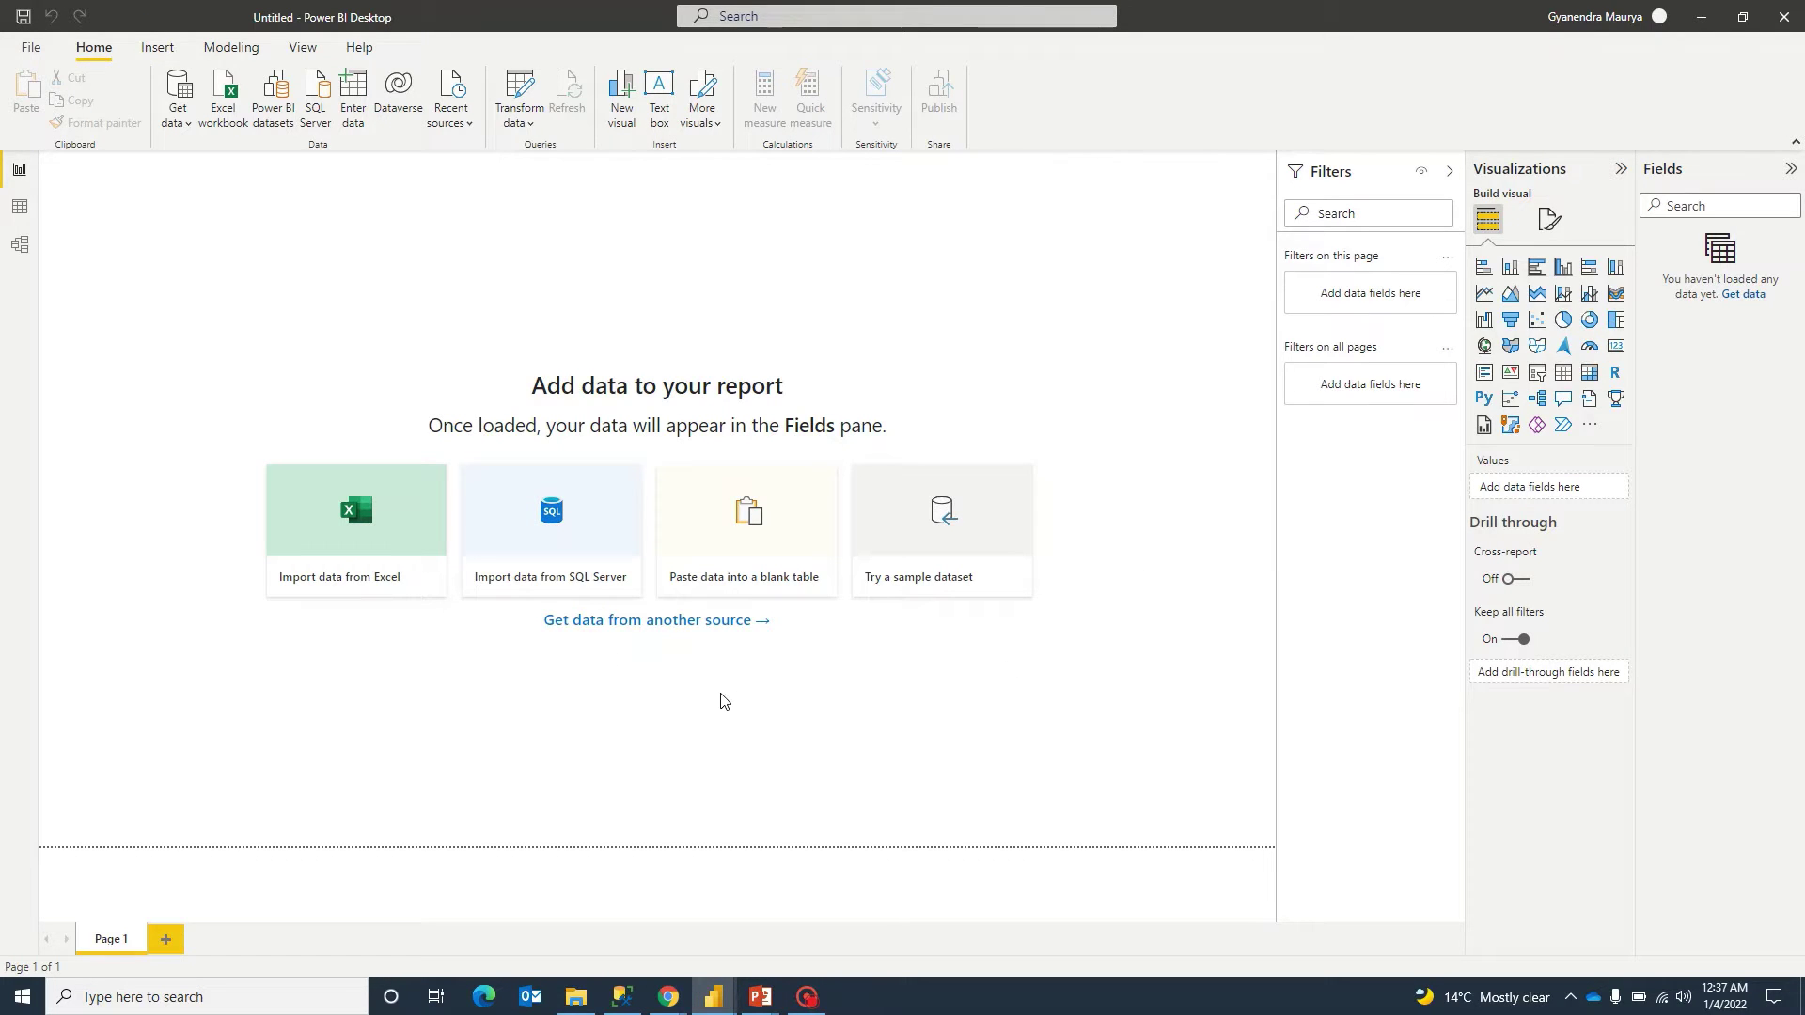
pyautogui.click(374, 532)
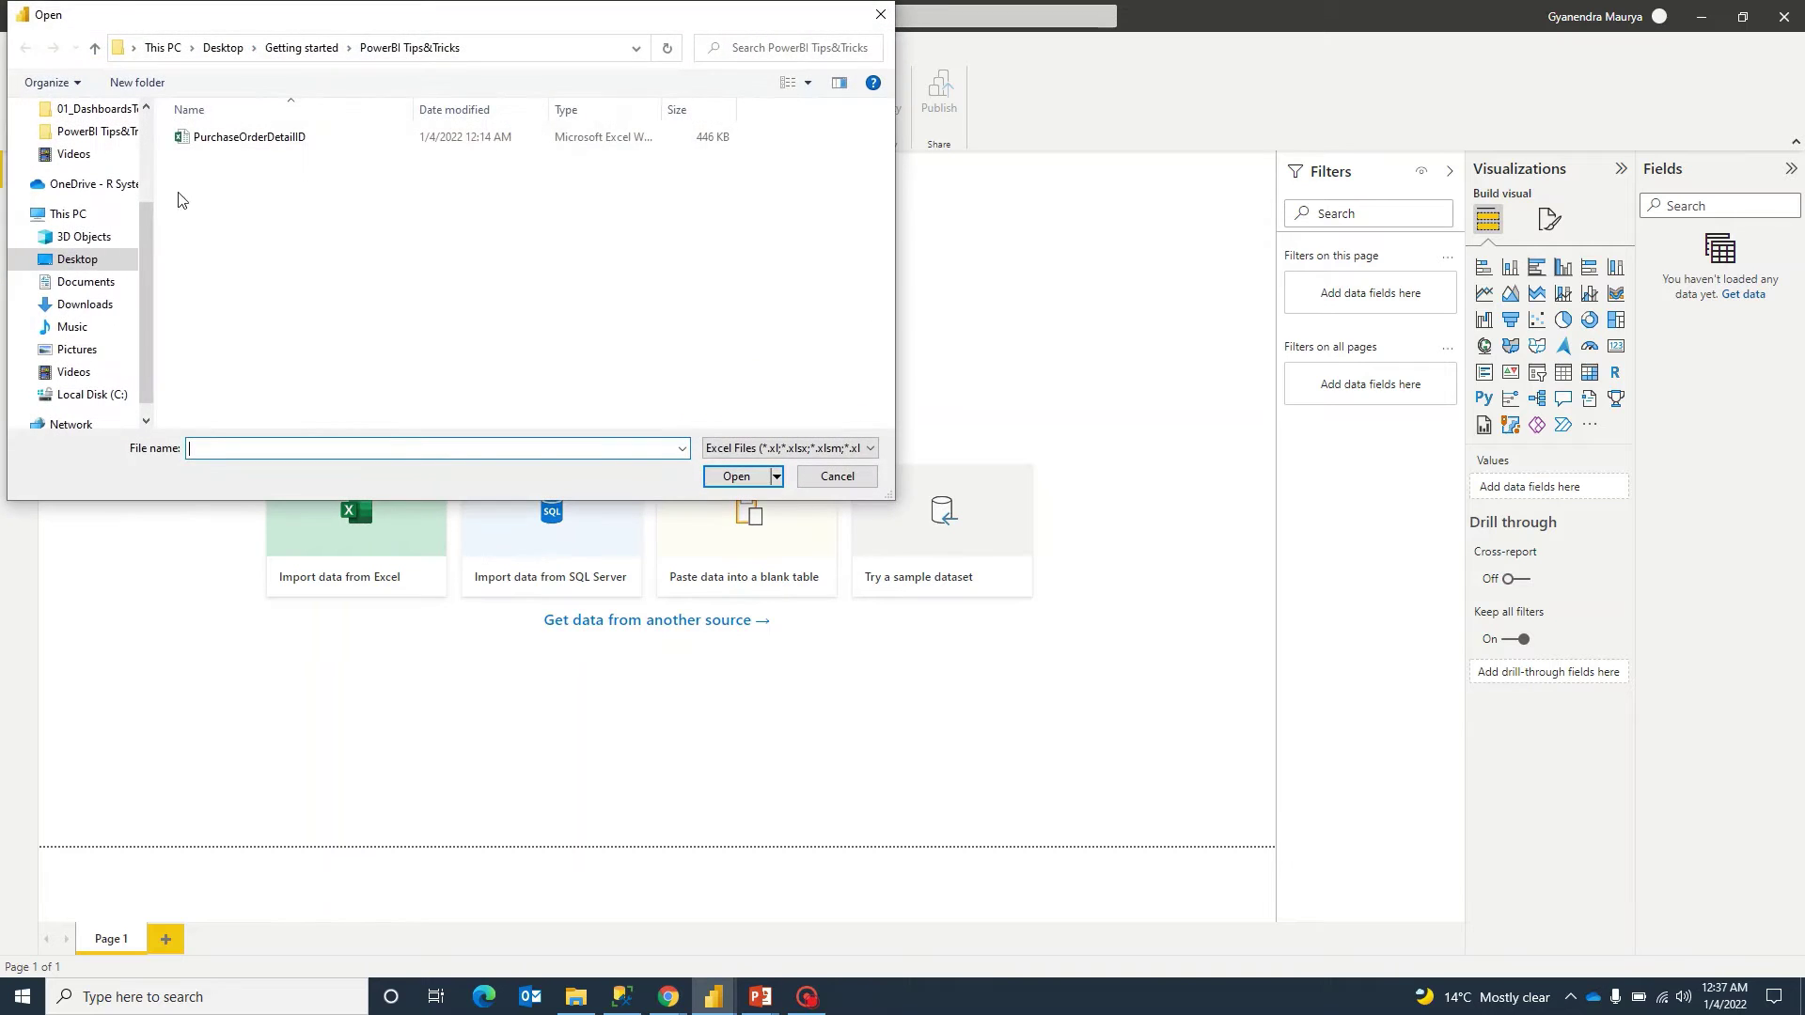
pyautogui.click(240, 138)
pyautogui.click(736, 476)
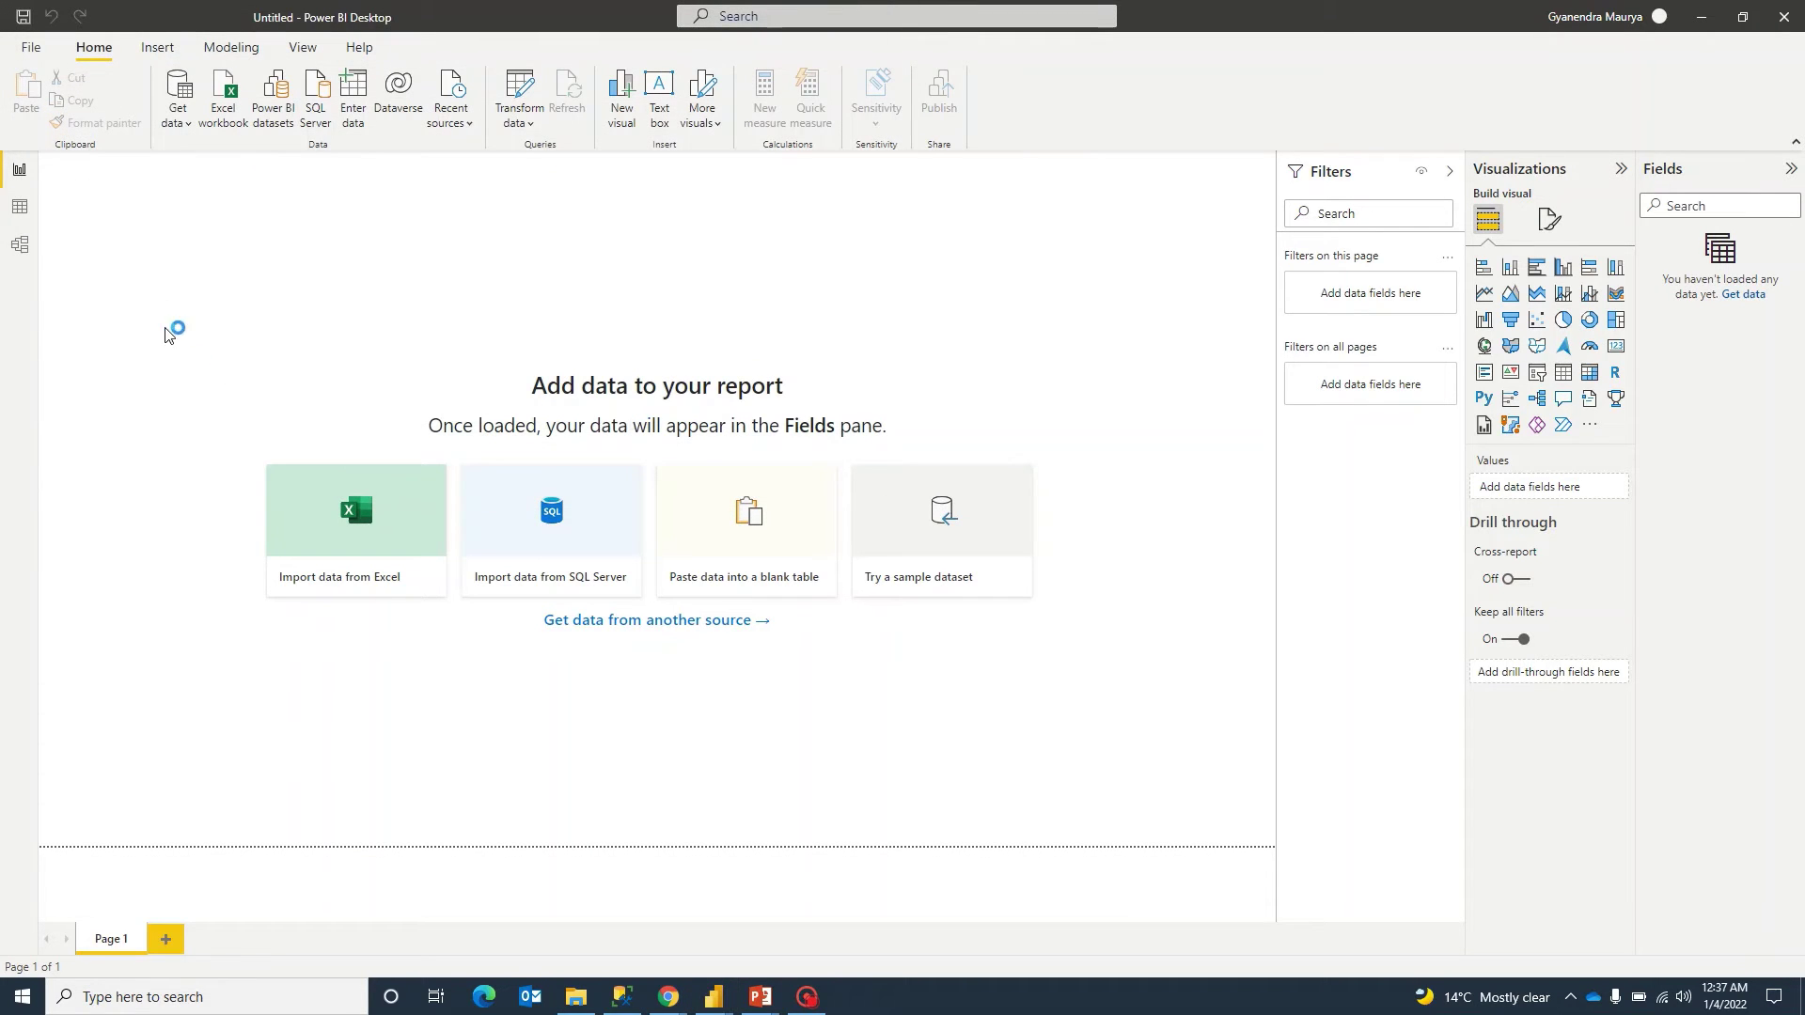
pyautogui.click(546, 315)
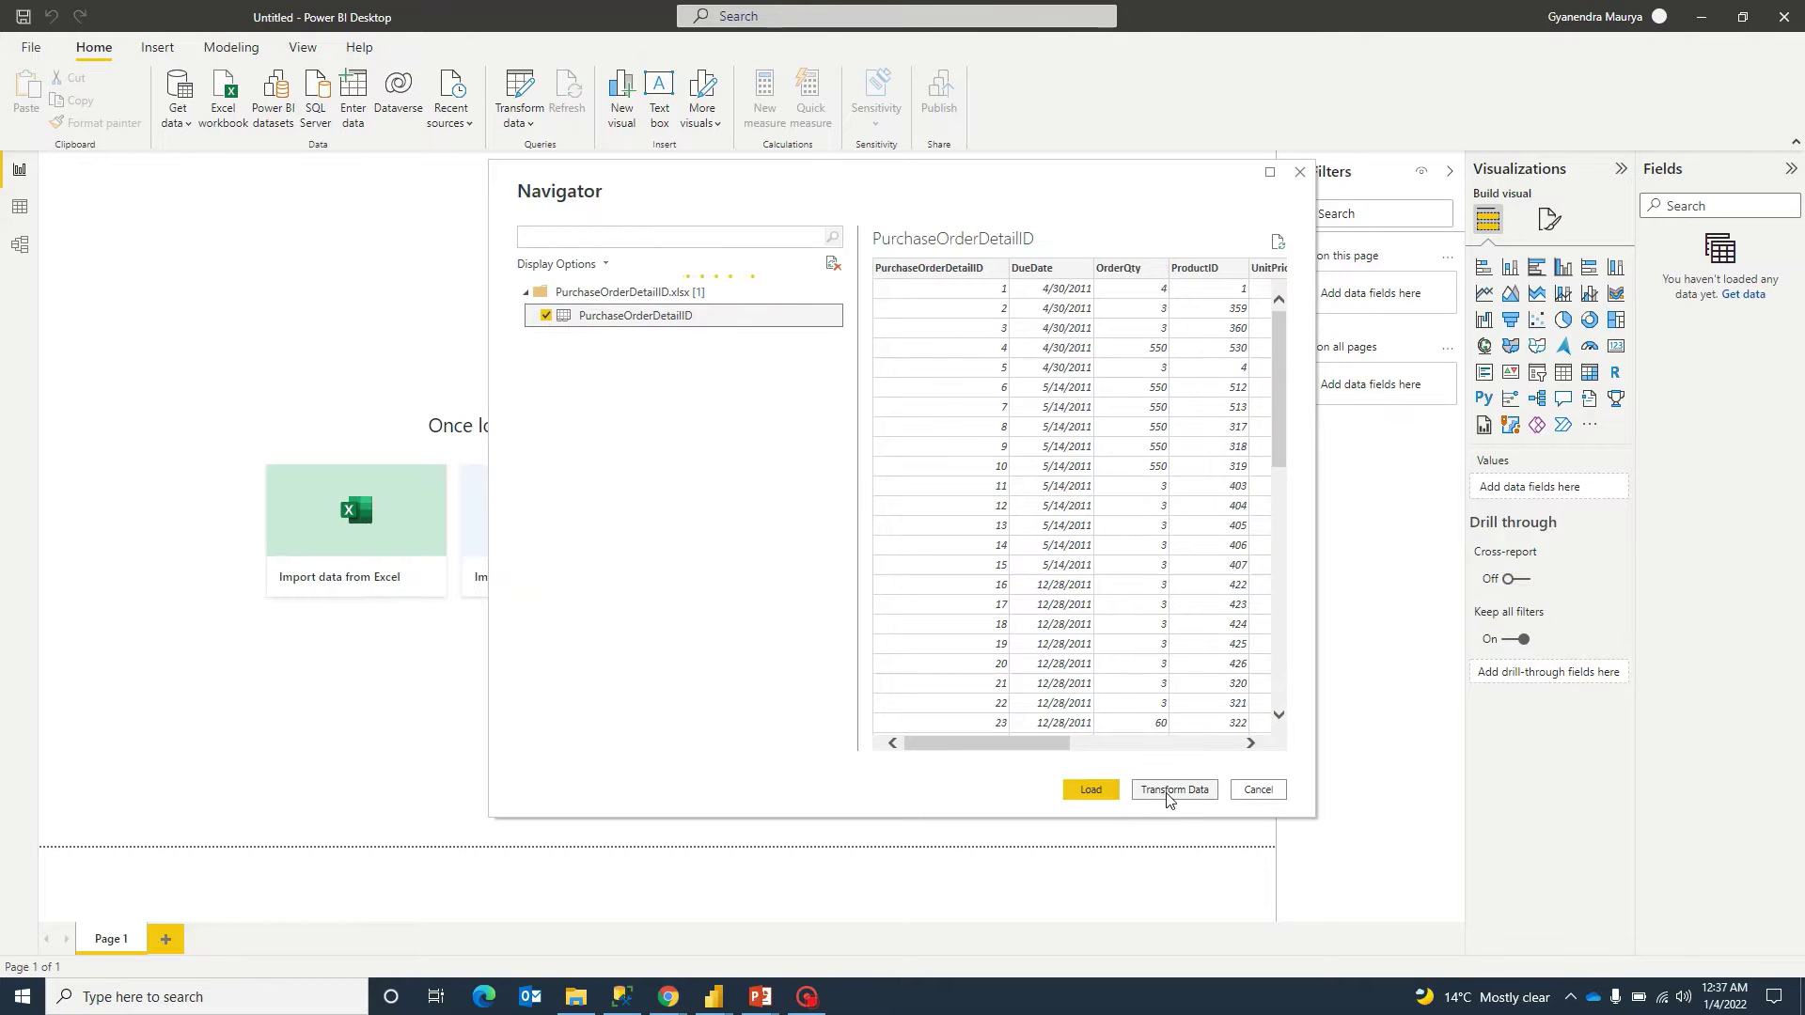
pyautogui.click(1169, 790)
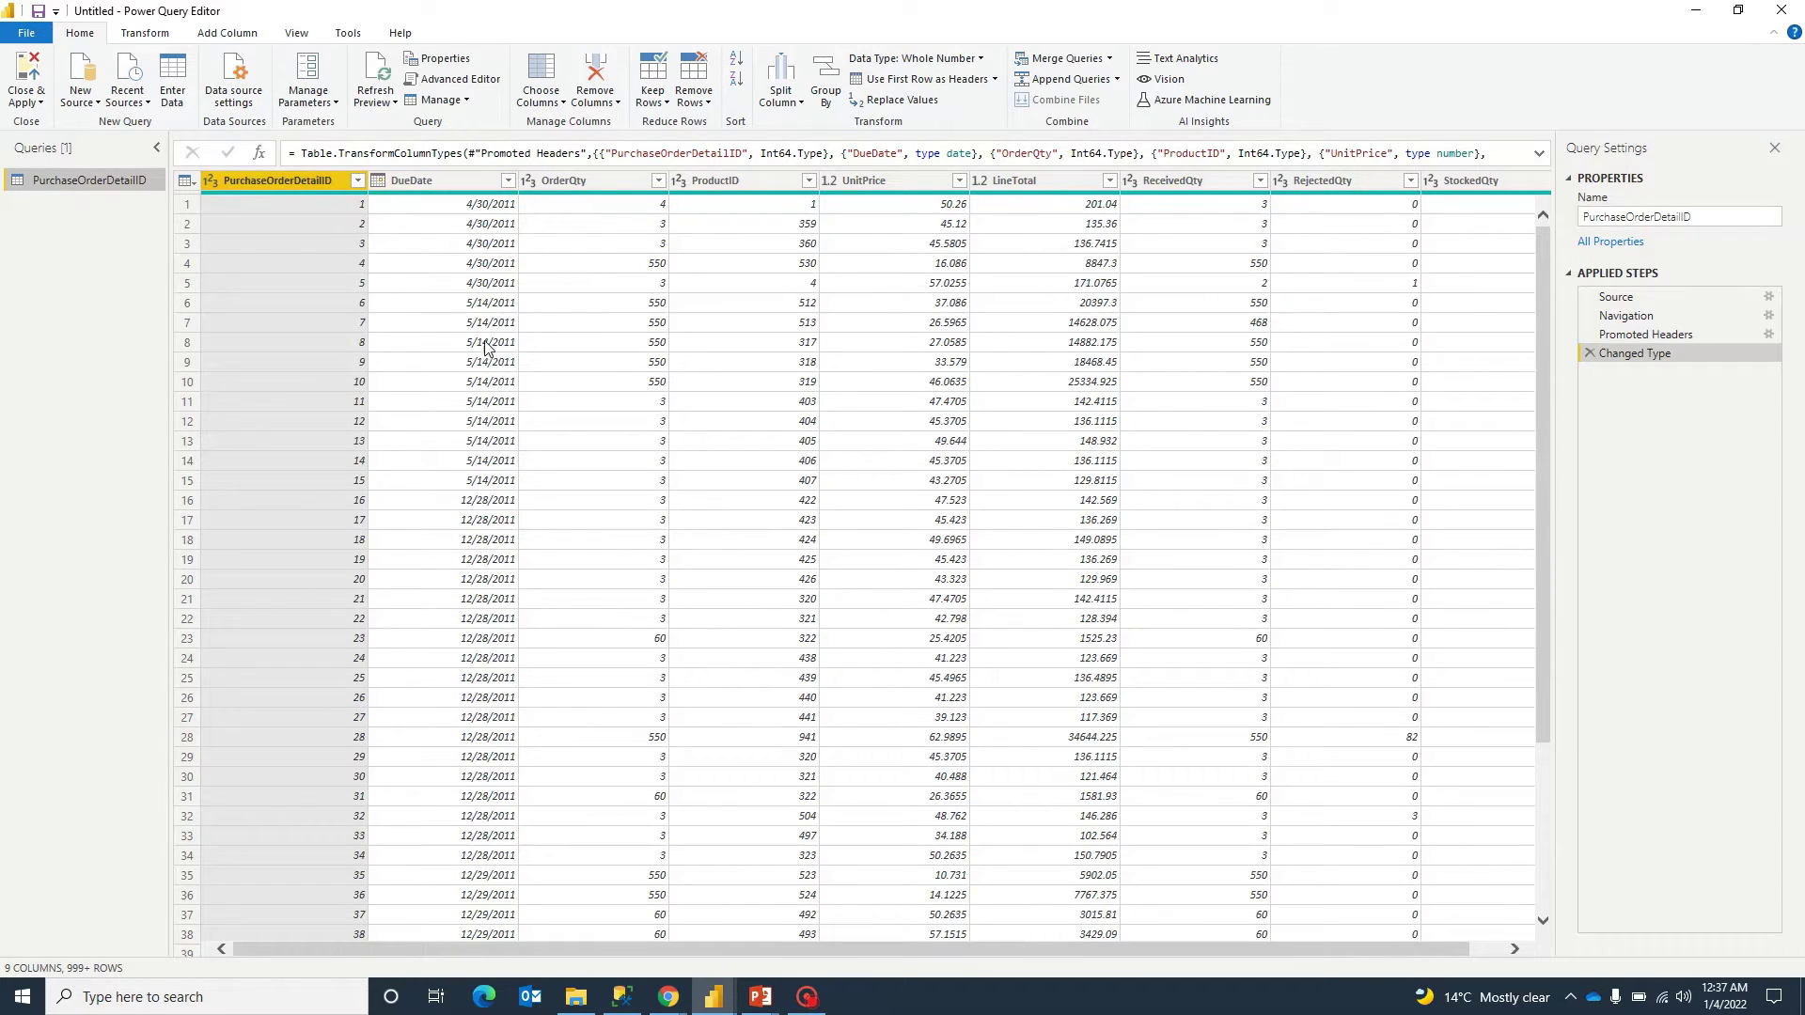
pyautogui.moveTo(921, 952); pyautogui.dragTo(1028, 945)
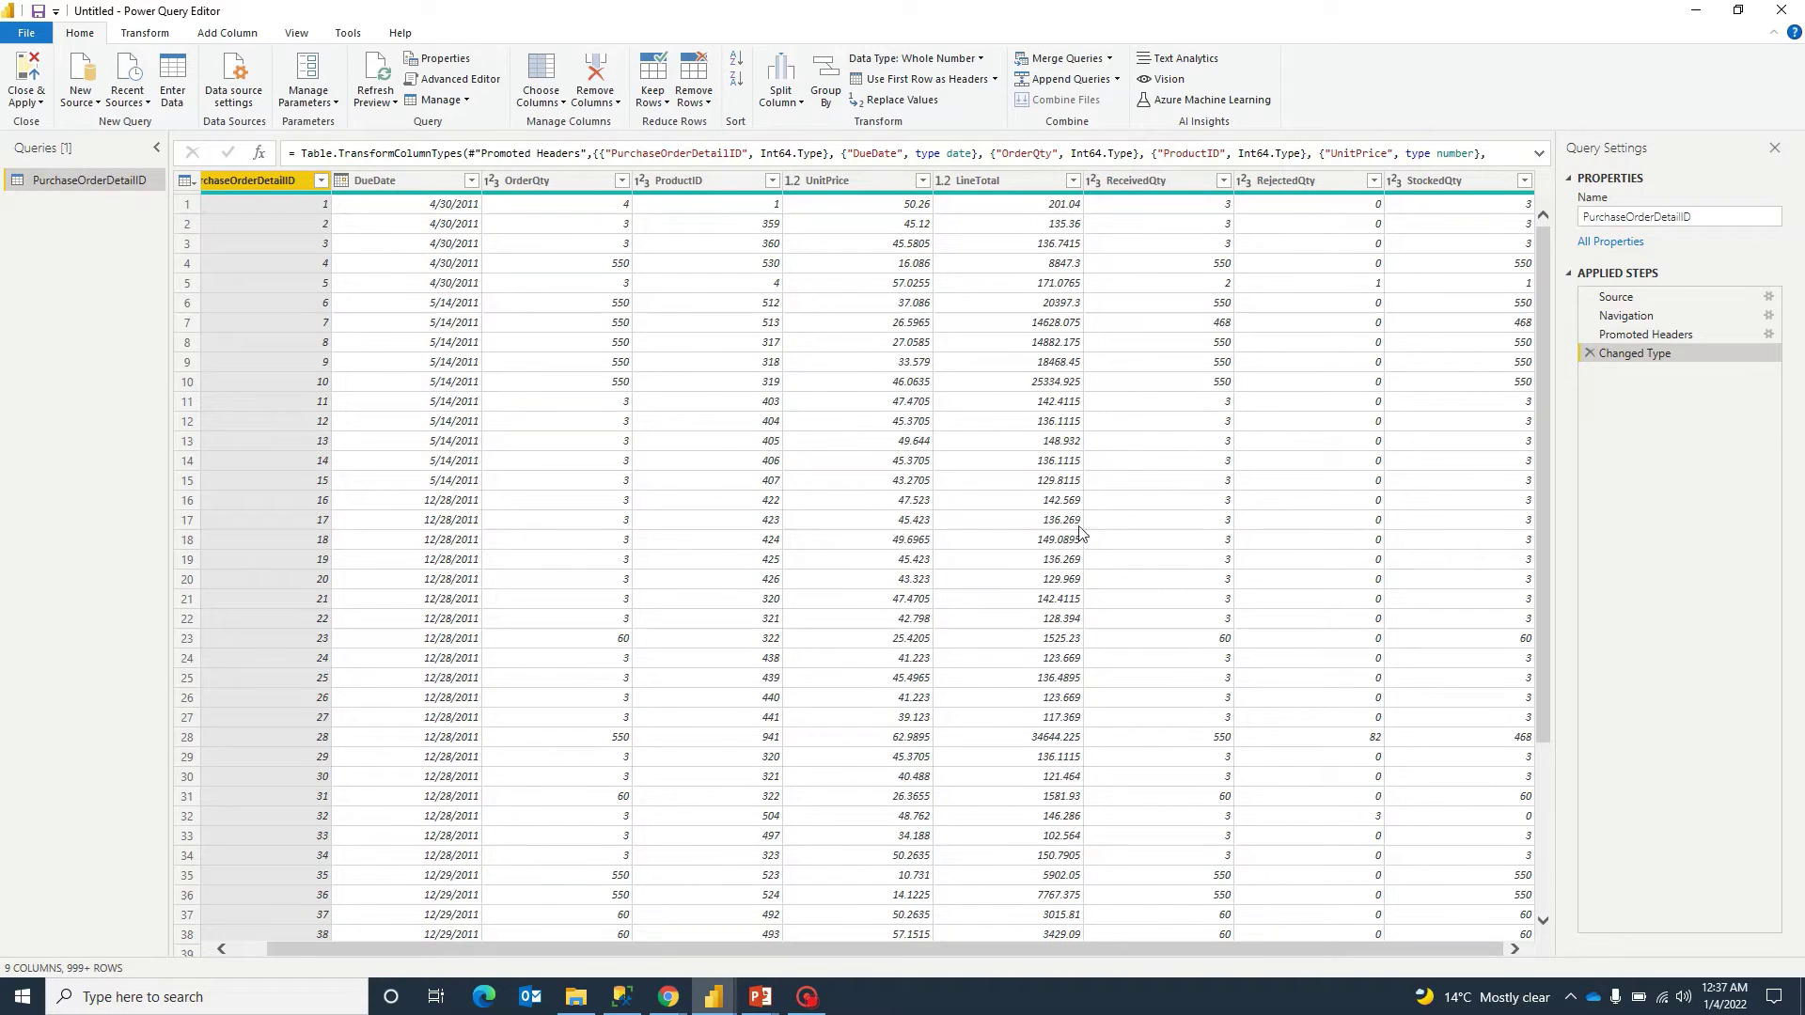
pyautogui.click(1227, 947)
pyautogui.hotkey('alt', 'Tab')
pyautogui.hotkey('alt', 'Tab')
pyautogui.hotkey('alt', 'Tab')
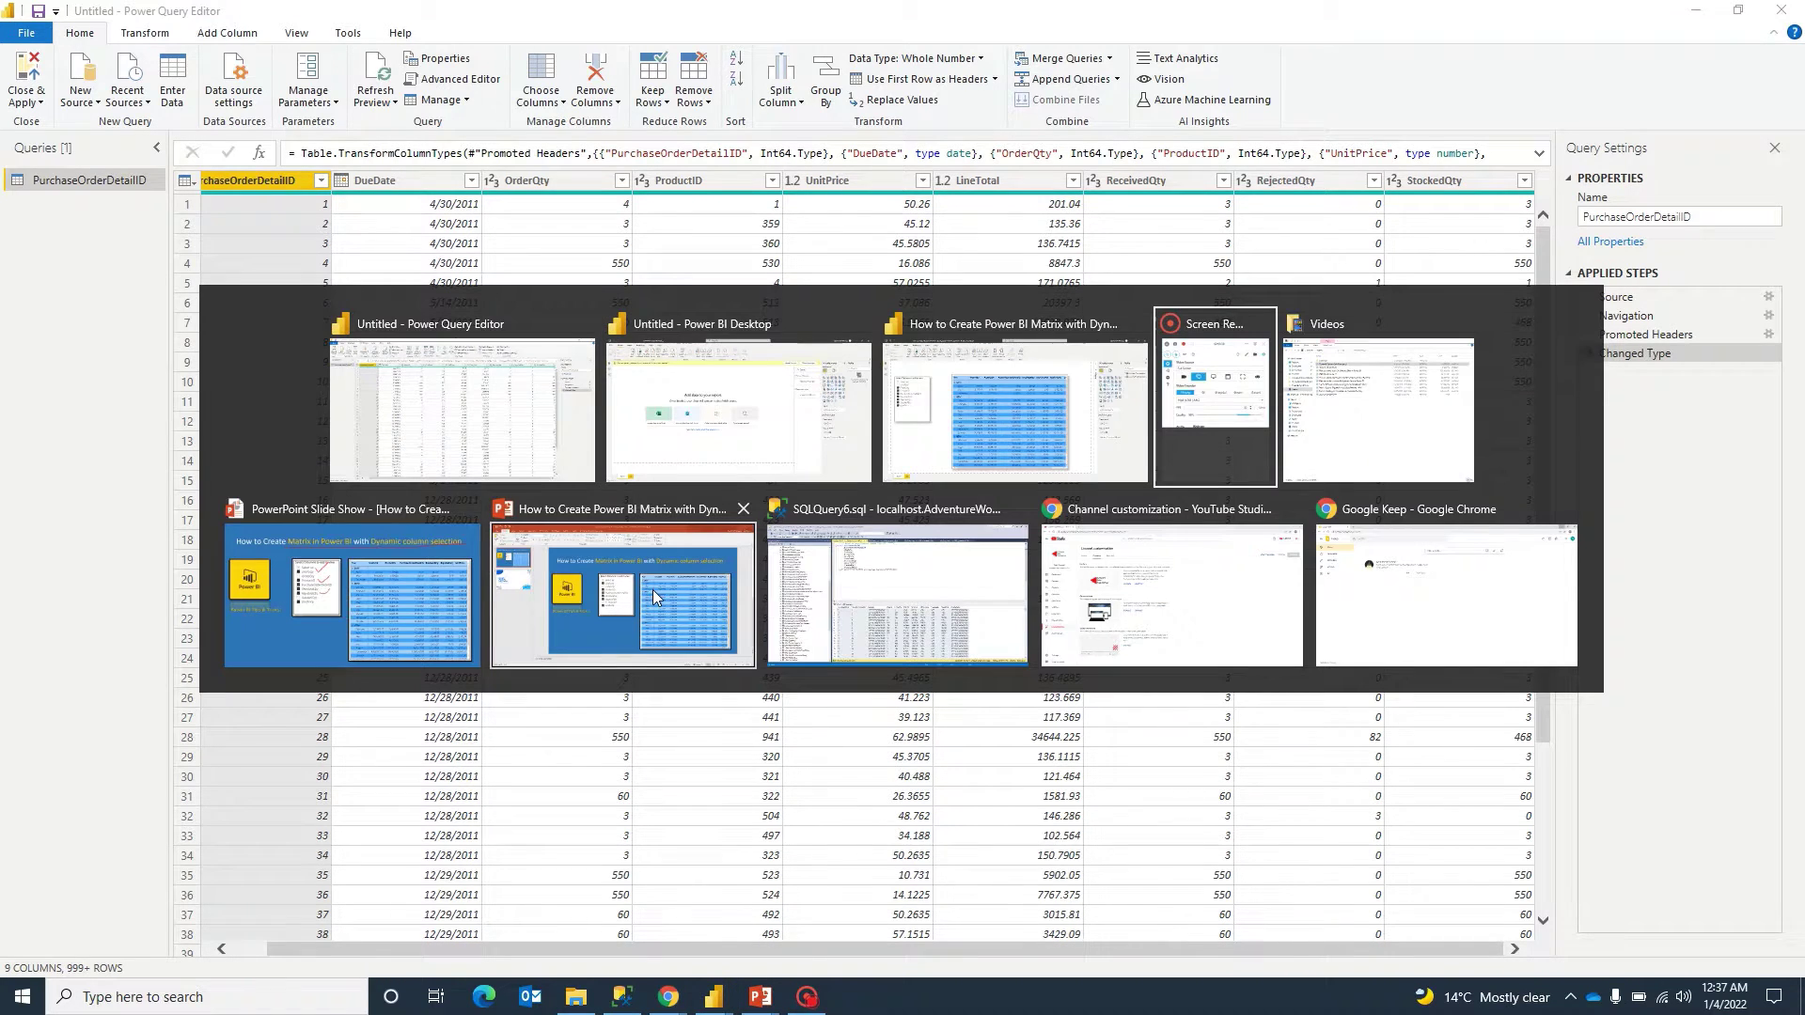
pyautogui.hotkey('alt', 'shift', 'Tab')
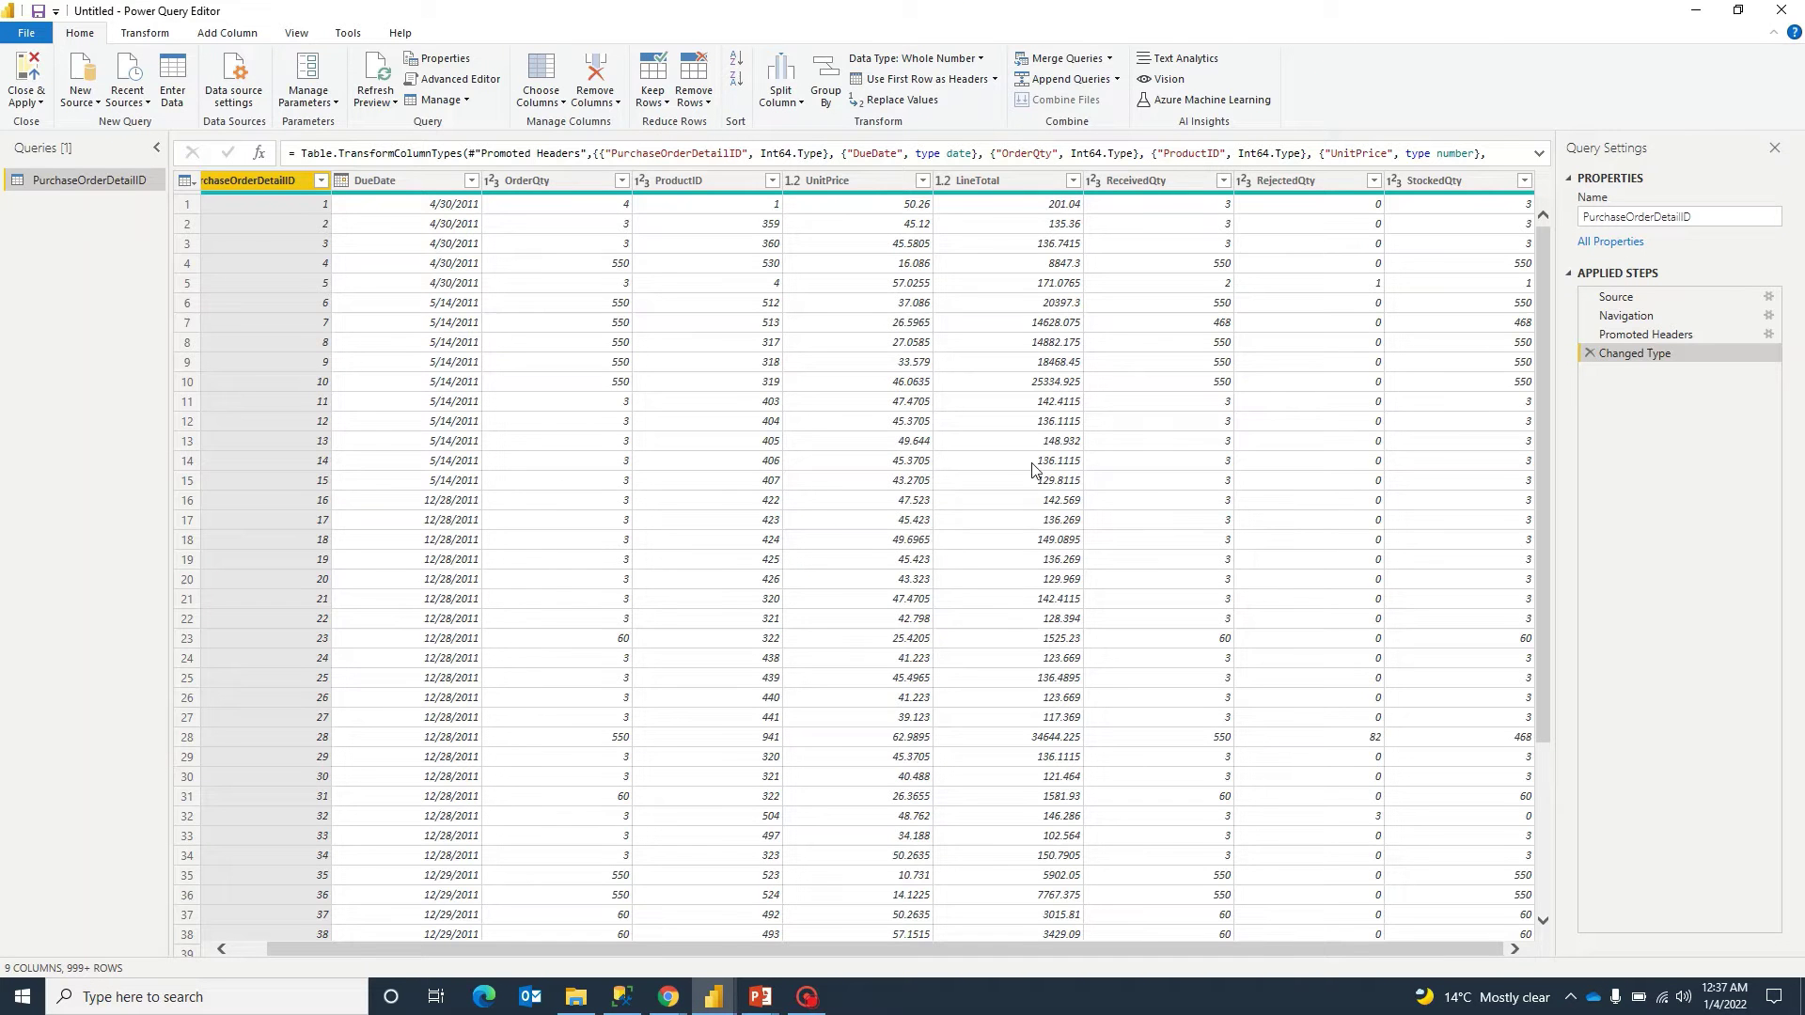
# Close and apply the query to the untitled report and check the loaded table's rows in Data view.
pyautogui.click(22, 74)
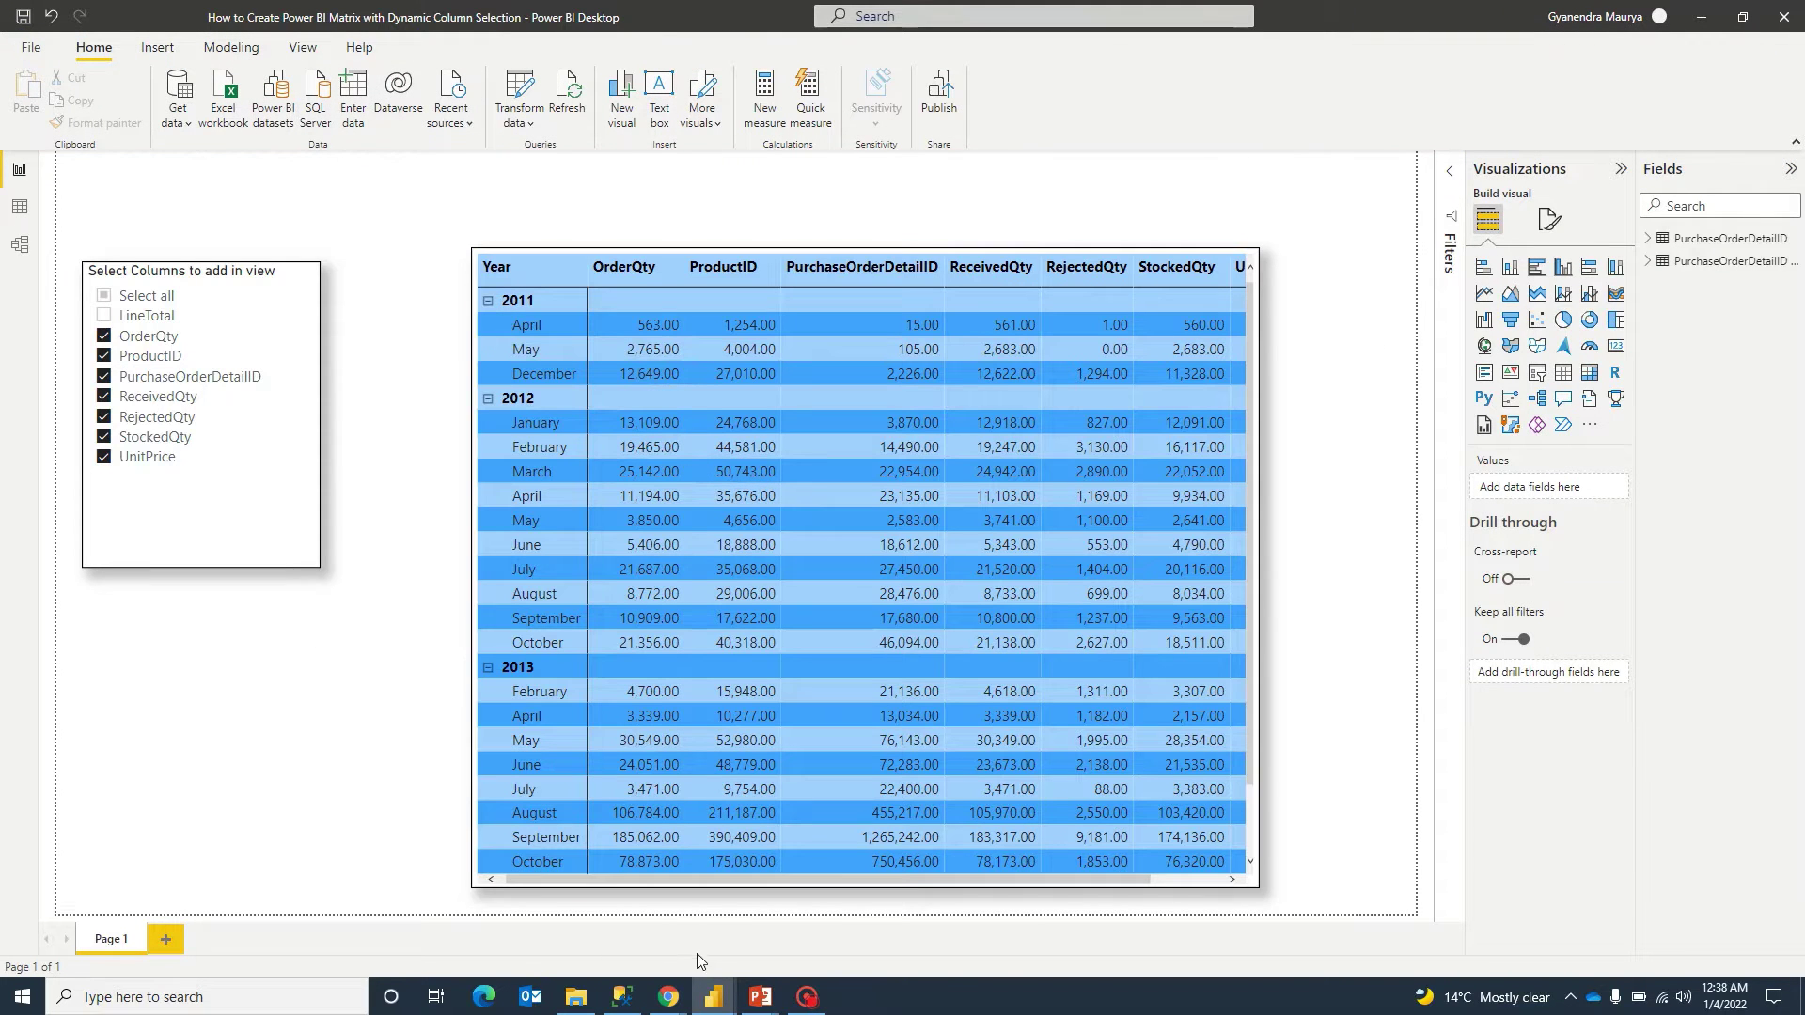
pyautogui.moveTo(714, 998)
pyautogui.click(818, 913)
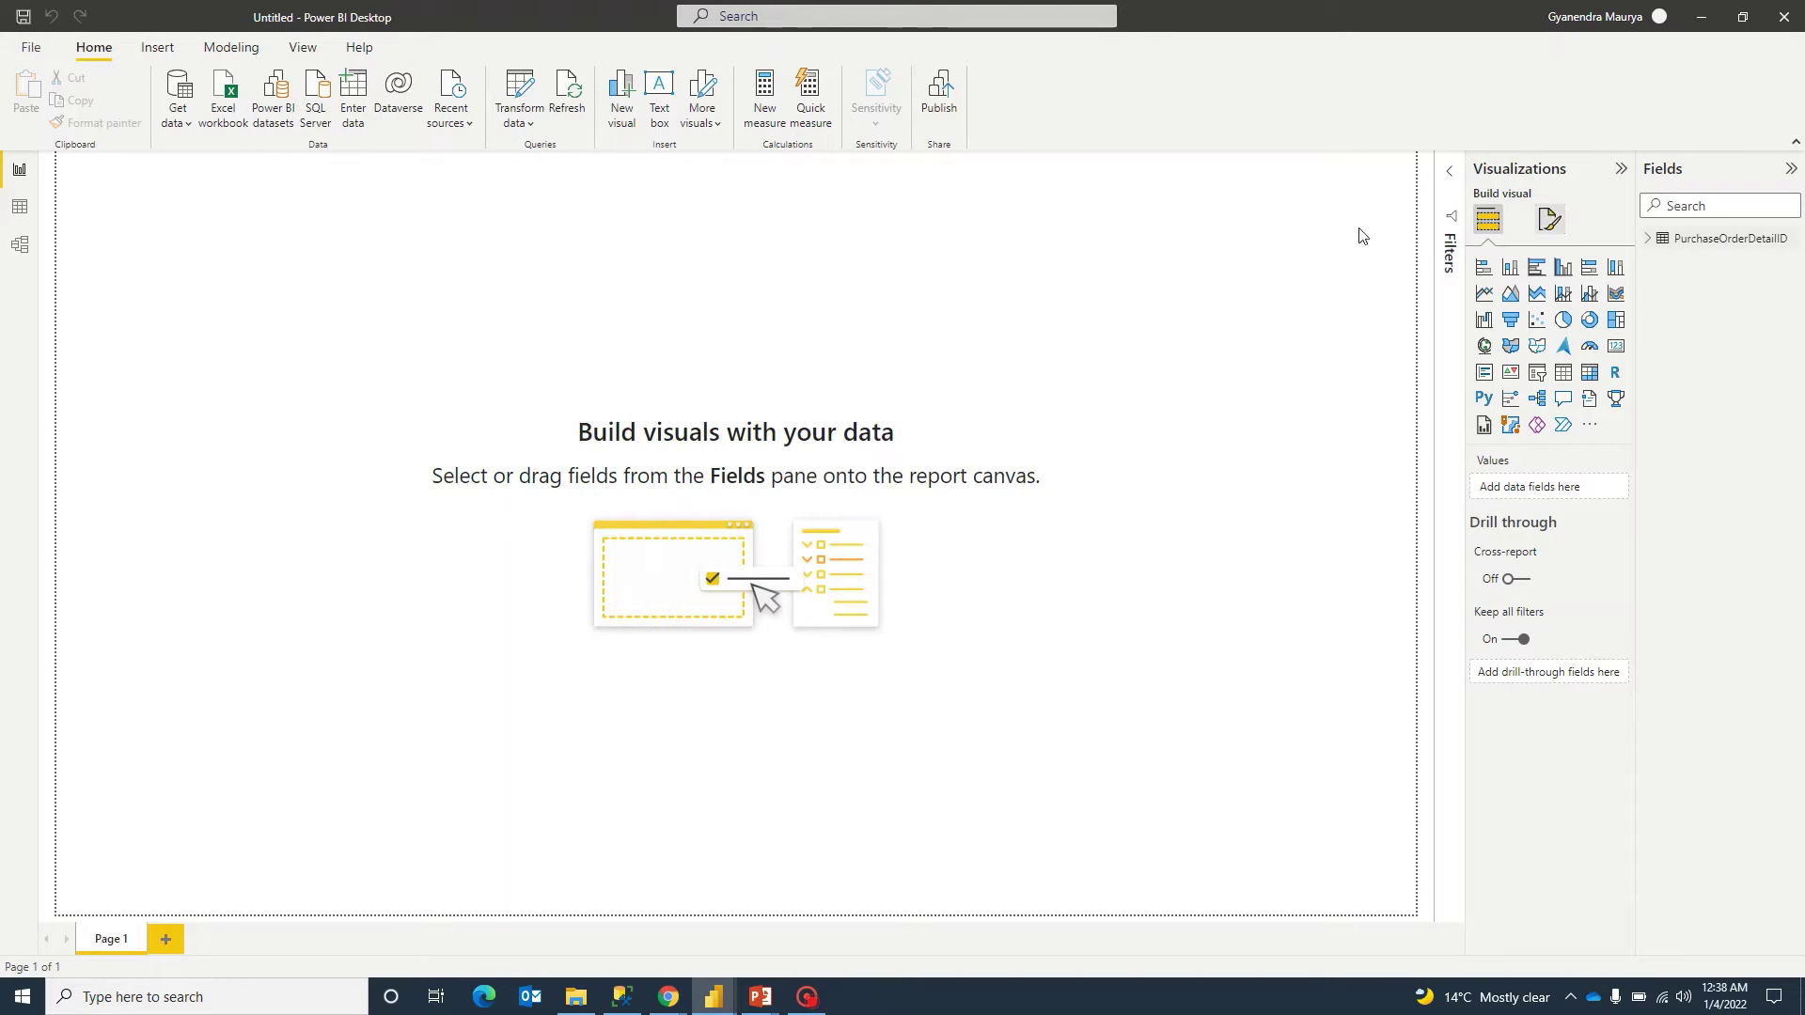
pyautogui.click(20, 207)
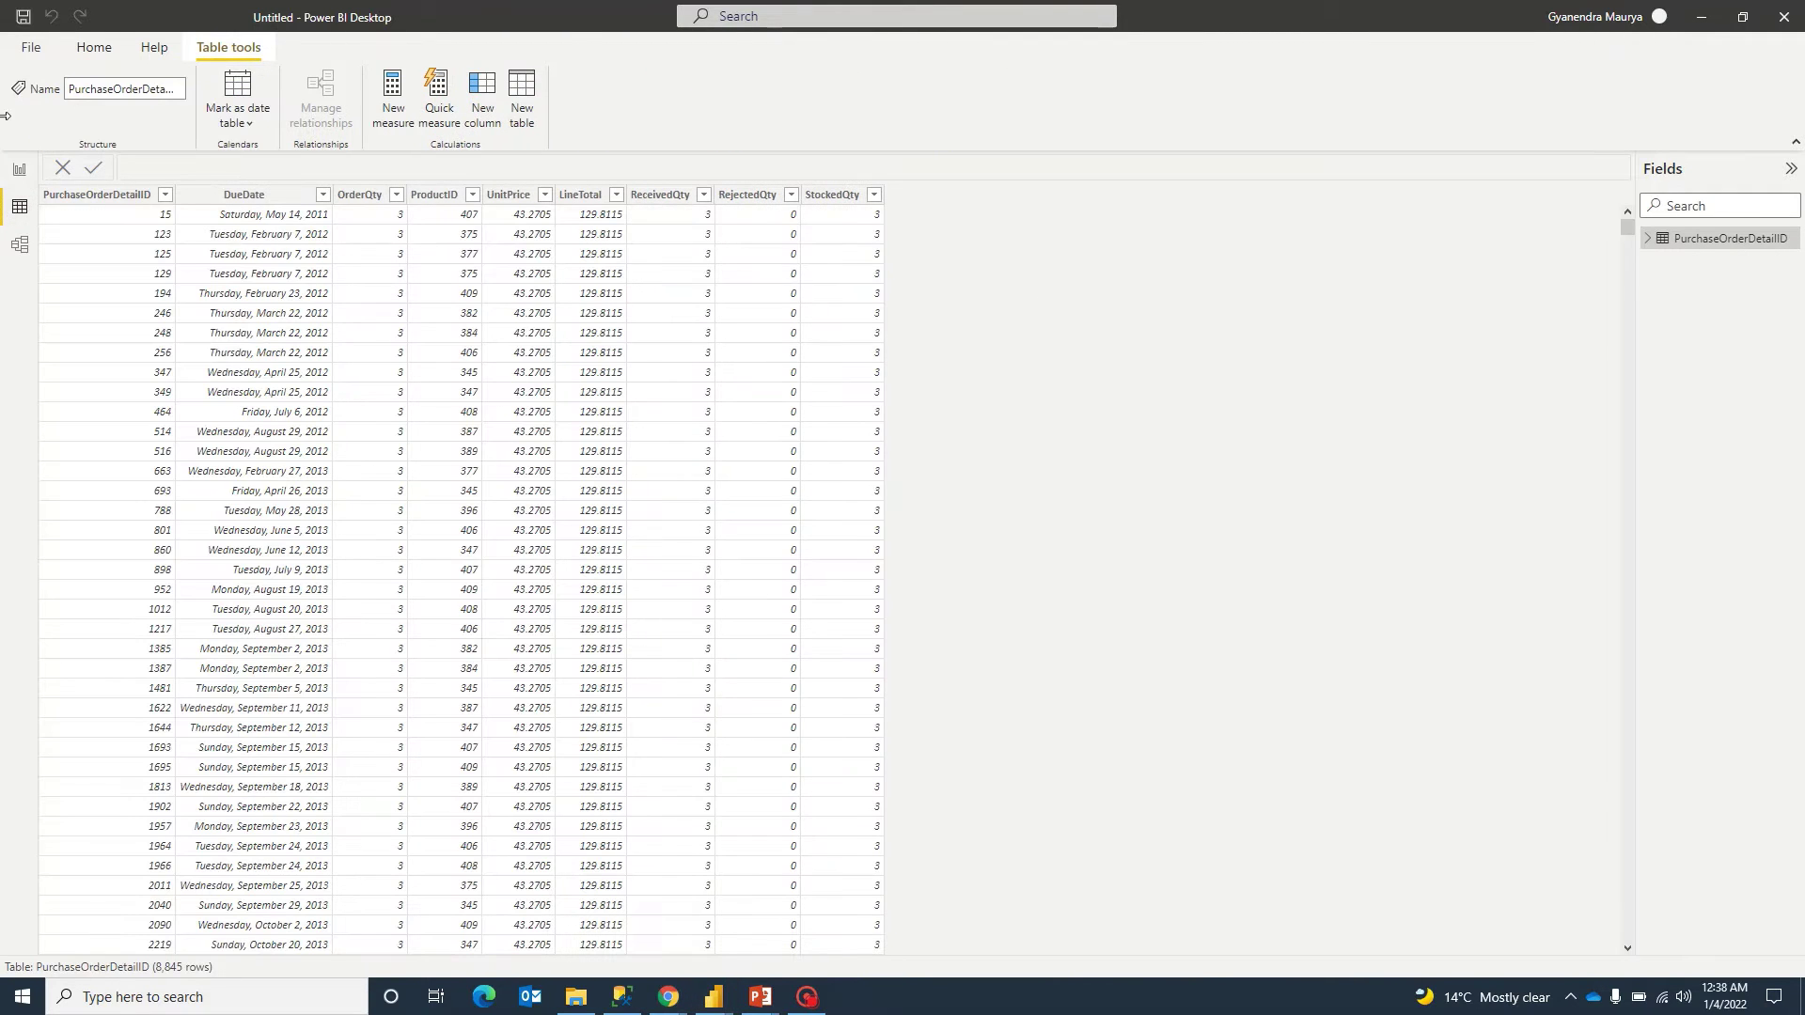
pyautogui.click(19, 170)
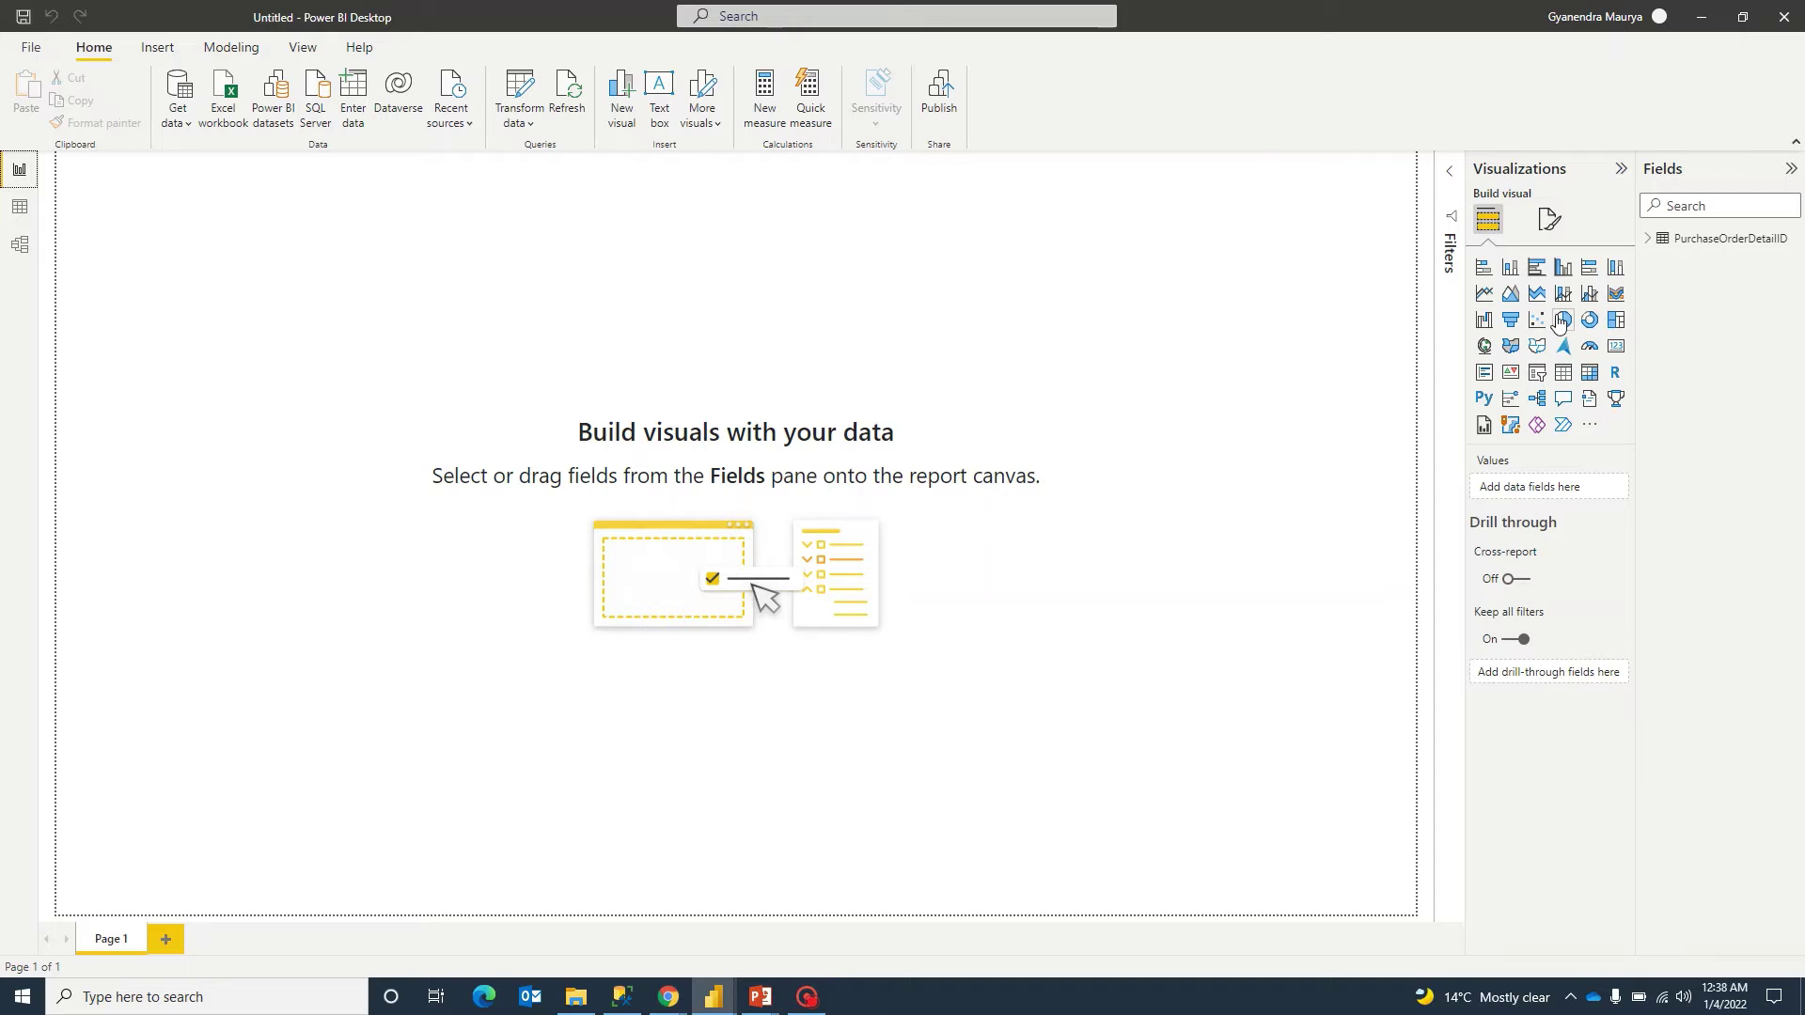
# Add a matrix visual to the report page, moving and enlarging it to fill the middle of the canvas.
pyautogui.click(1592, 384)
pyautogui.moveTo(242, 179); pyautogui.dragTo(513, 328)
pyautogui.moveTo(632, 588); pyautogui.dragTo(1231, 867)
# Fill the matrix with DueDate as rows and LineTotal, OrderQty, ProductID, PurchaseOrderDetailID, ReceivedQty, RejectedQty and StockedQty as values.
pyautogui.click(1657, 241)
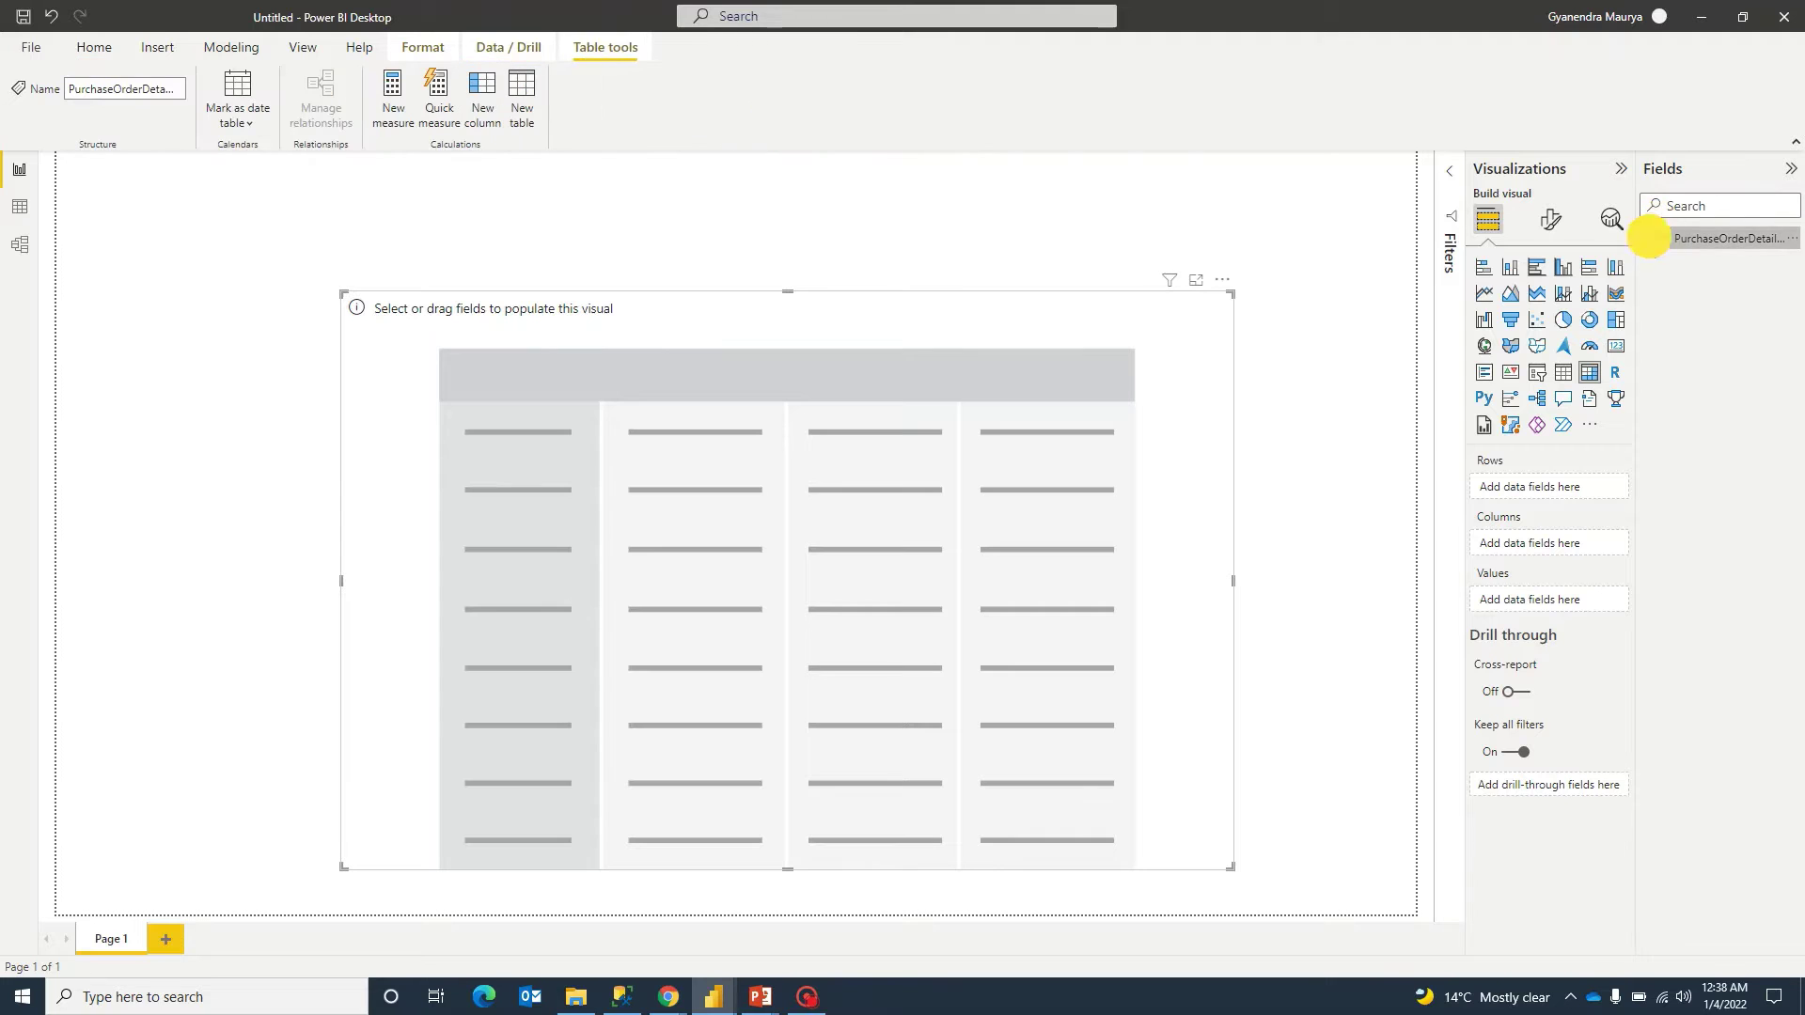
pyautogui.click(1652, 237)
pyautogui.click(1678, 261)
pyautogui.click(1677, 283)
pyautogui.click(1677, 306)
pyautogui.click(1677, 328)
pyautogui.click(1677, 351)
pyautogui.click(1677, 373)
pyautogui.click(1678, 396)
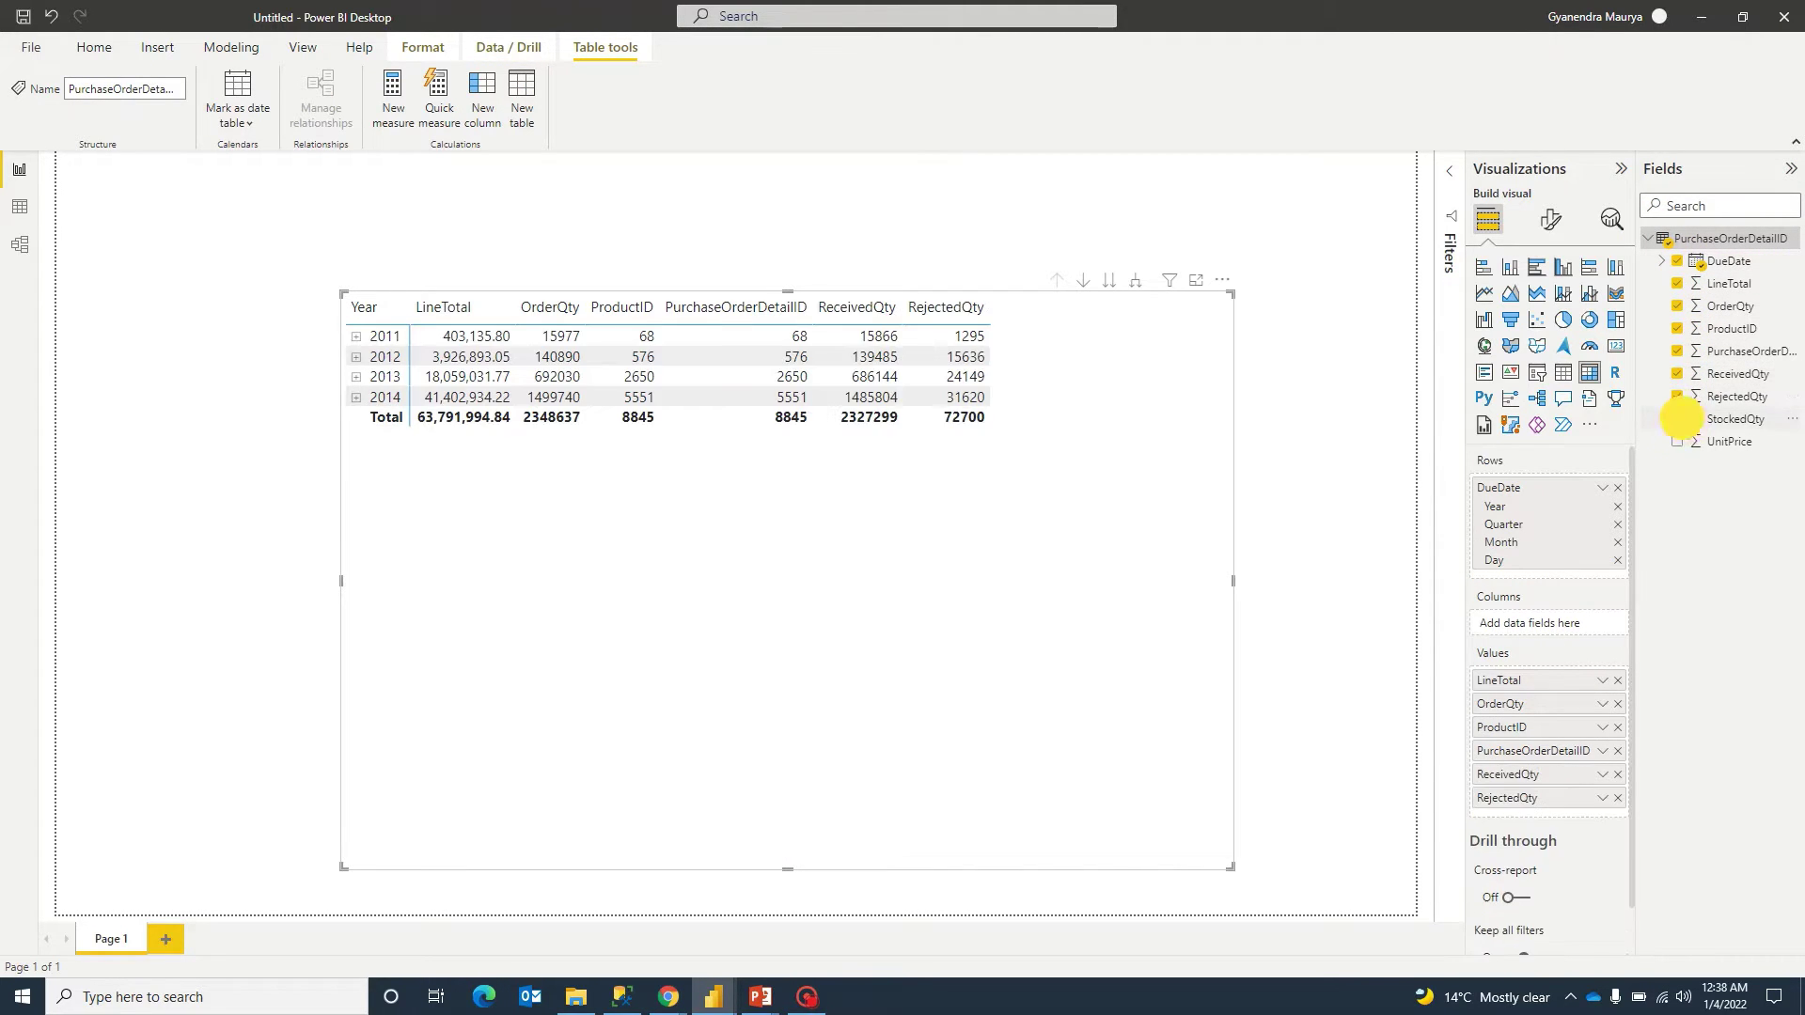
pyautogui.click(1678, 419)
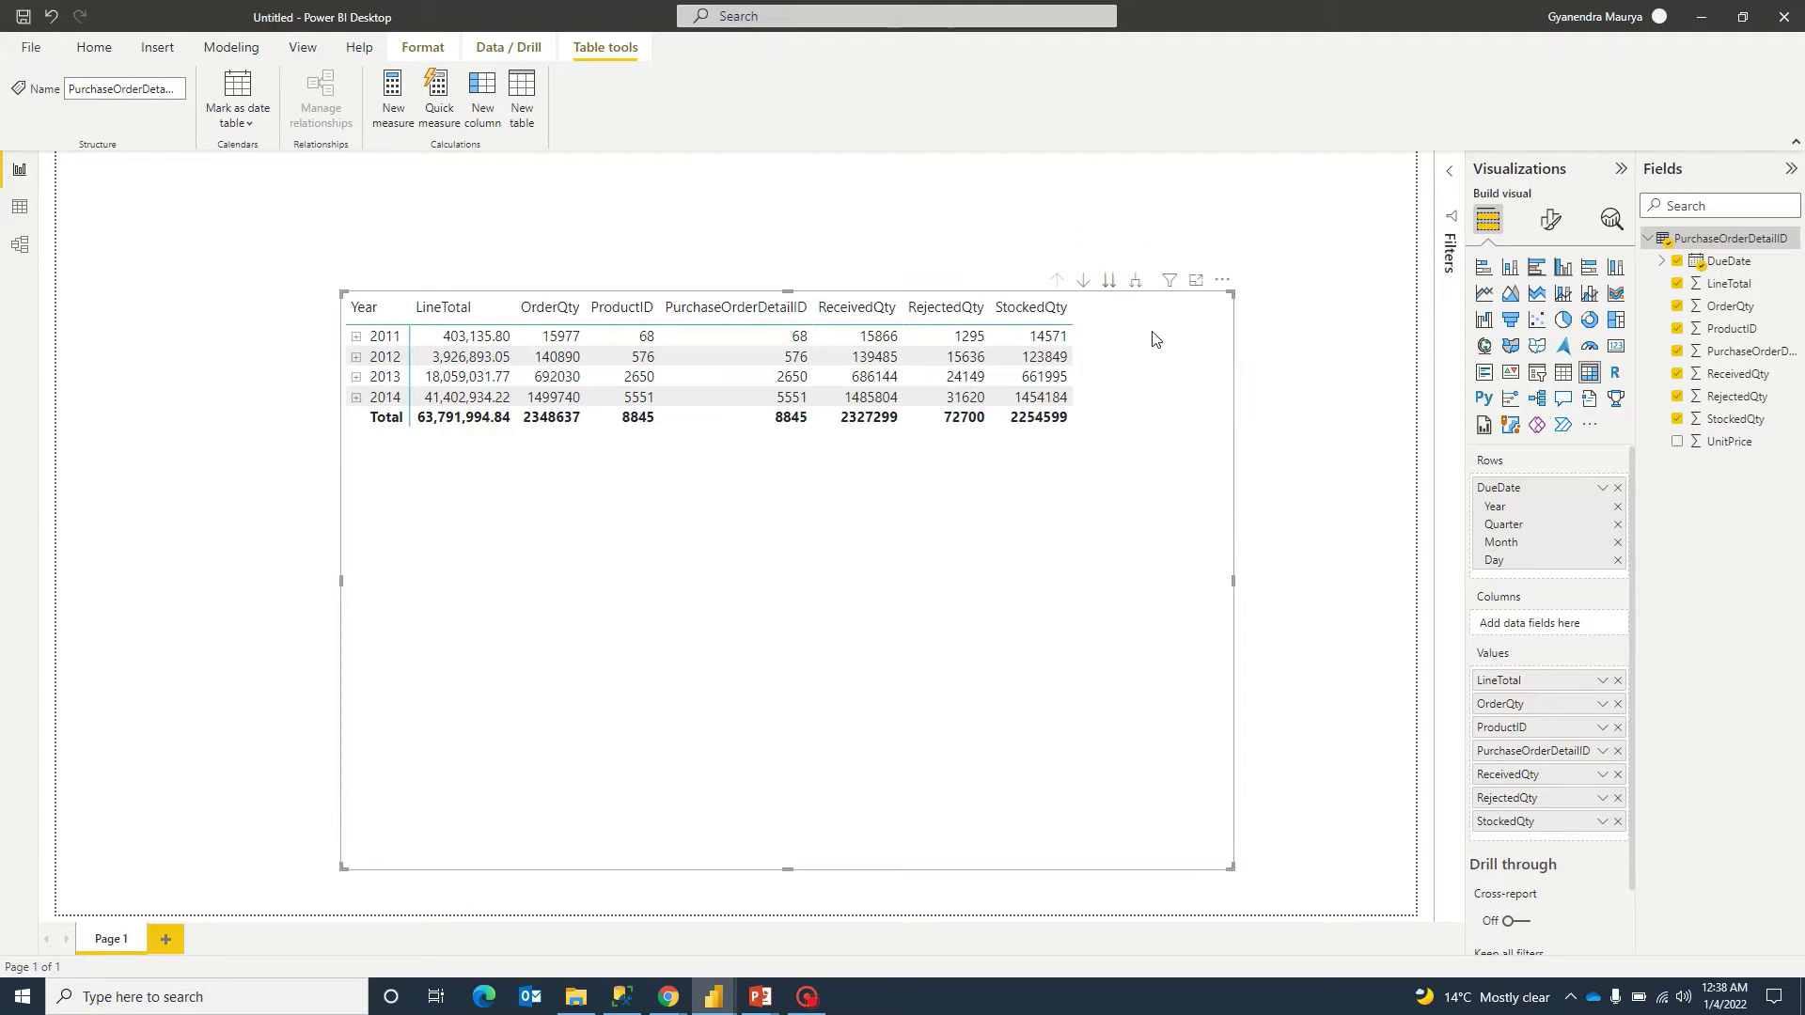
pyautogui.click(1279, 350)
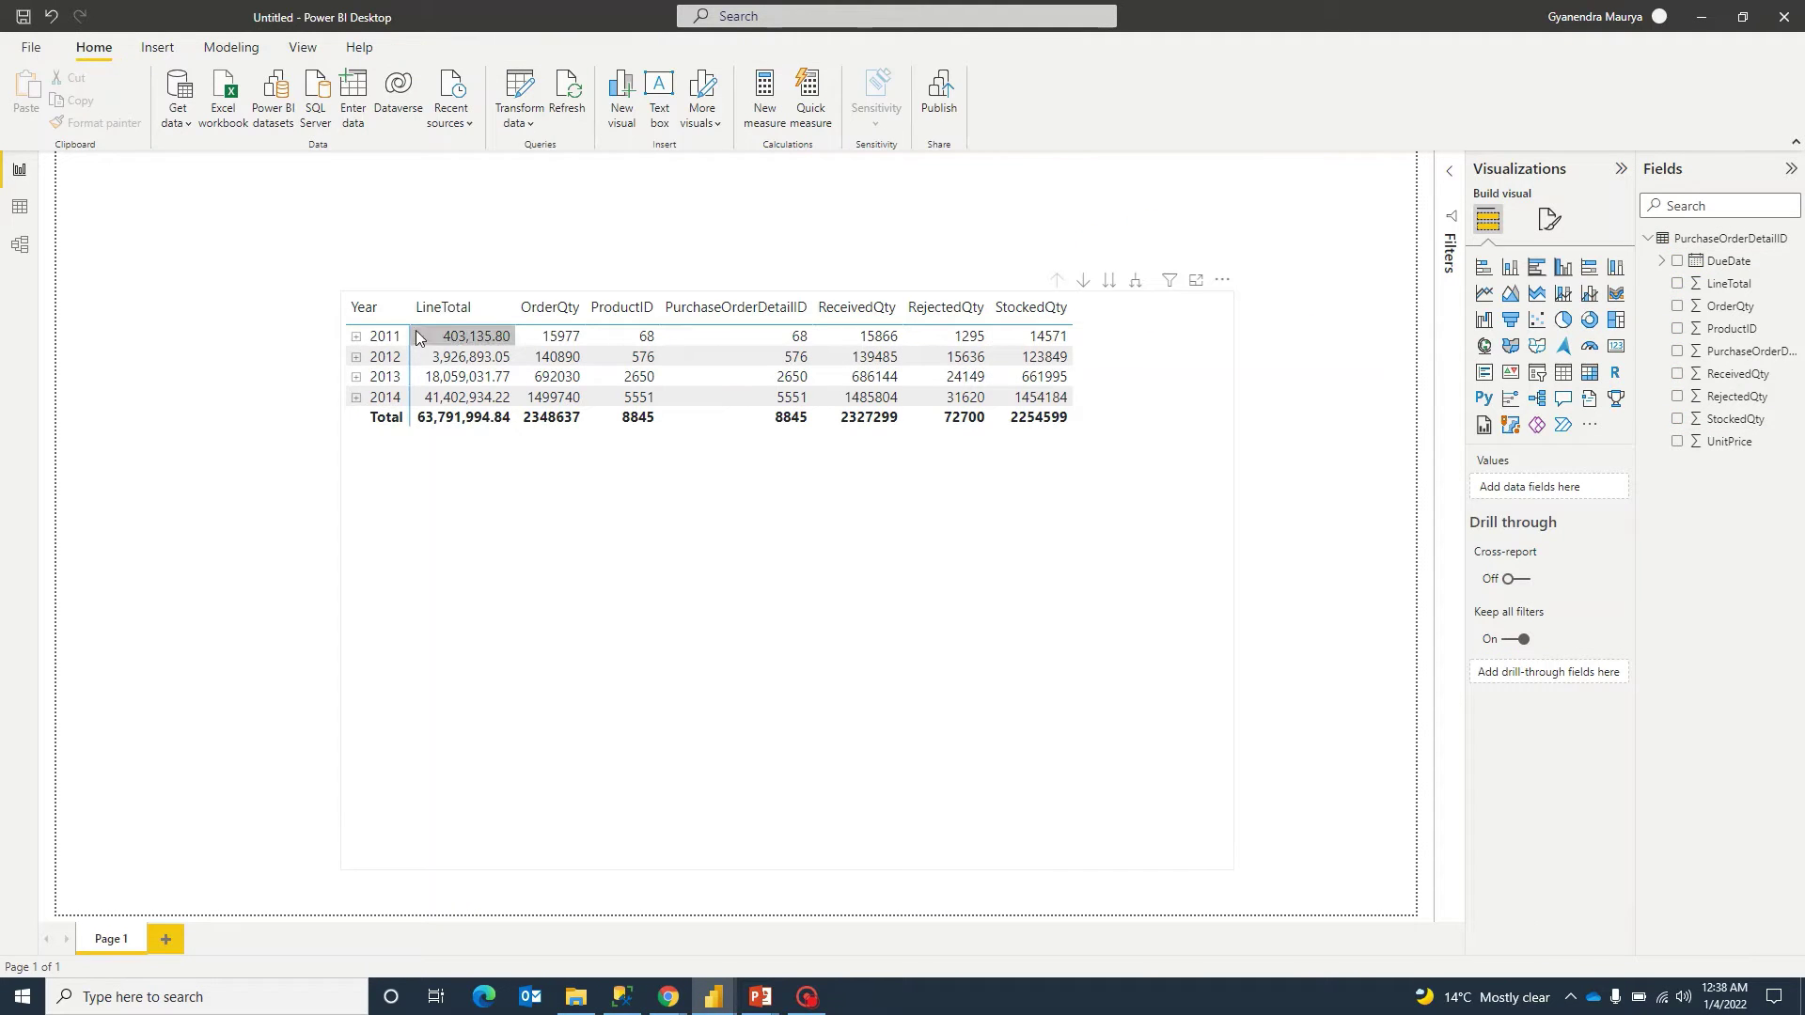
# Expand the years 2011 to 2014 in the matrix to show their quarters.
pyautogui.click(356, 339)
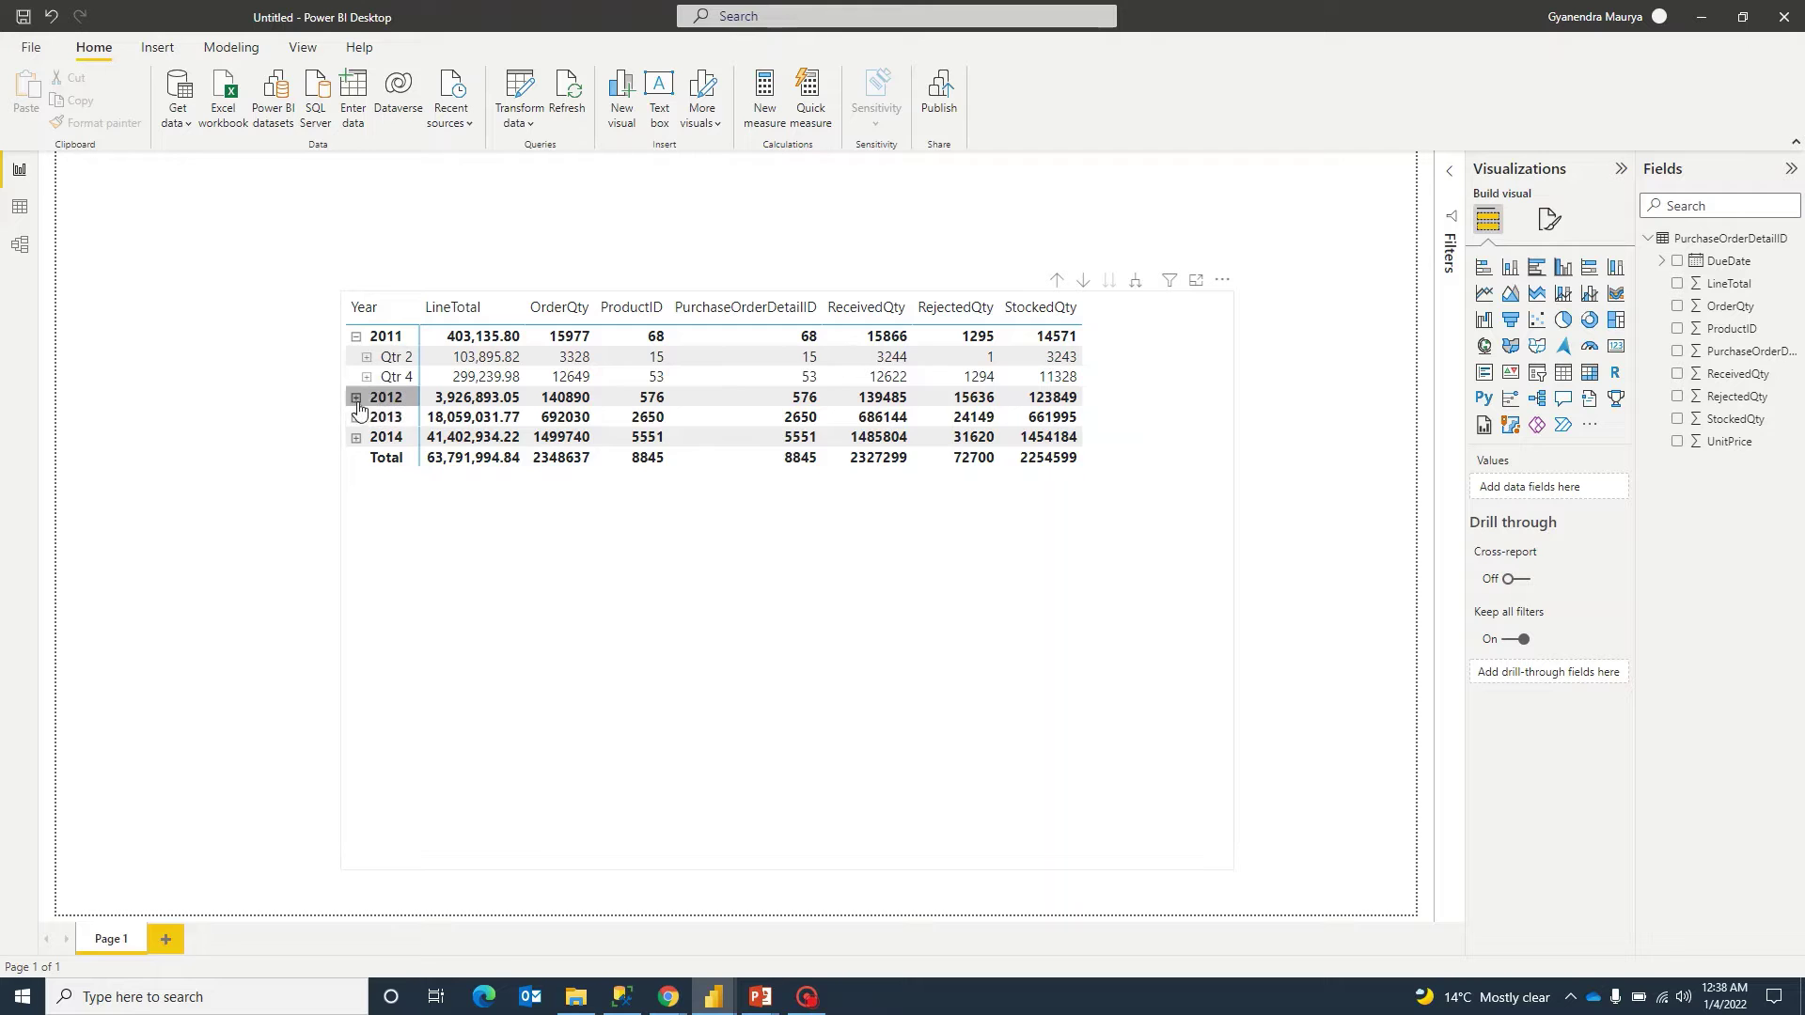
pyautogui.click(356, 497)
pyautogui.click(358, 599)
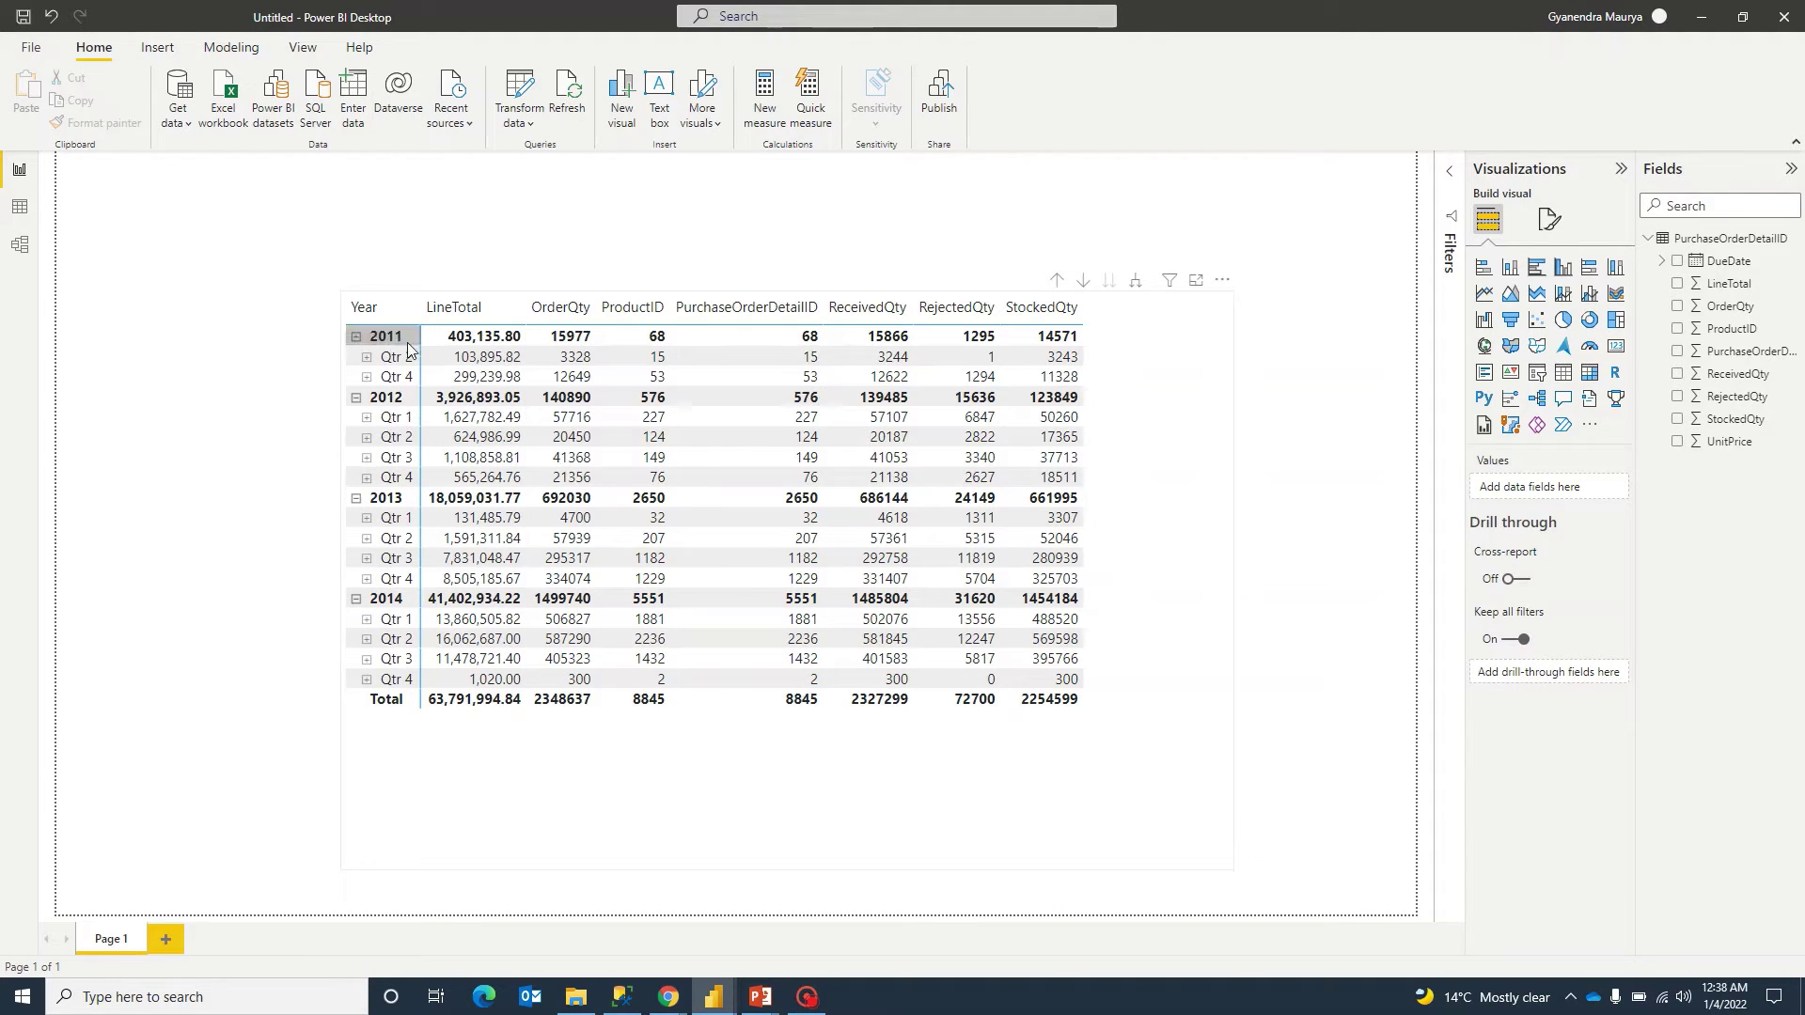
# Try filtering the matrix with a small UnitPrice slicer whose upper limit is 75.15, and delete the slicer.
pyautogui.click(1538, 374)
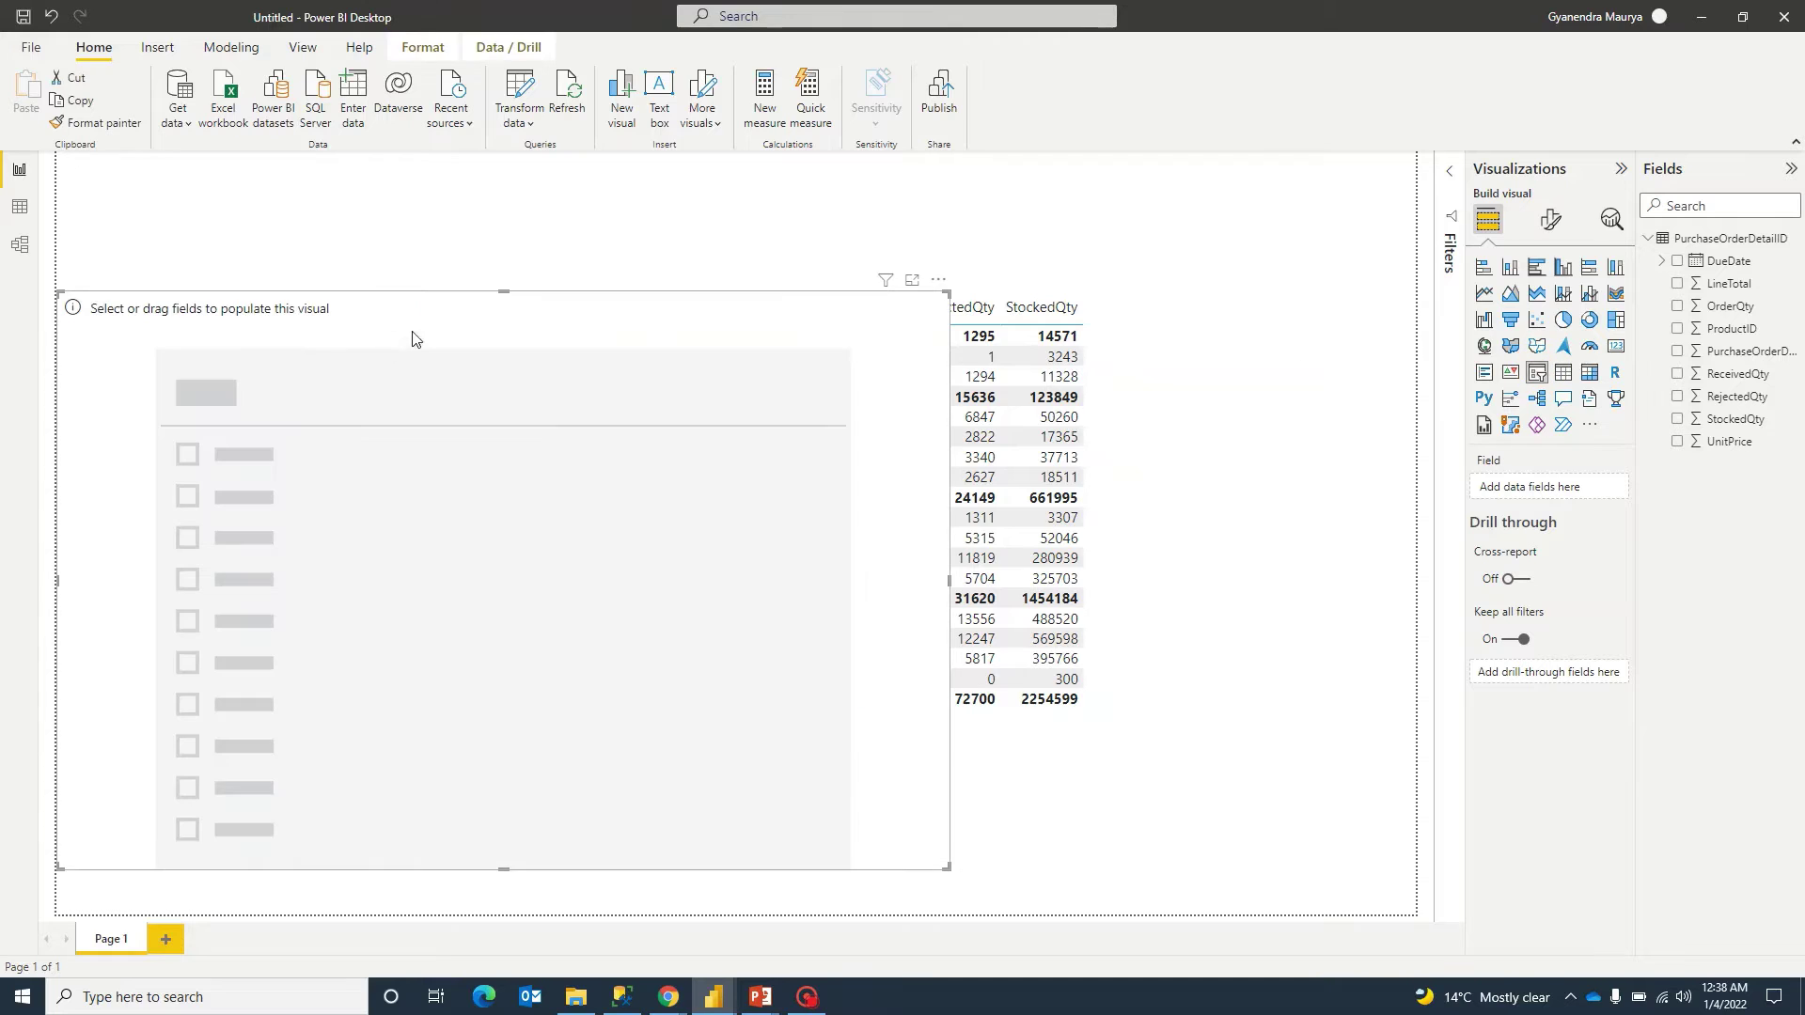
pyautogui.moveTo(949, 877); pyautogui.dragTo(309, 525)
pyautogui.click(1680, 442)
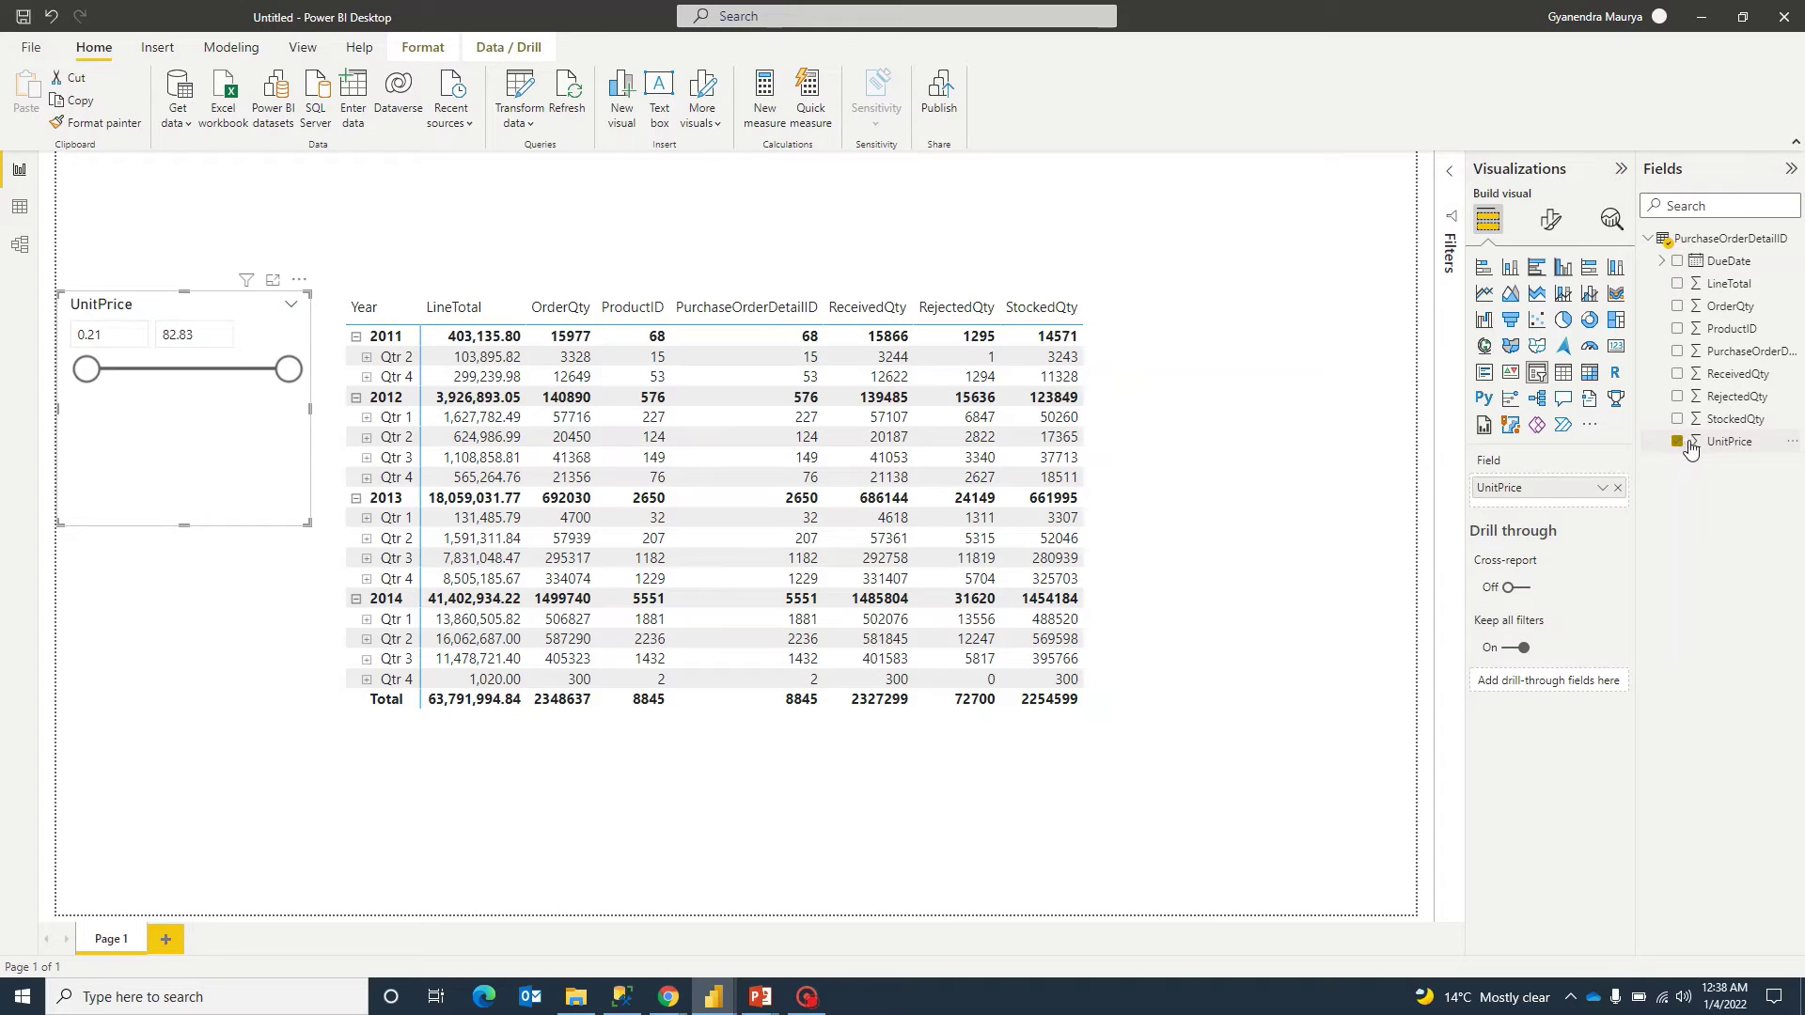
pyautogui.moveTo(284, 374)
pyautogui.mouseDown()
pyautogui.moveTo(198, 375)
pyautogui.moveTo(270, 371)
pyautogui.mouseUp()
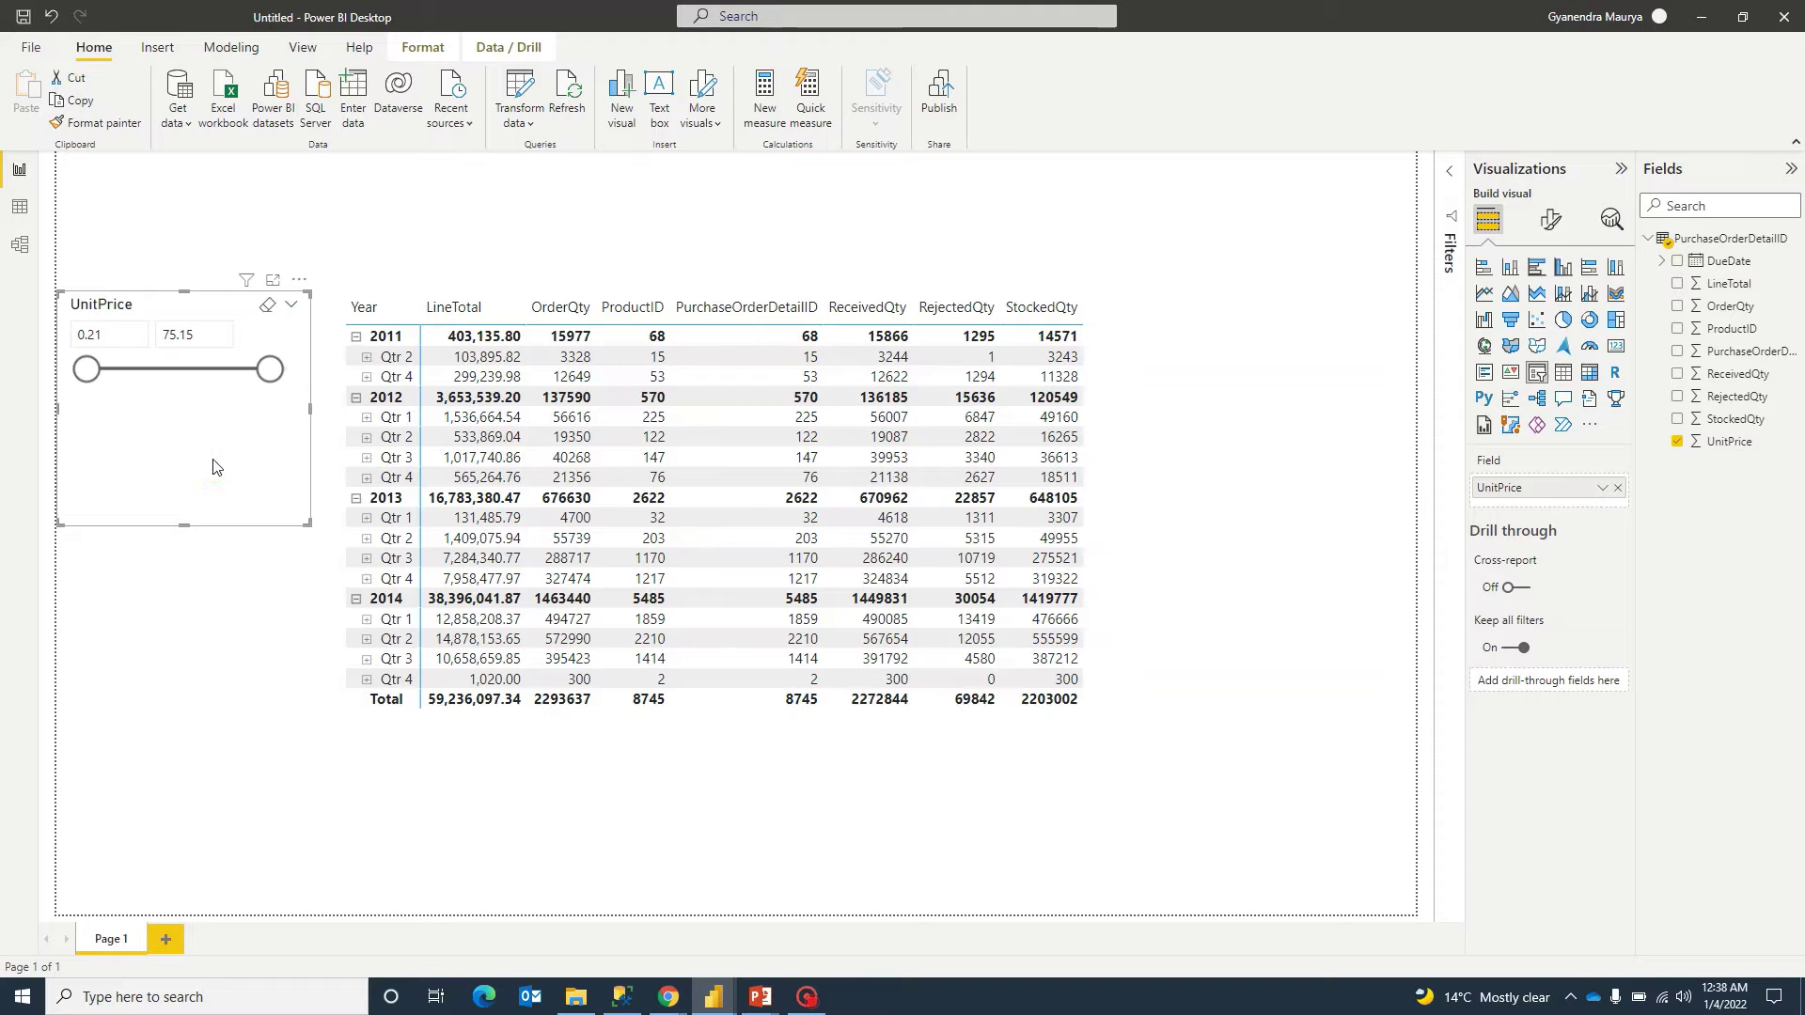
pyautogui.press('Delete')
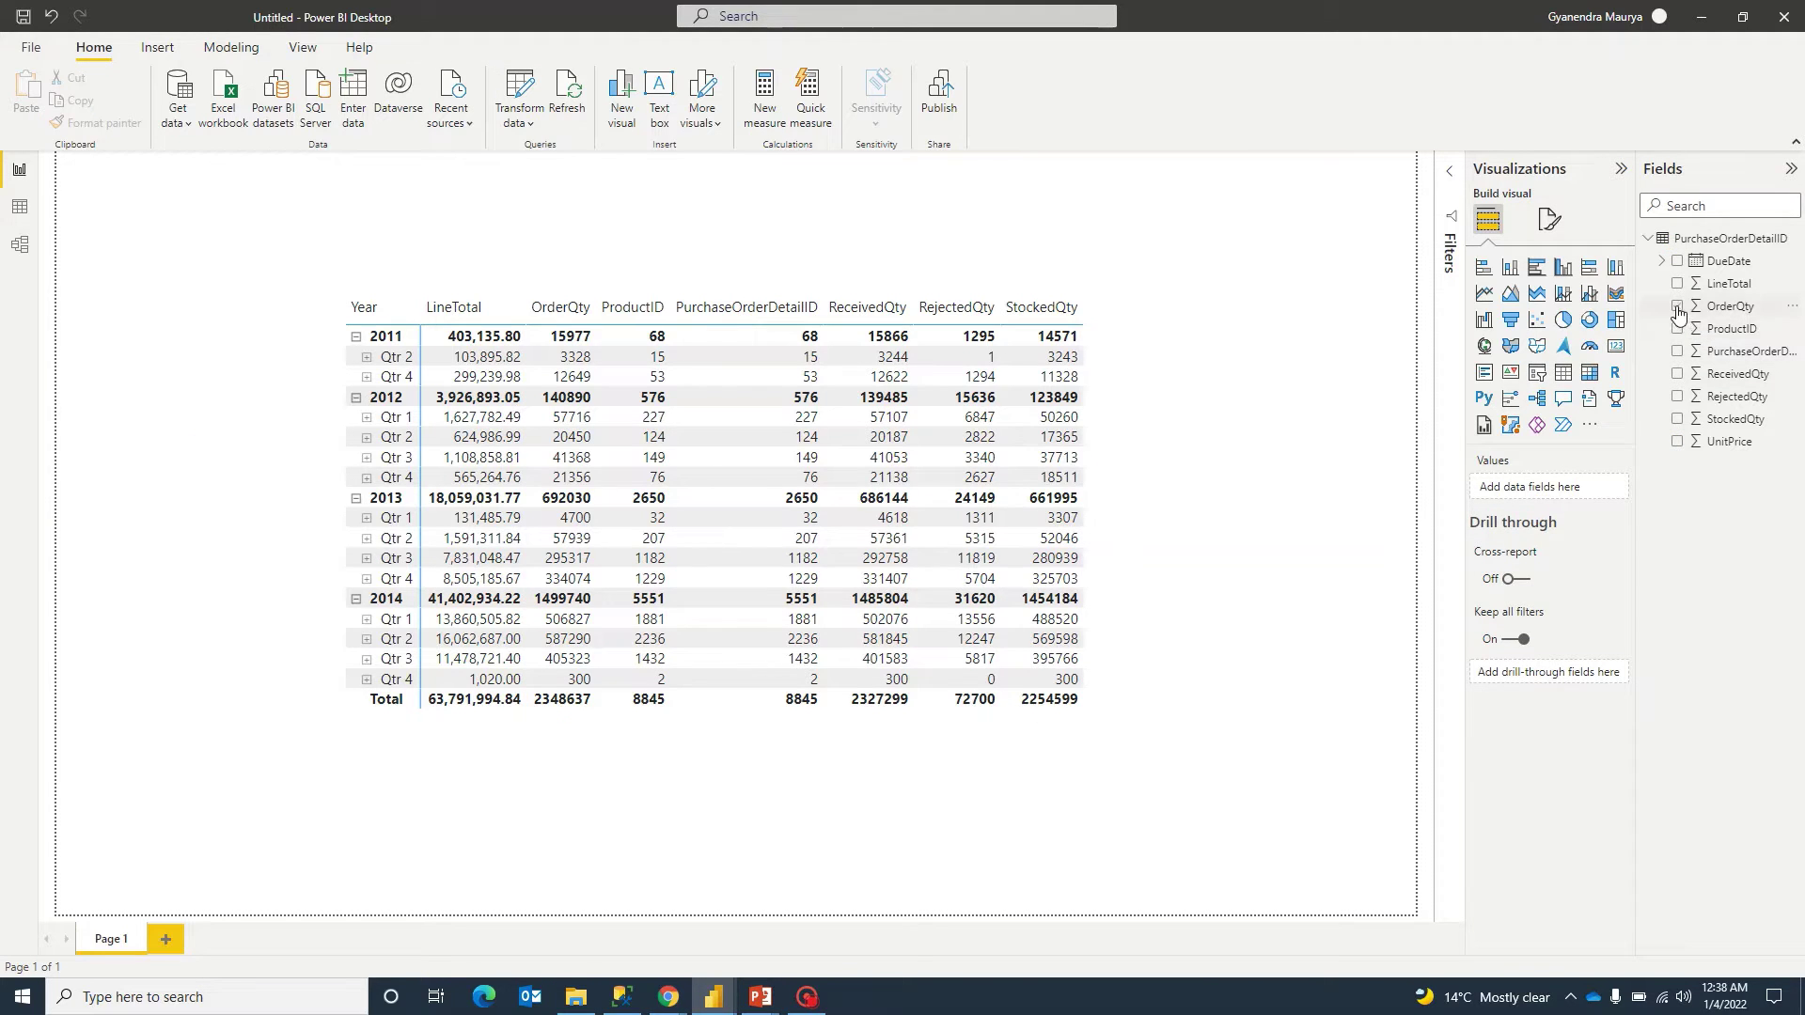
# Try adding a small OrderQty slicer beside the matrix, and delete it.
pyautogui.click(1677, 307)
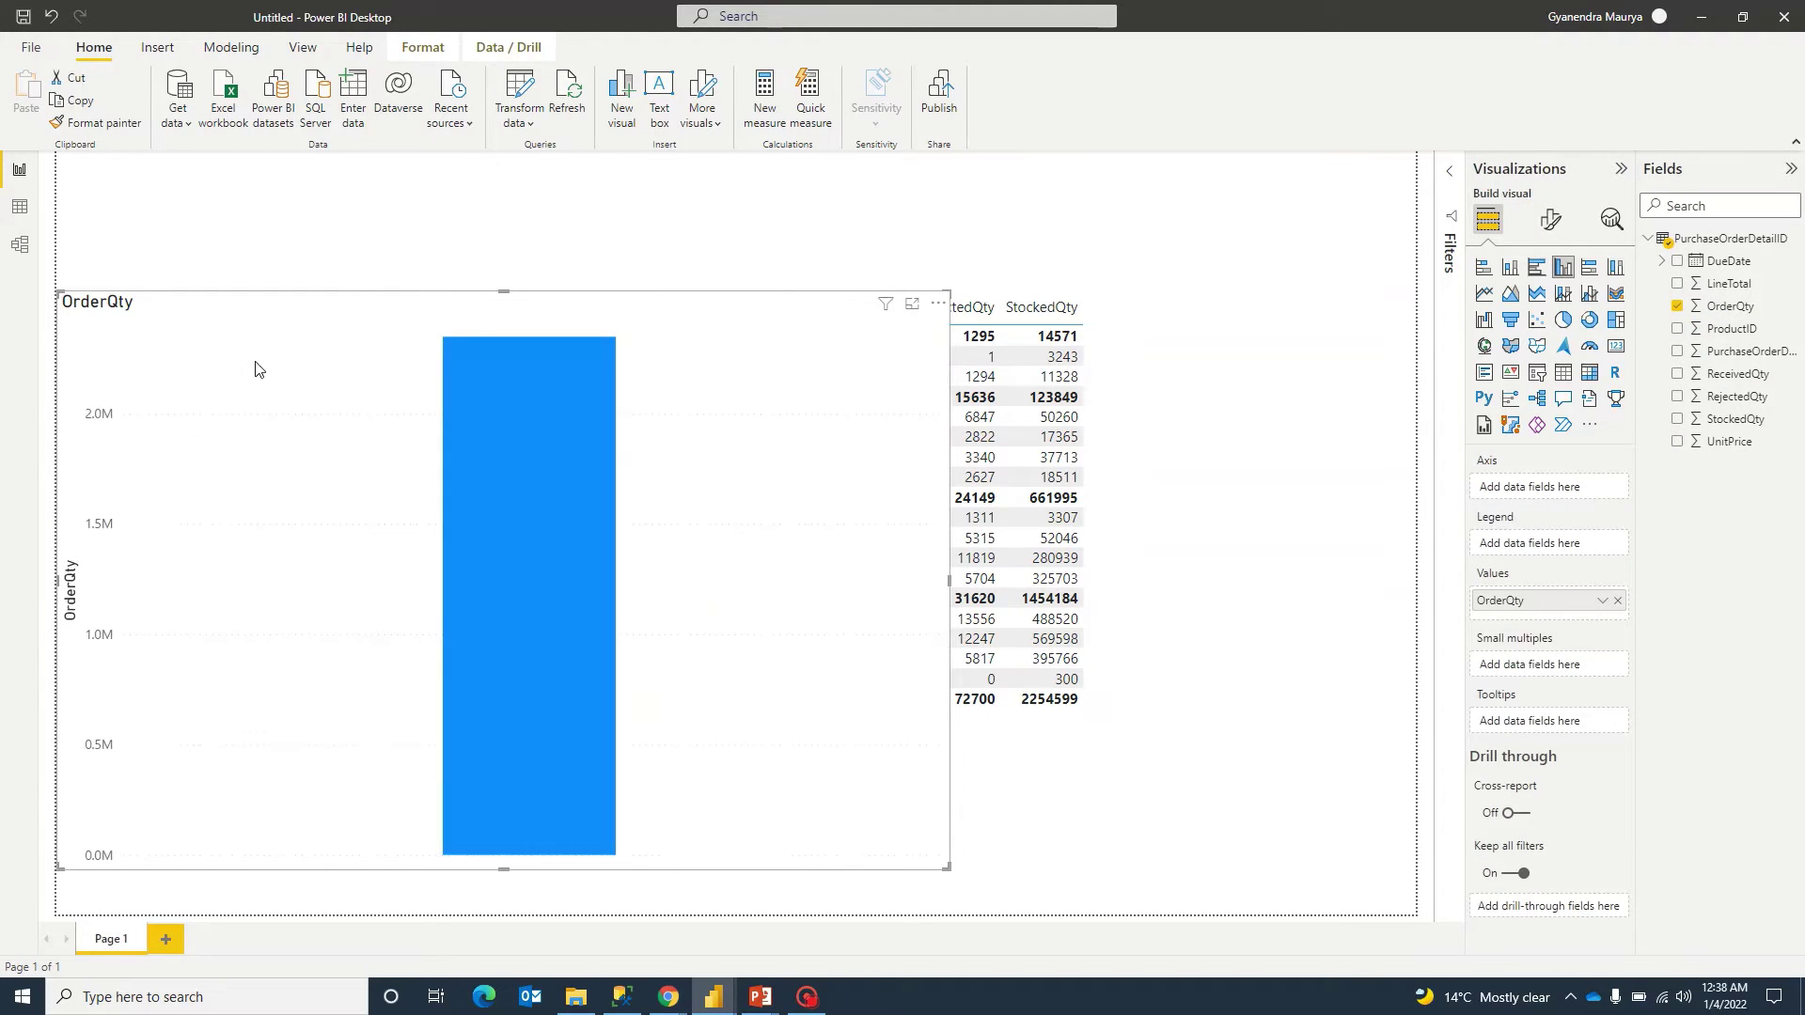
pyautogui.click(1537, 373)
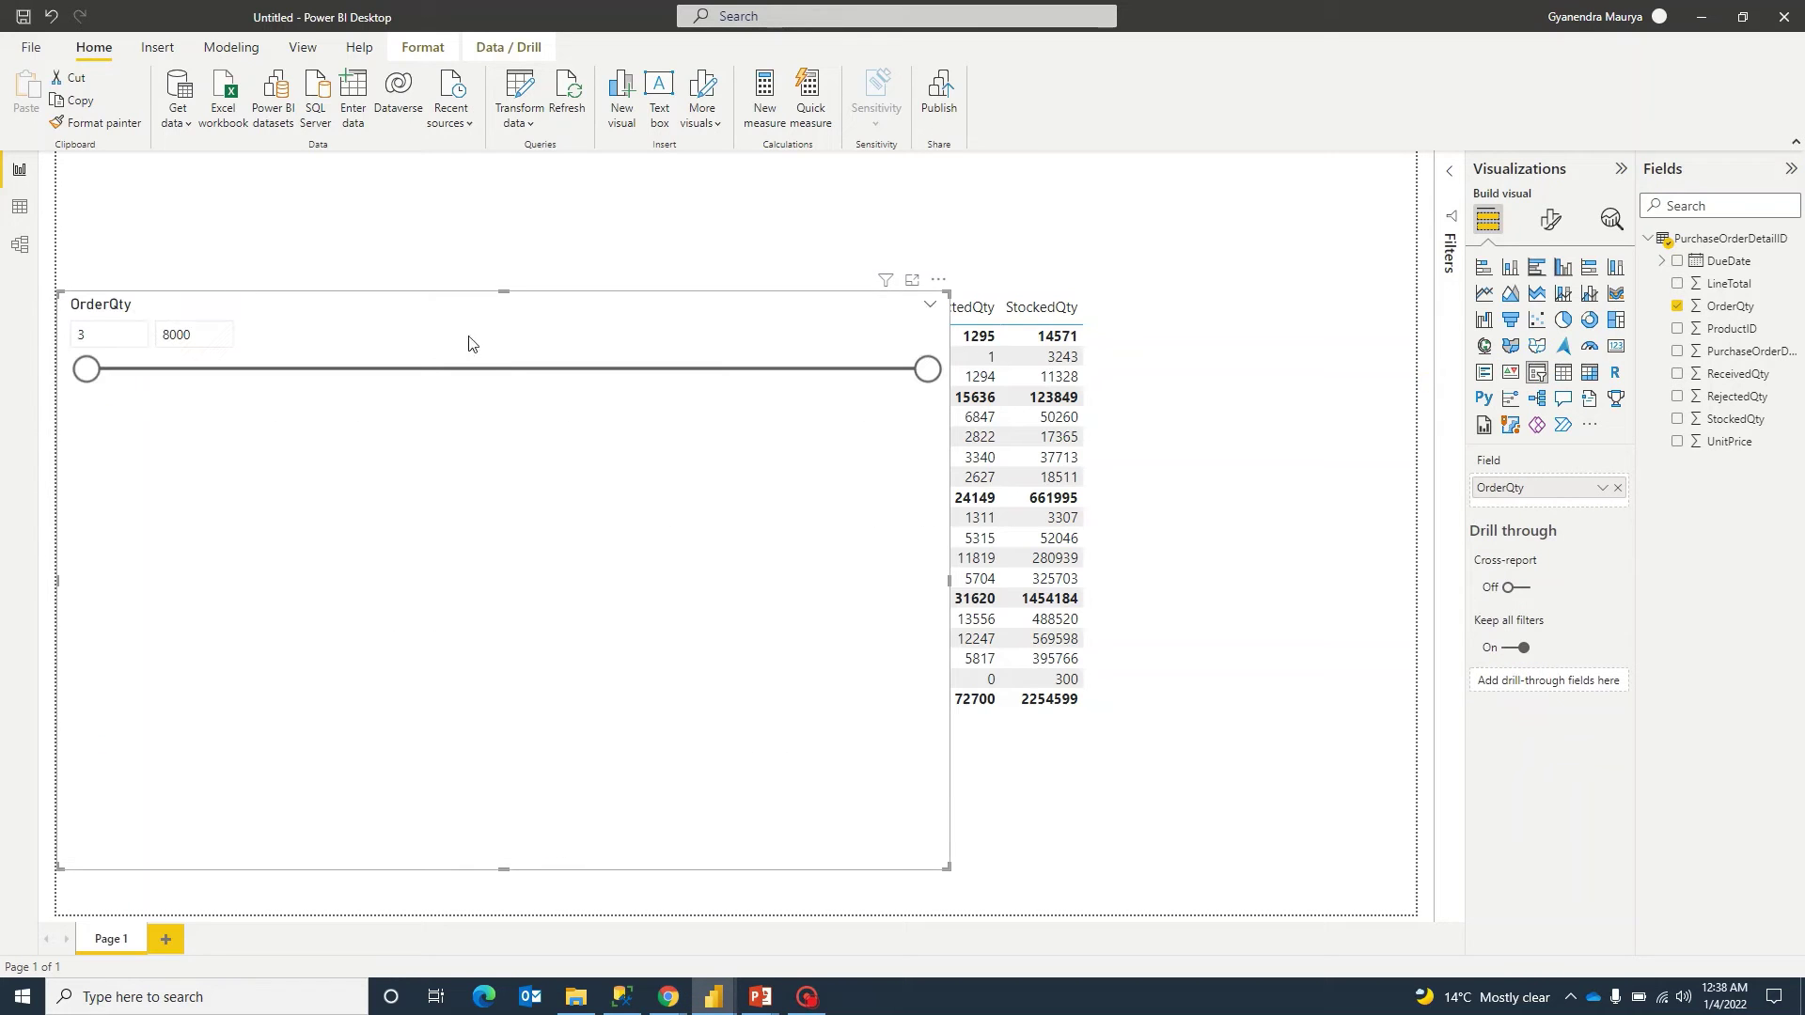
pyautogui.moveTo(948, 869); pyautogui.dragTo(272, 553)
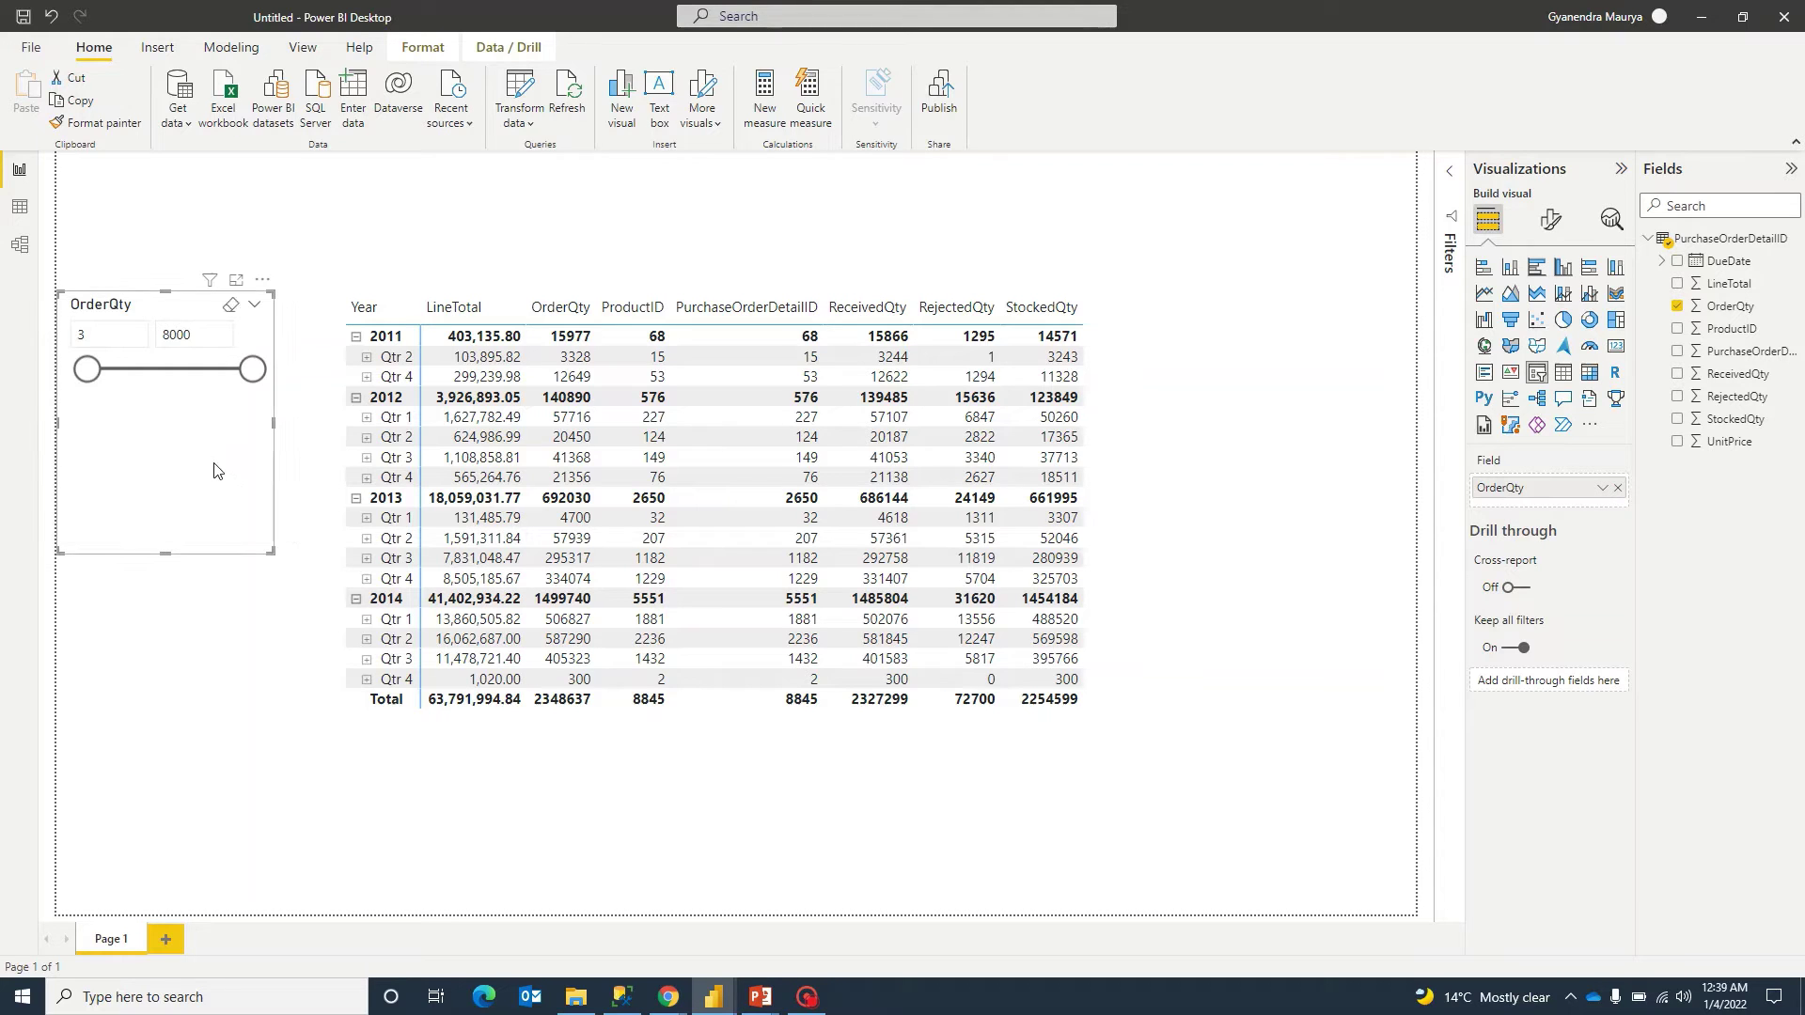
pyautogui.press('Delete')
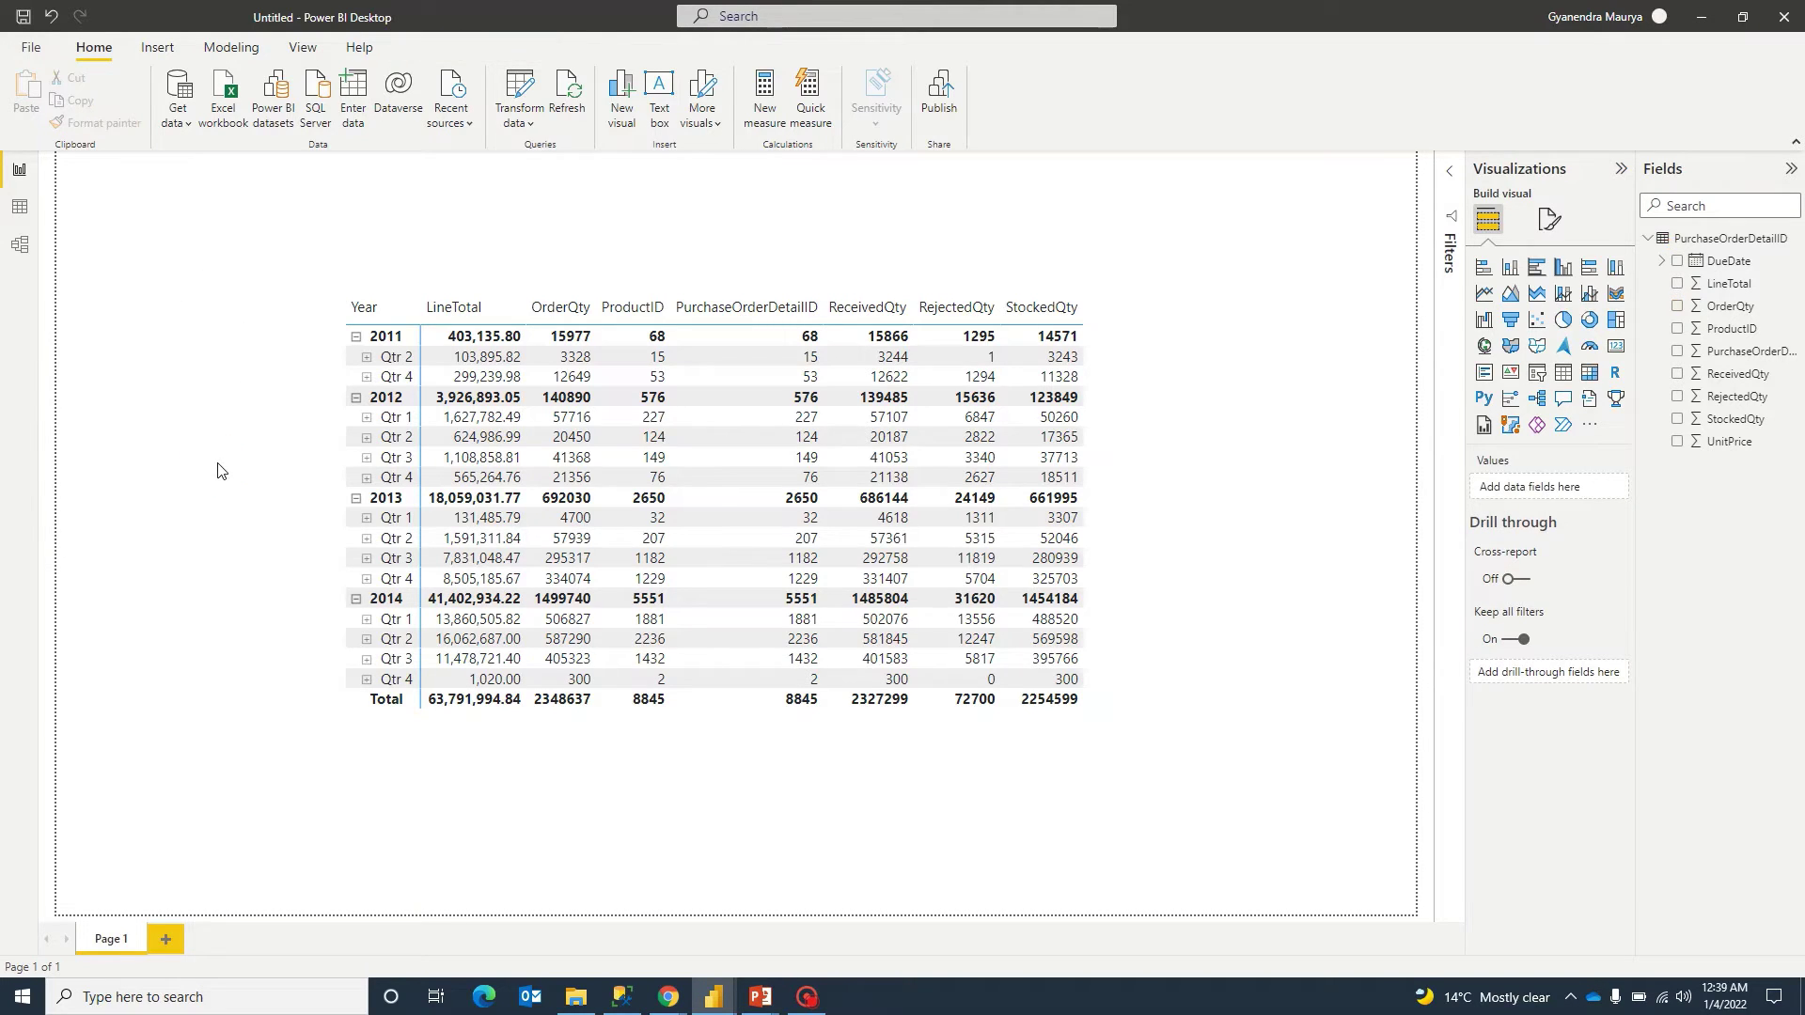
# Delete the matrix from the report page and open the Power Query Editor to transform the data.
pyautogui.click(1091, 323)
pyautogui.press('Delete')
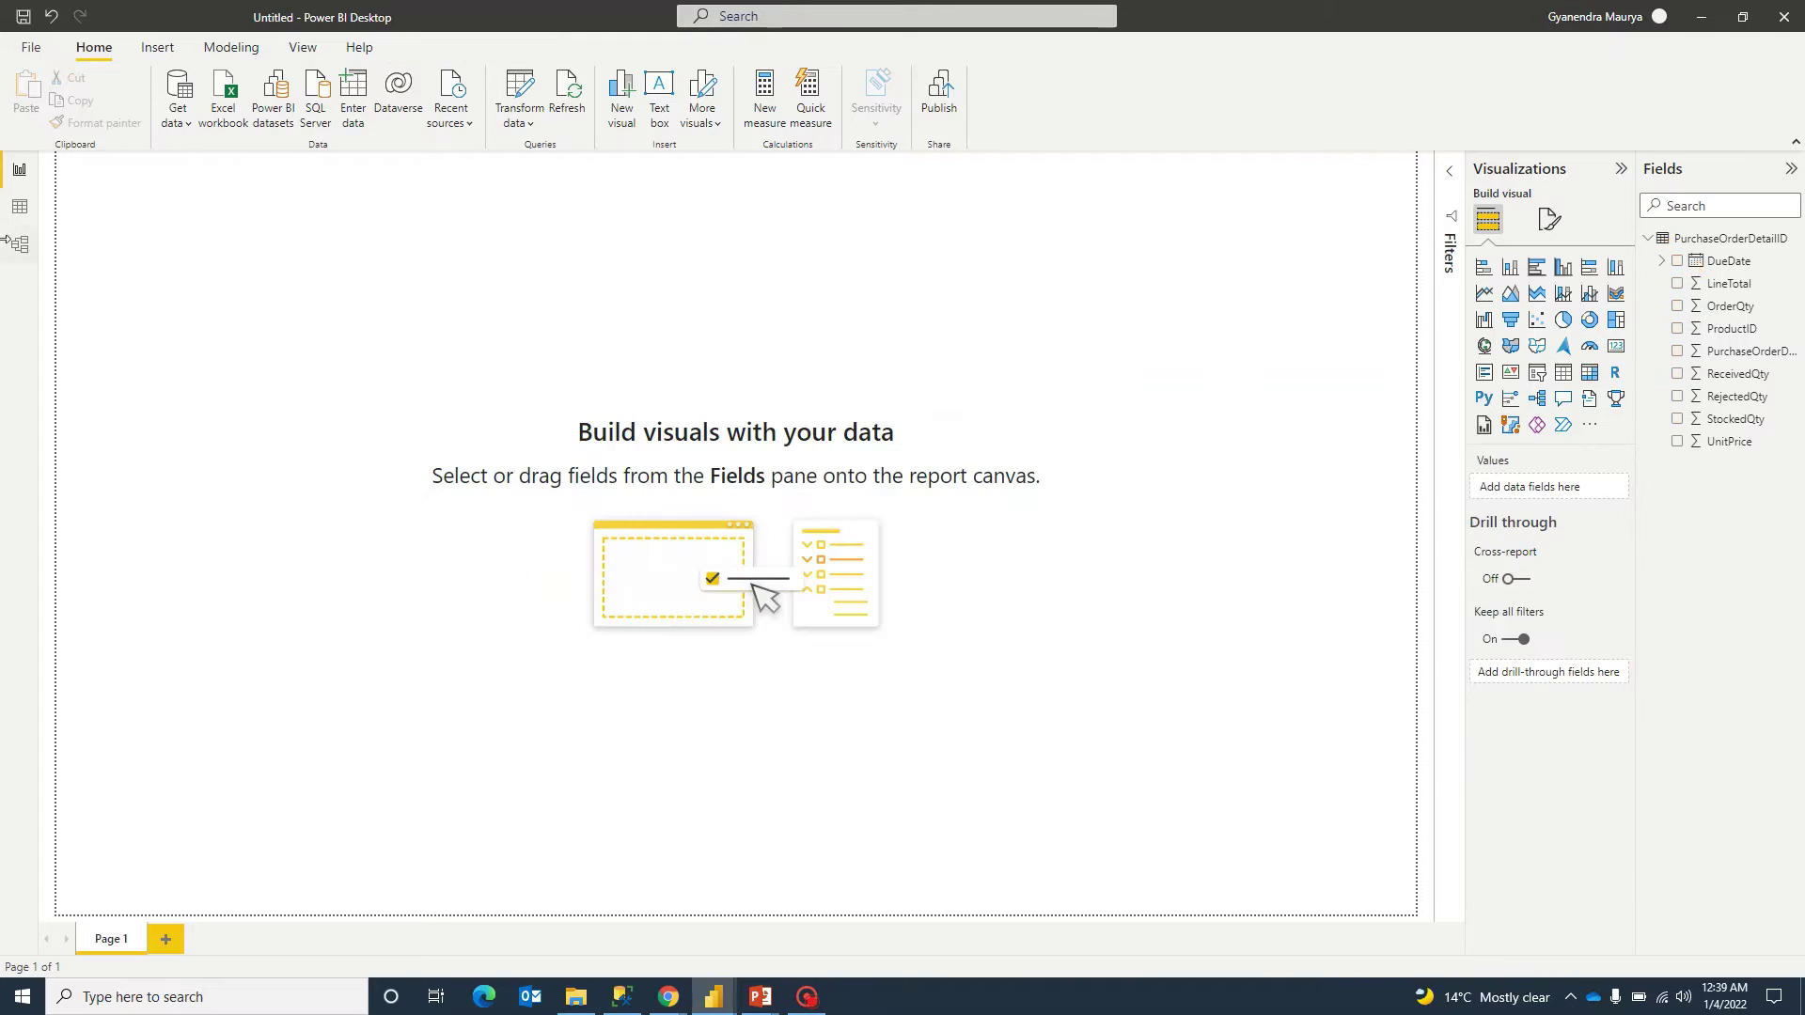
pyautogui.click(520, 96)
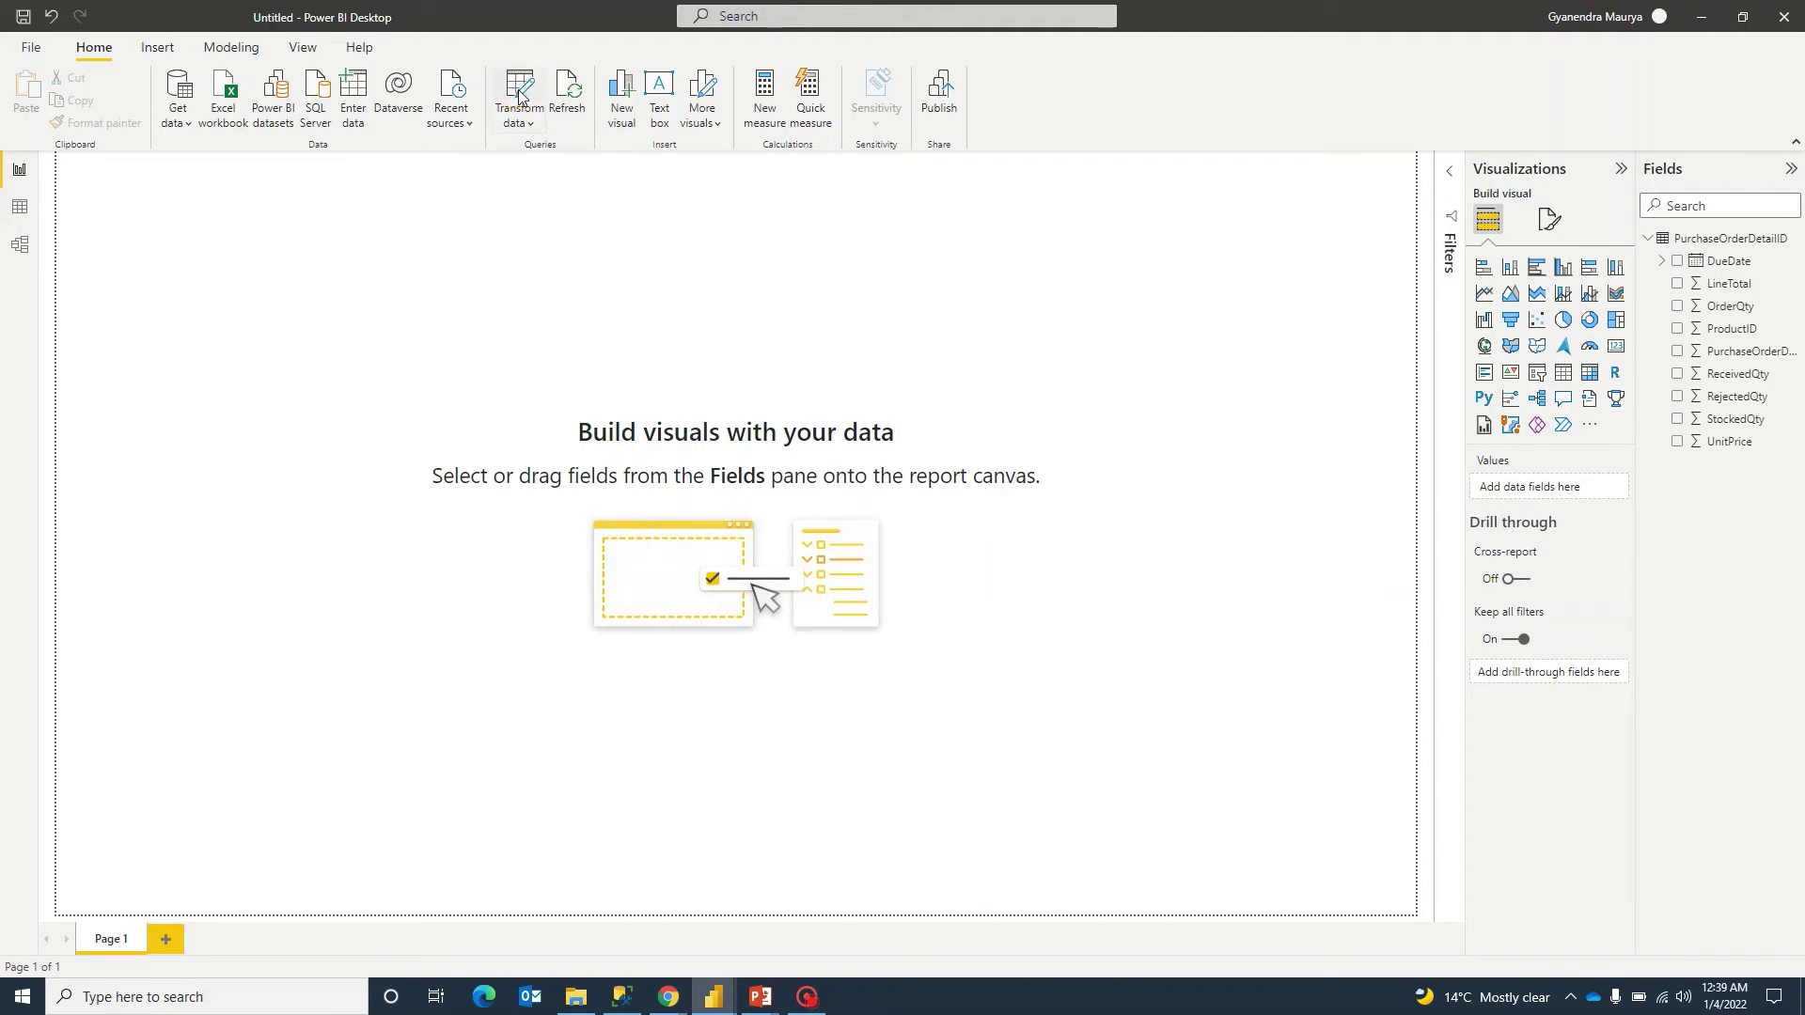
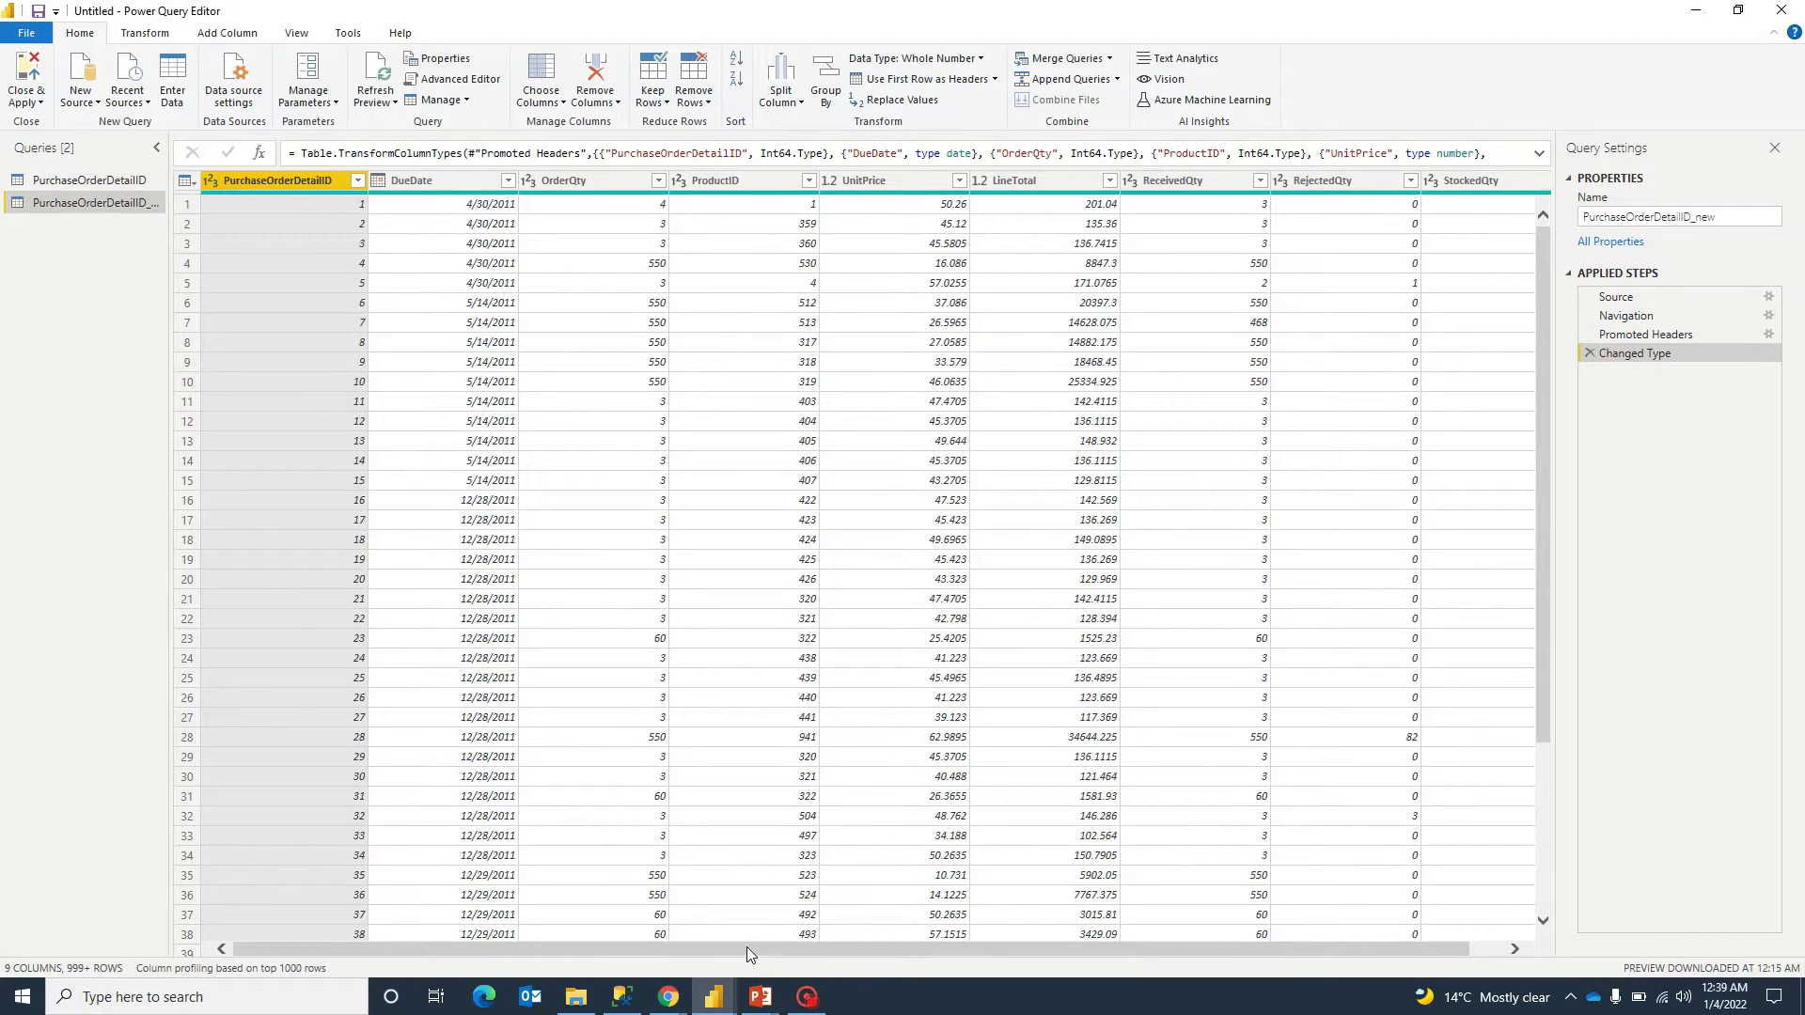
# Unpivot all columns other than DueDate in the PurchaseOrderDetailID_new query.
pyautogui.moveTo(746, 949); pyautogui.dragTo(646, 959)
pyautogui.click(459, 187)
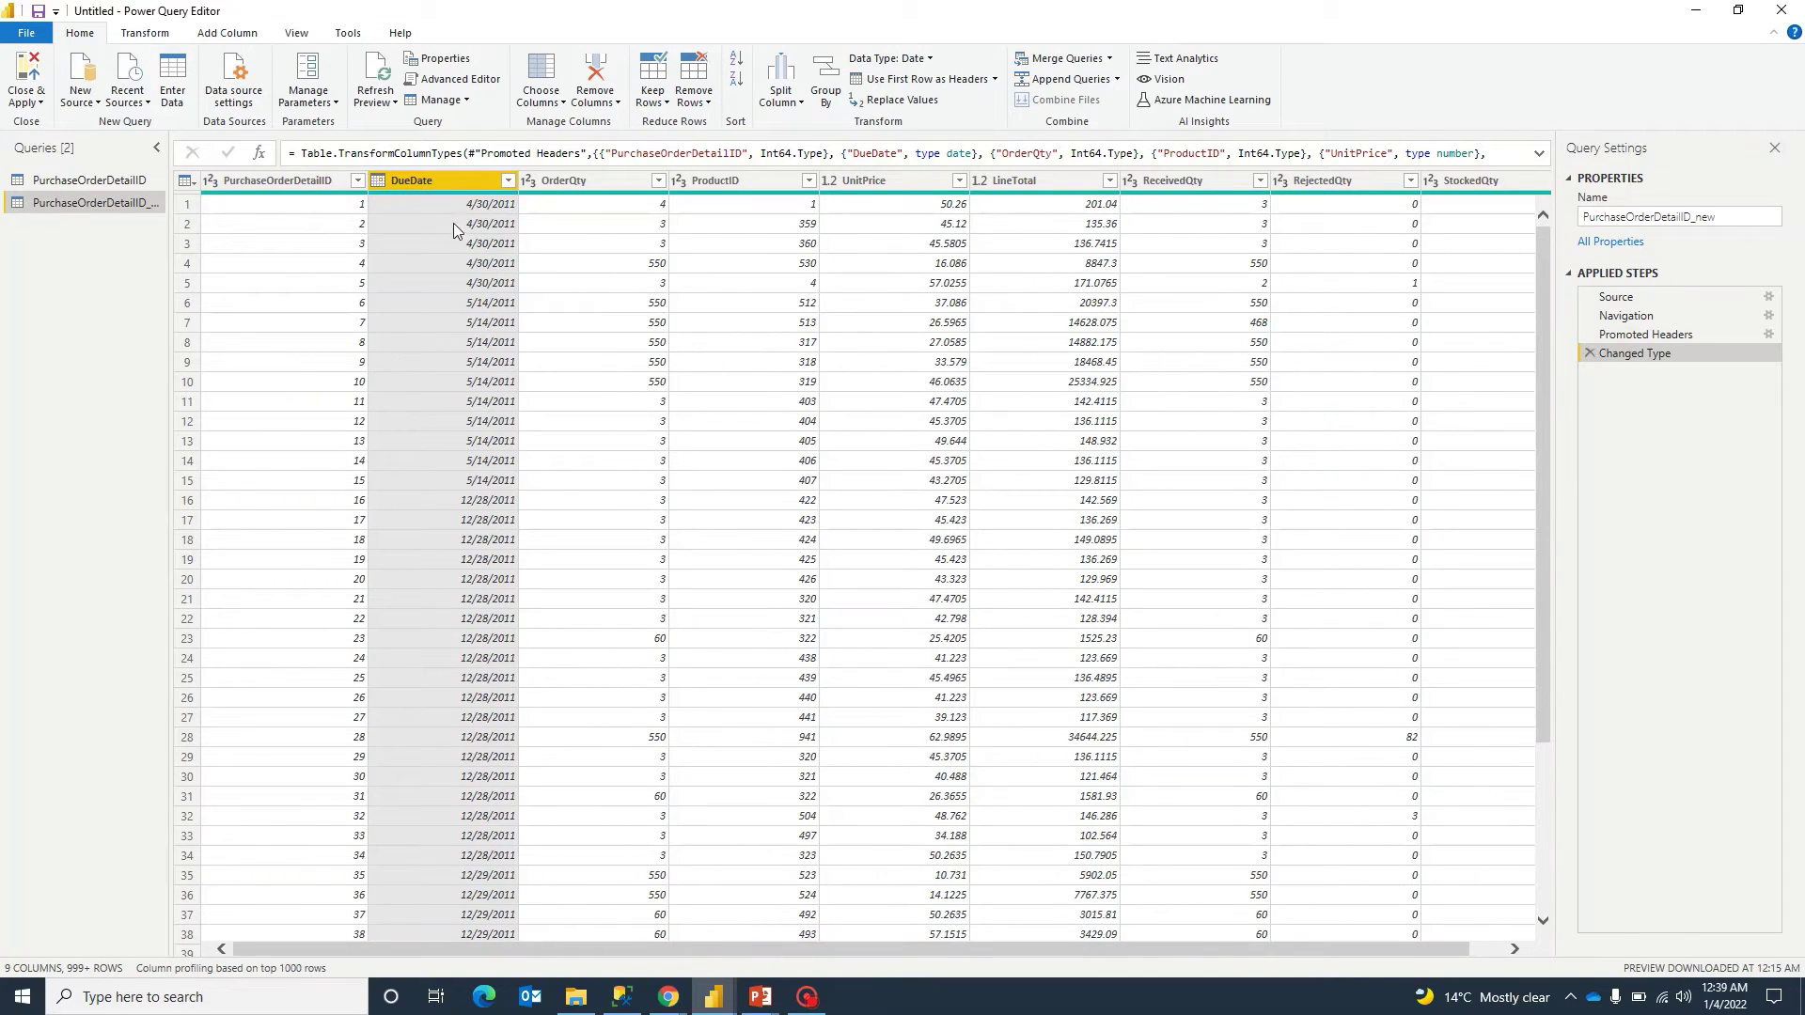
pyautogui.click(137, 36)
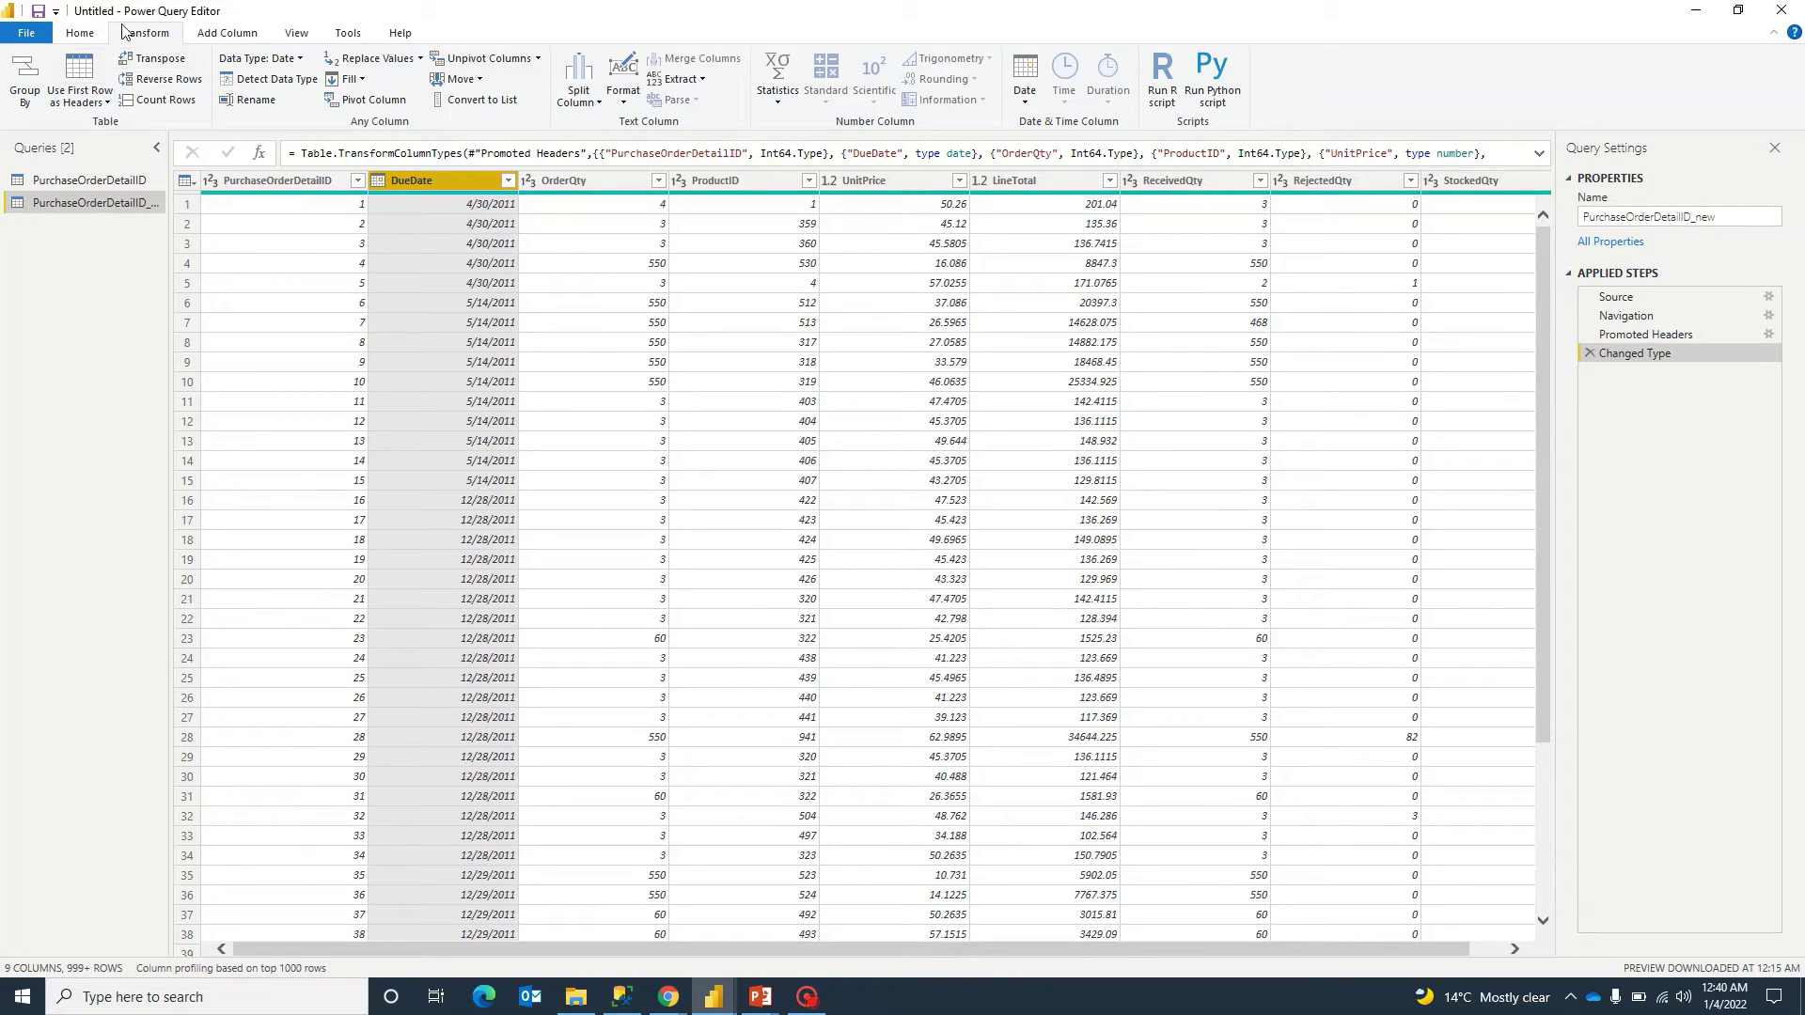
pyautogui.click(535, 59)
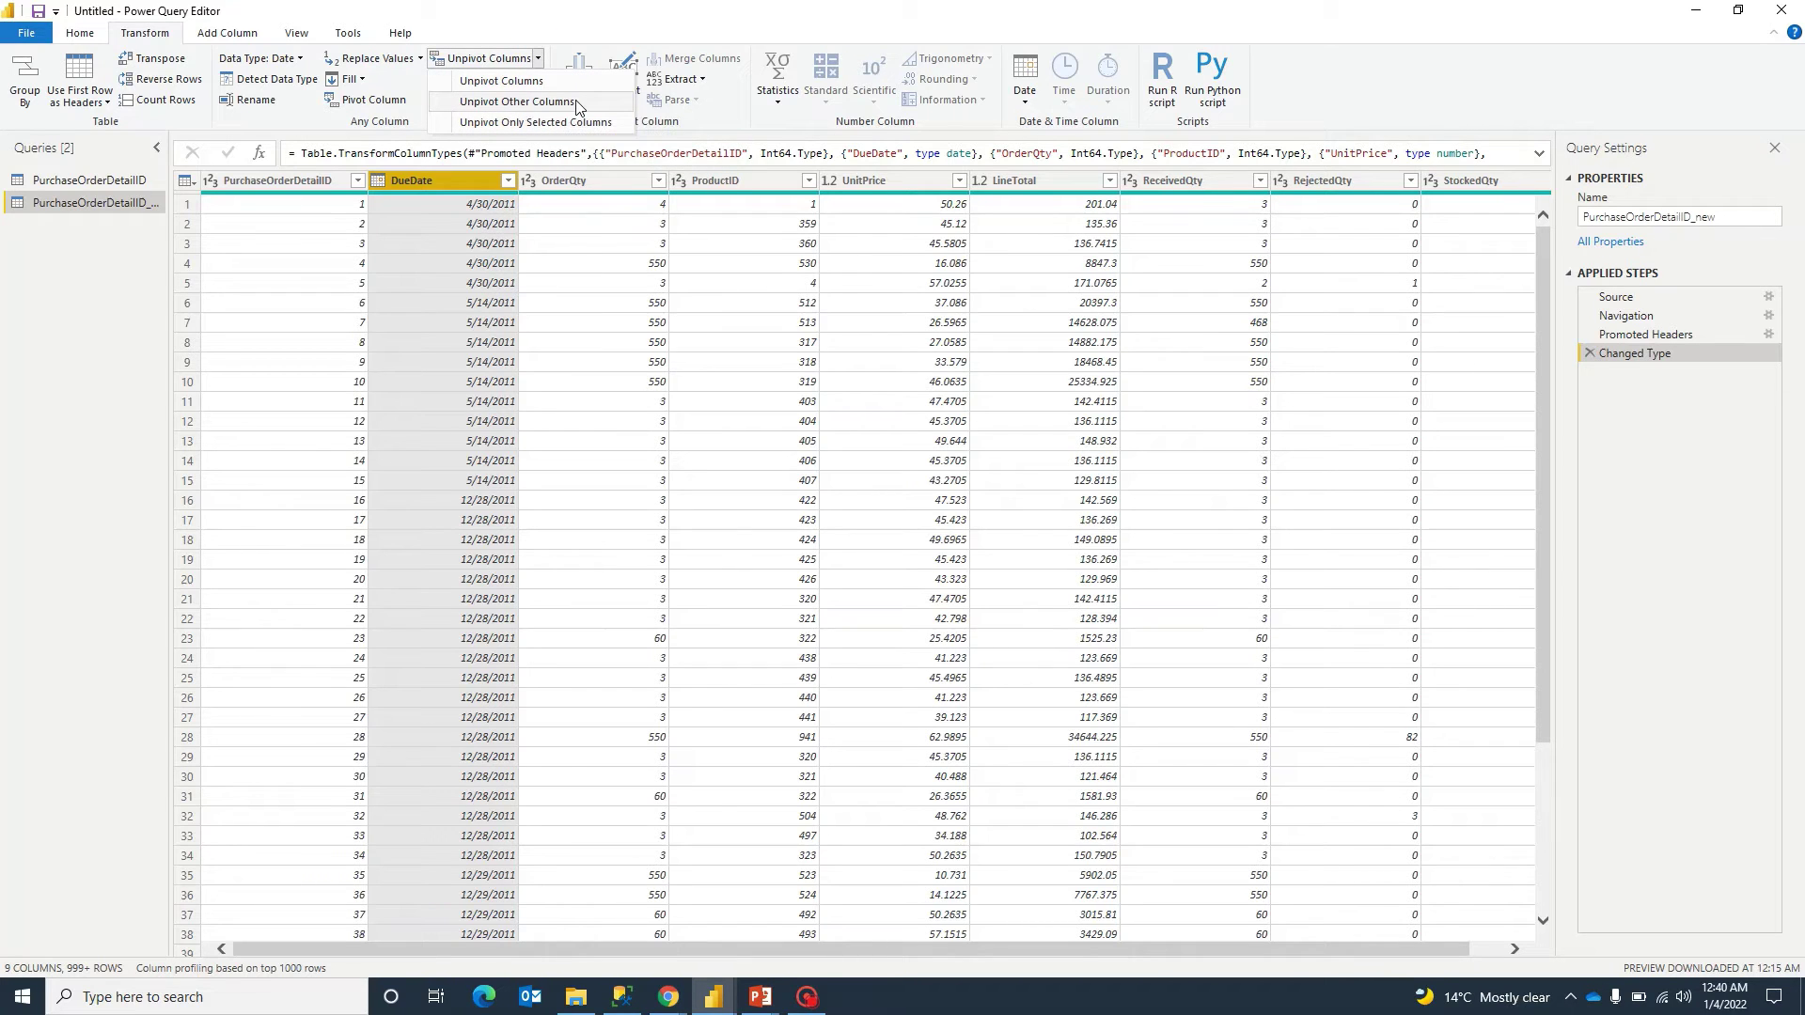
pyautogui.click(532, 103)
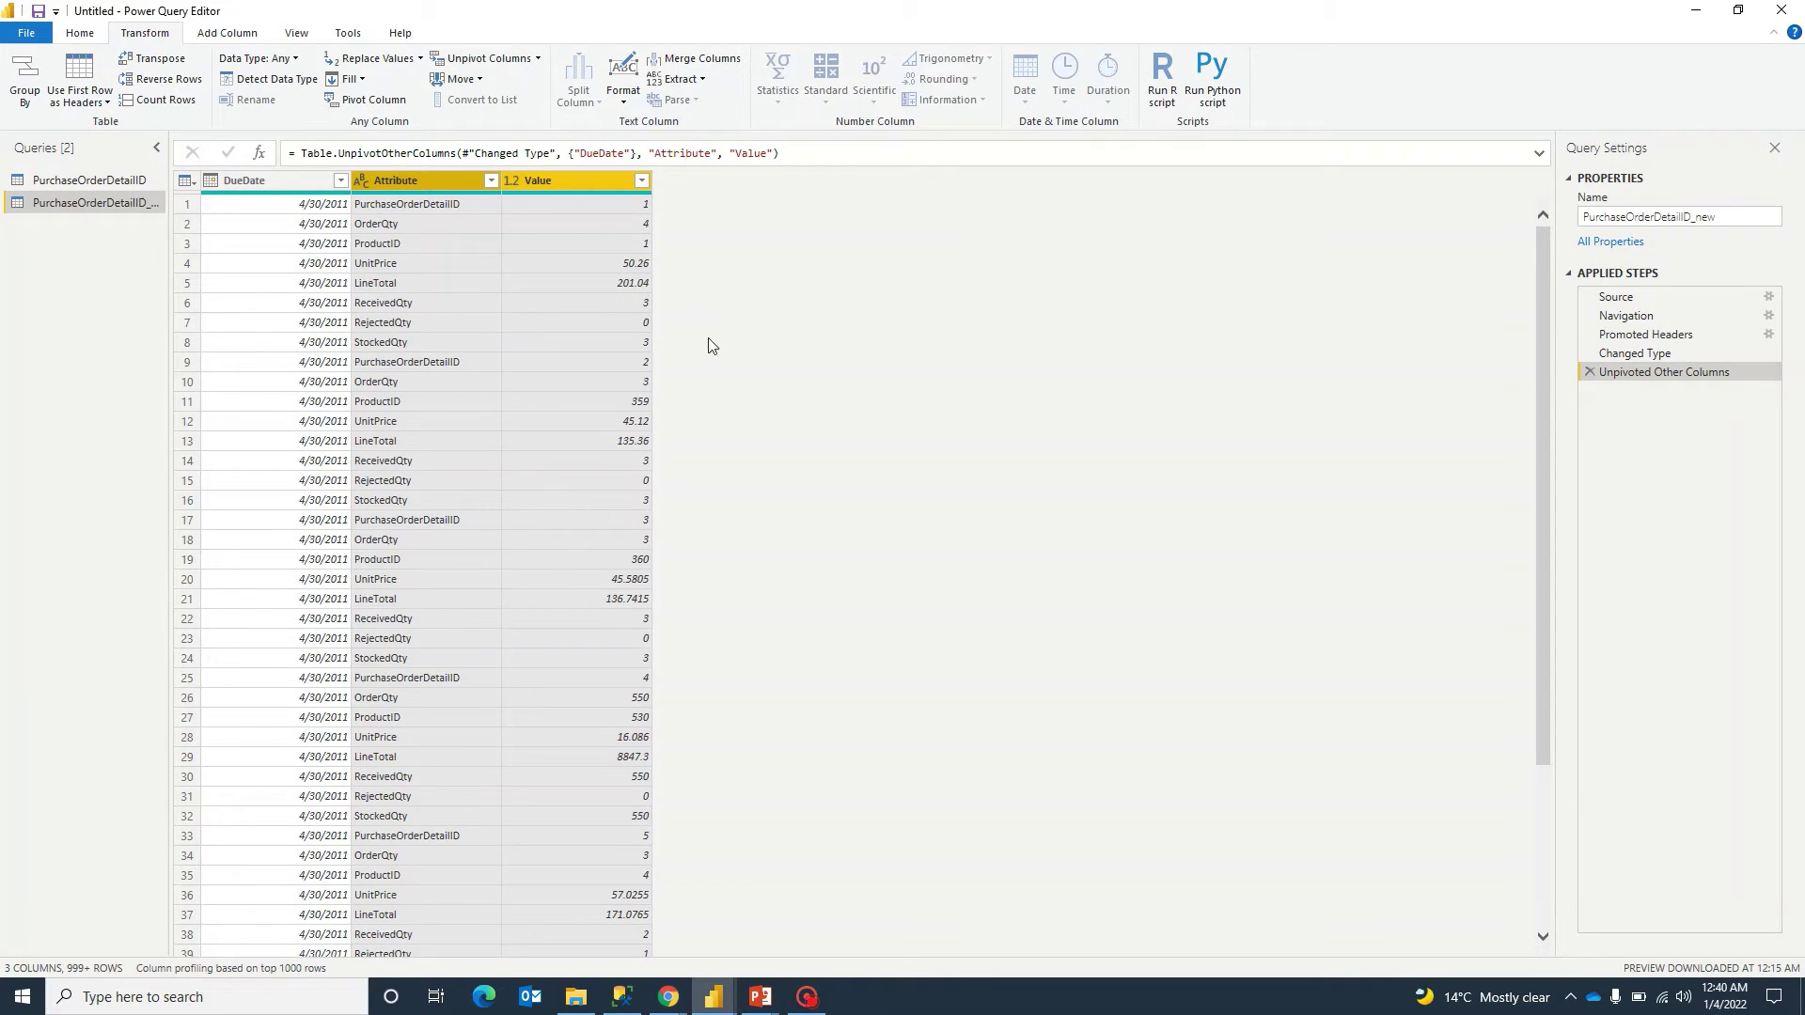
# Filter the DueDate column to 4/30/2011 only and look through the unpivoted rows.
pyautogui.click(341, 181)
pyautogui.click(77, 377)
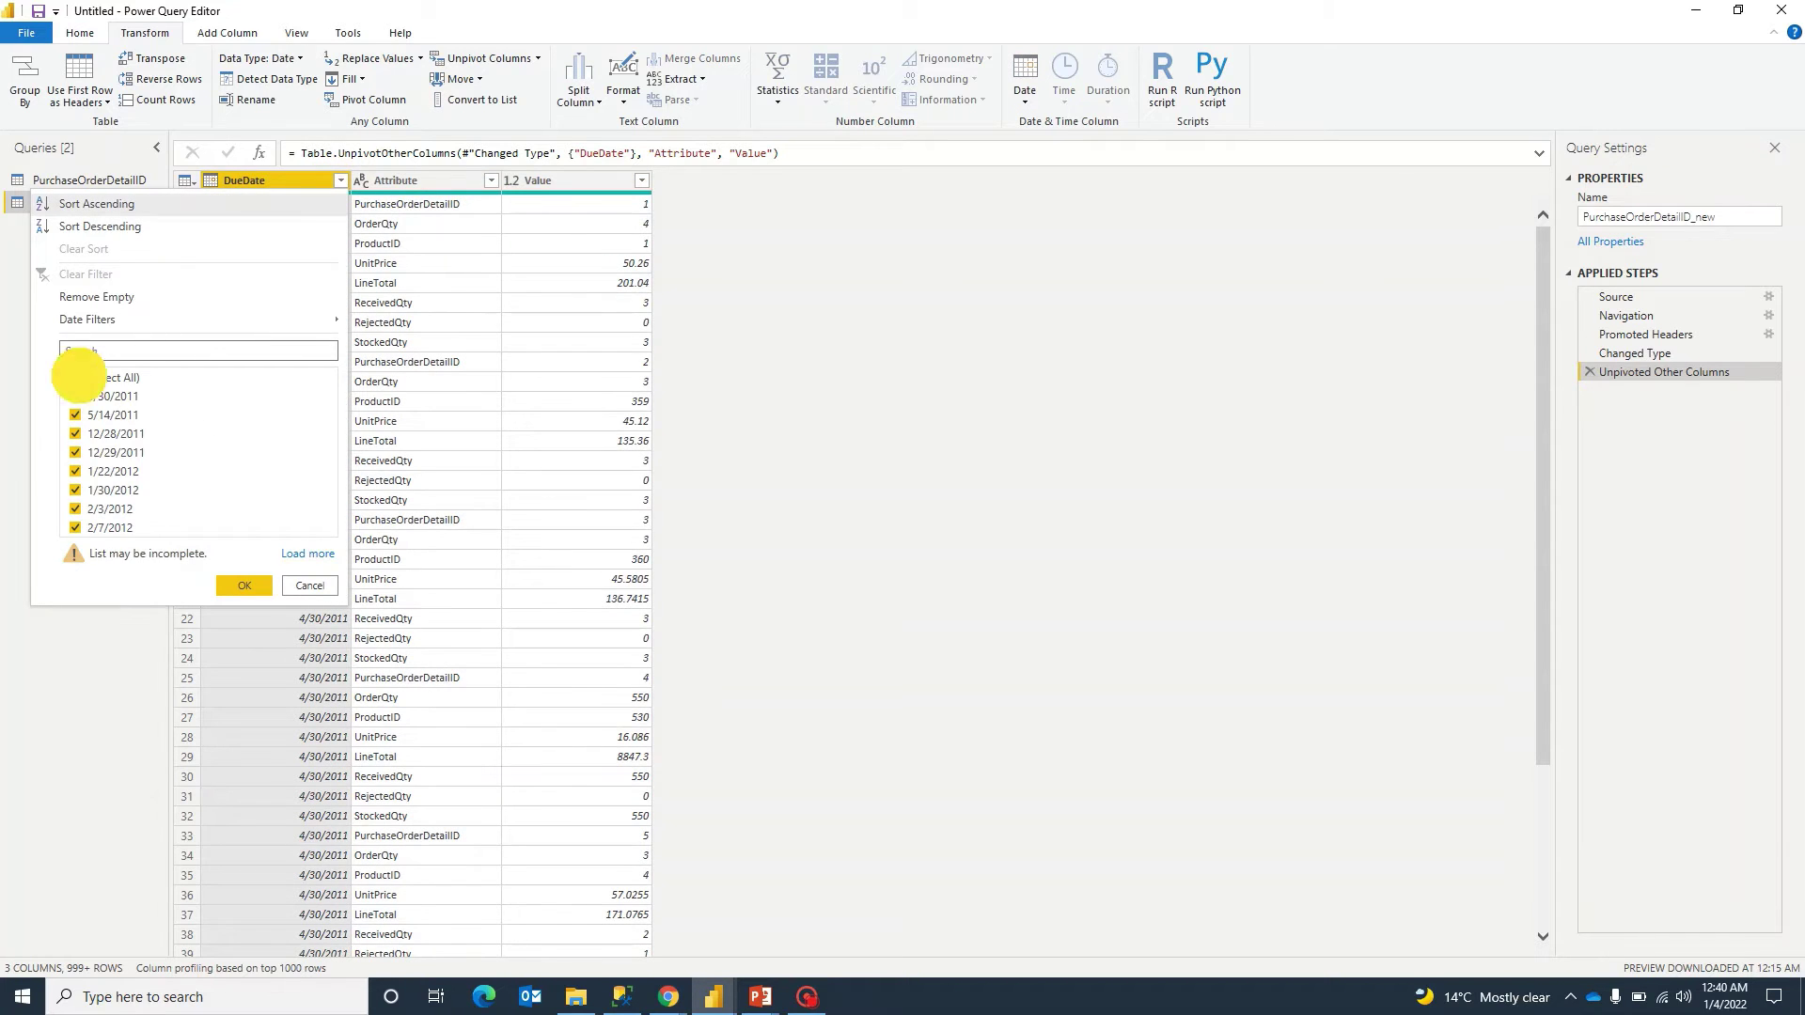
pyautogui.click(76, 396)
pyautogui.click(243, 585)
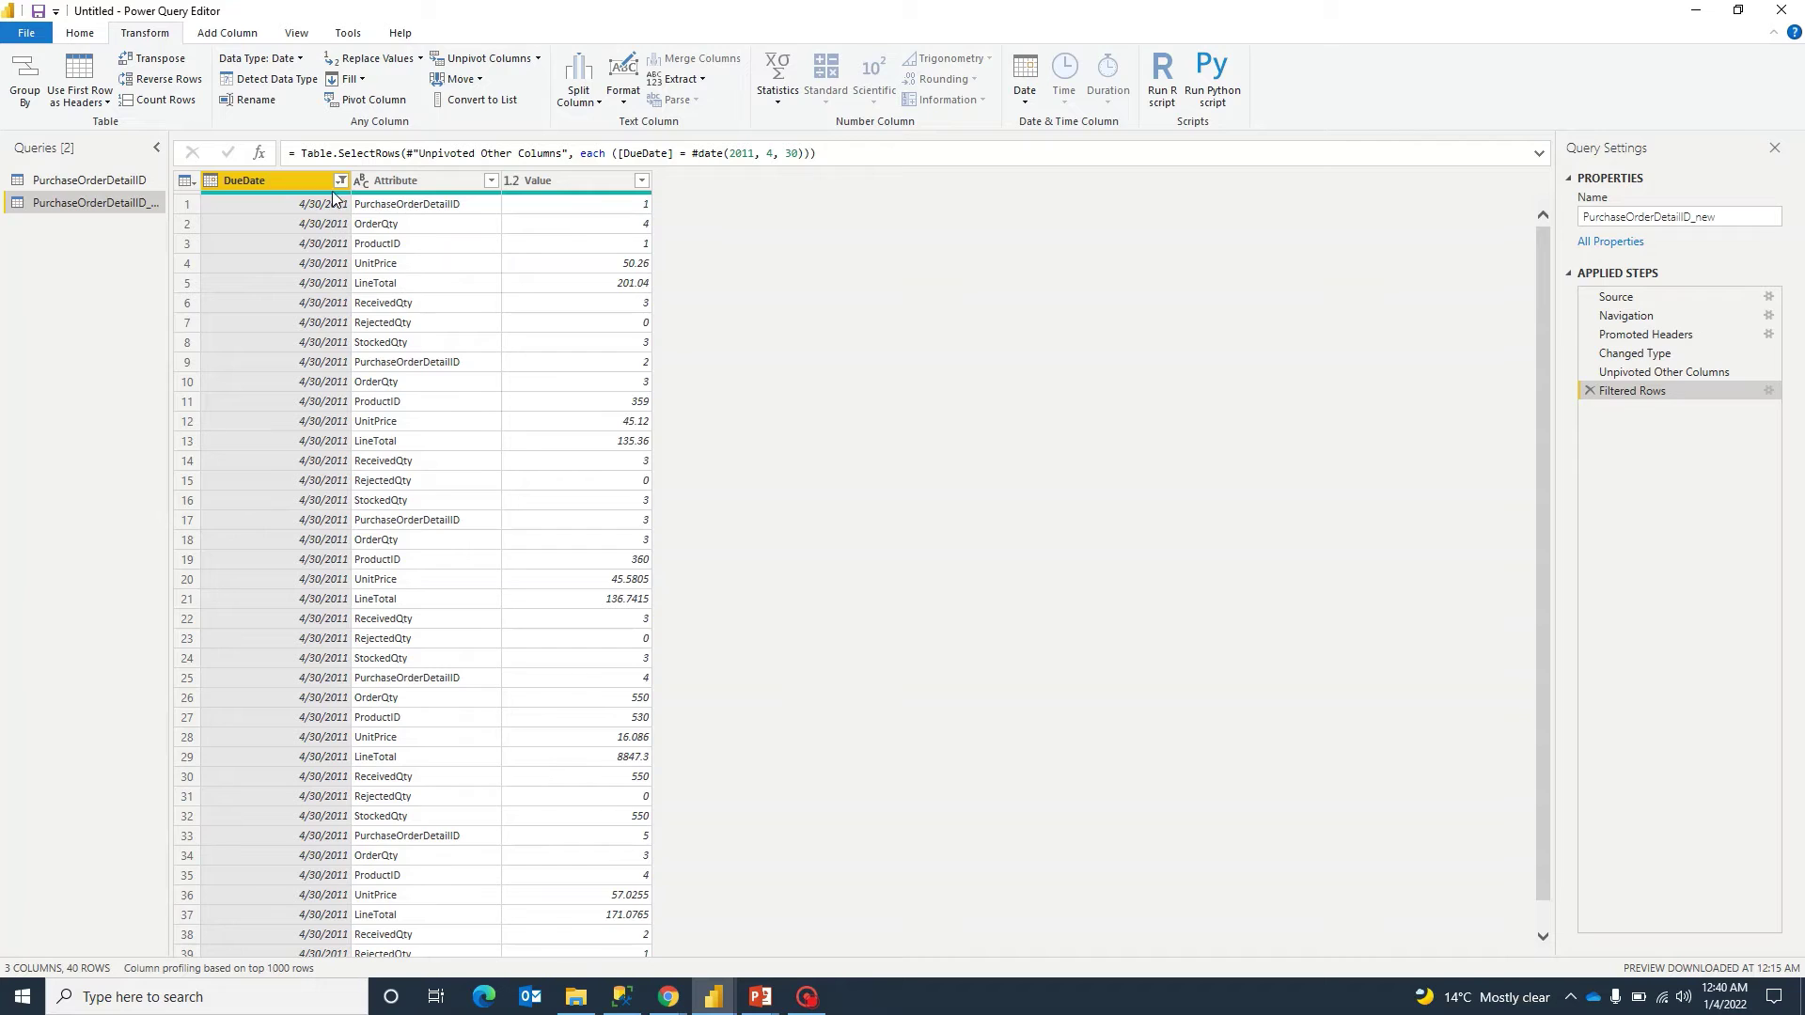
pyautogui.scroll(-1, 546, 579)
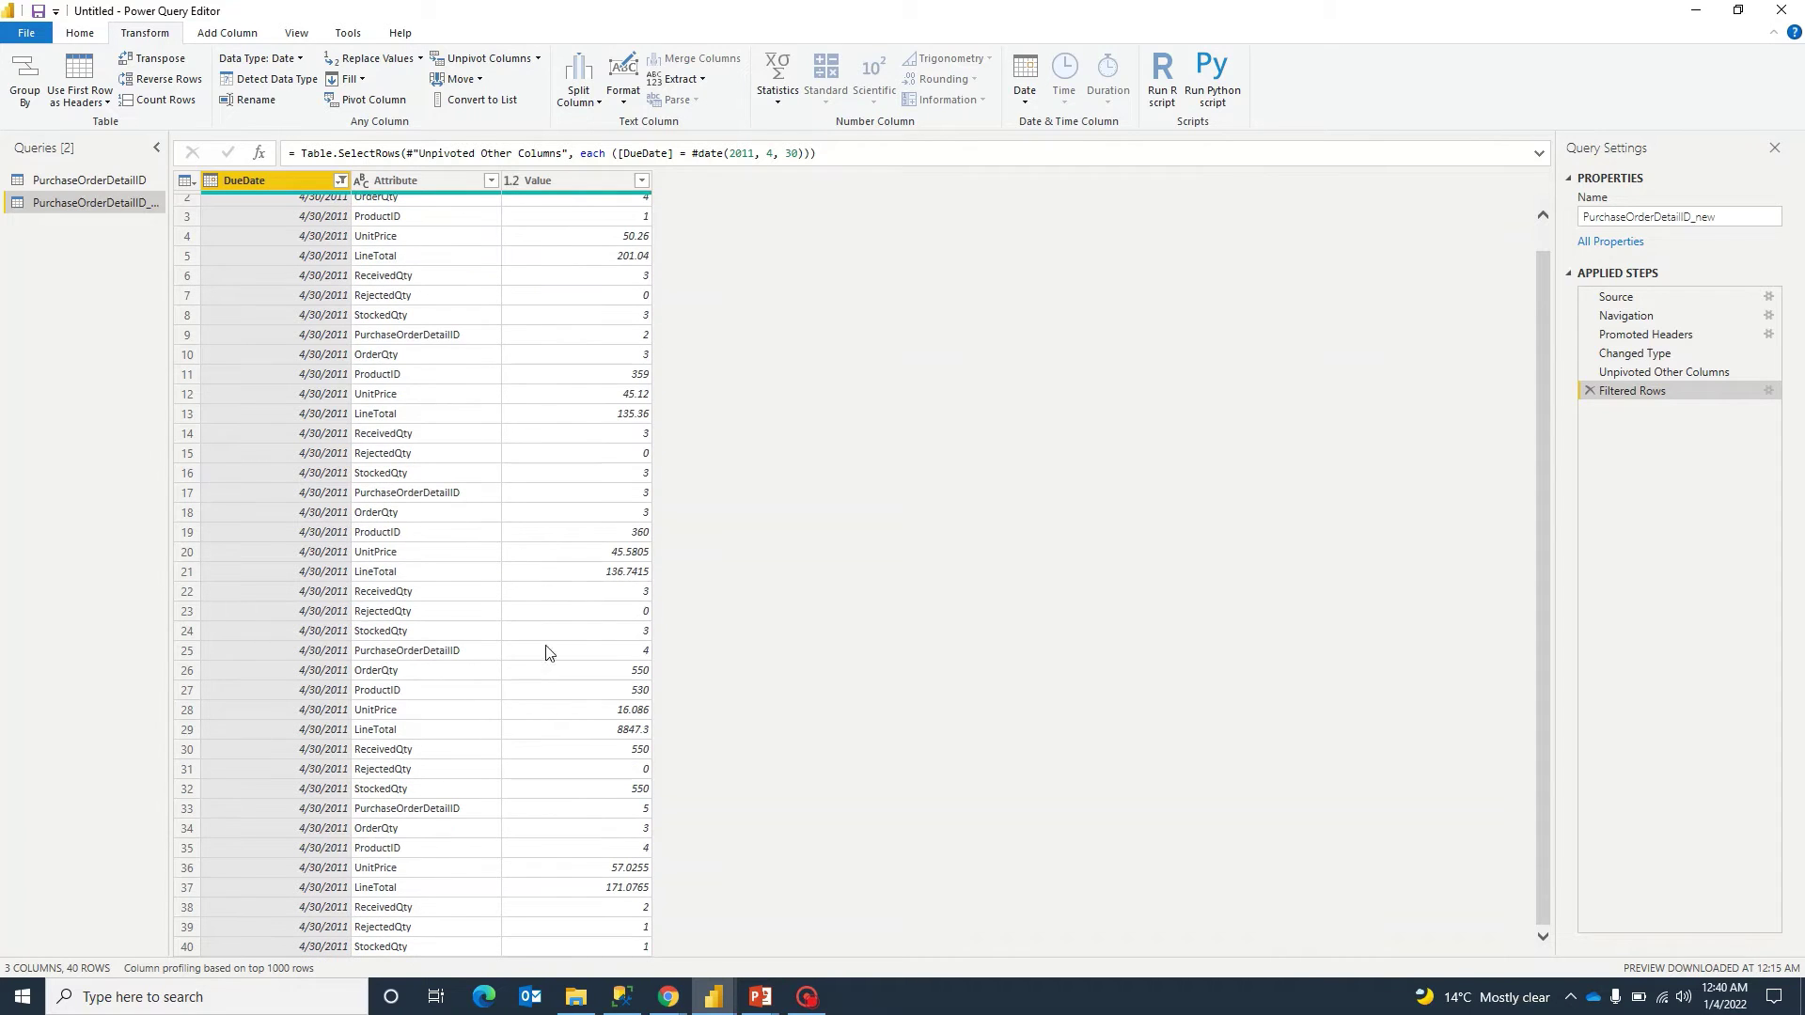
pyautogui.scroll(1, 509, 552)
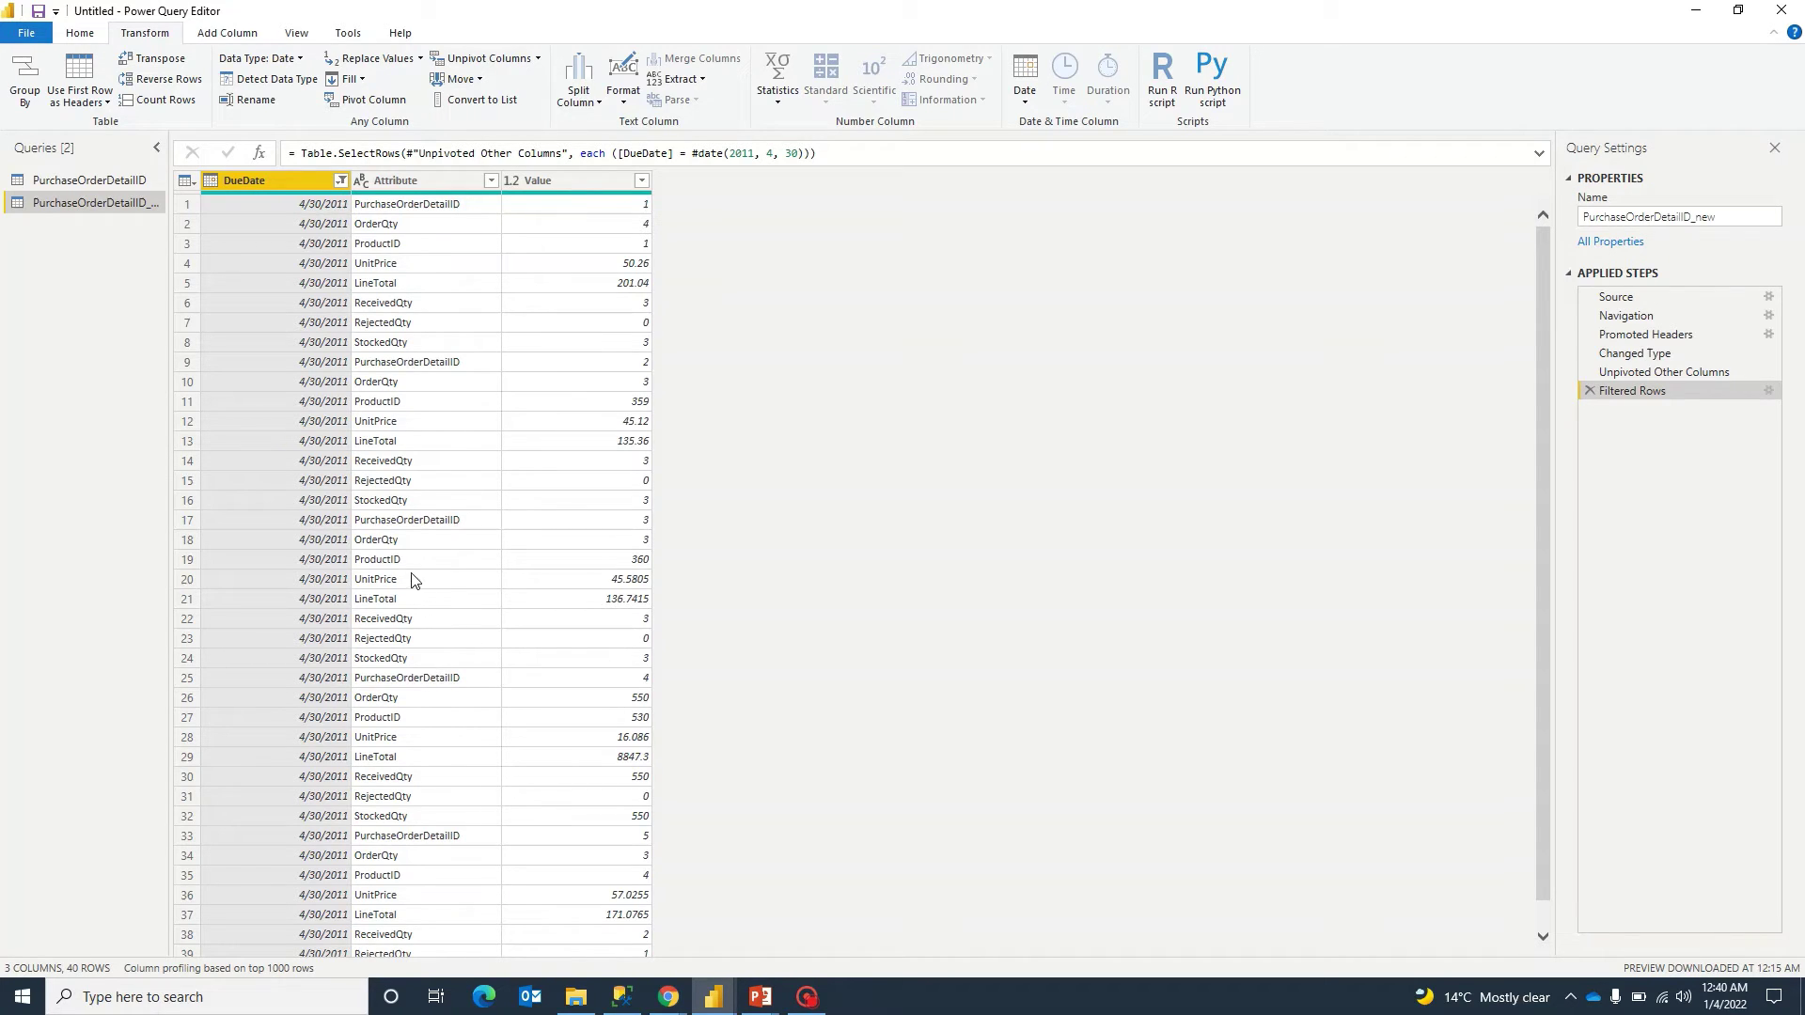
# Check the distinct values of the Attribute column and clear the DueDate filter.
pyautogui.click(489, 180)
pyautogui.click(467, 561)
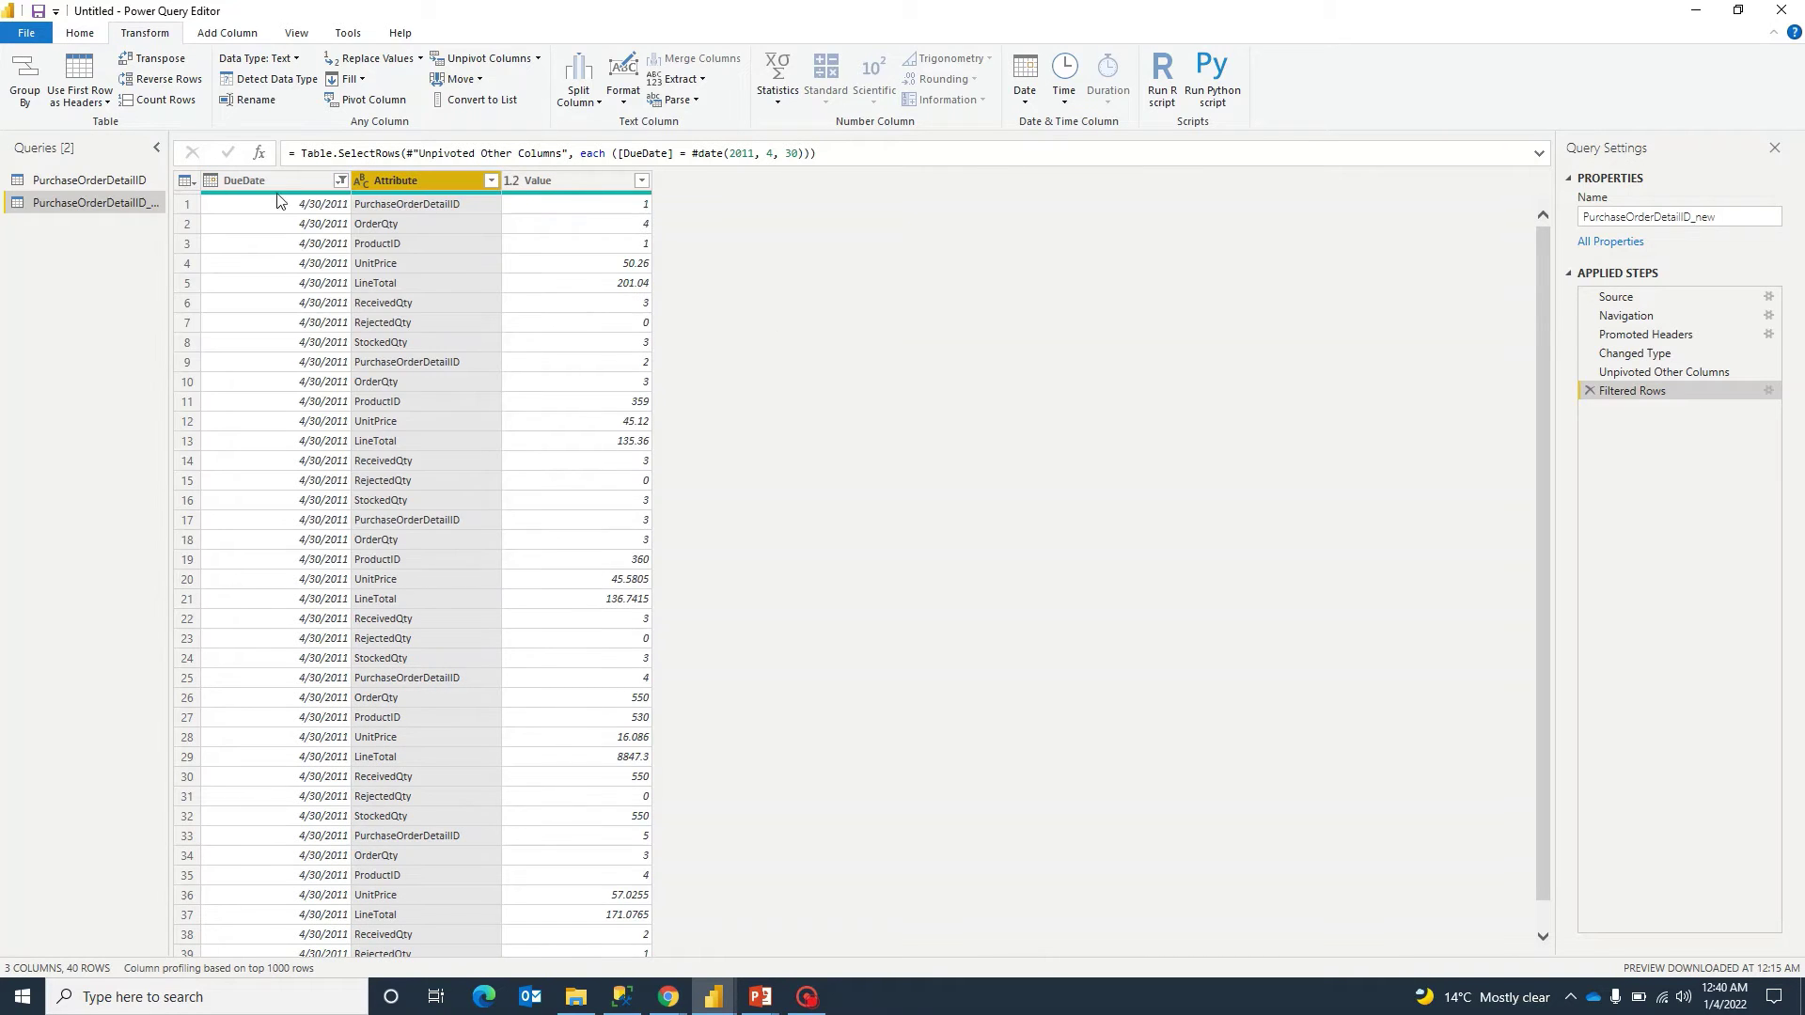
pyautogui.click(340, 180)
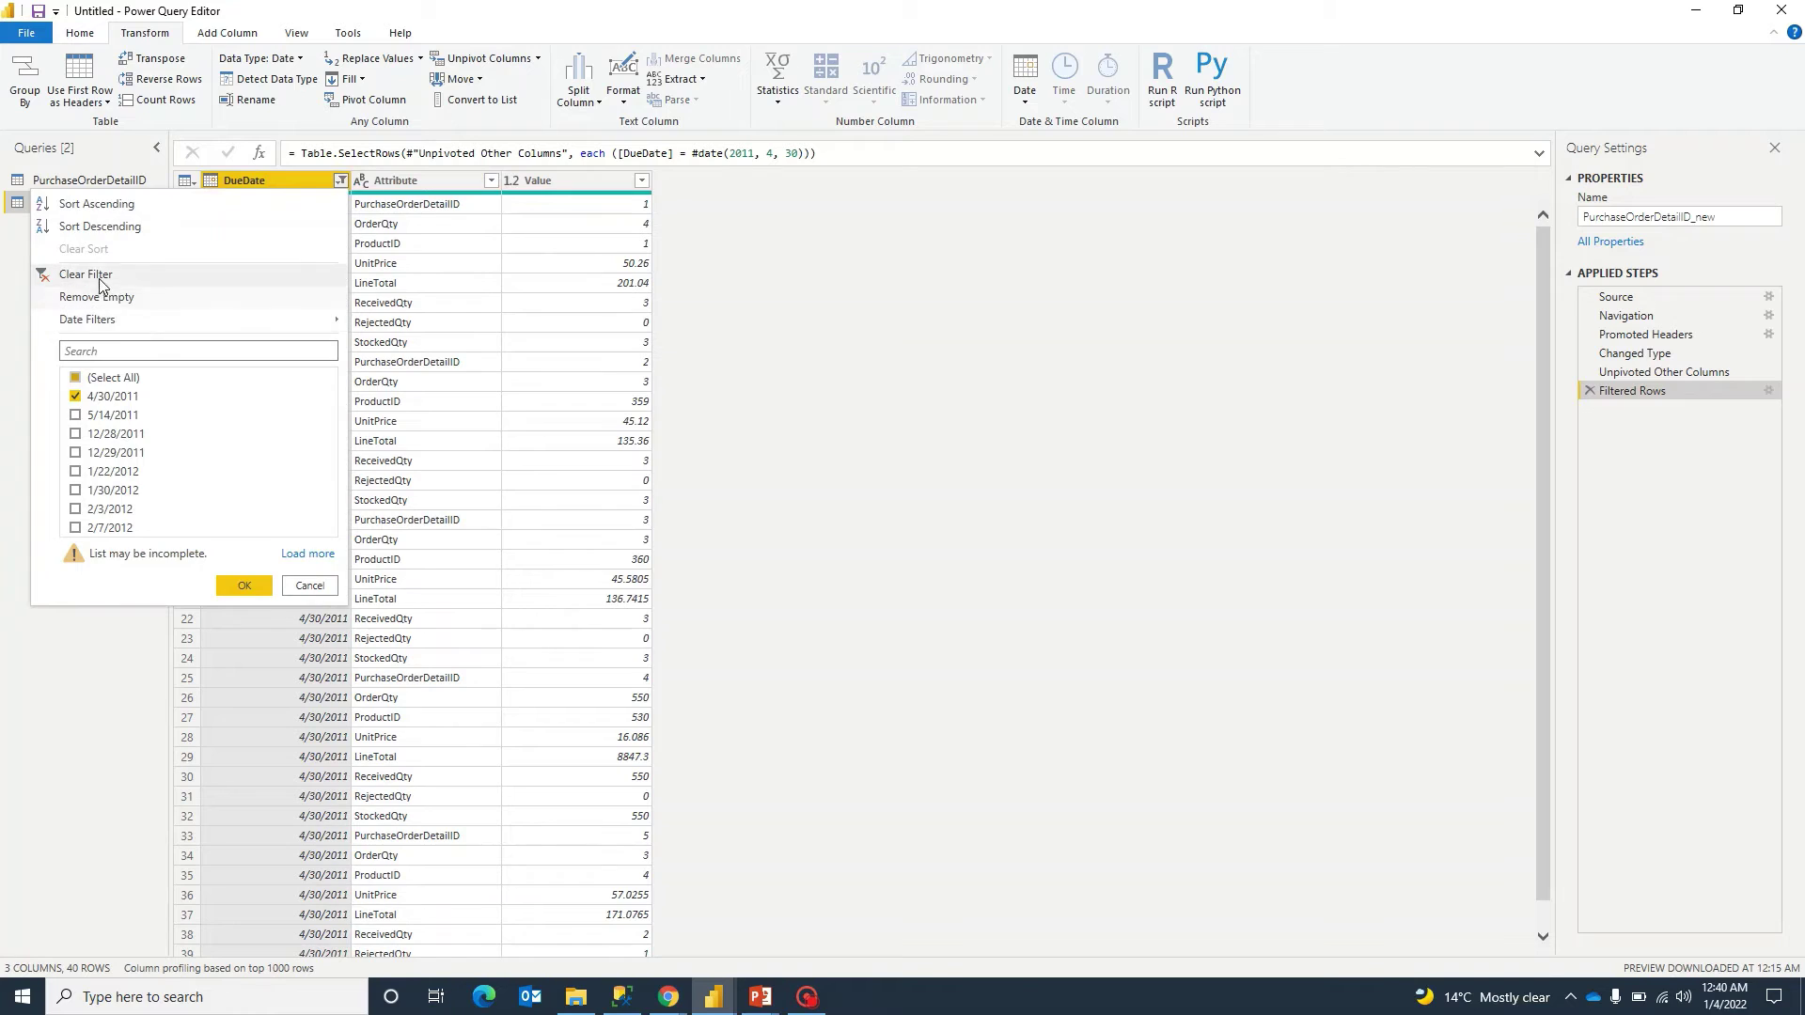
pyautogui.click(85, 275)
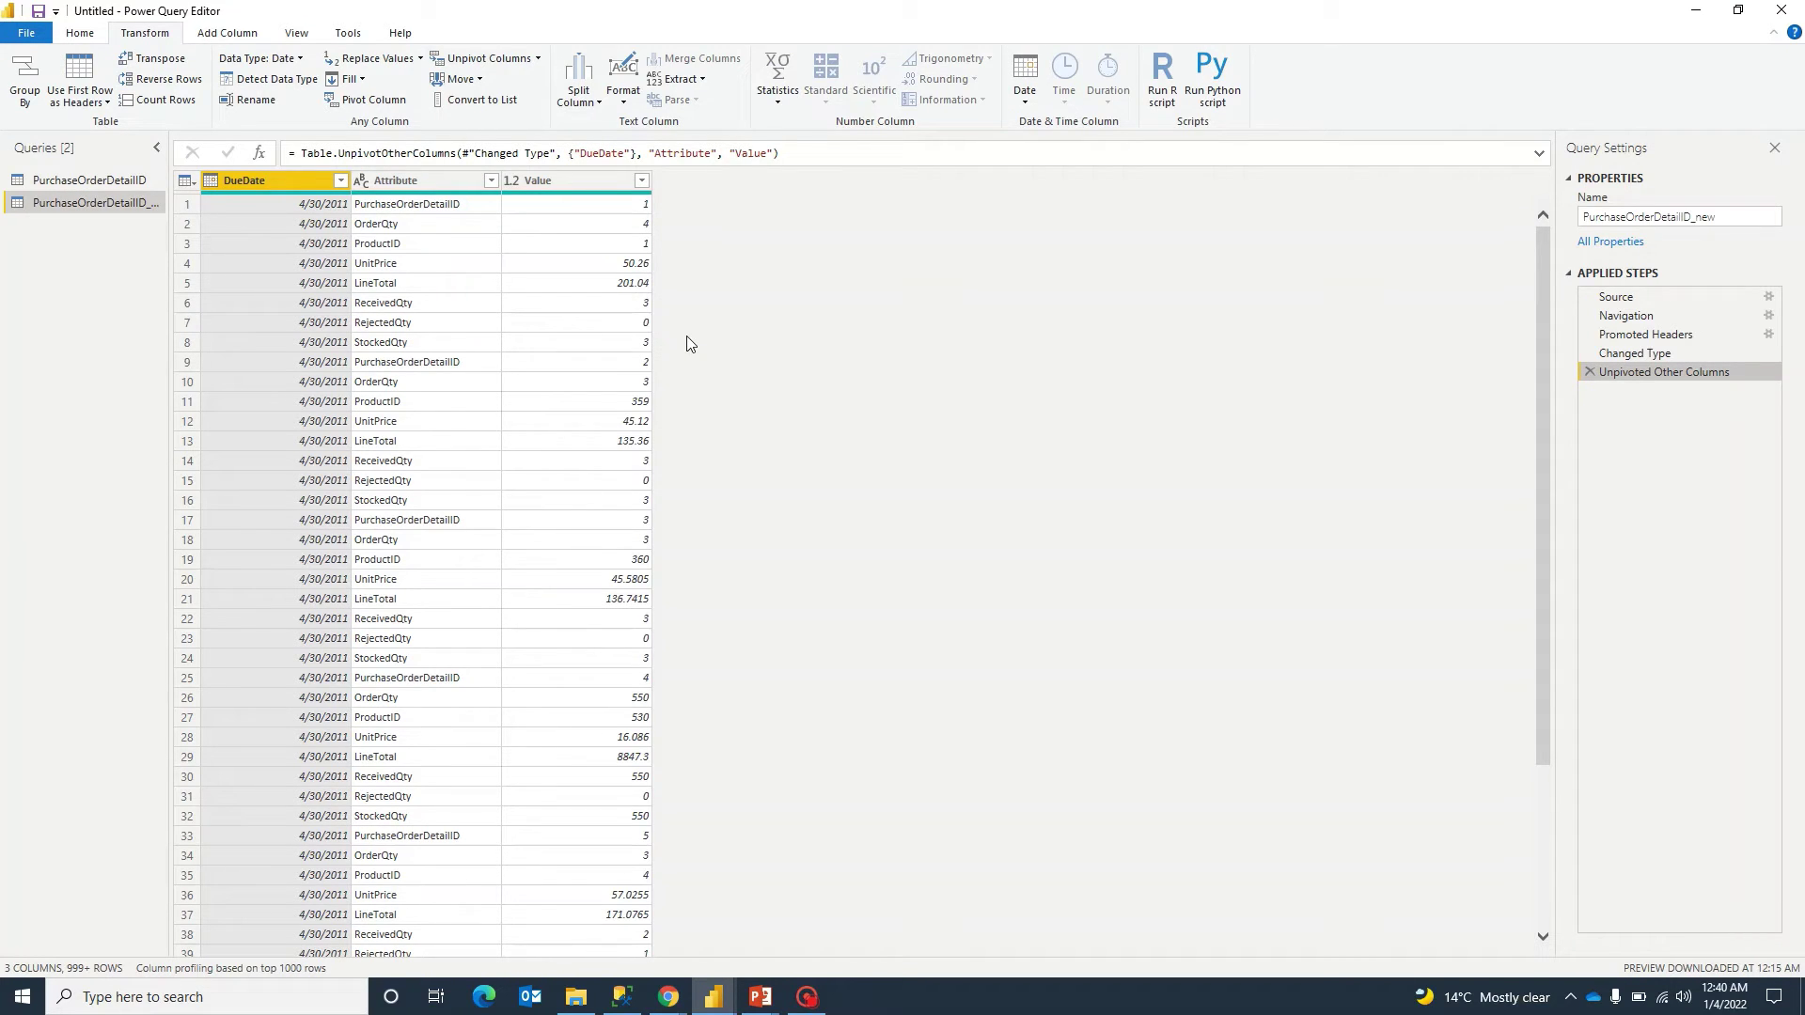
# Close and apply the query changes, and show the fields of PurchaseOrderDetailID_new instead of those of the original table.
pyautogui.click(80, 34)
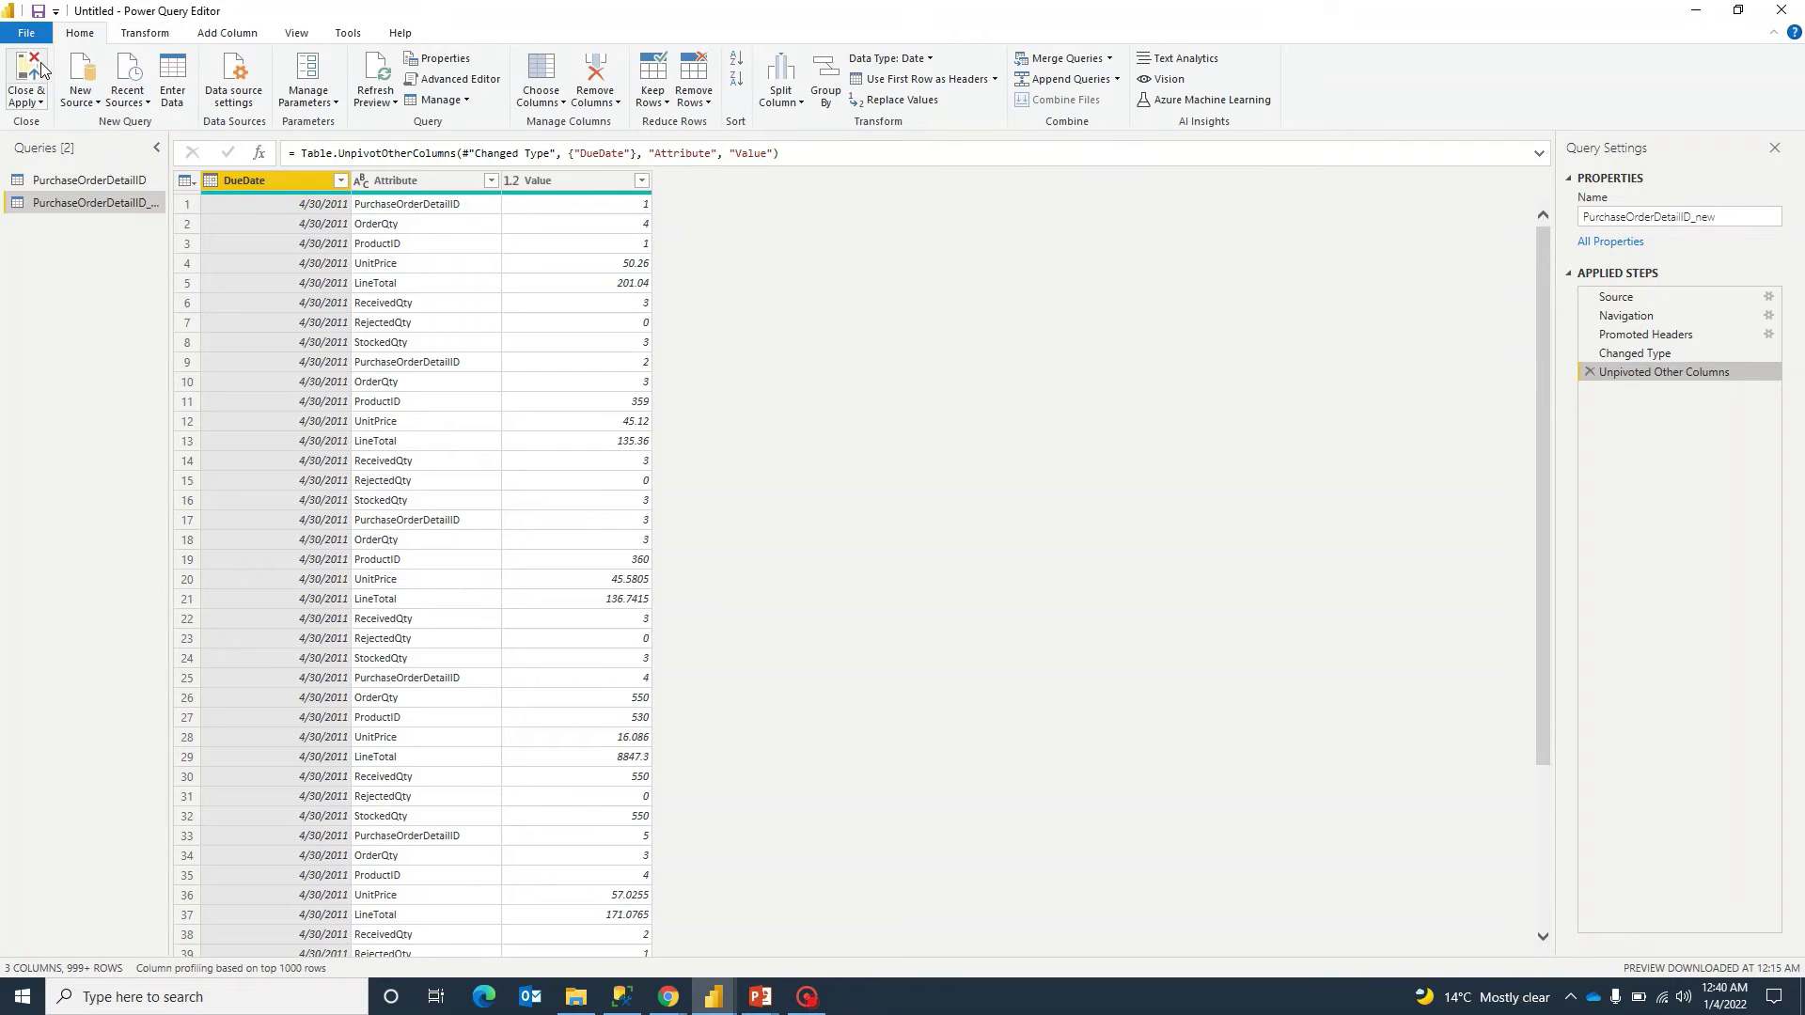
pyautogui.click(28, 77)
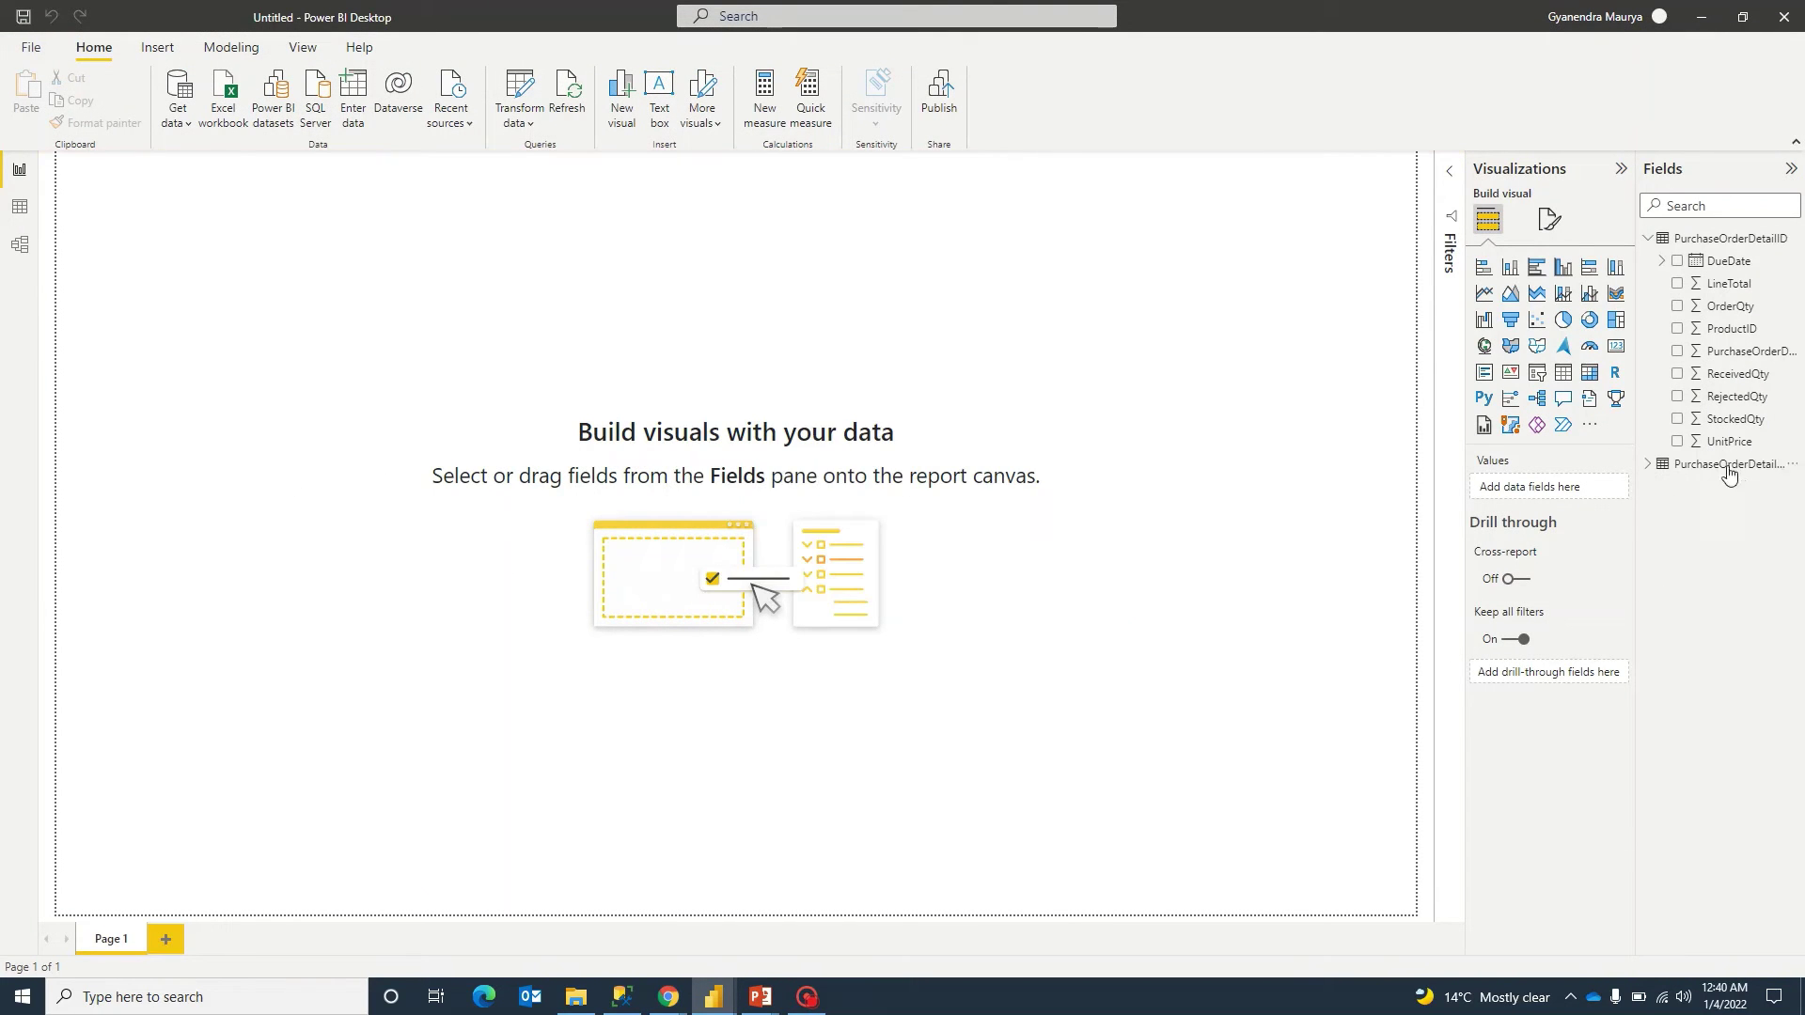
pyautogui.click(1648, 238)
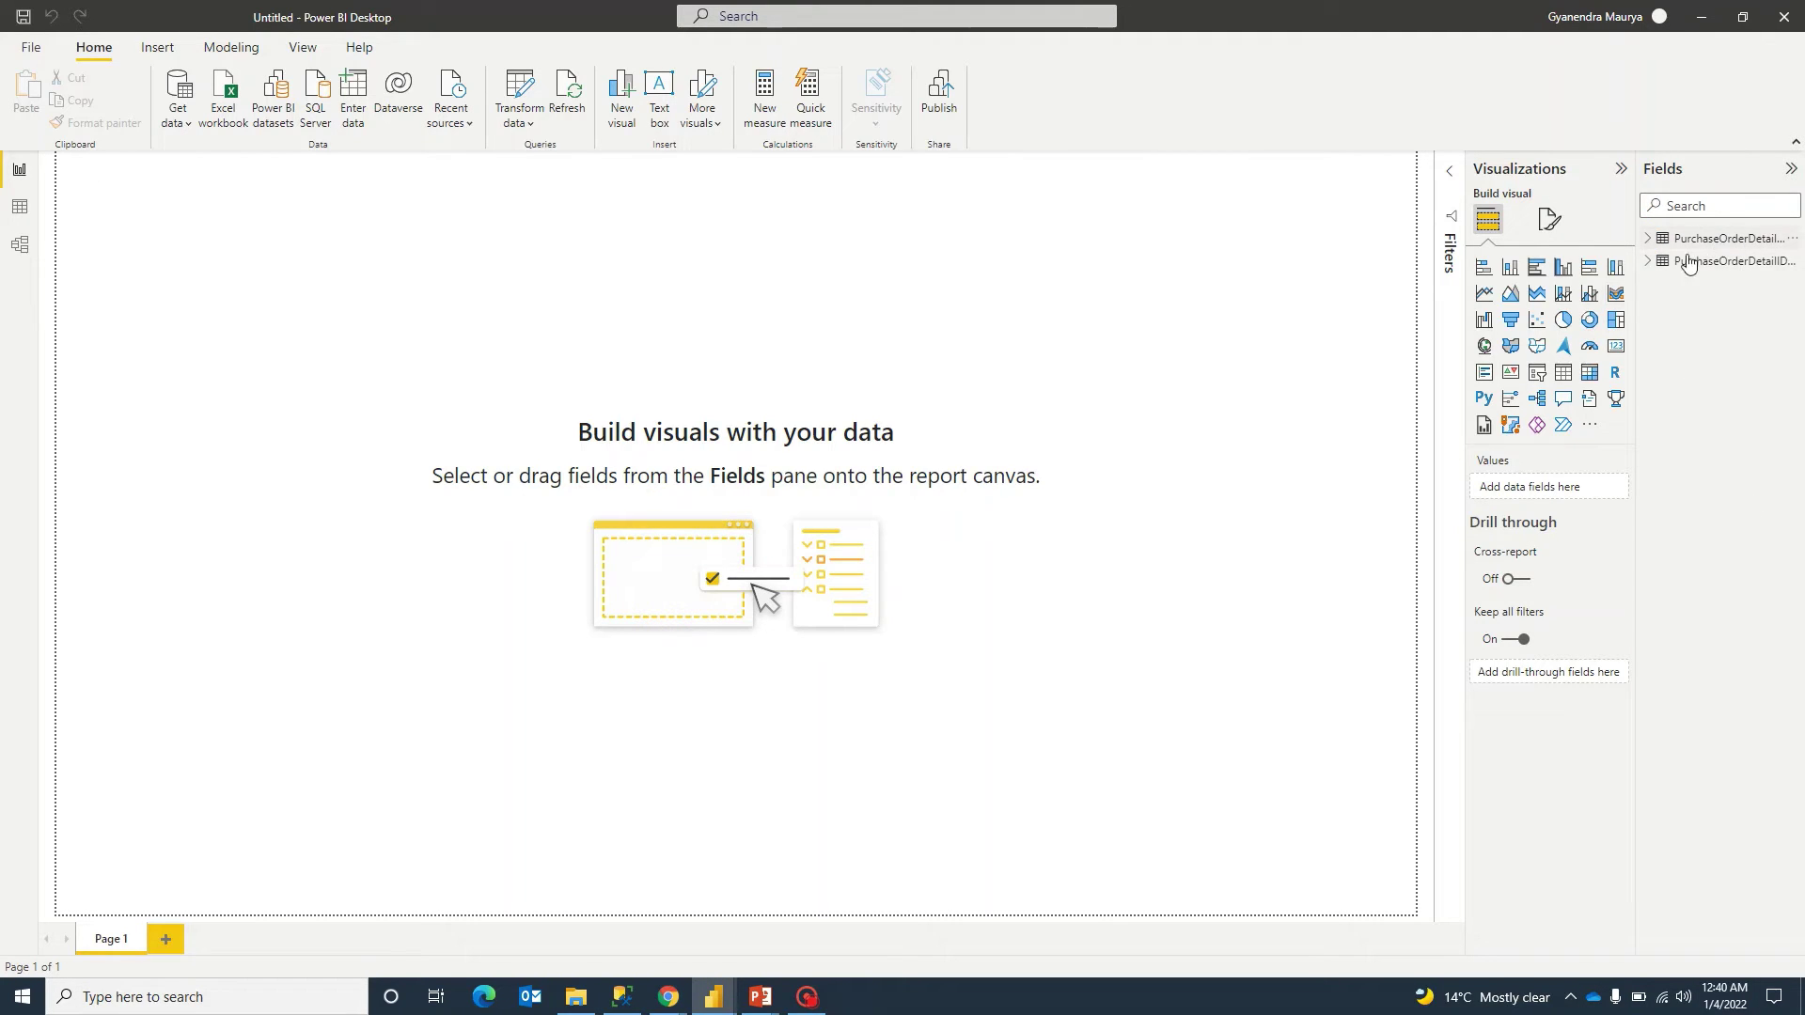
pyautogui.click(1648, 260)
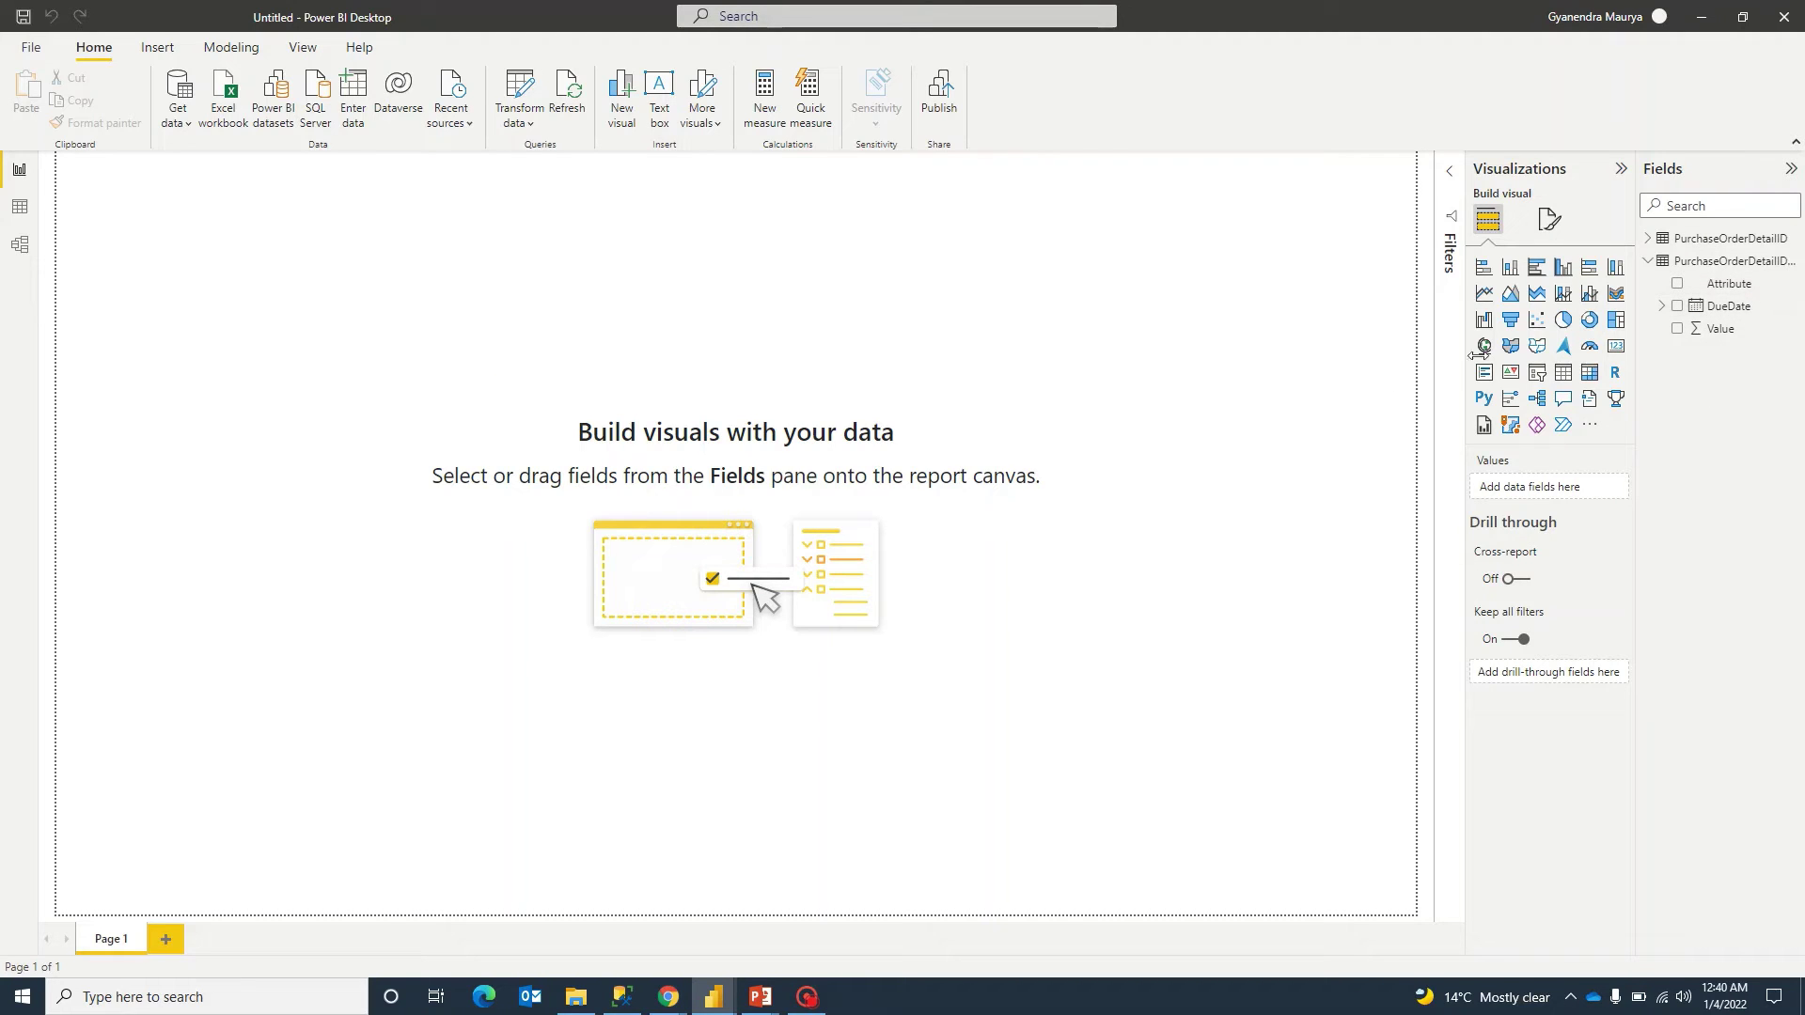
# Add a new matrix visual, enlarge it and place it against the canvas's right edge, leaving free space beside it.
pyautogui.click(1589, 372)
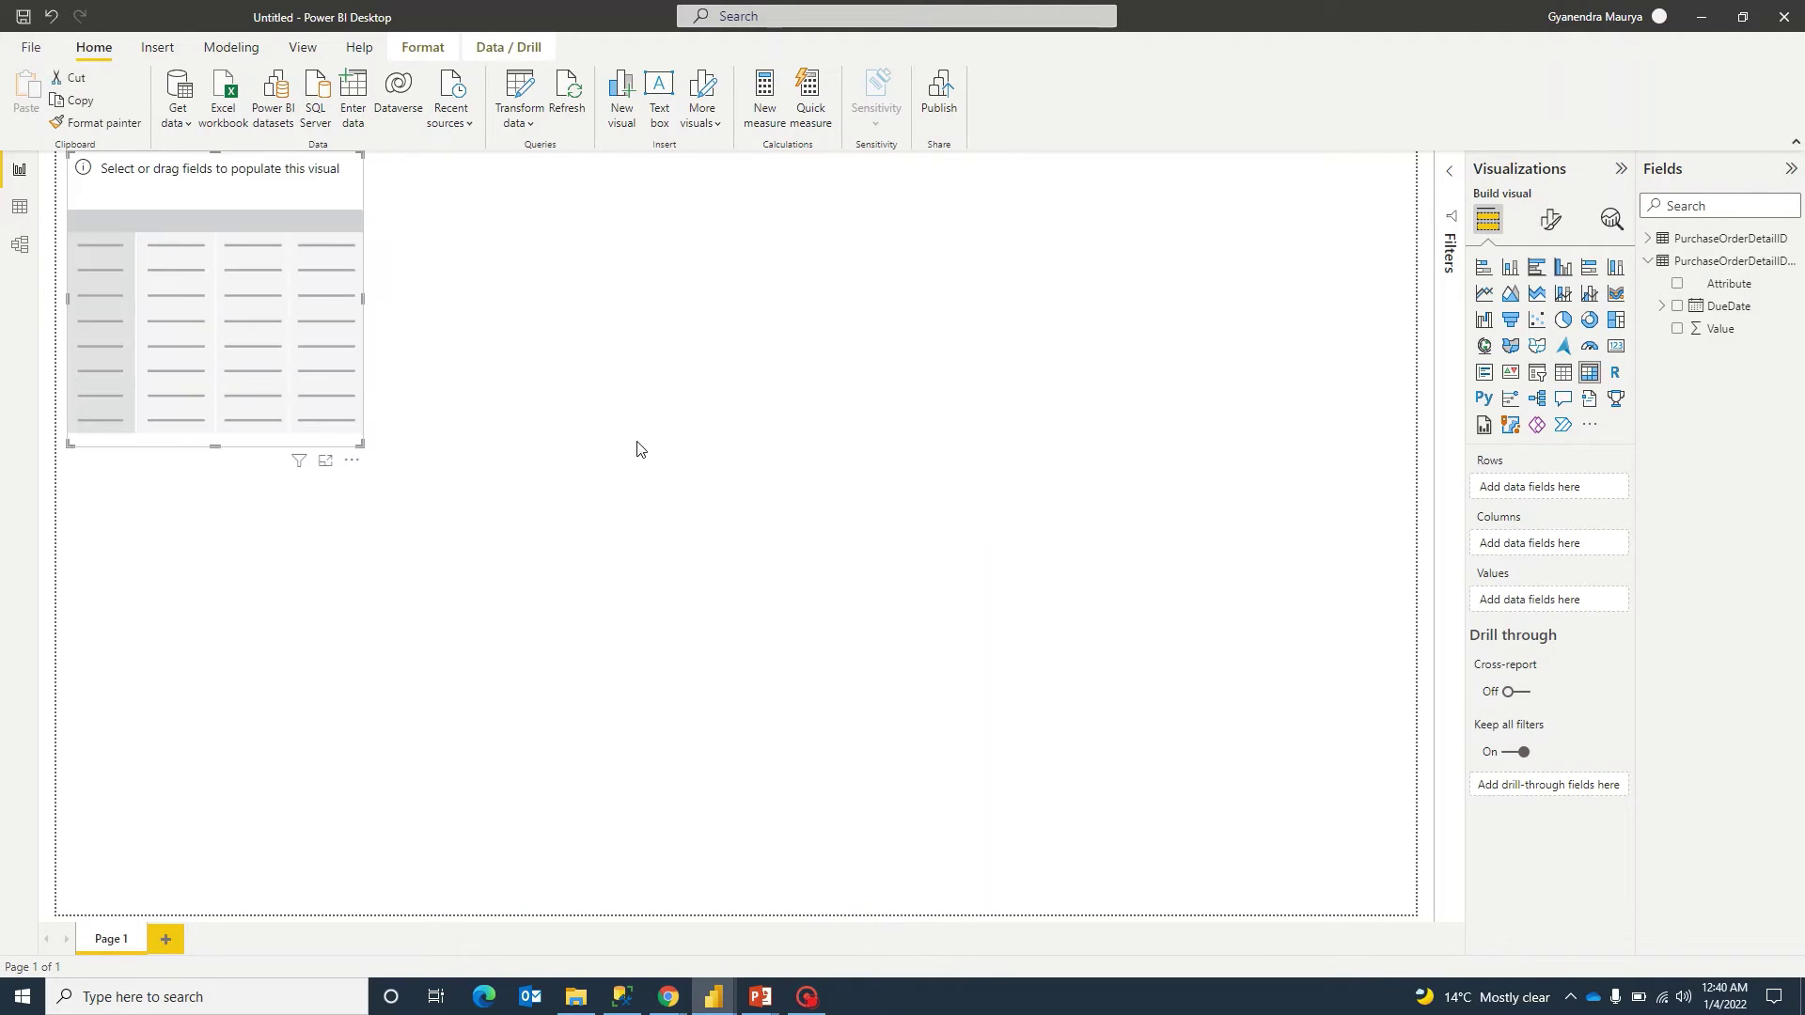
pyautogui.moveTo(361, 446); pyautogui.dragTo(1216, 730)
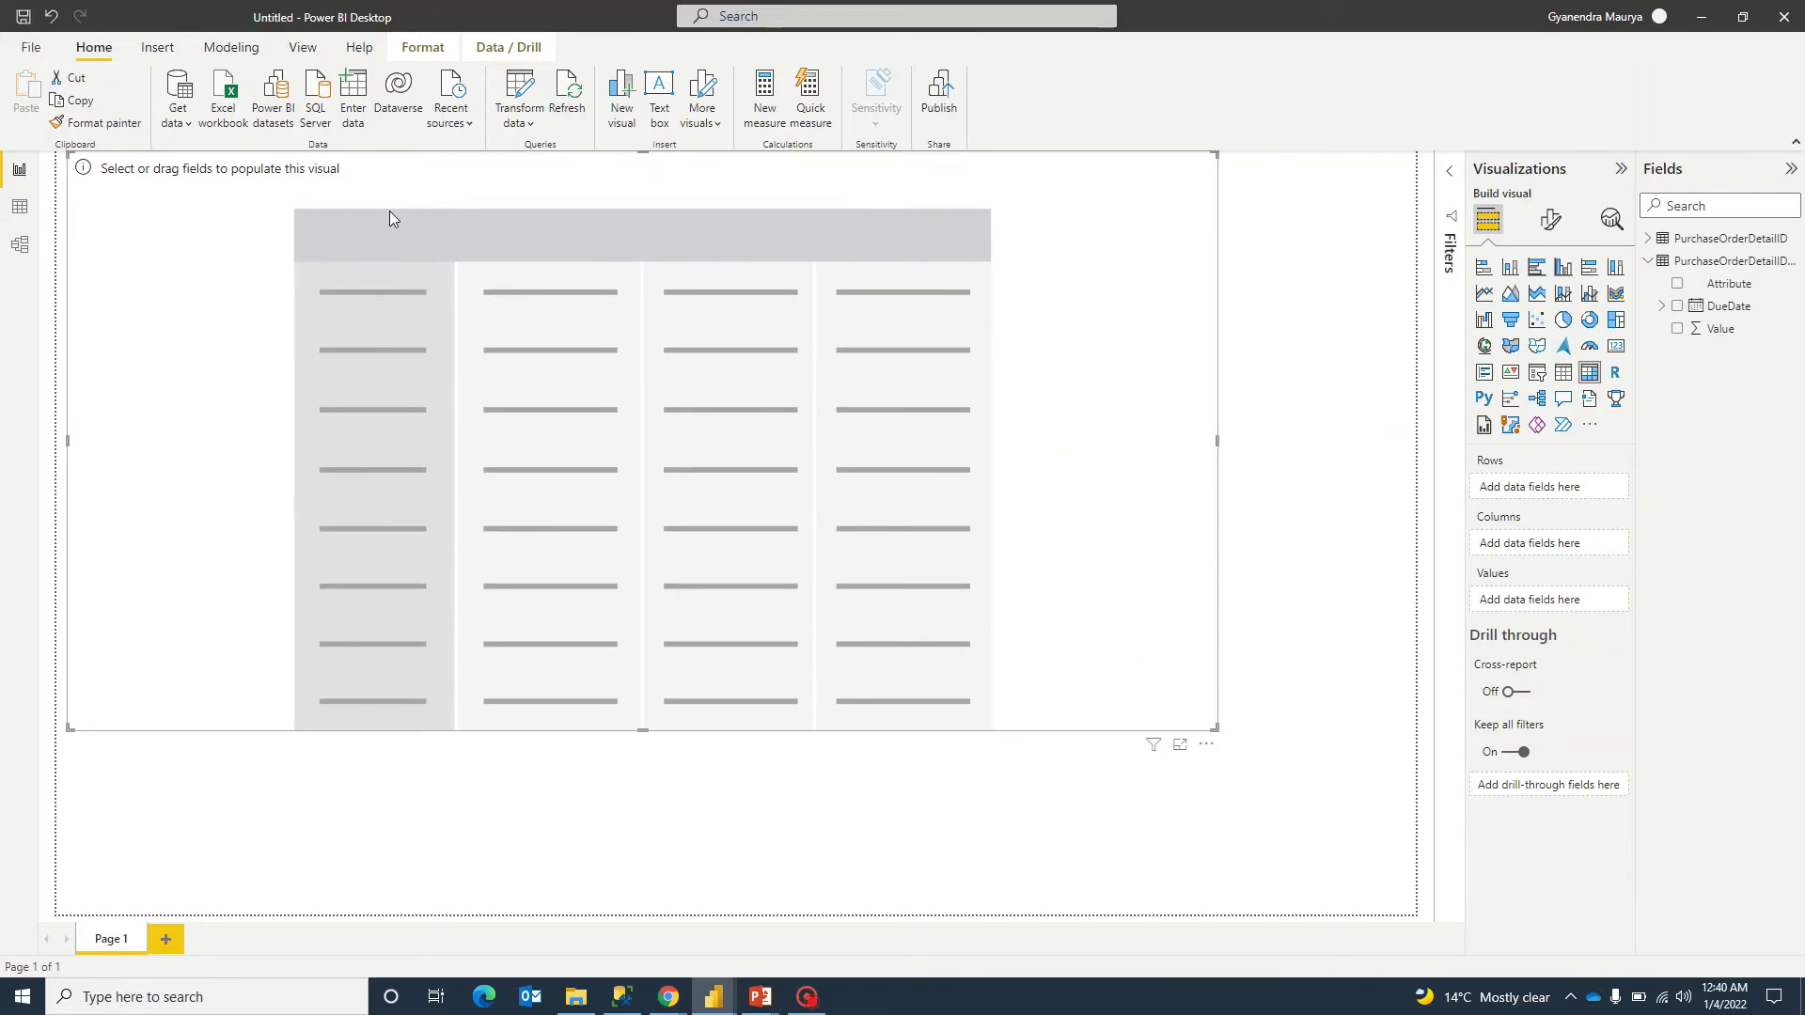
pyautogui.moveTo(390, 218); pyautogui.dragTo(636, 251)
pyautogui.moveTo(262, 517); pyautogui.dragTo(393, 530)
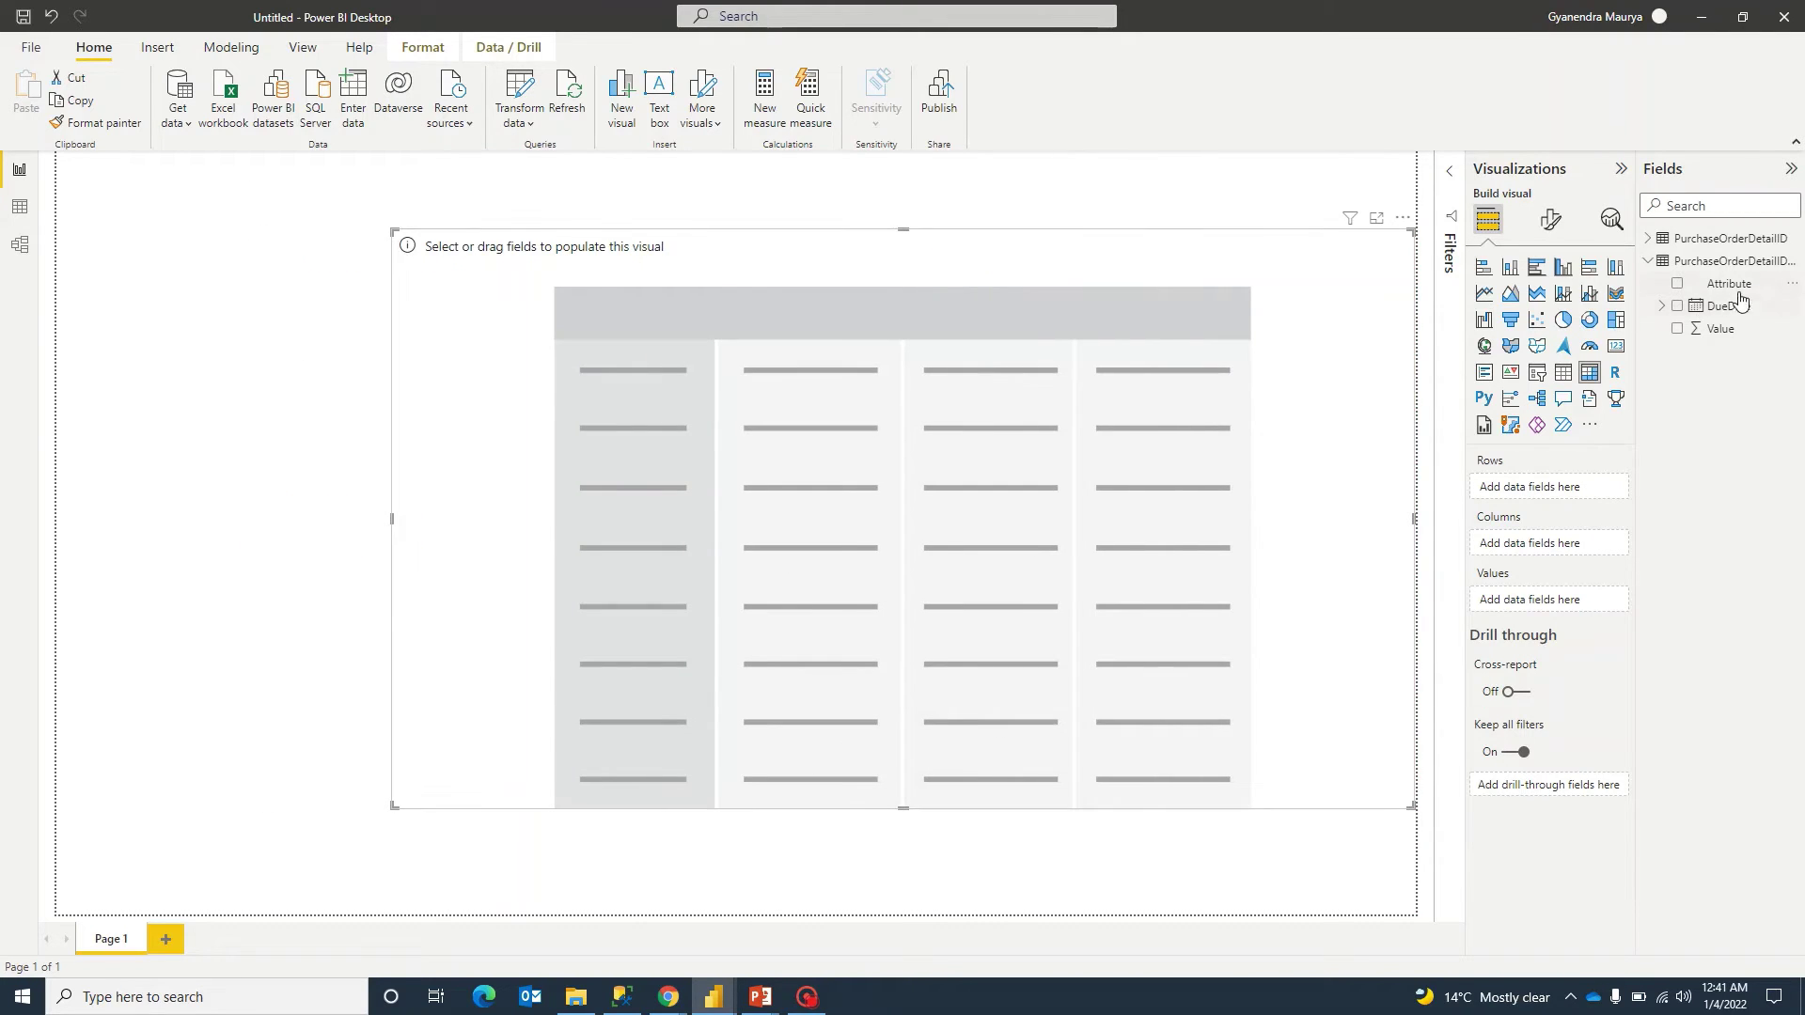
# Fill the matrix with Attribute as columns, Value as values and DueDate as rows.
pyautogui.moveTo(1736, 288); pyautogui.dragTo(1566, 545)
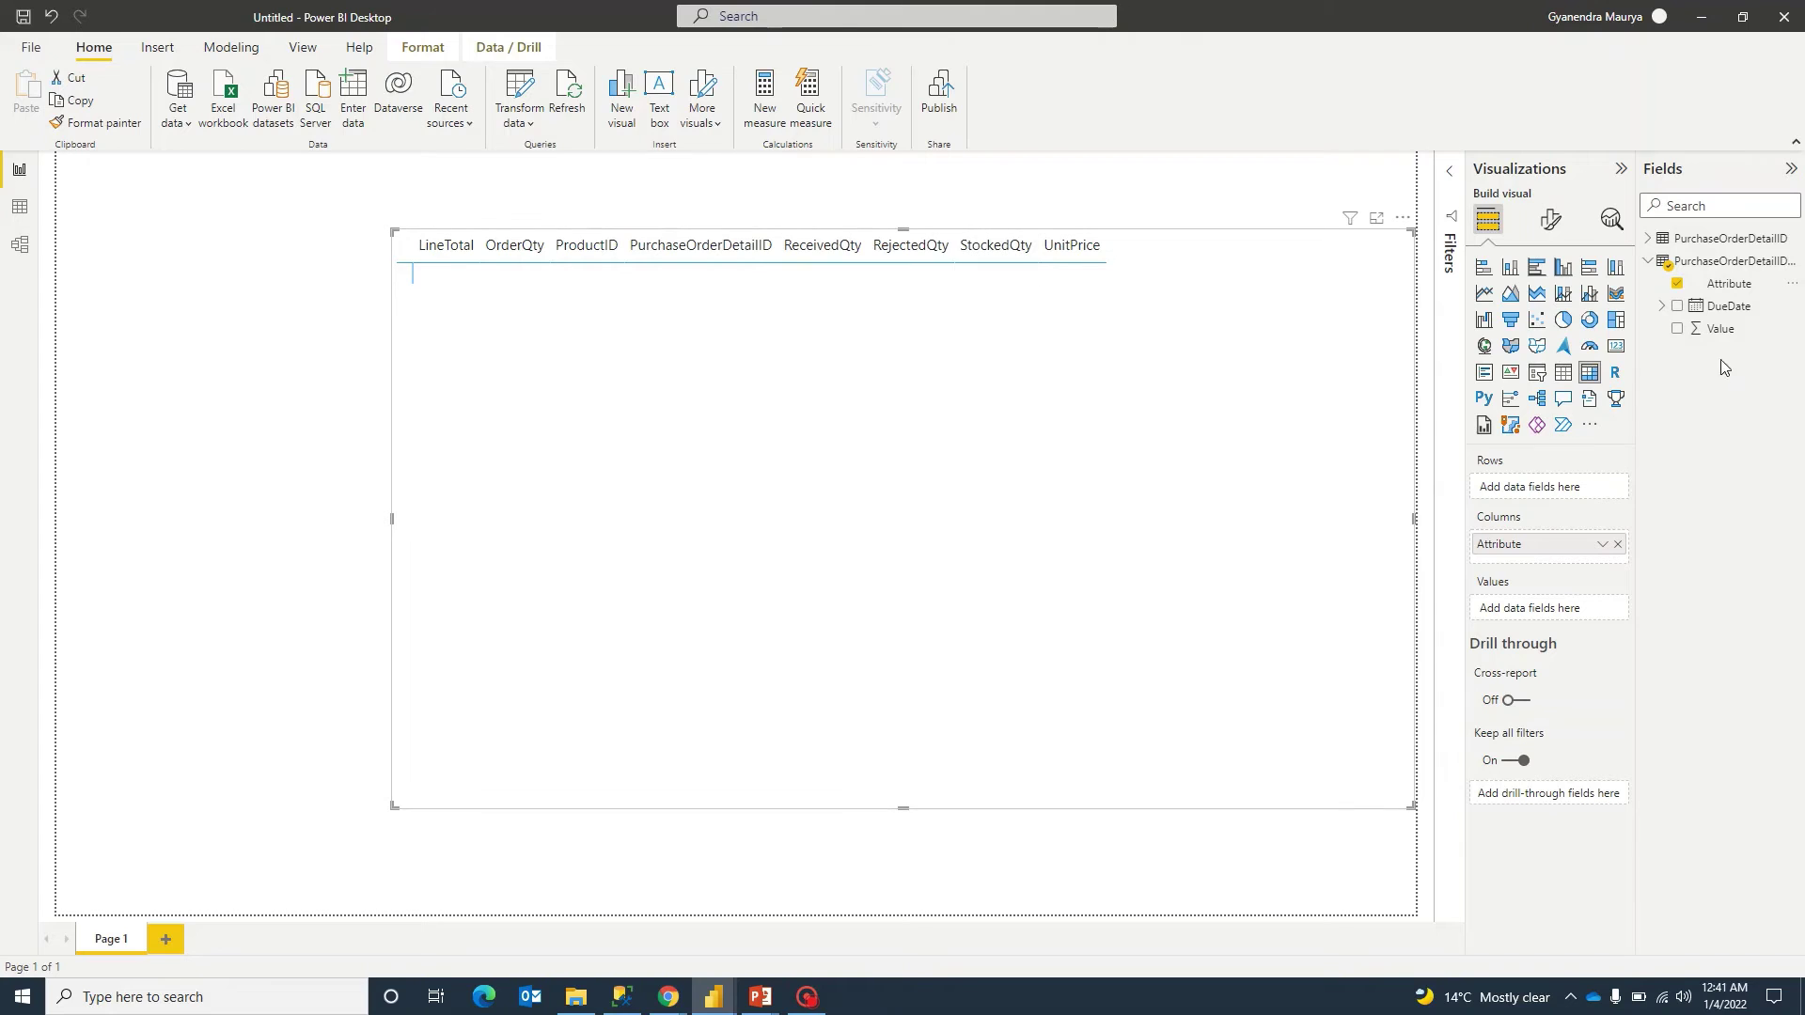
pyautogui.moveTo(1720, 333); pyautogui.dragTo(1550, 608)
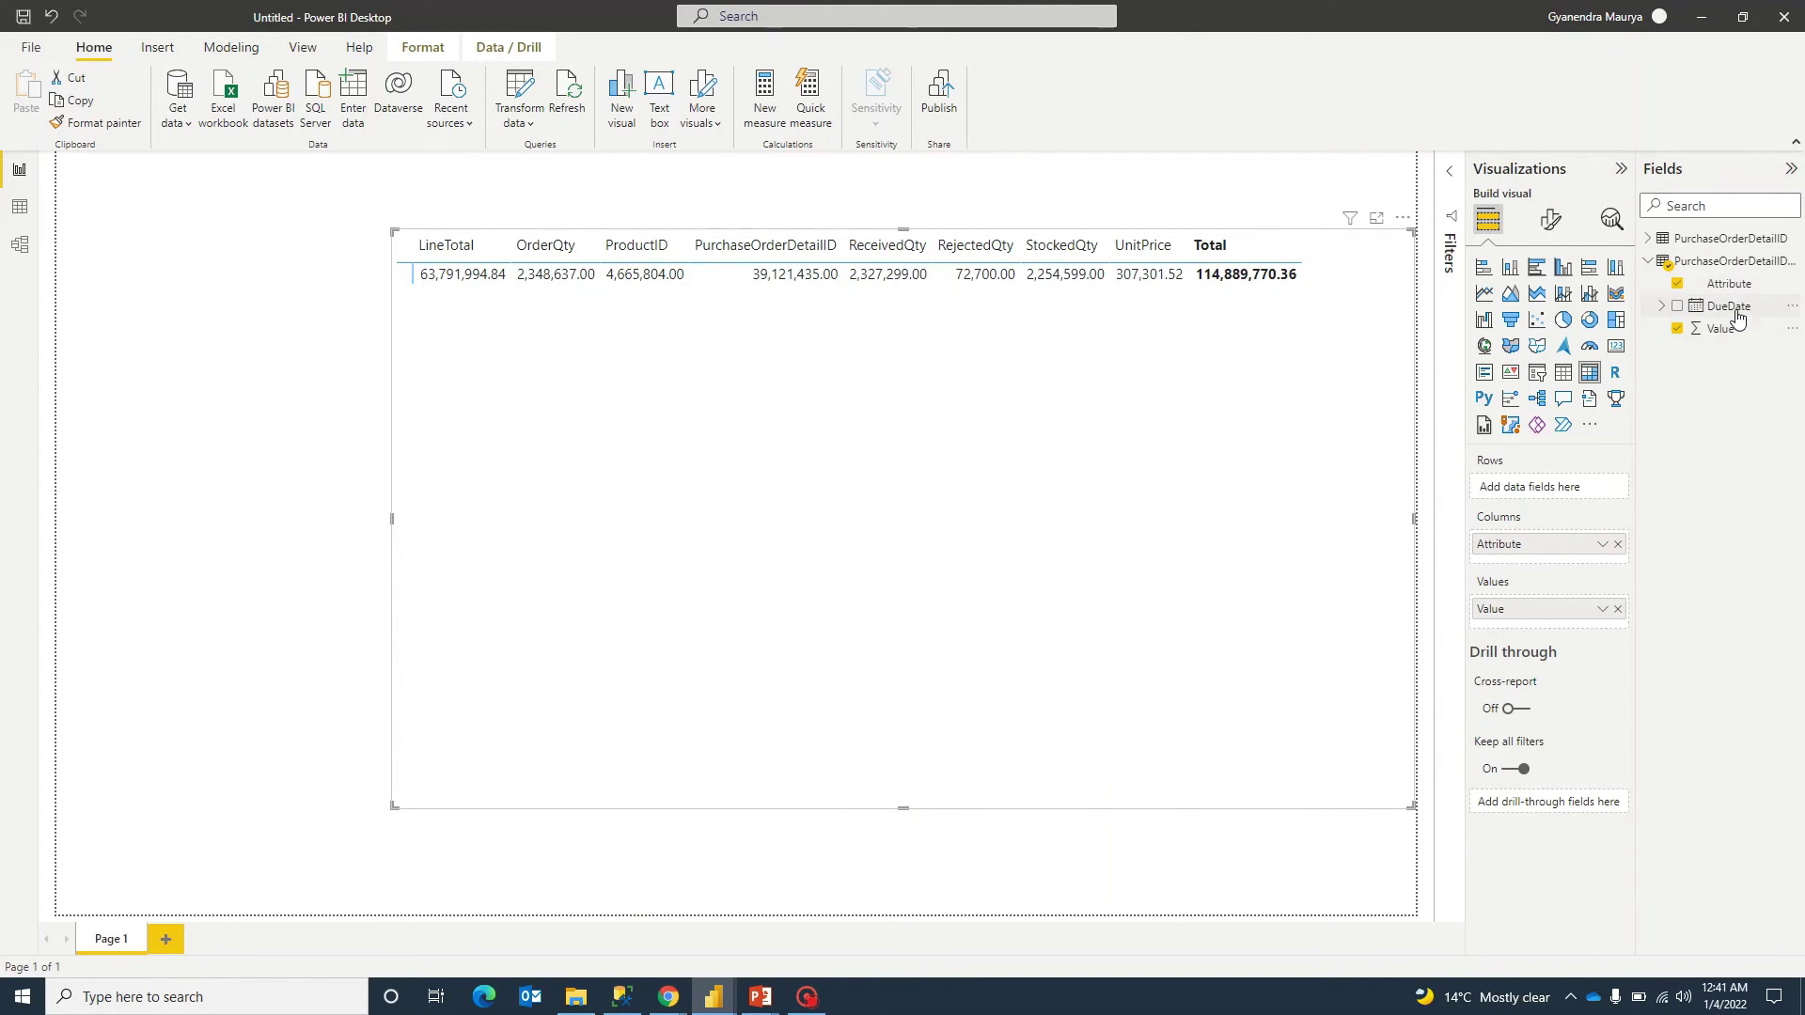
pyautogui.moveTo(1733, 307); pyautogui.dragTo(1551, 486)
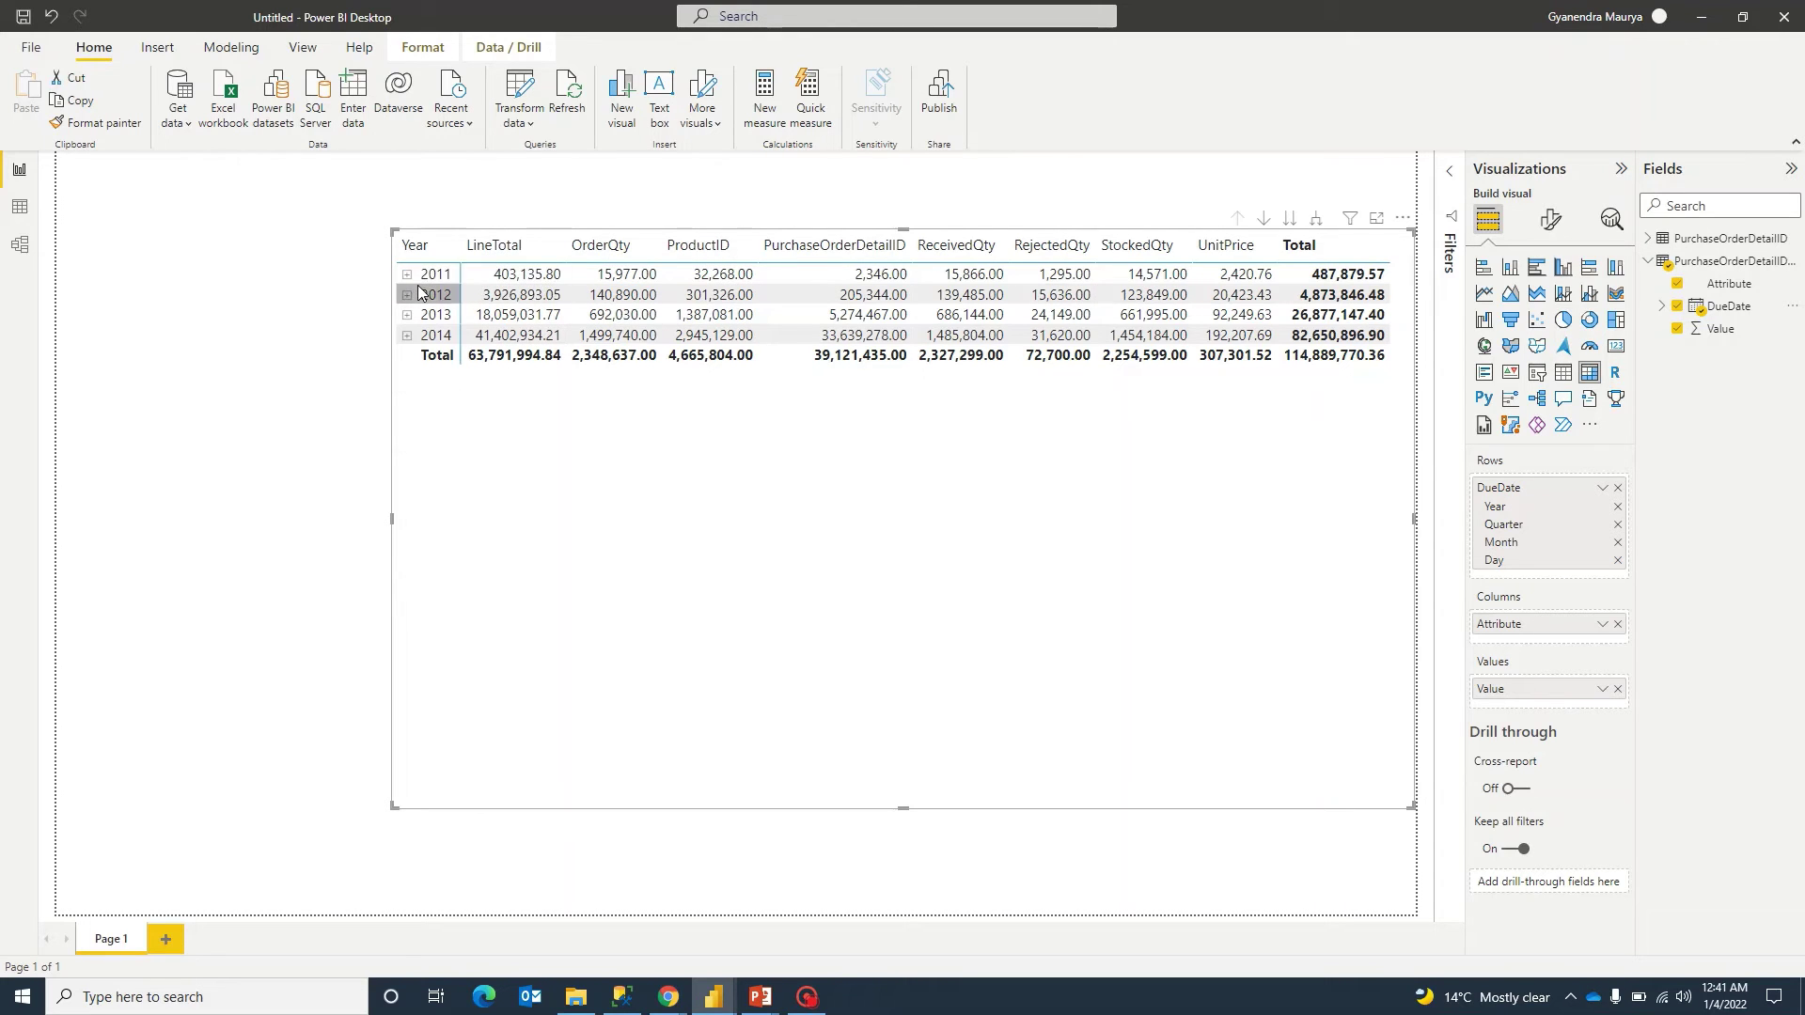
# Remove the Day and Quarter levels from the DueDate rows and expand 2011 to show its months.
pyautogui.click(1618, 561)
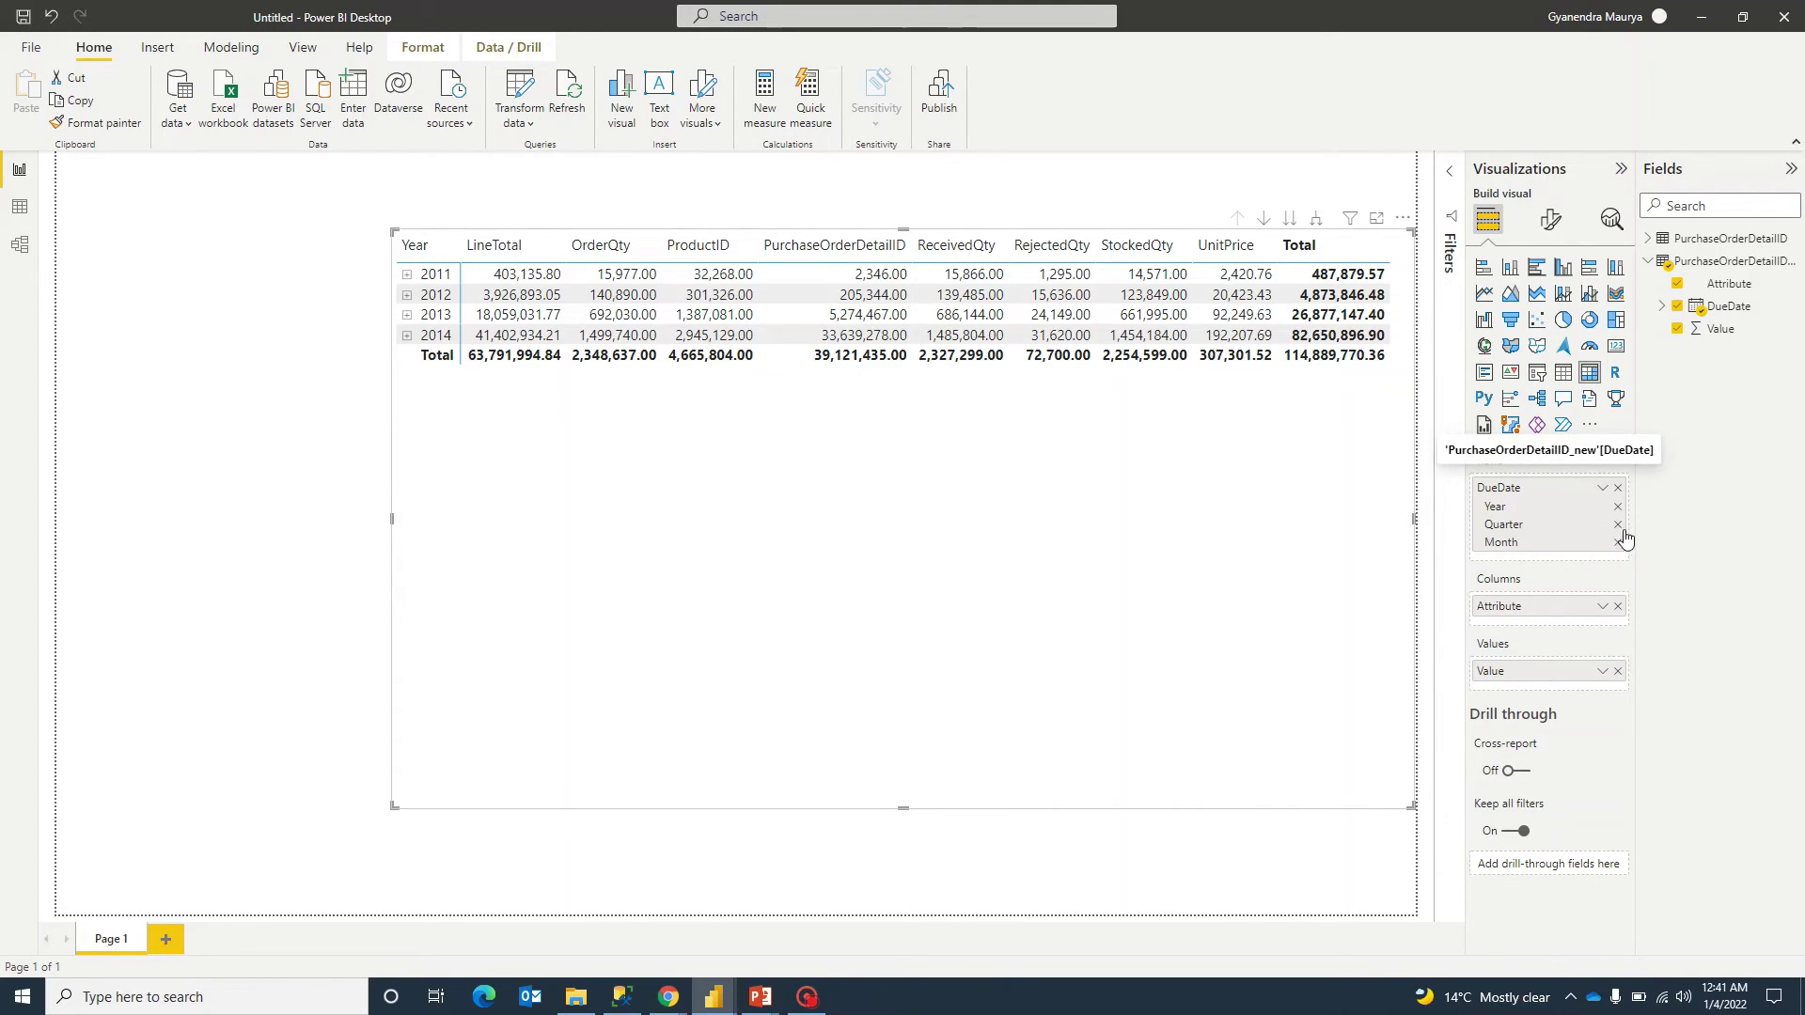
pyautogui.click(1618, 524)
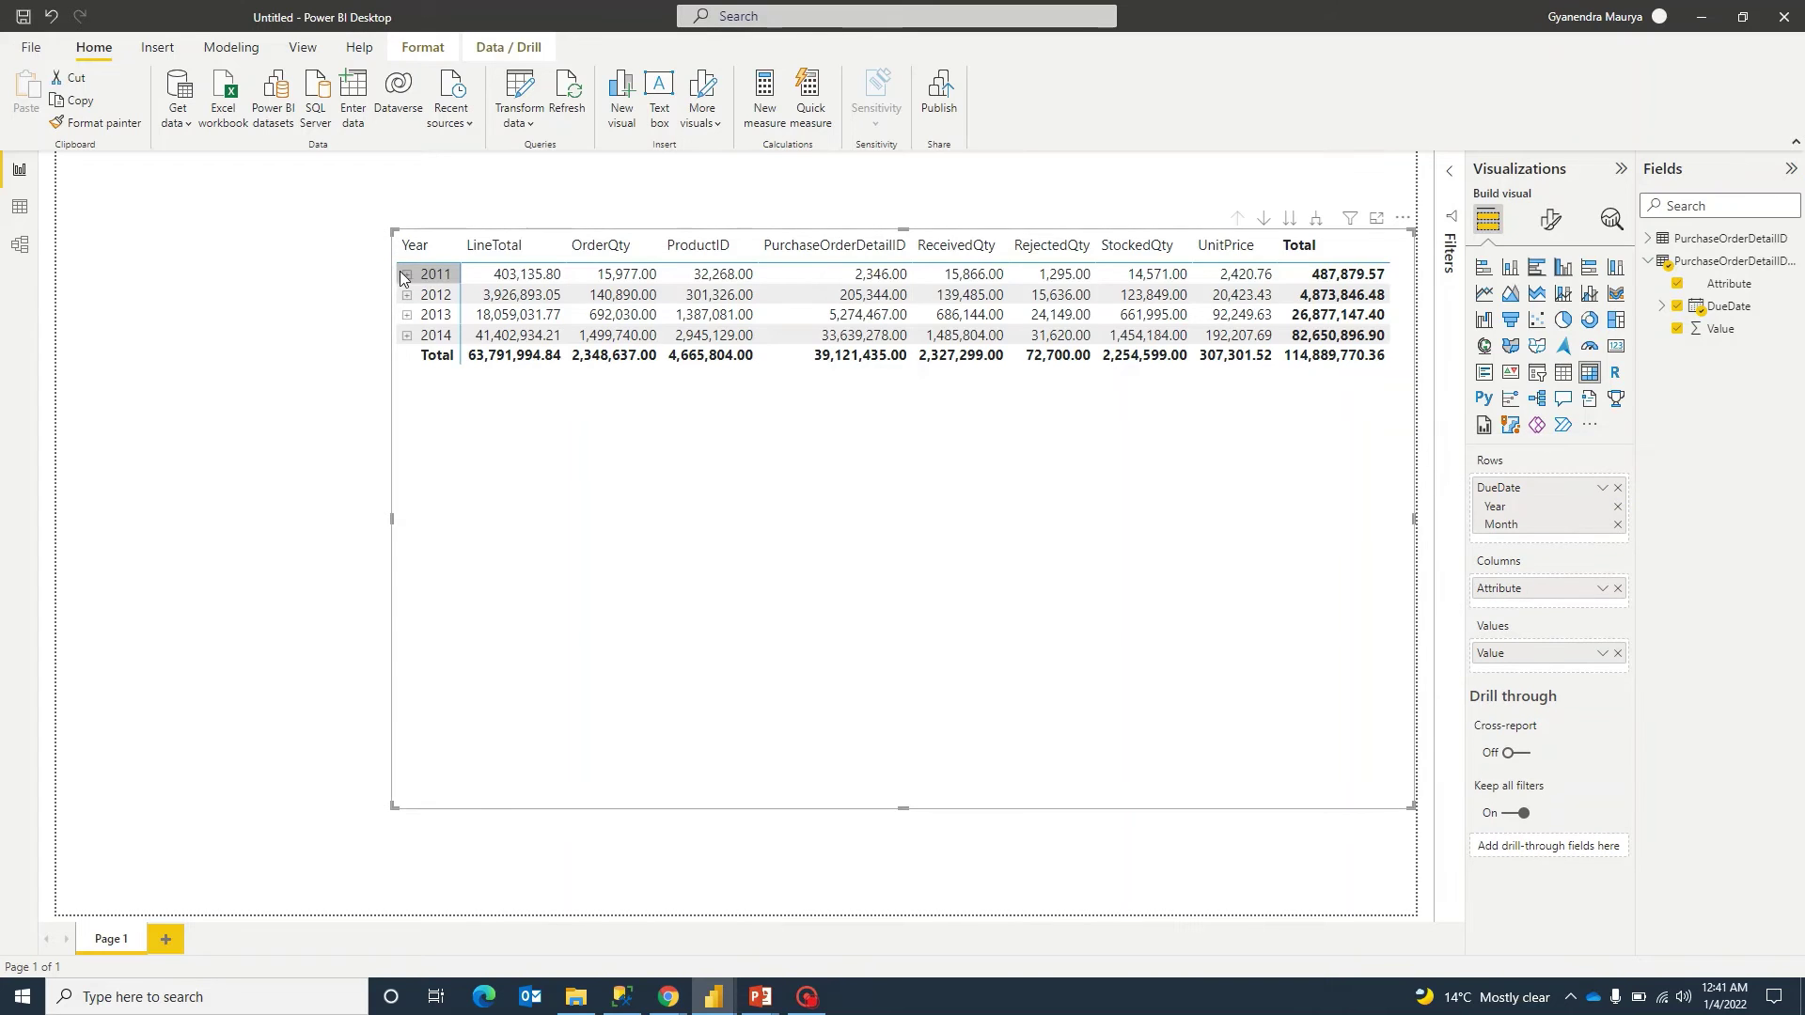
pyautogui.click(407, 273)
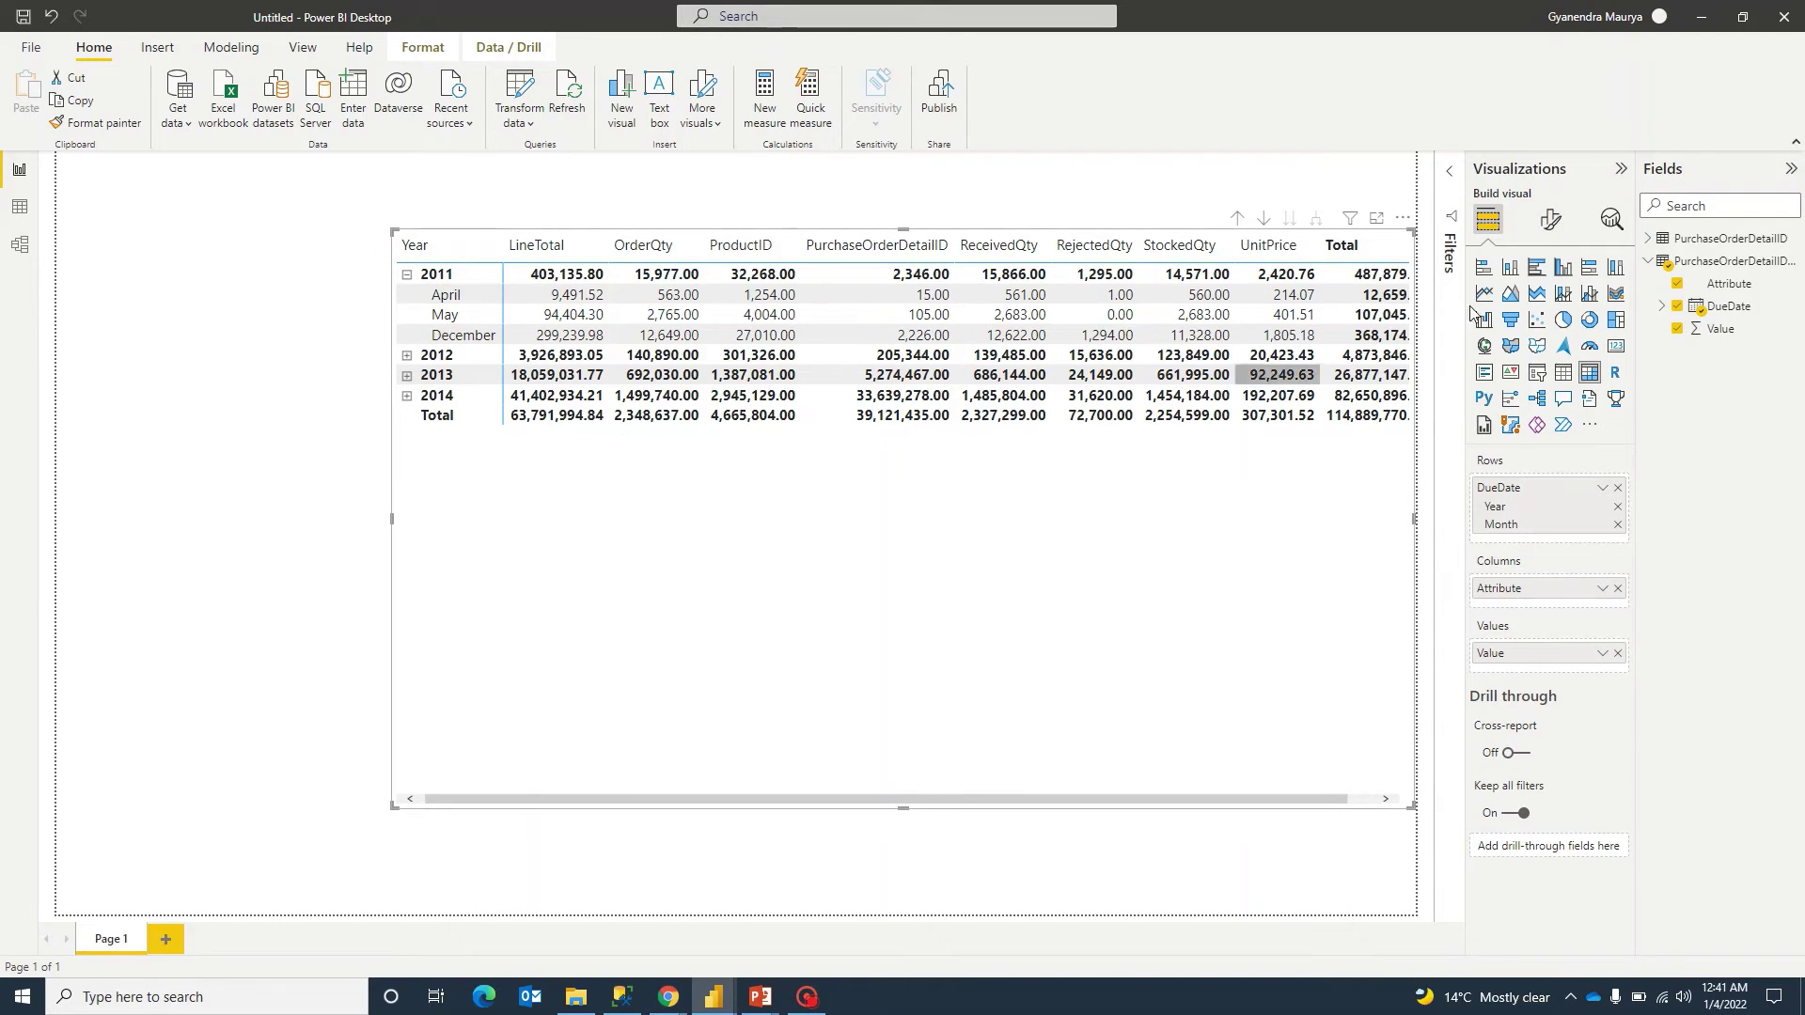
# Turn off the column subtotals and row subtotals of the matrix.
pyautogui.click(1551, 222)
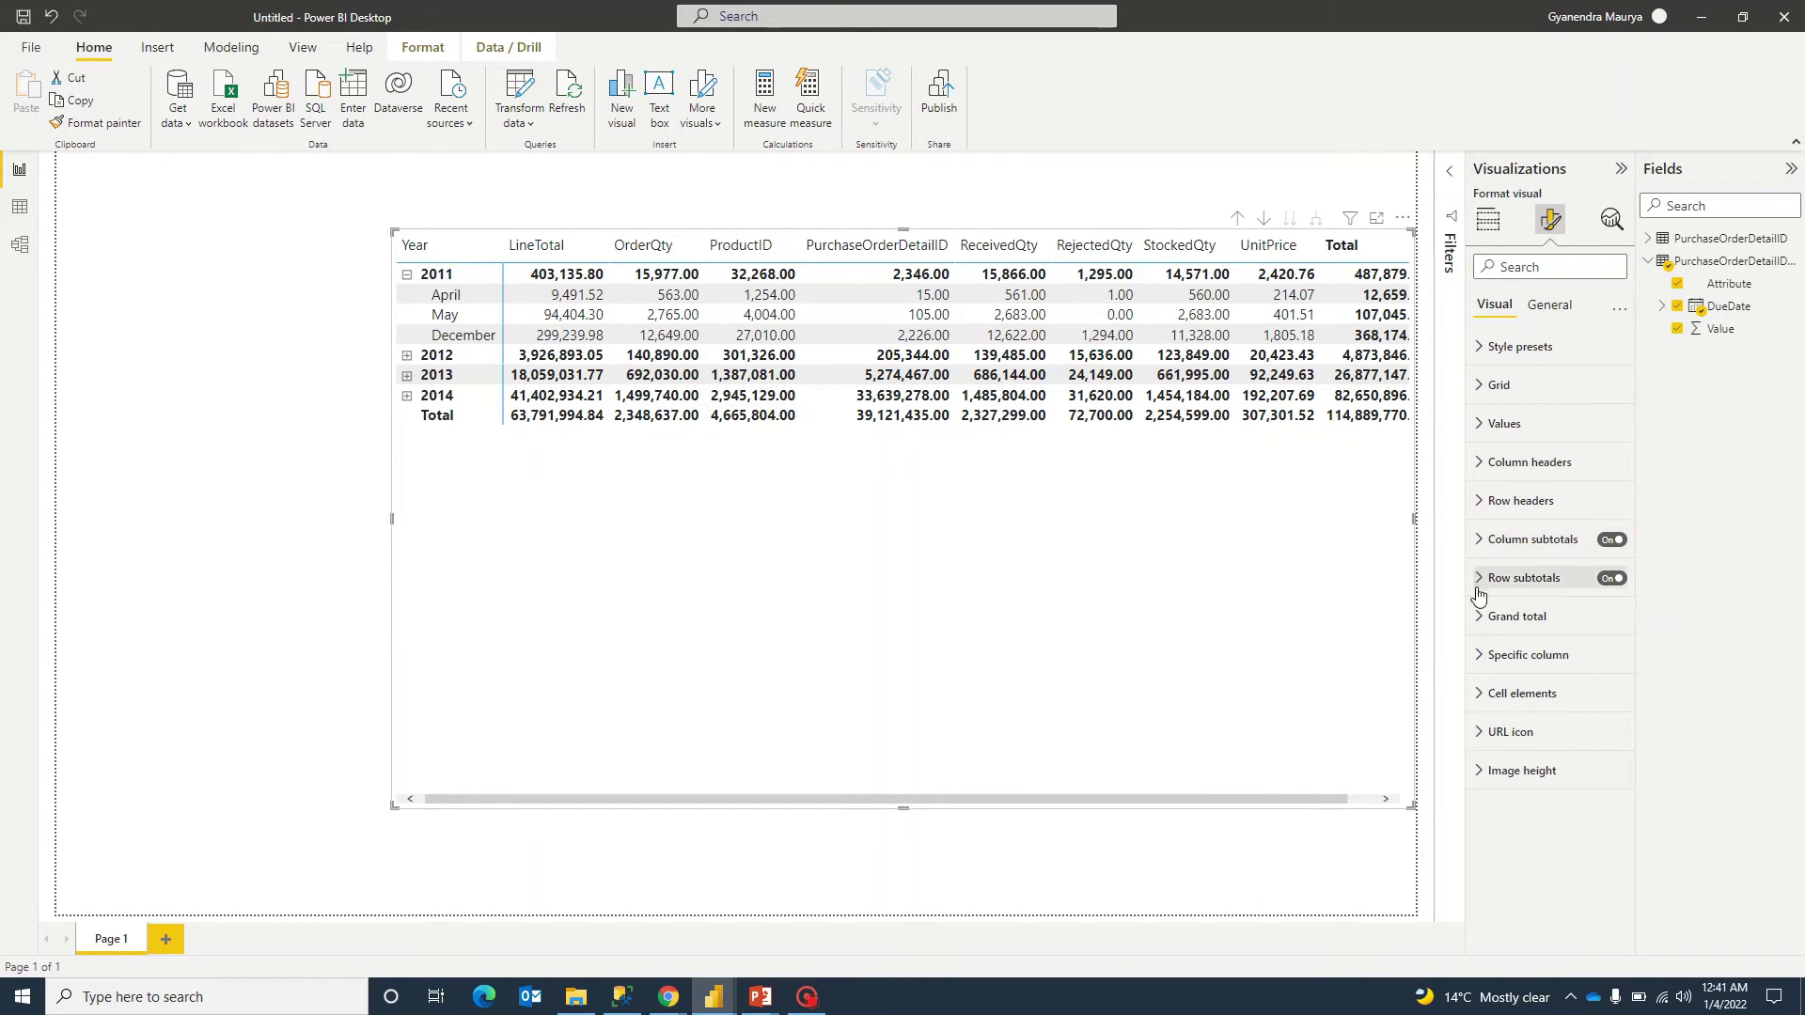
pyautogui.click(1612, 540)
pyautogui.click(1612, 578)
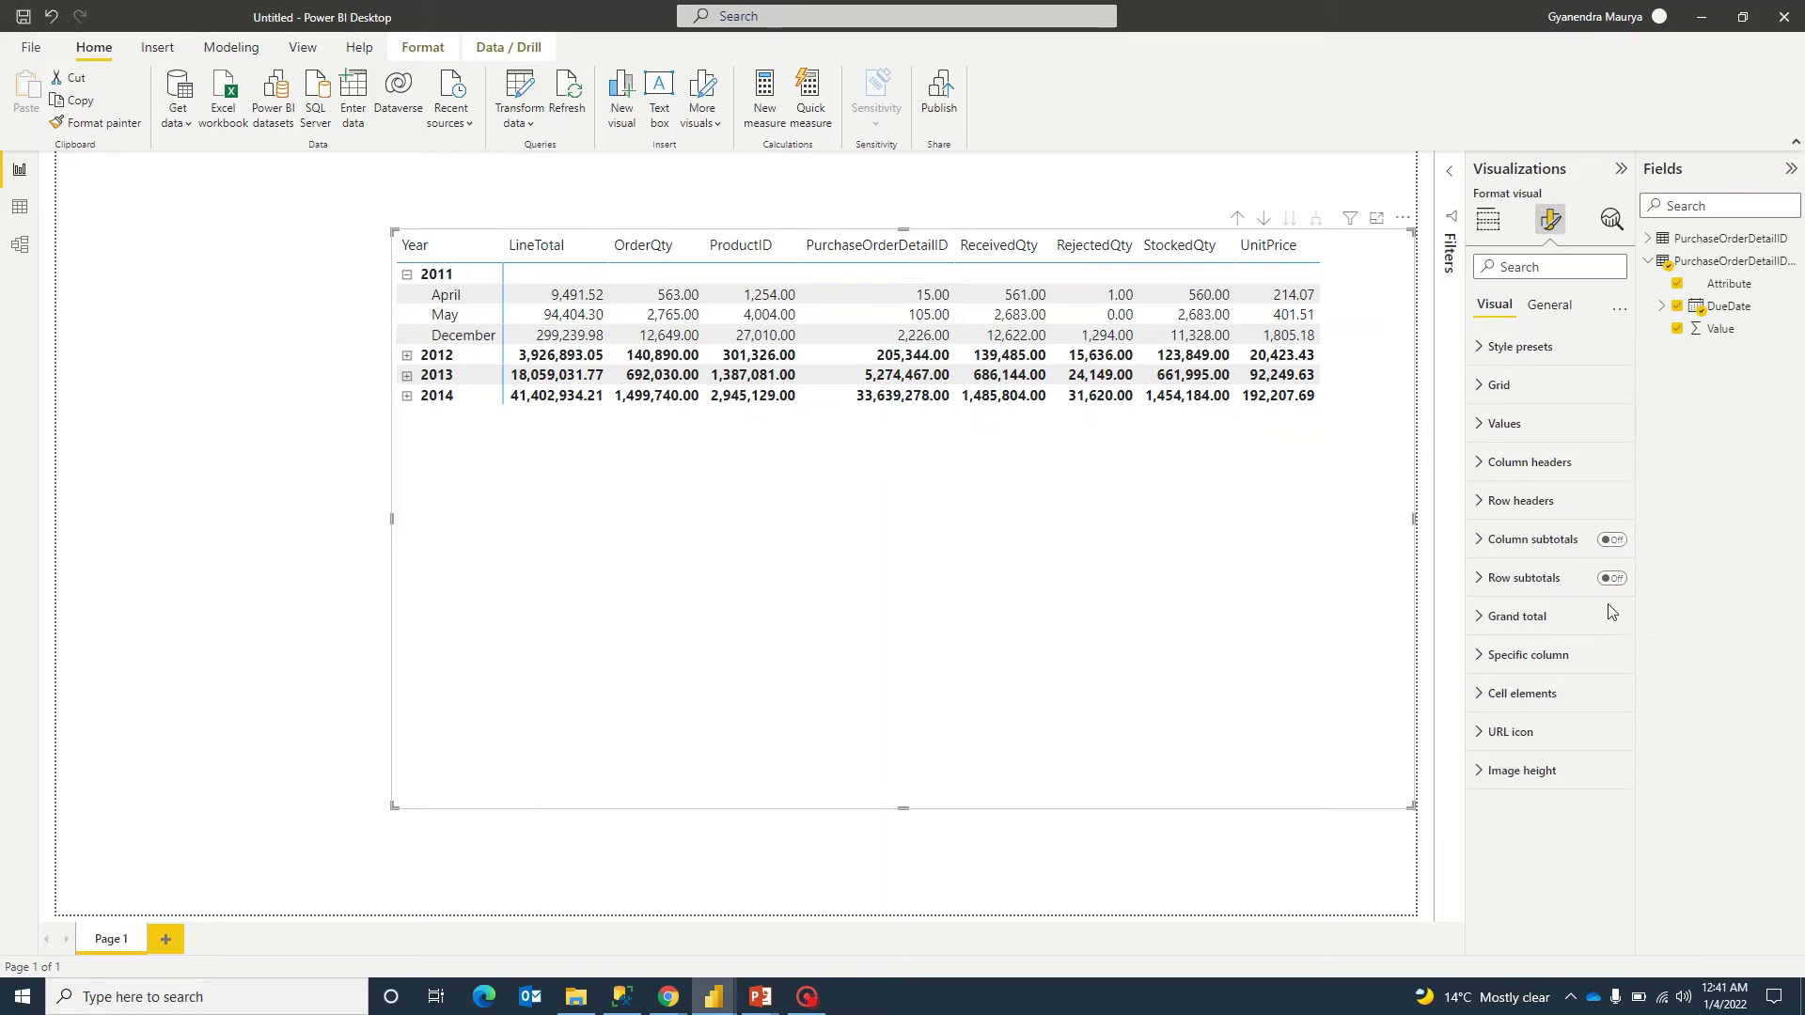
pyautogui.click(1549, 305)
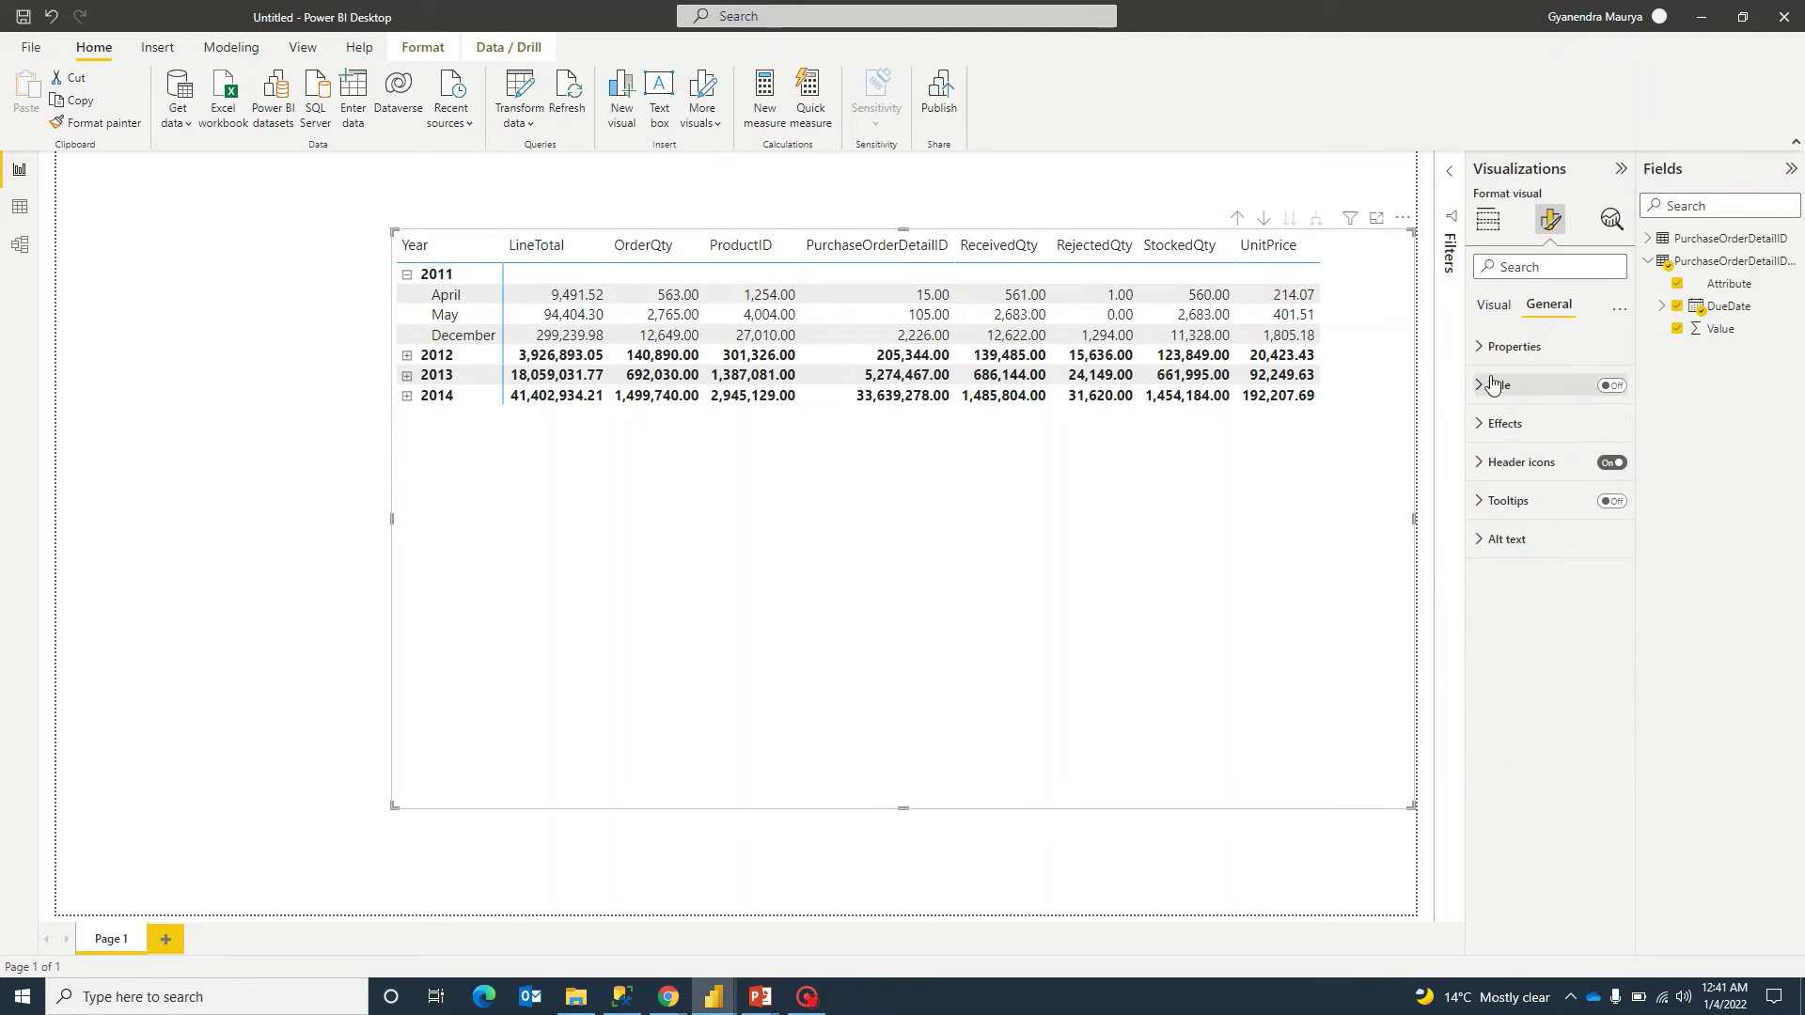
pyautogui.click(1494, 305)
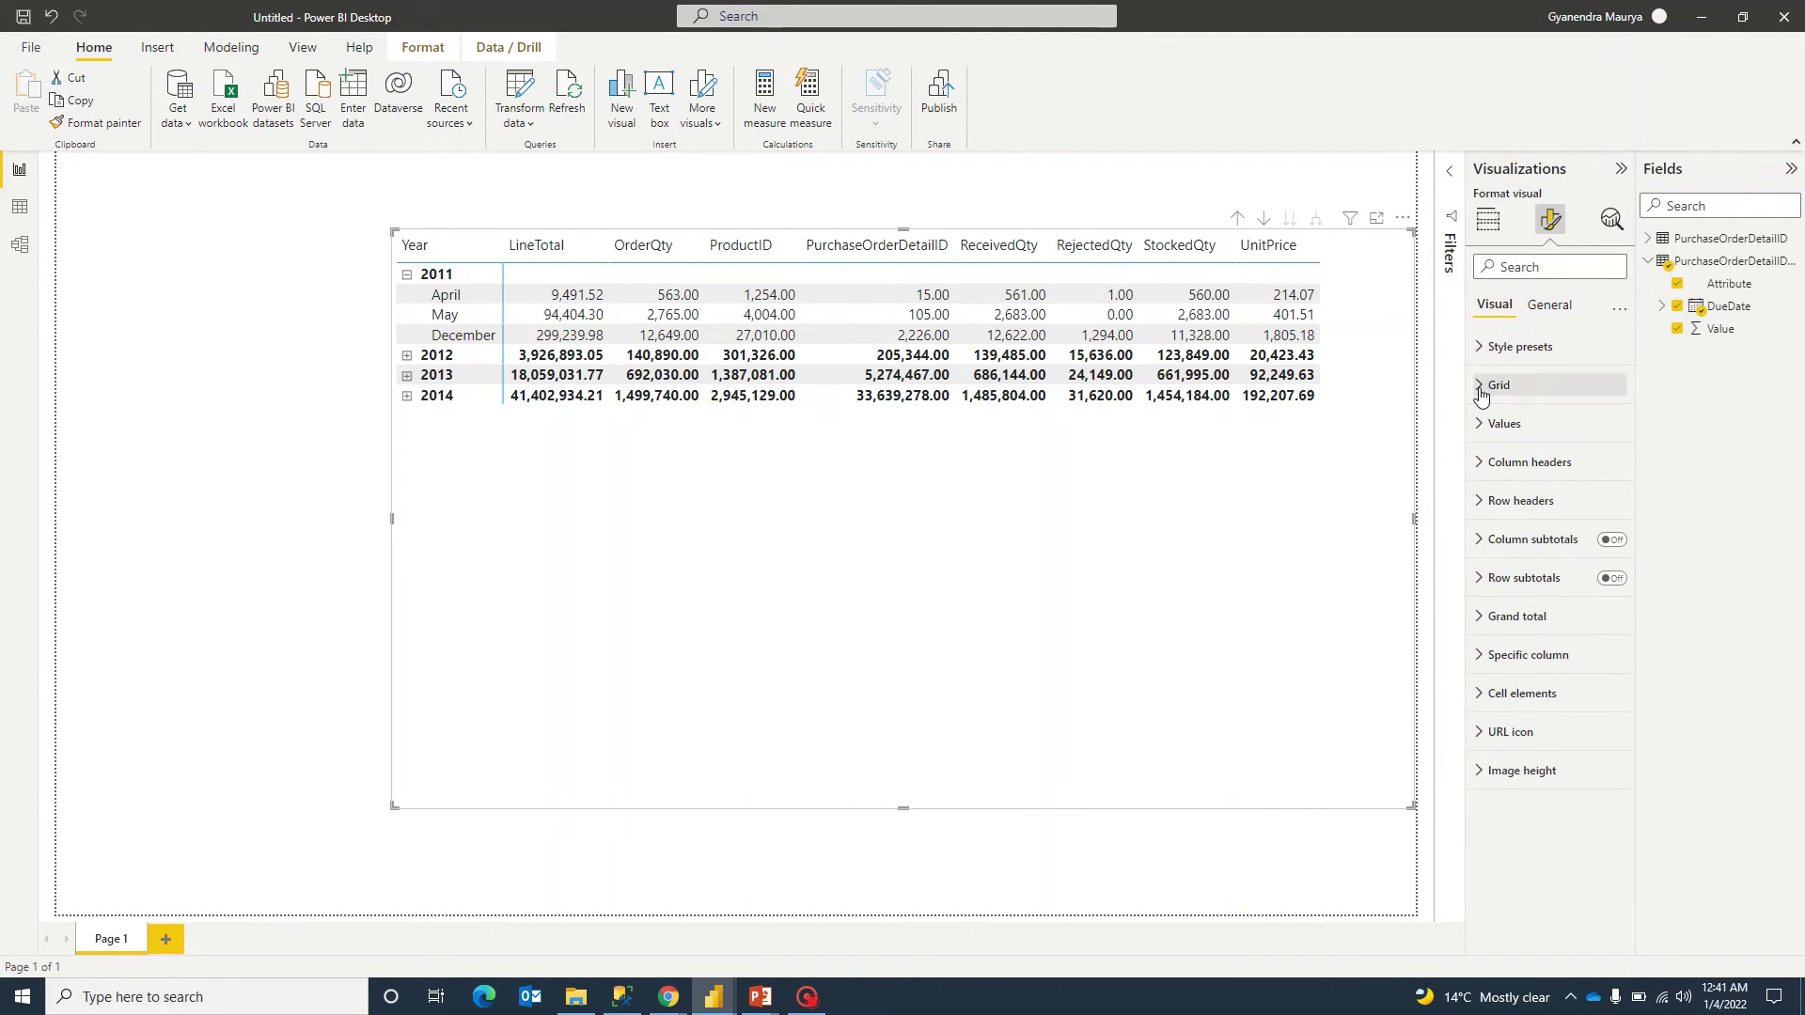
# Apply the Flashy rows style preset to the matrix and expand 2012 and 2013 to show their months.
pyautogui.click(1518, 347)
pyautogui.click(1603, 380)
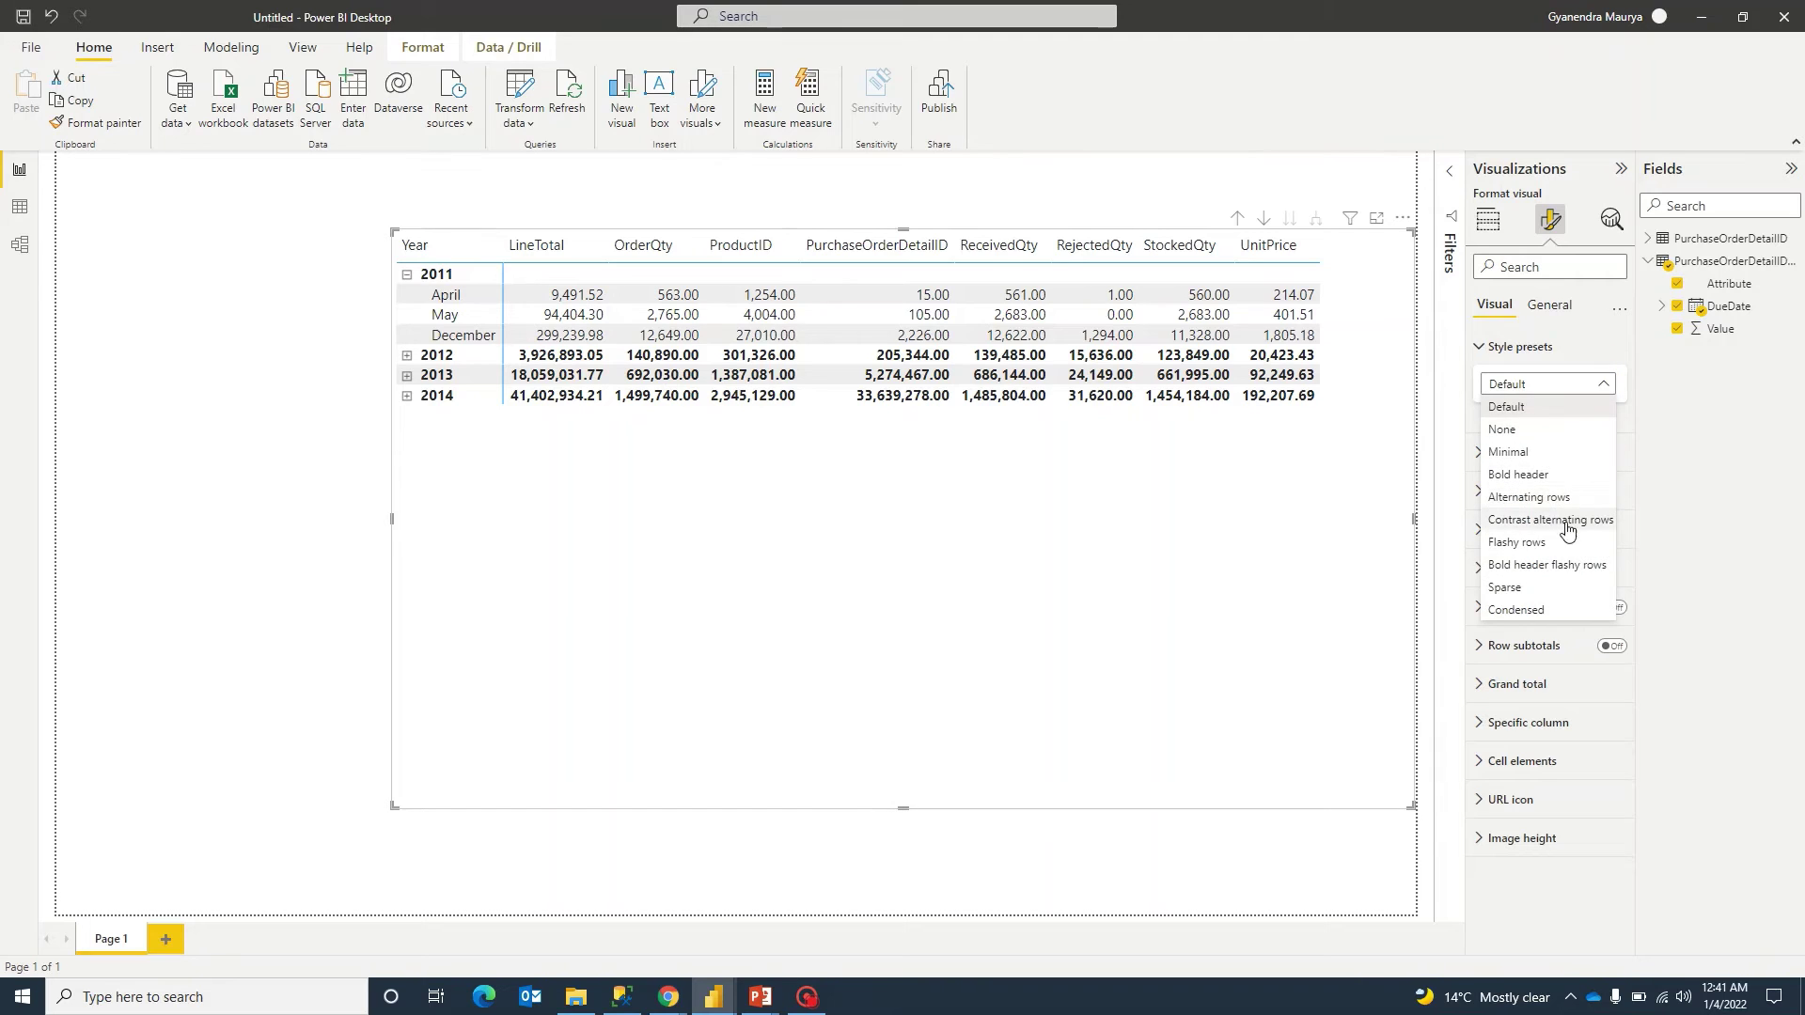
pyautogui.click(1528, 545)
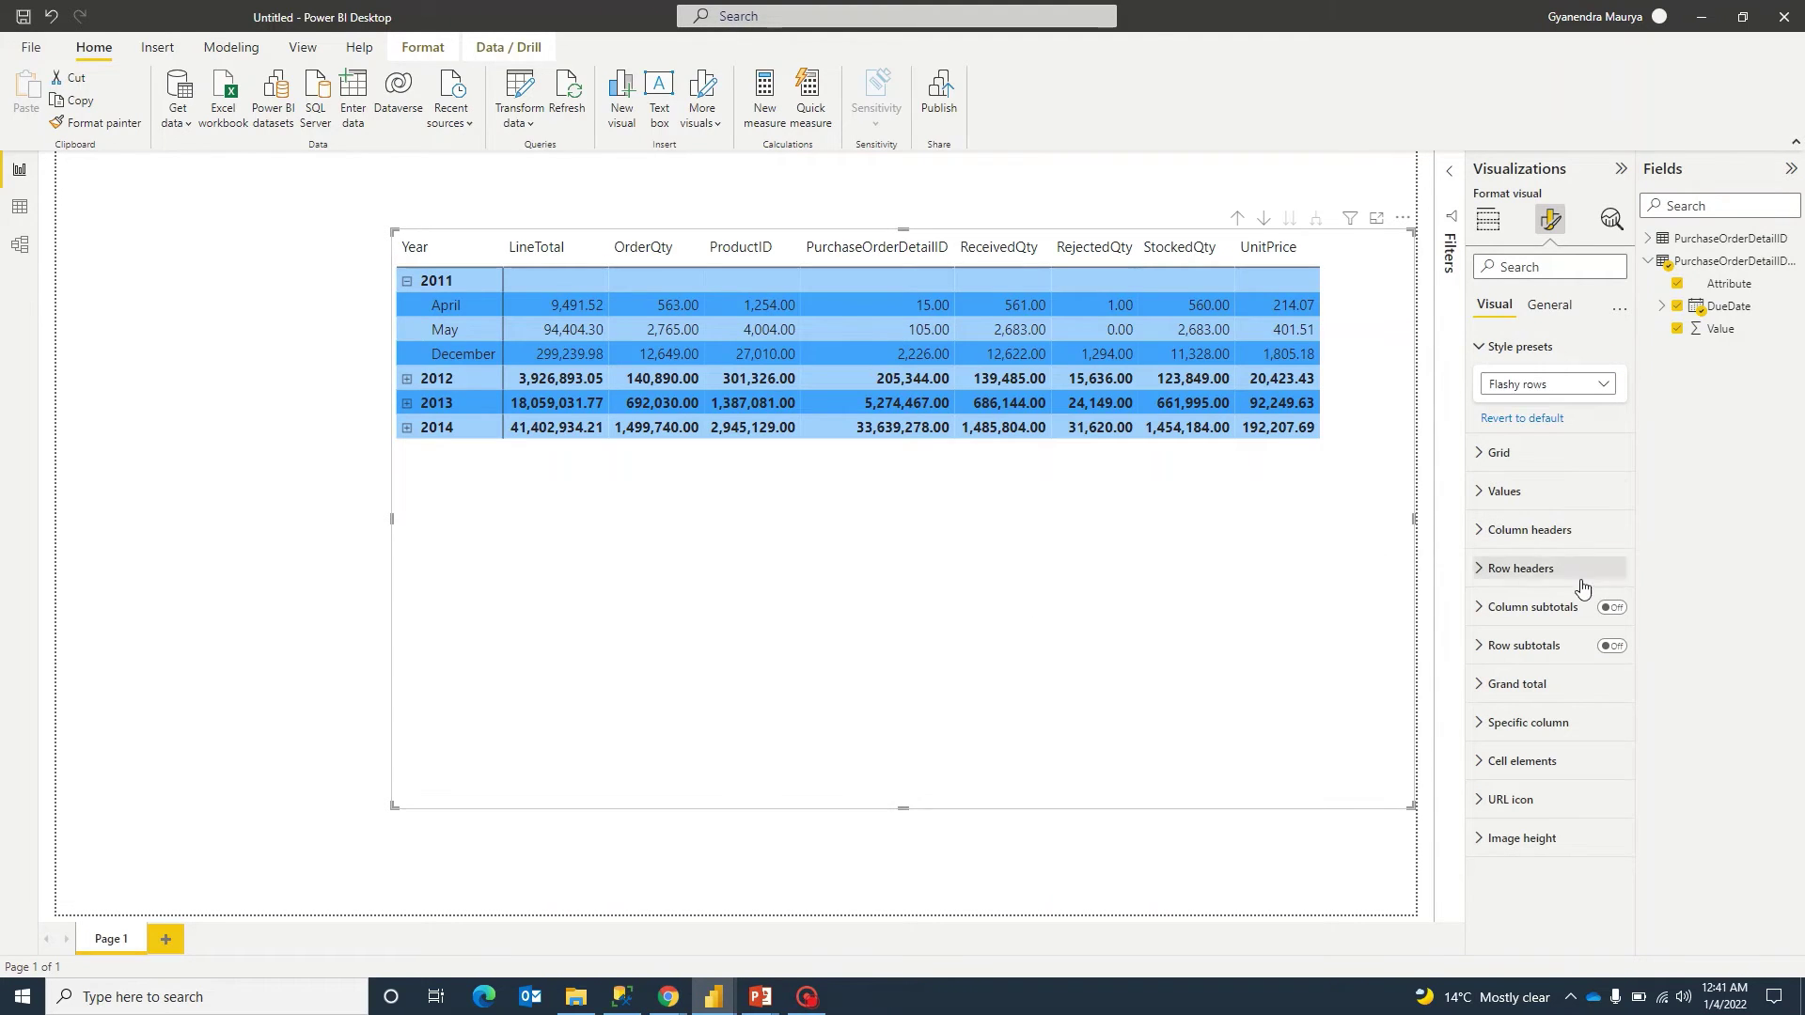
pyautogui.click(406, 378)
pyautogui.click(406, 648)
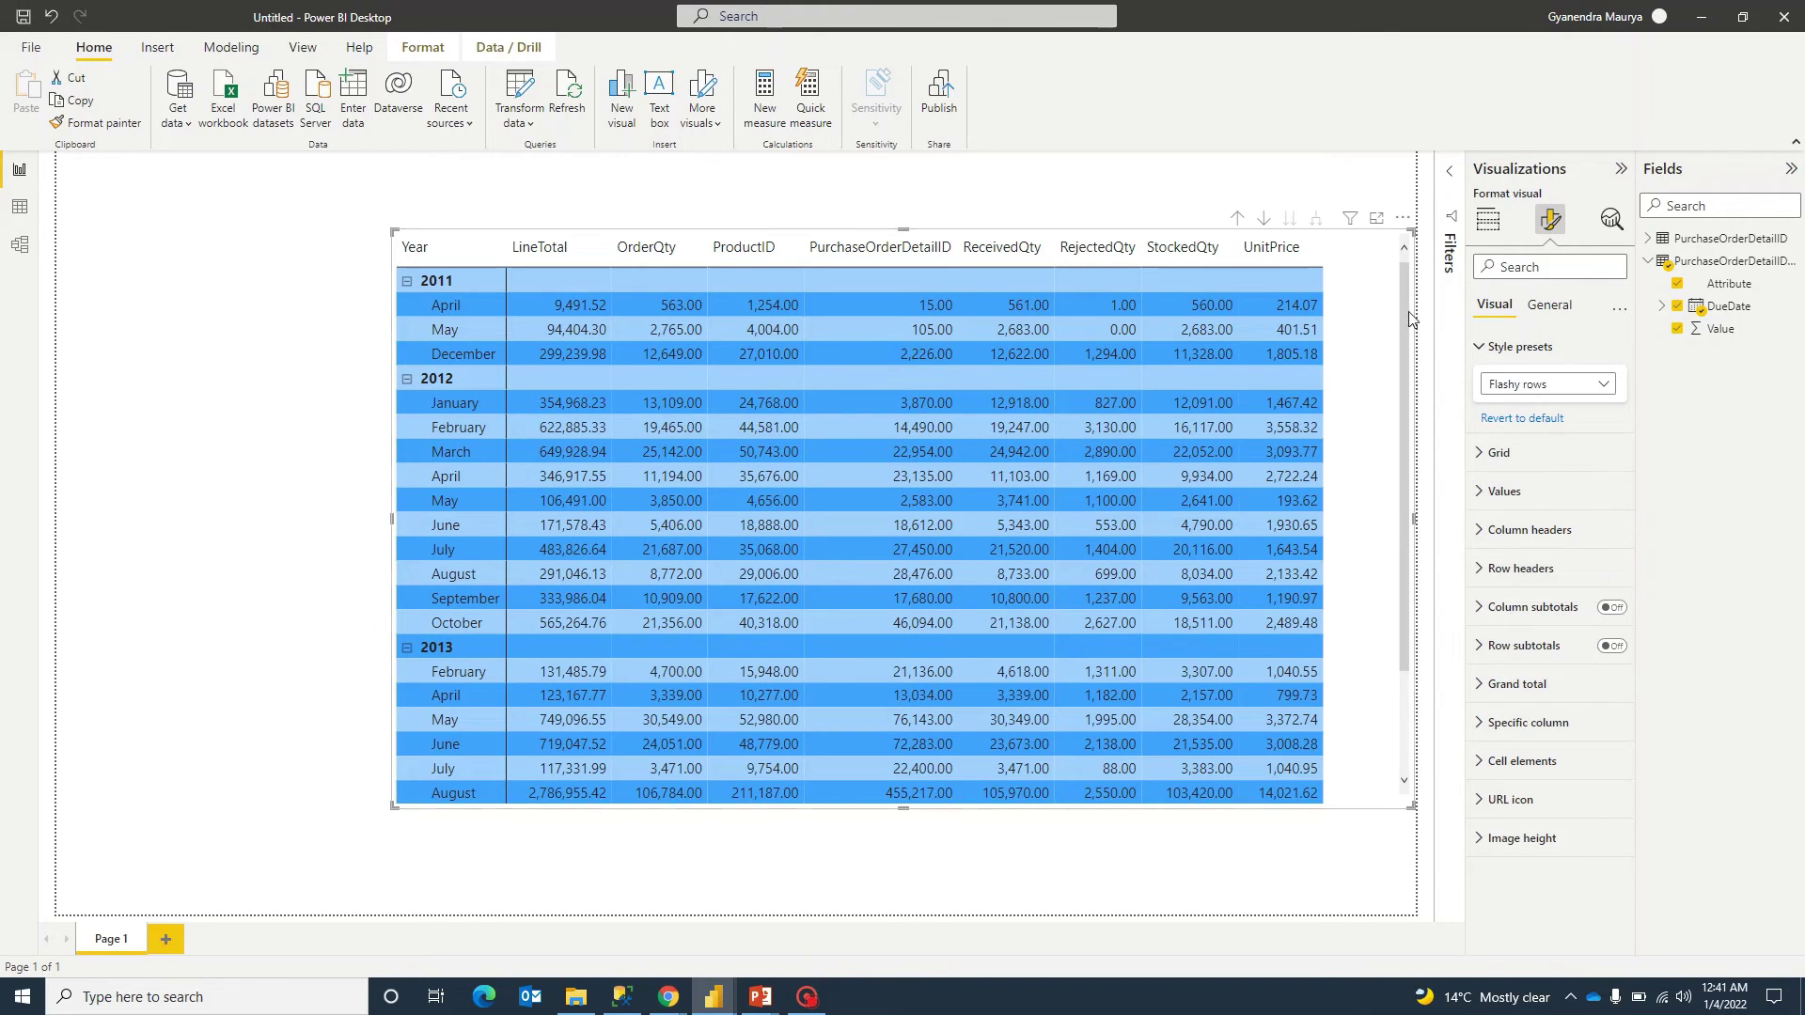
# Turn on the visual border and shadow effects for the matrix.
pyautogui.click(1551, 306)
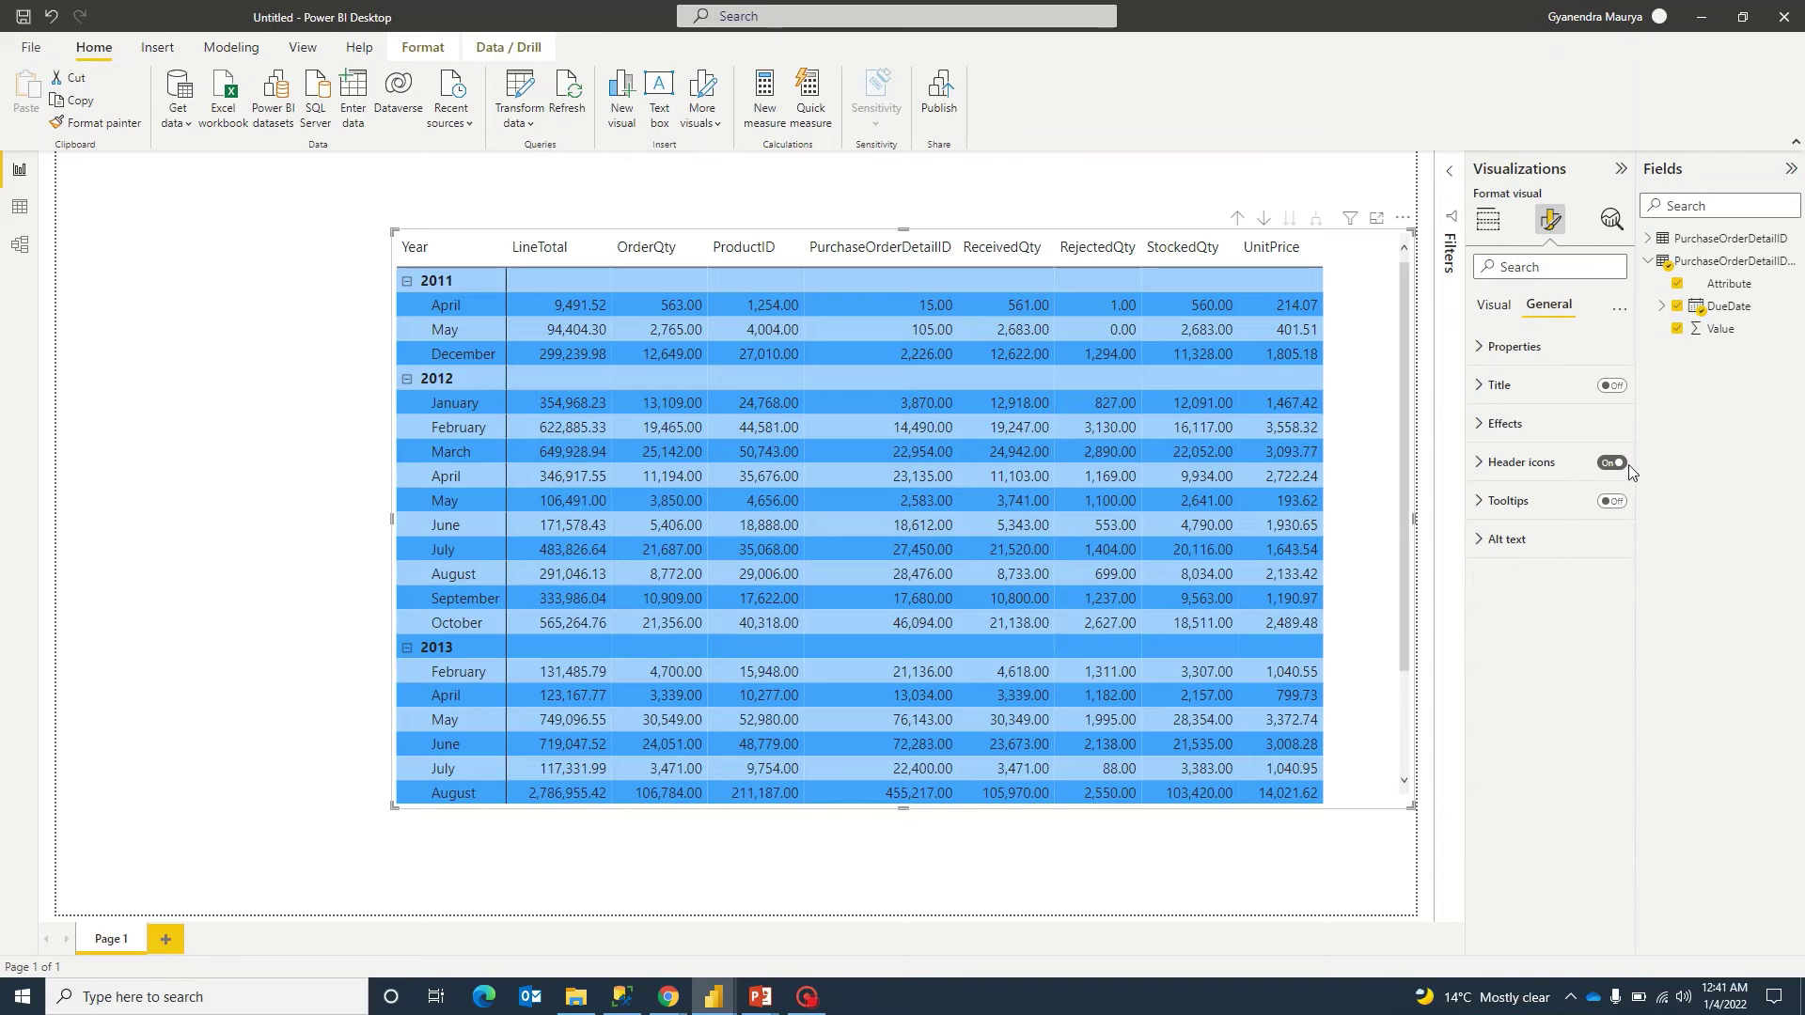
pyautogui.click(1496, 424)
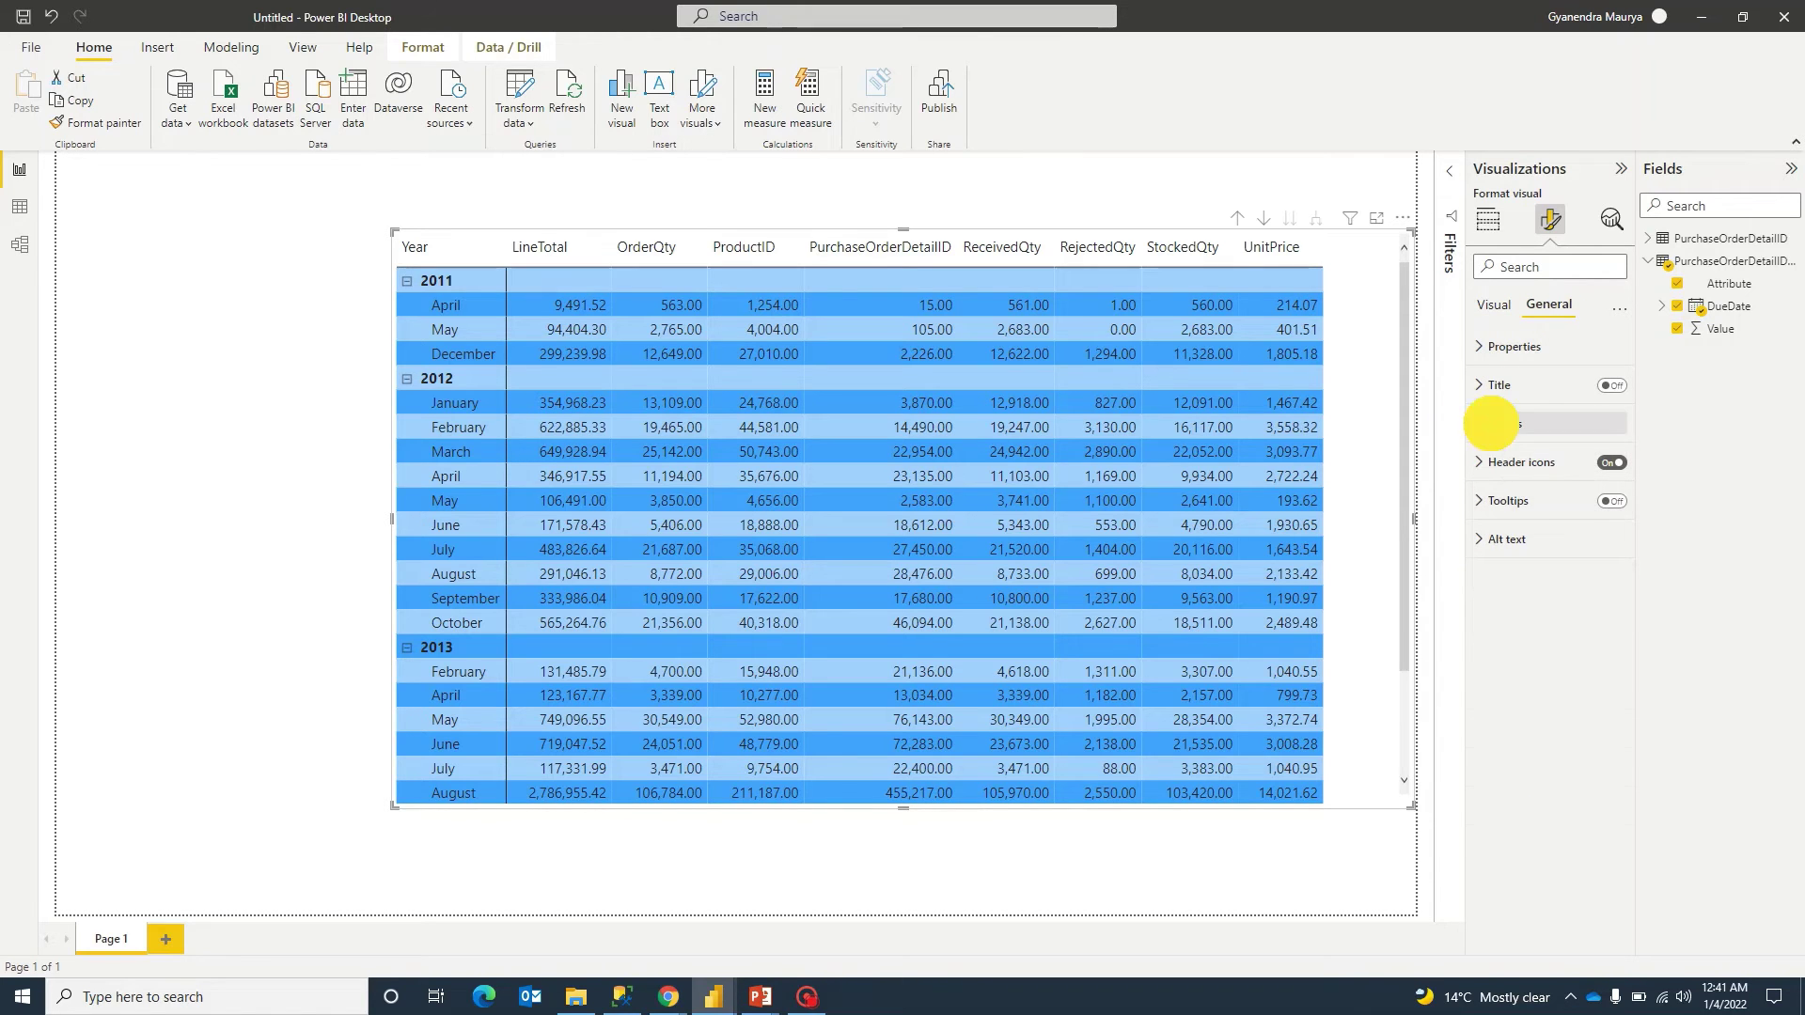
pyautogui.click(1605, 616)
pyautogui.click(1604, 661)
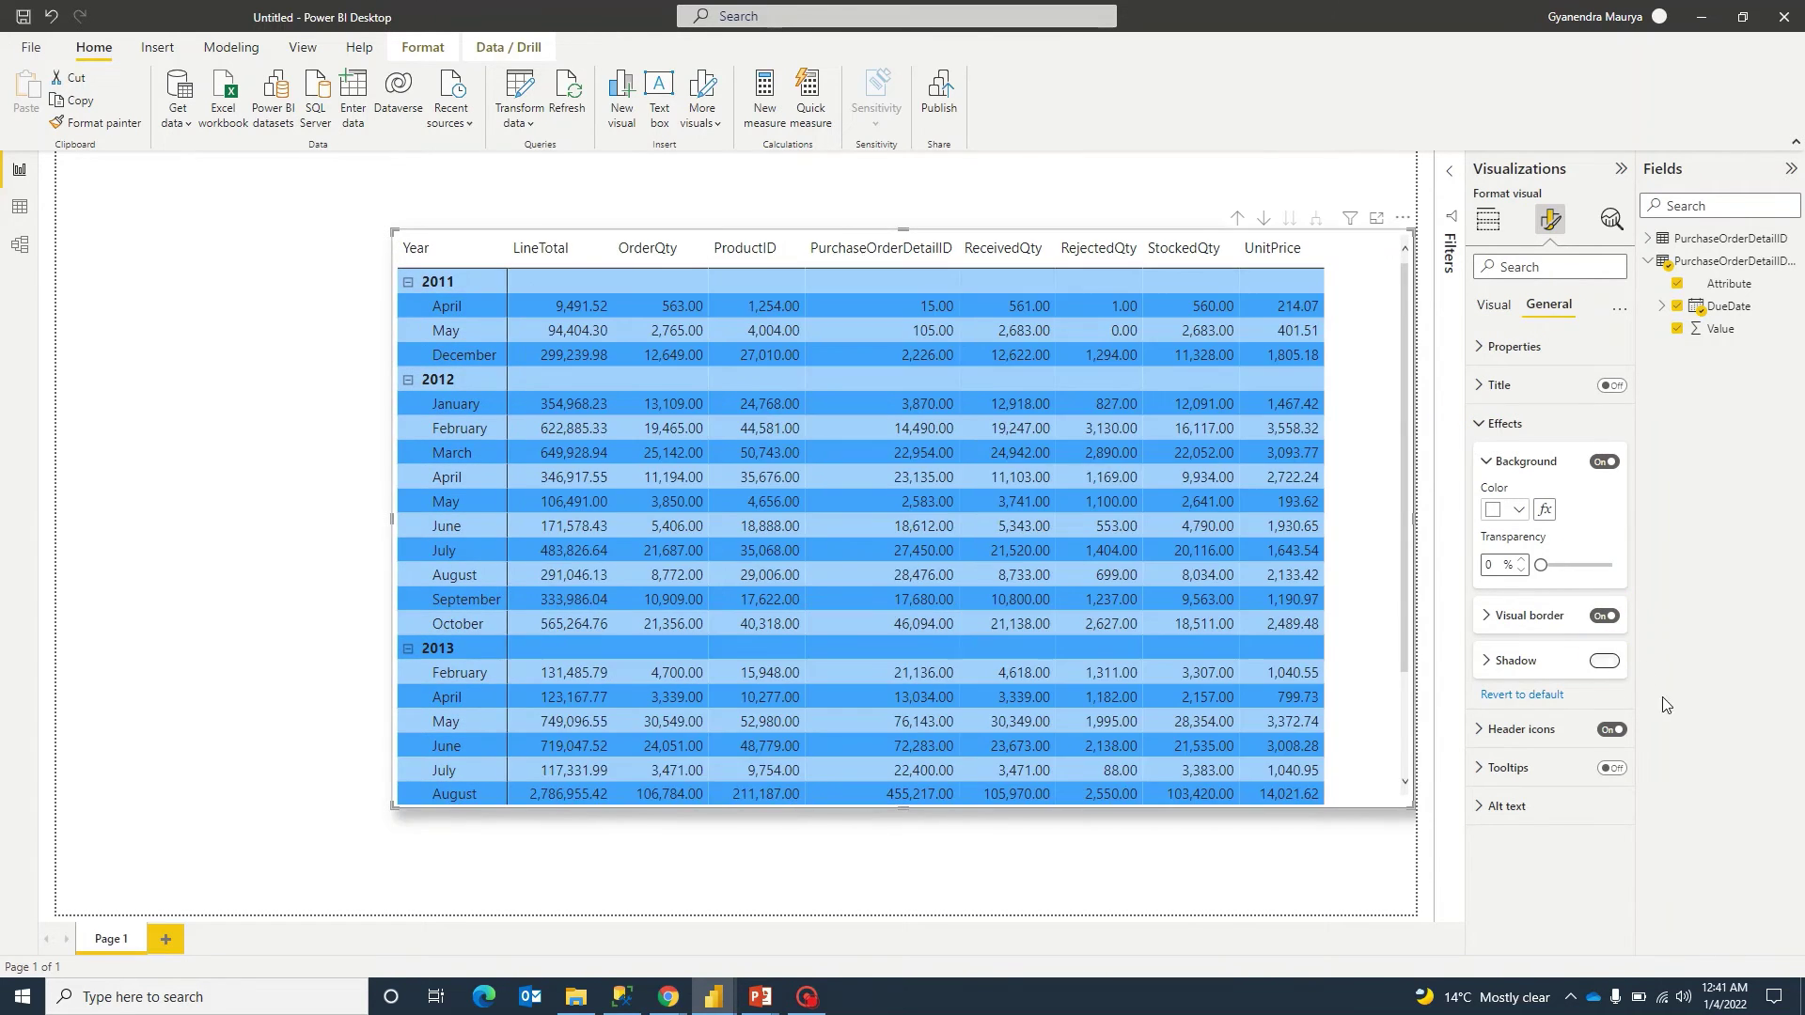
pyautogui.click(1497, 424)
# Set the background of the matrix's column headers to the light blue theme color.
pyautogui.click(1495, 307)
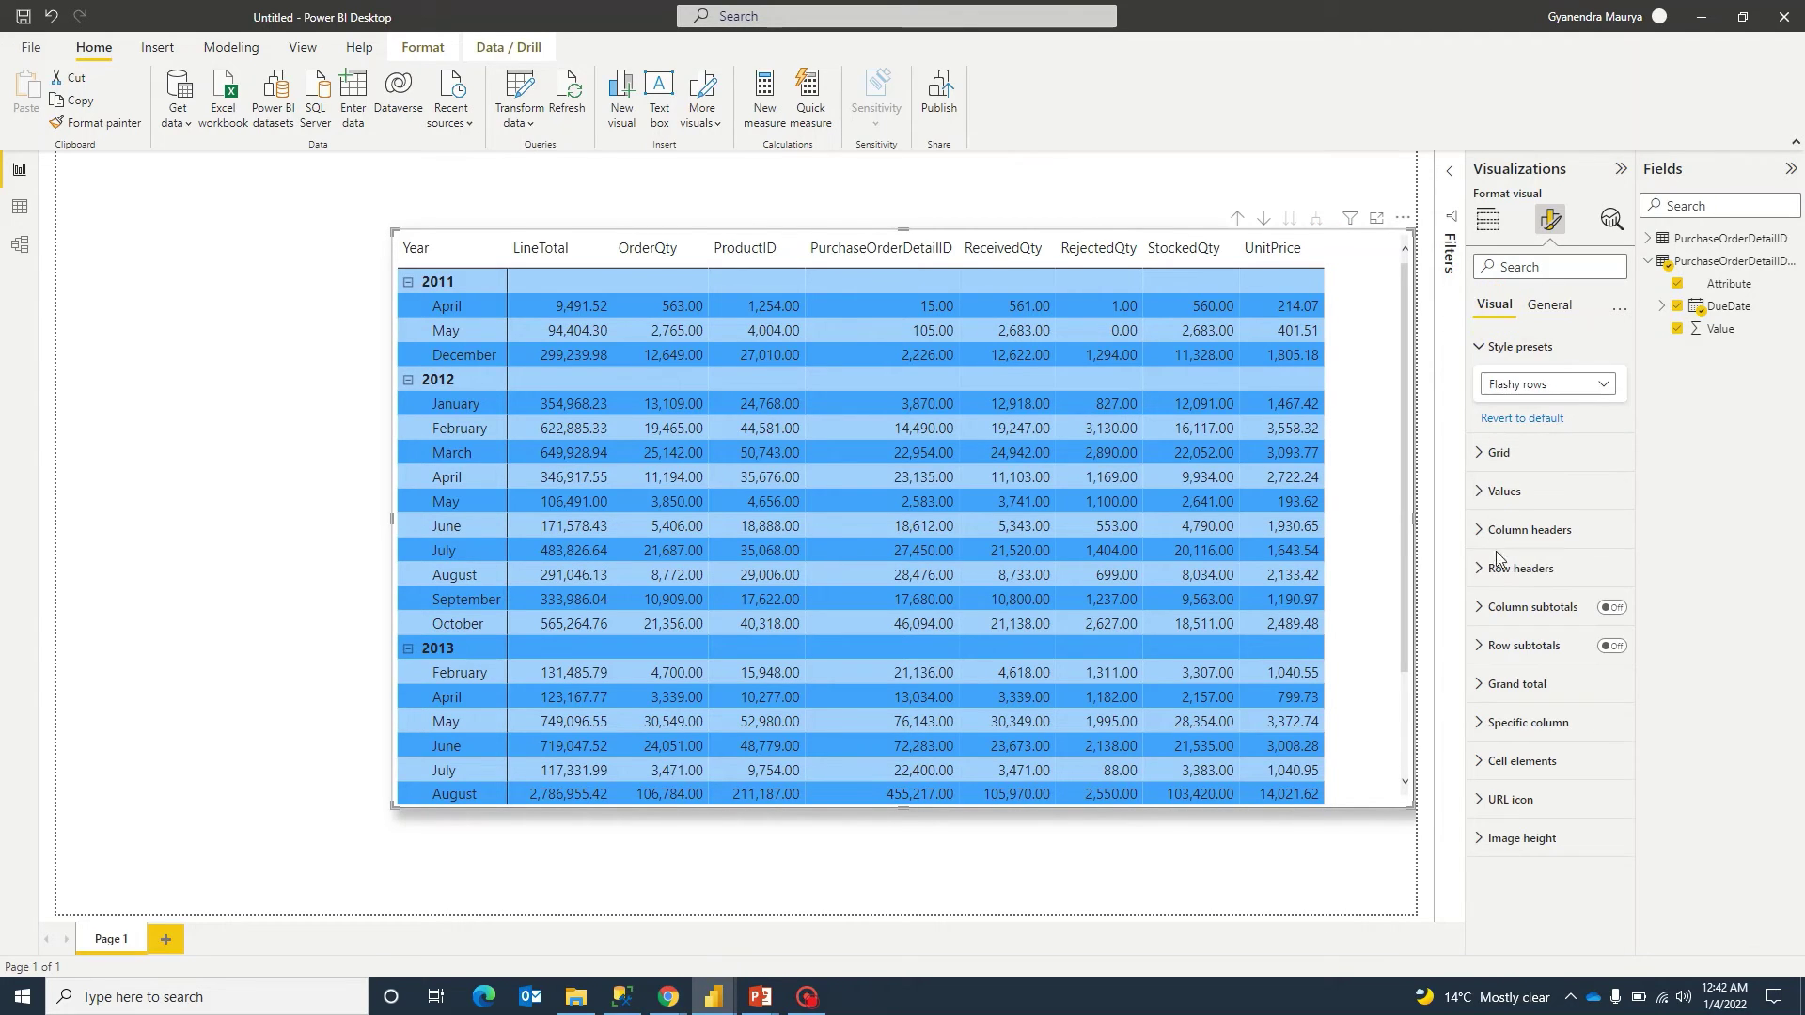
pyautogui.click(1478, 530)
pyautogui.click(1480, 567)
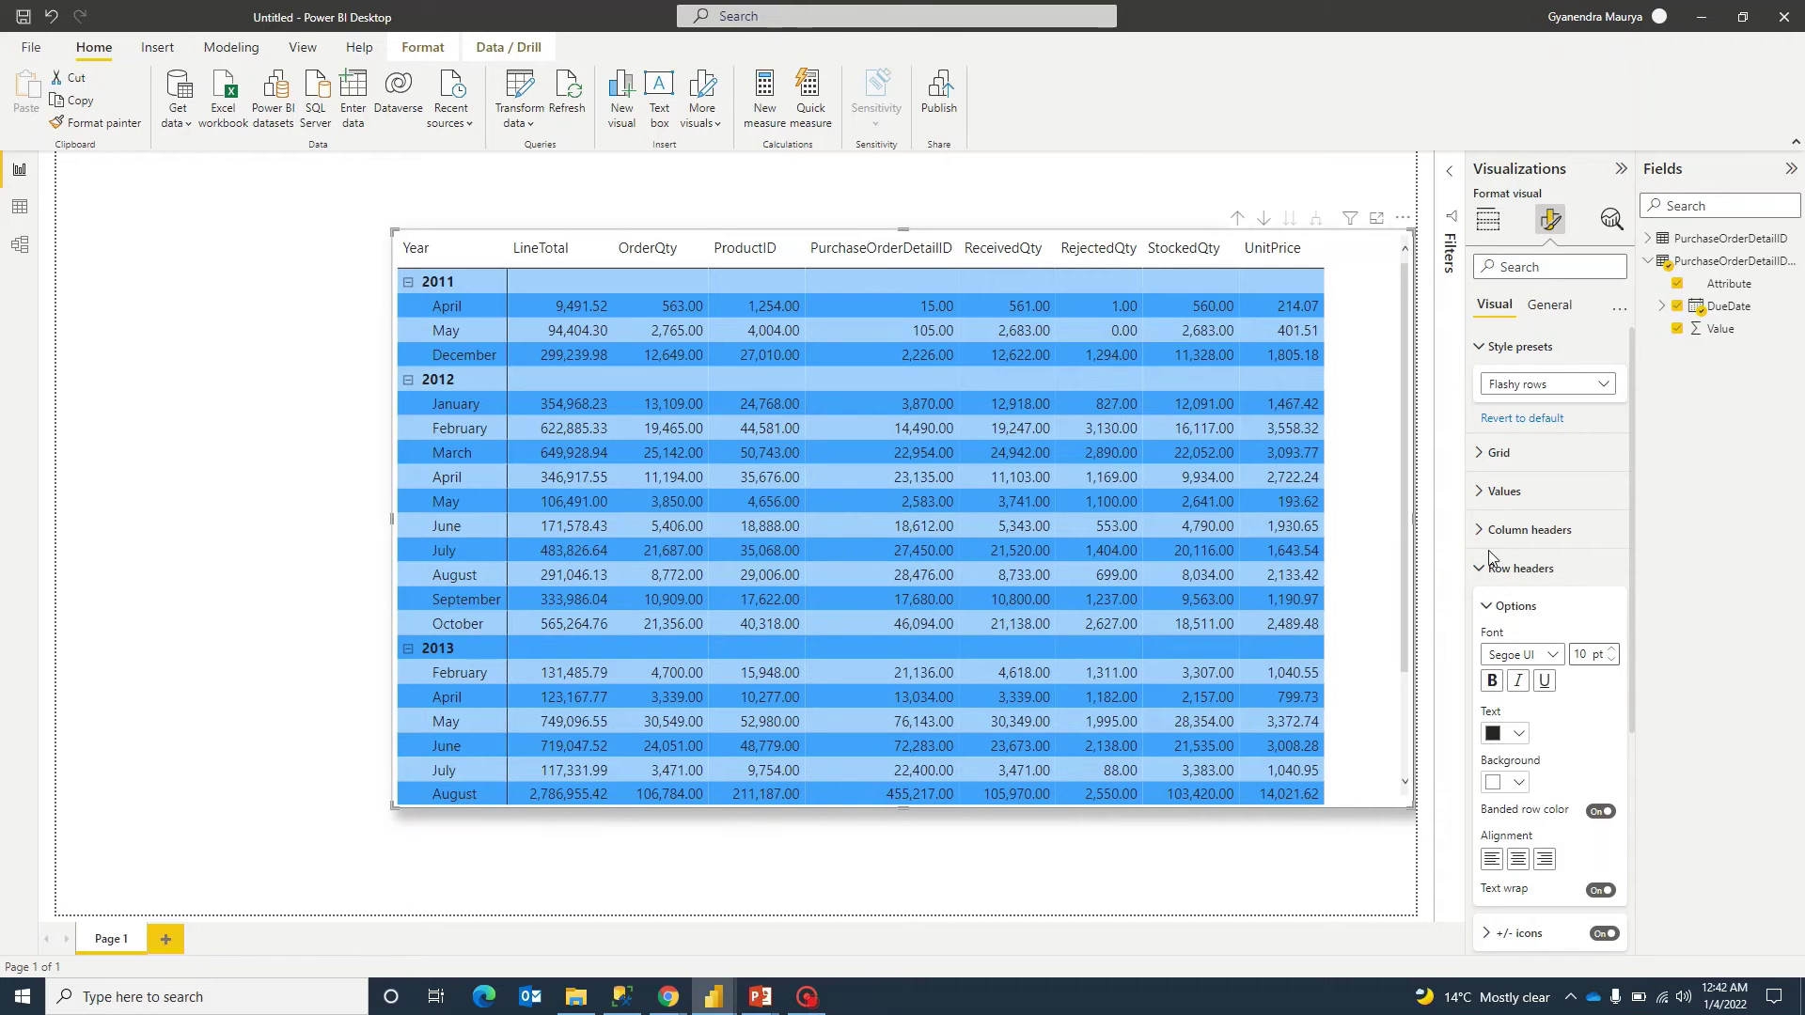
pyautogui.click(1490, 529)
pyautogui.click(1519, 745)
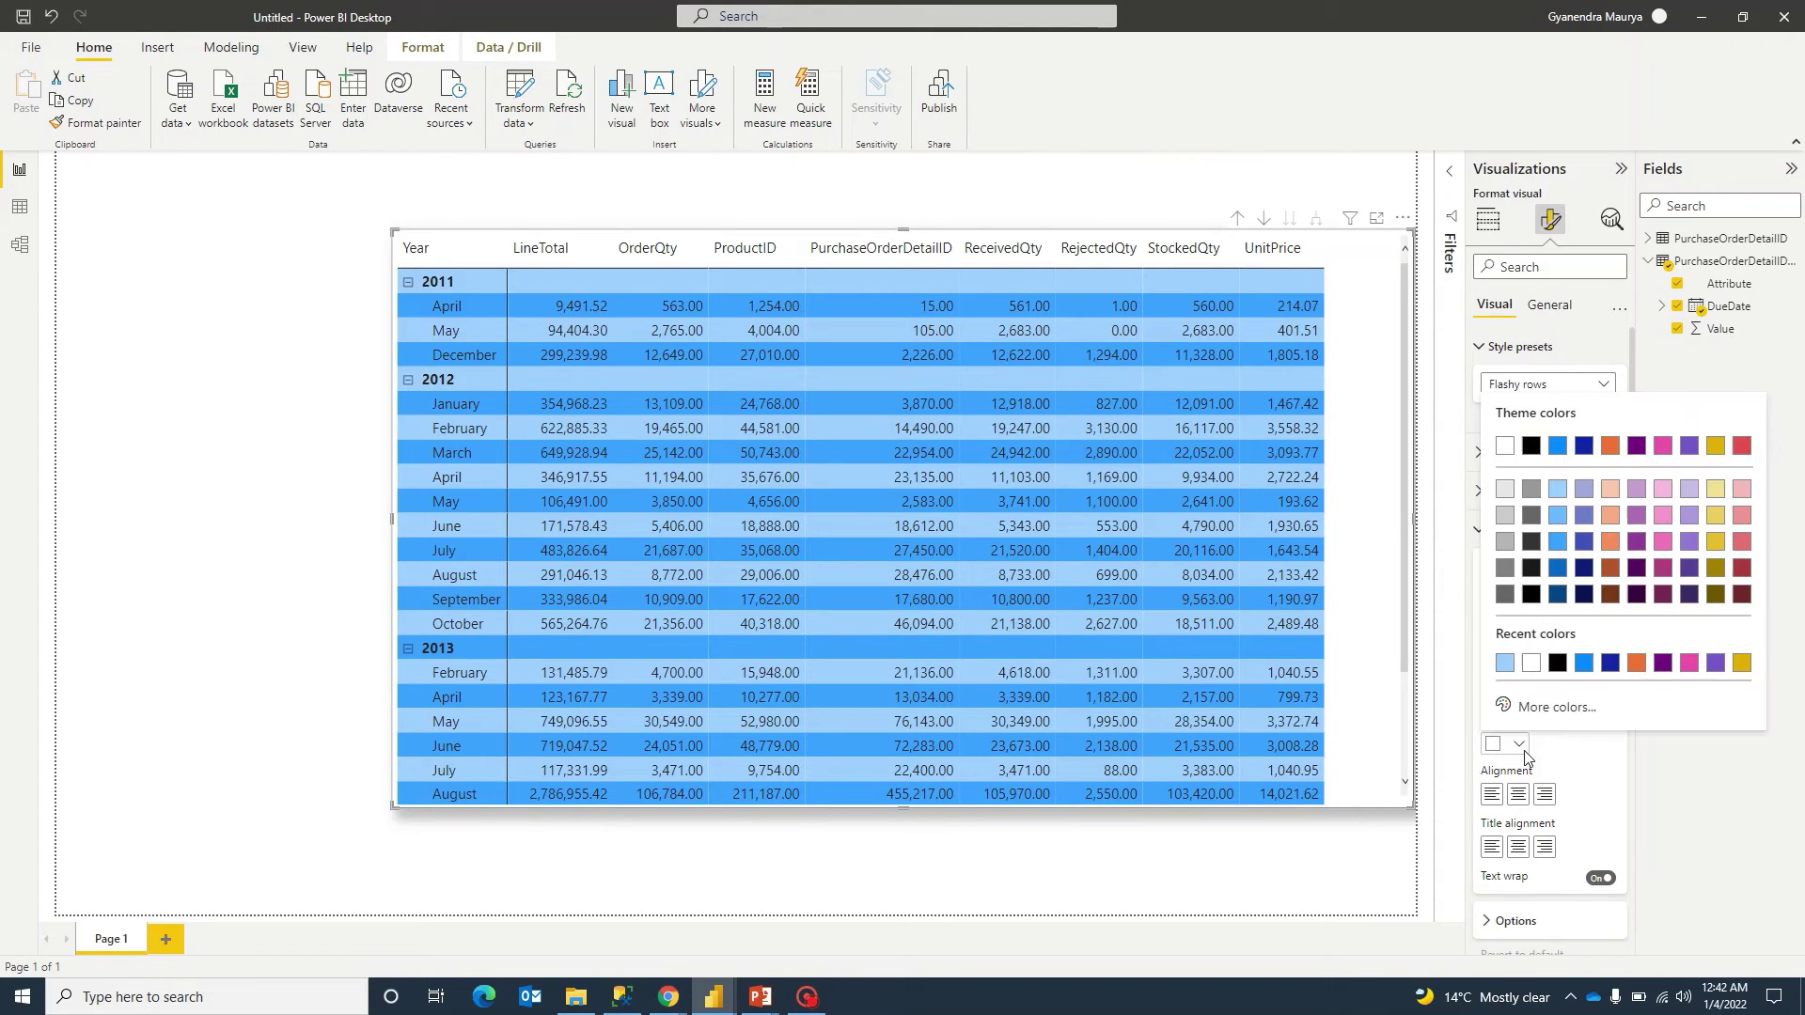
pyautogui.click(1558, 495)
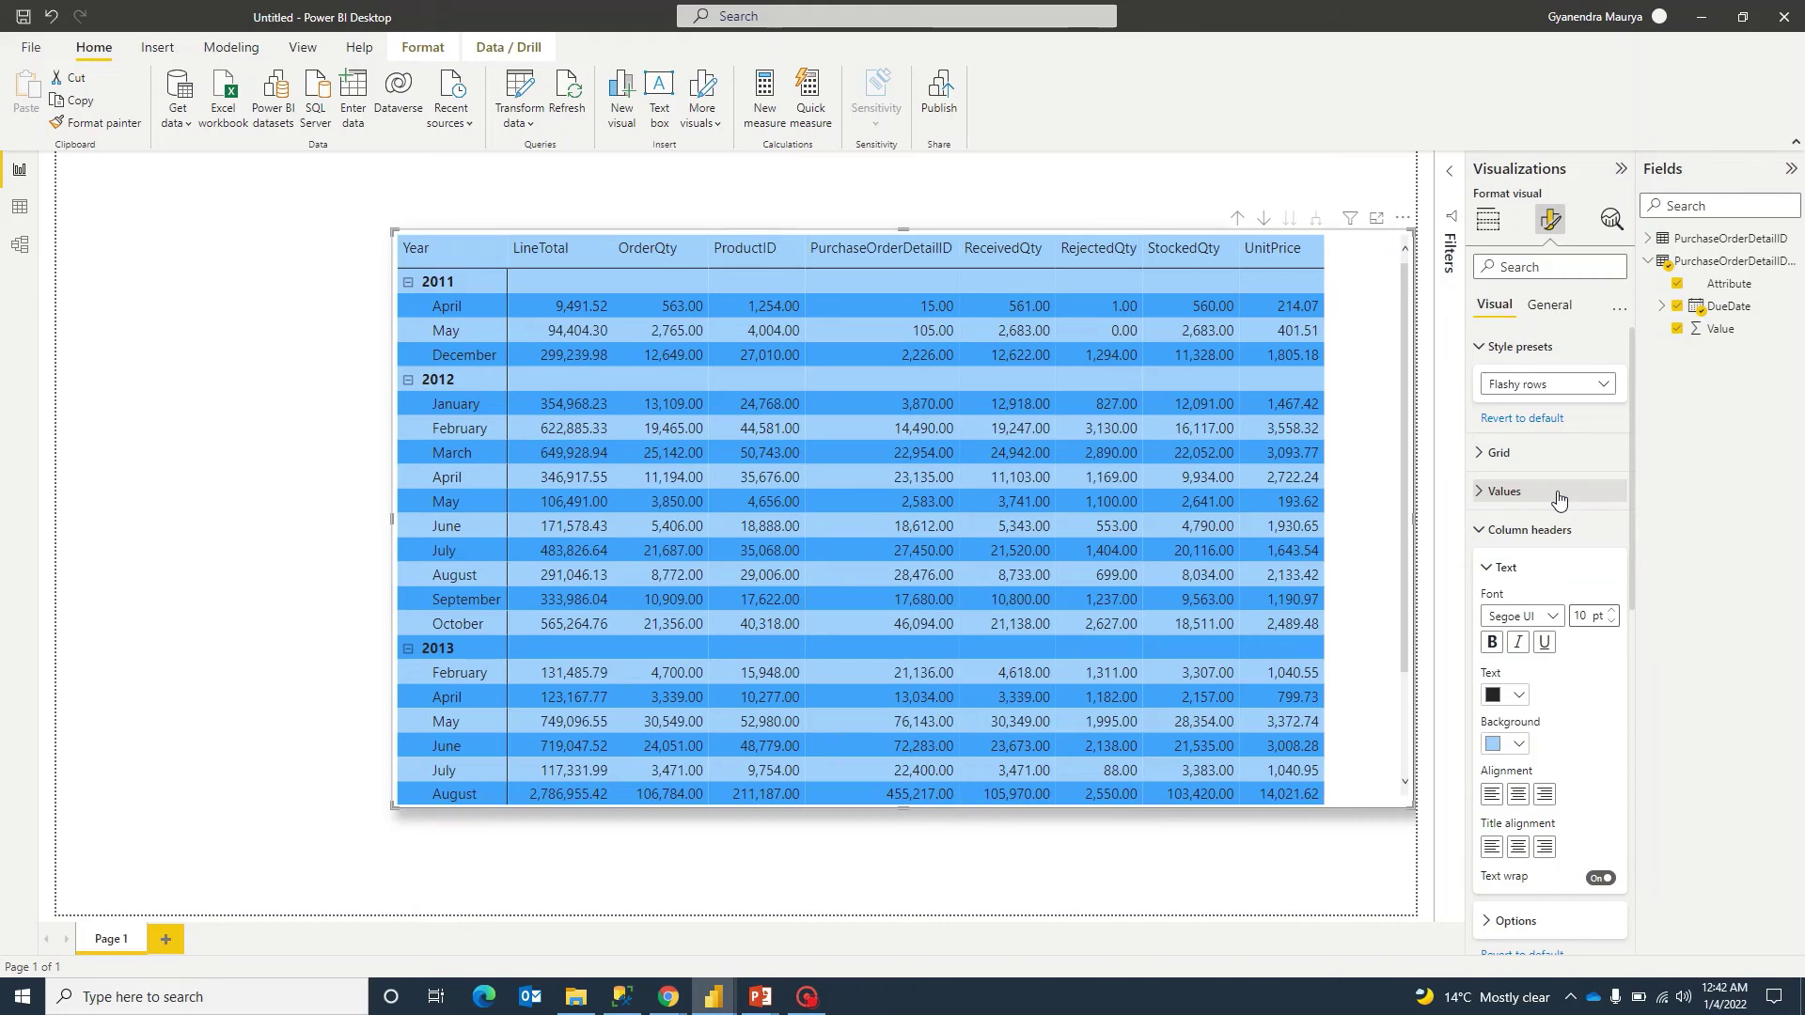
# Add a slicer on the Attribute field, shrink it to fit its list and place it in the free space beside the matrix.
pyautogui.click(187, 375)
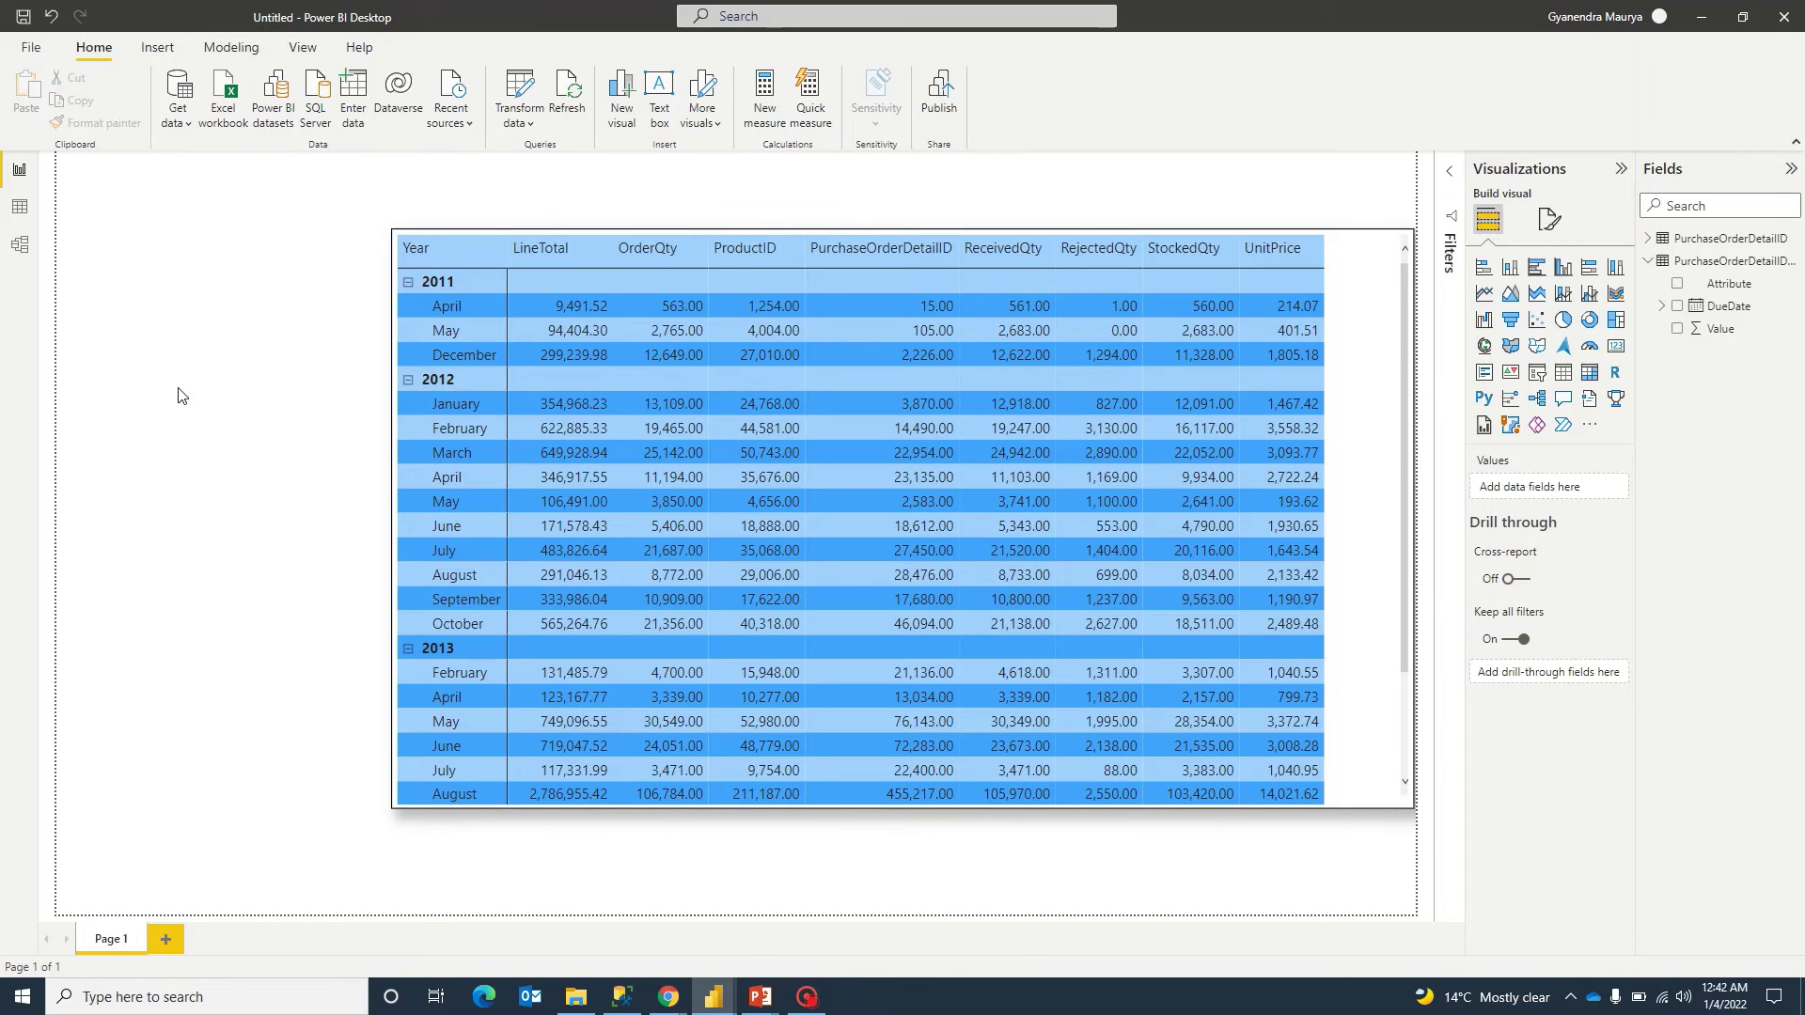
pyautogui.click(1537, 372)
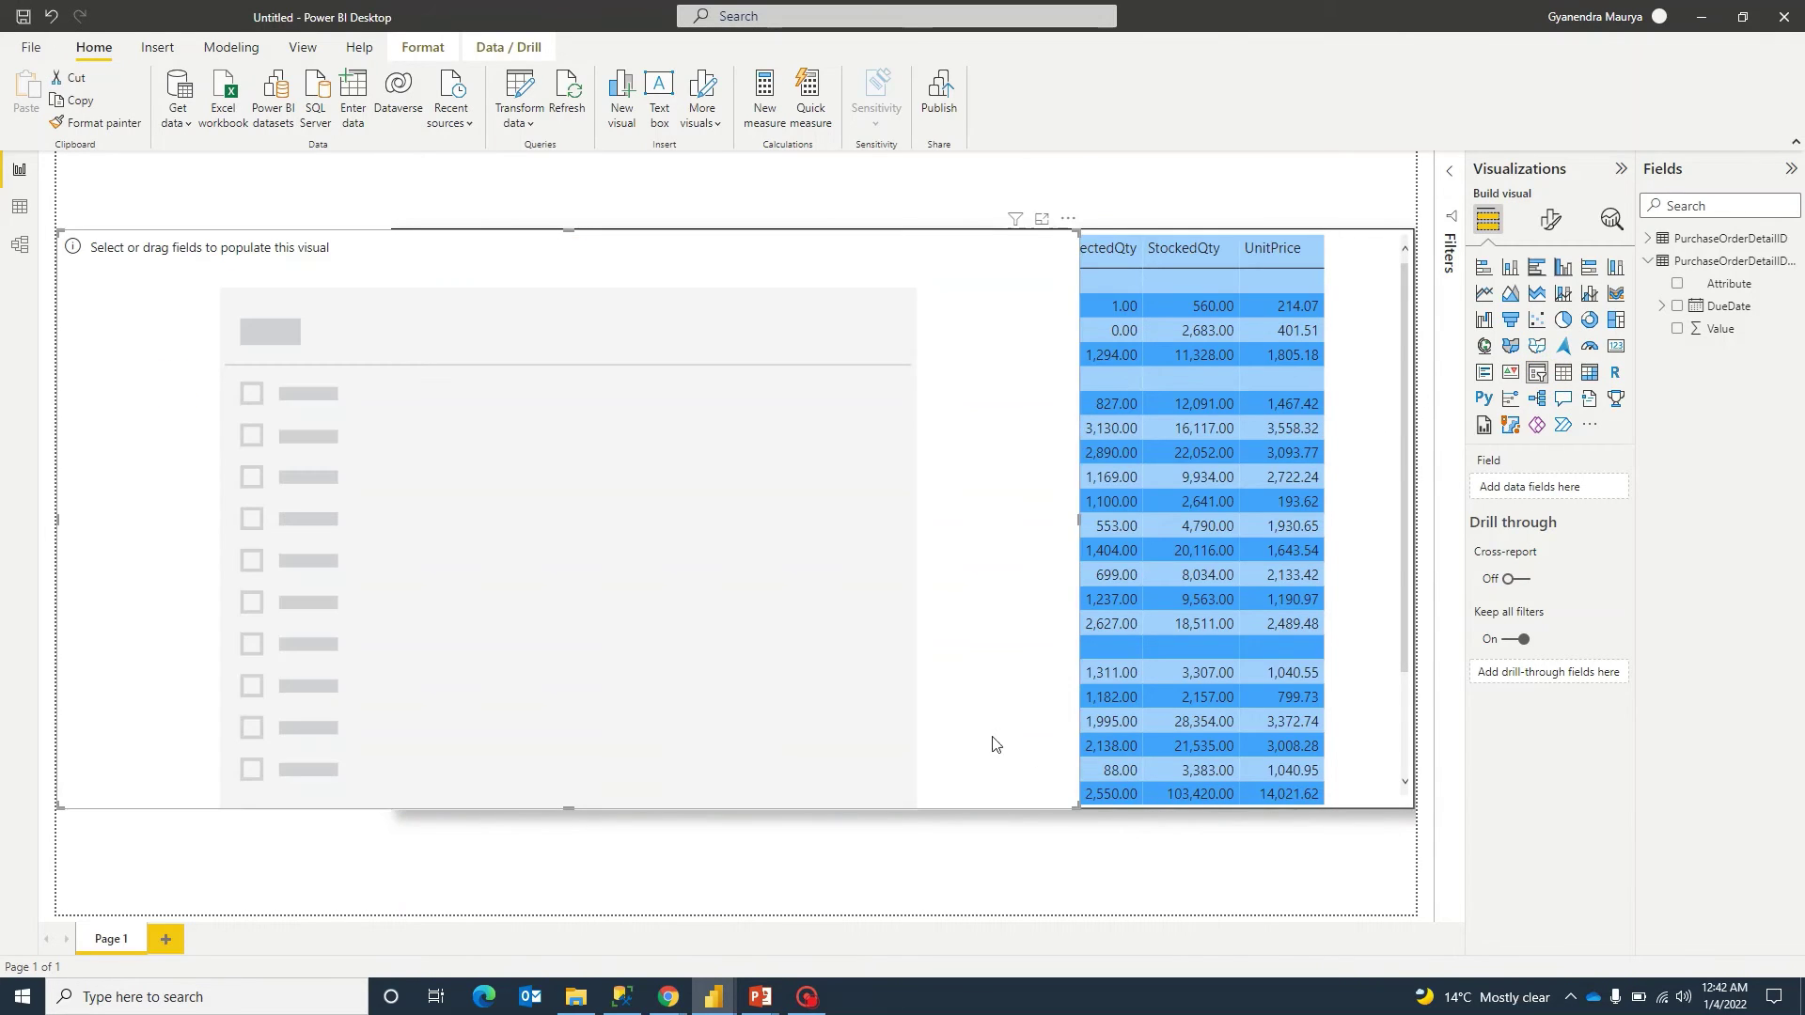
pyautogui.moveTo(1079, 808); pyautogui.dragTo(283, 584)
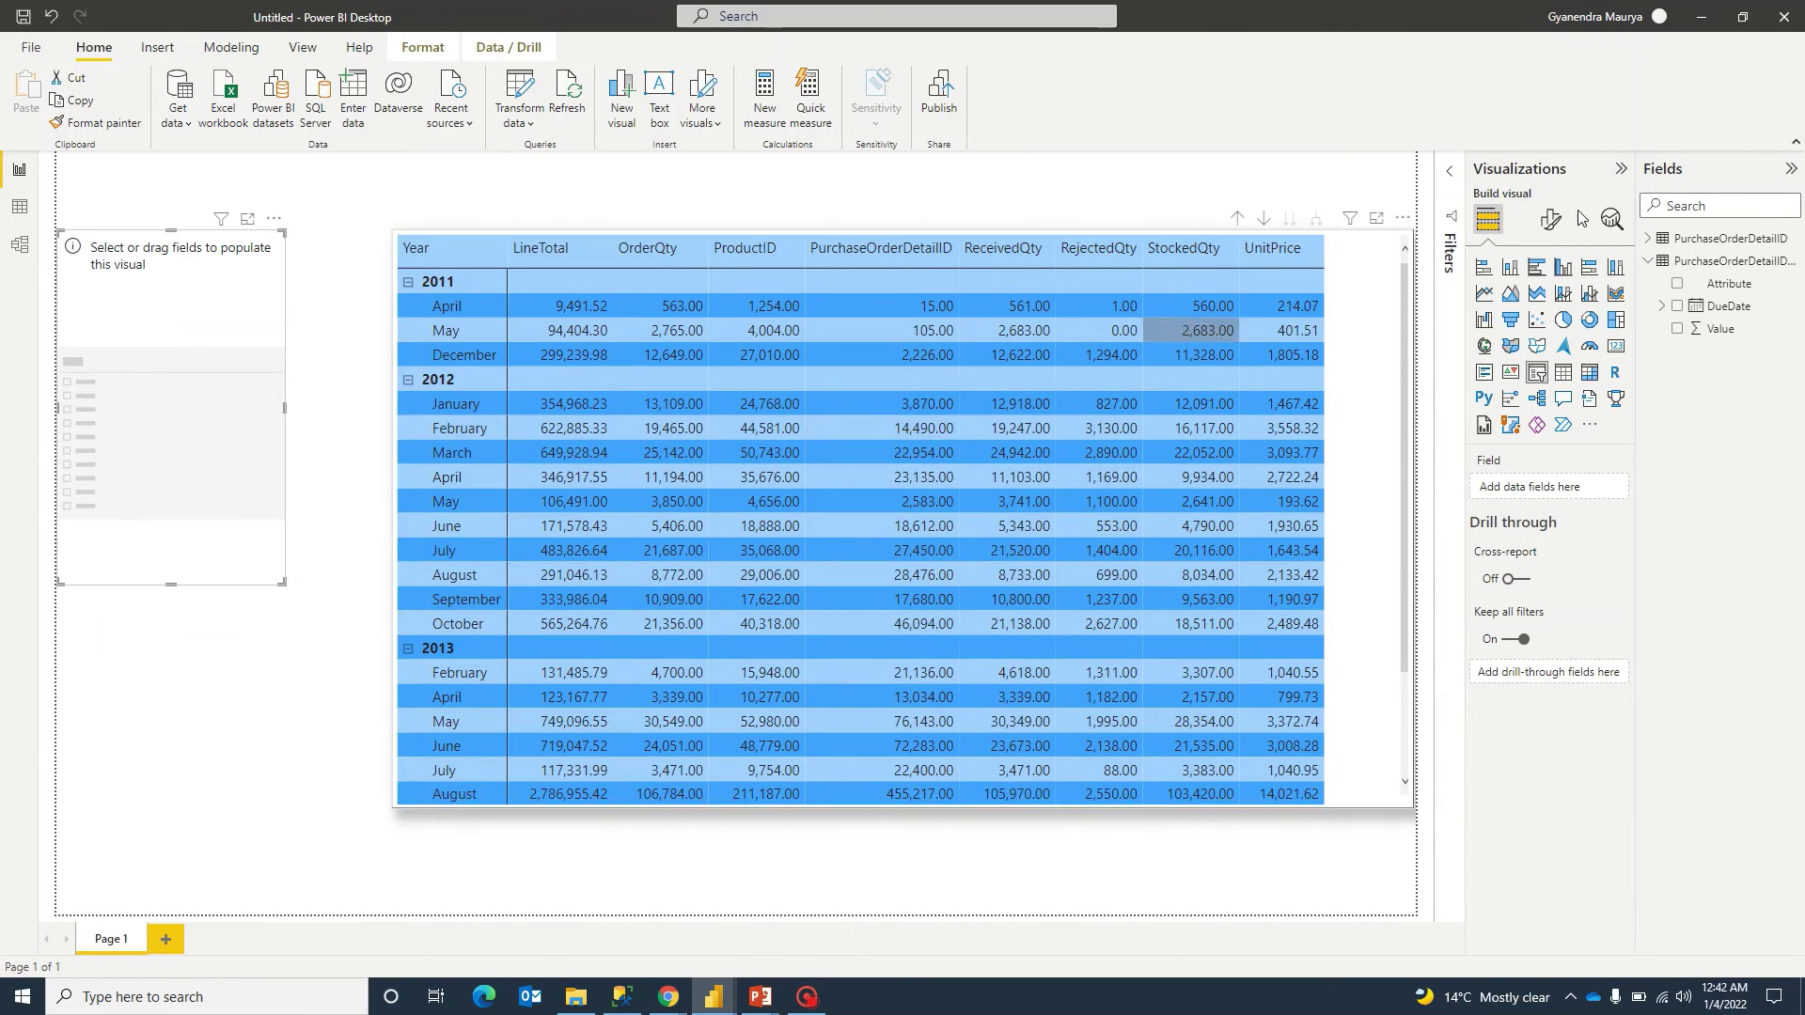
pyautogui.click(1677, 284)
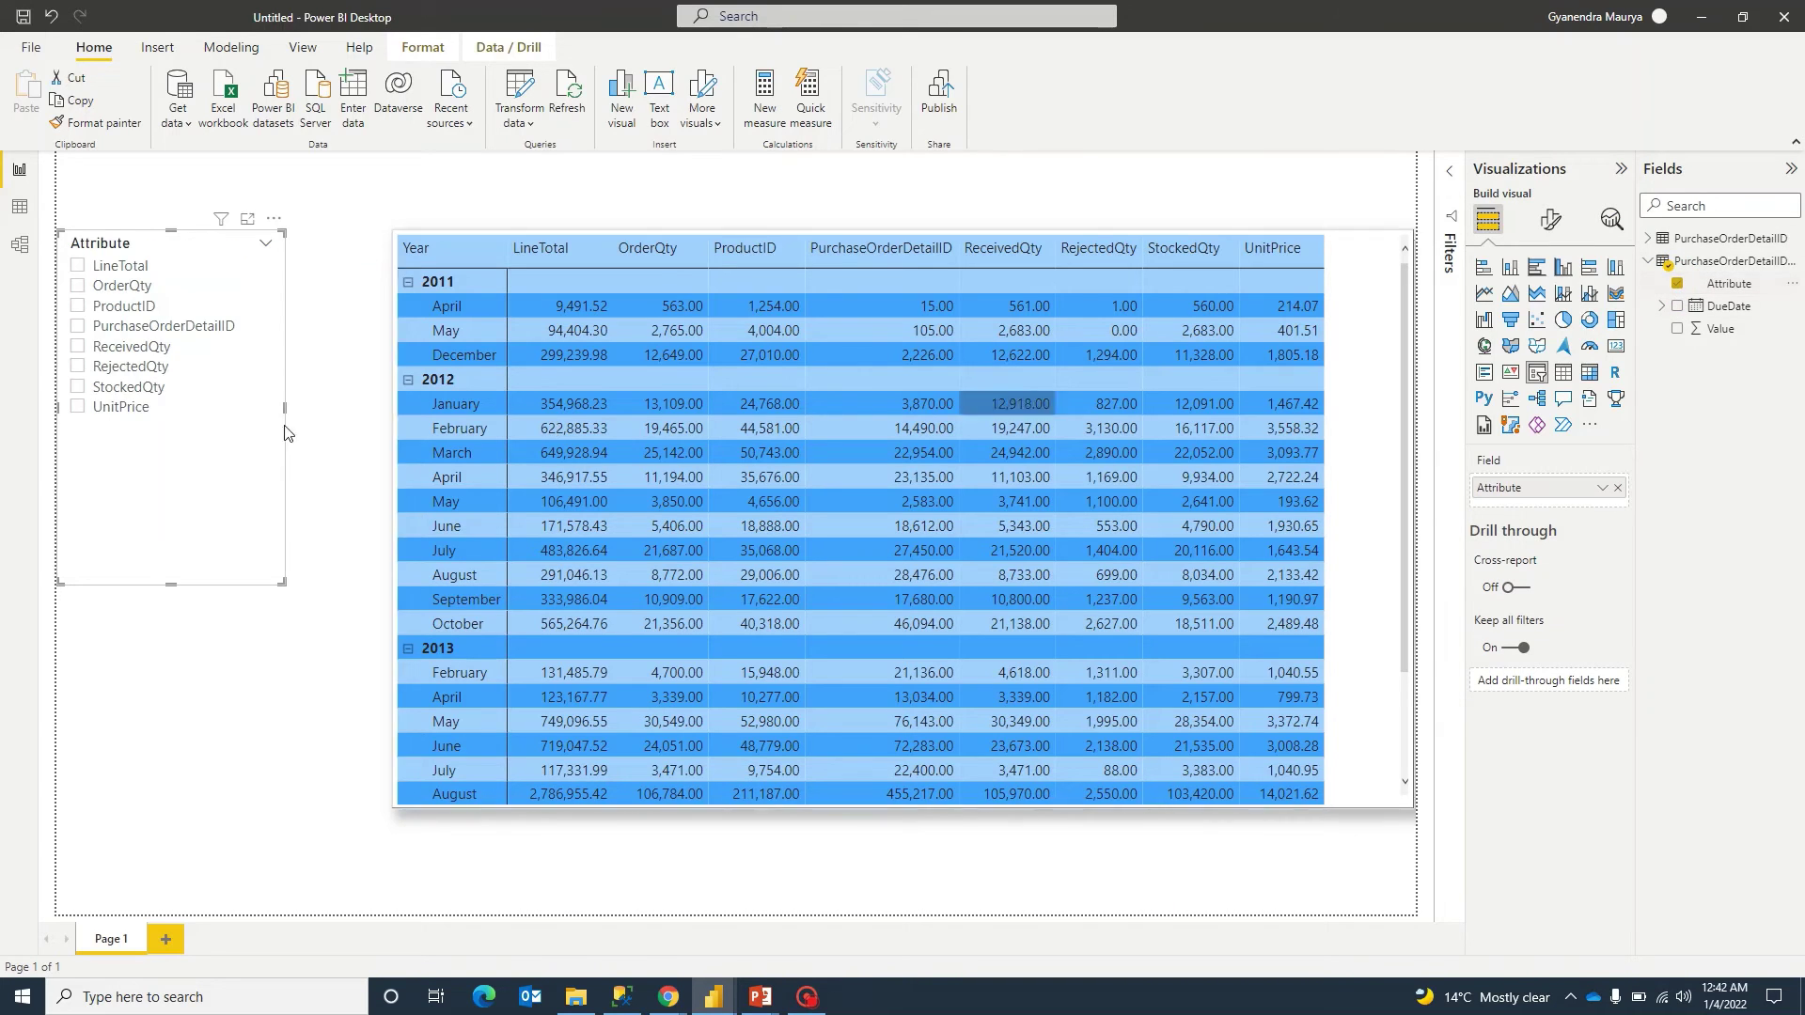
pyautogui.click(280, 571)
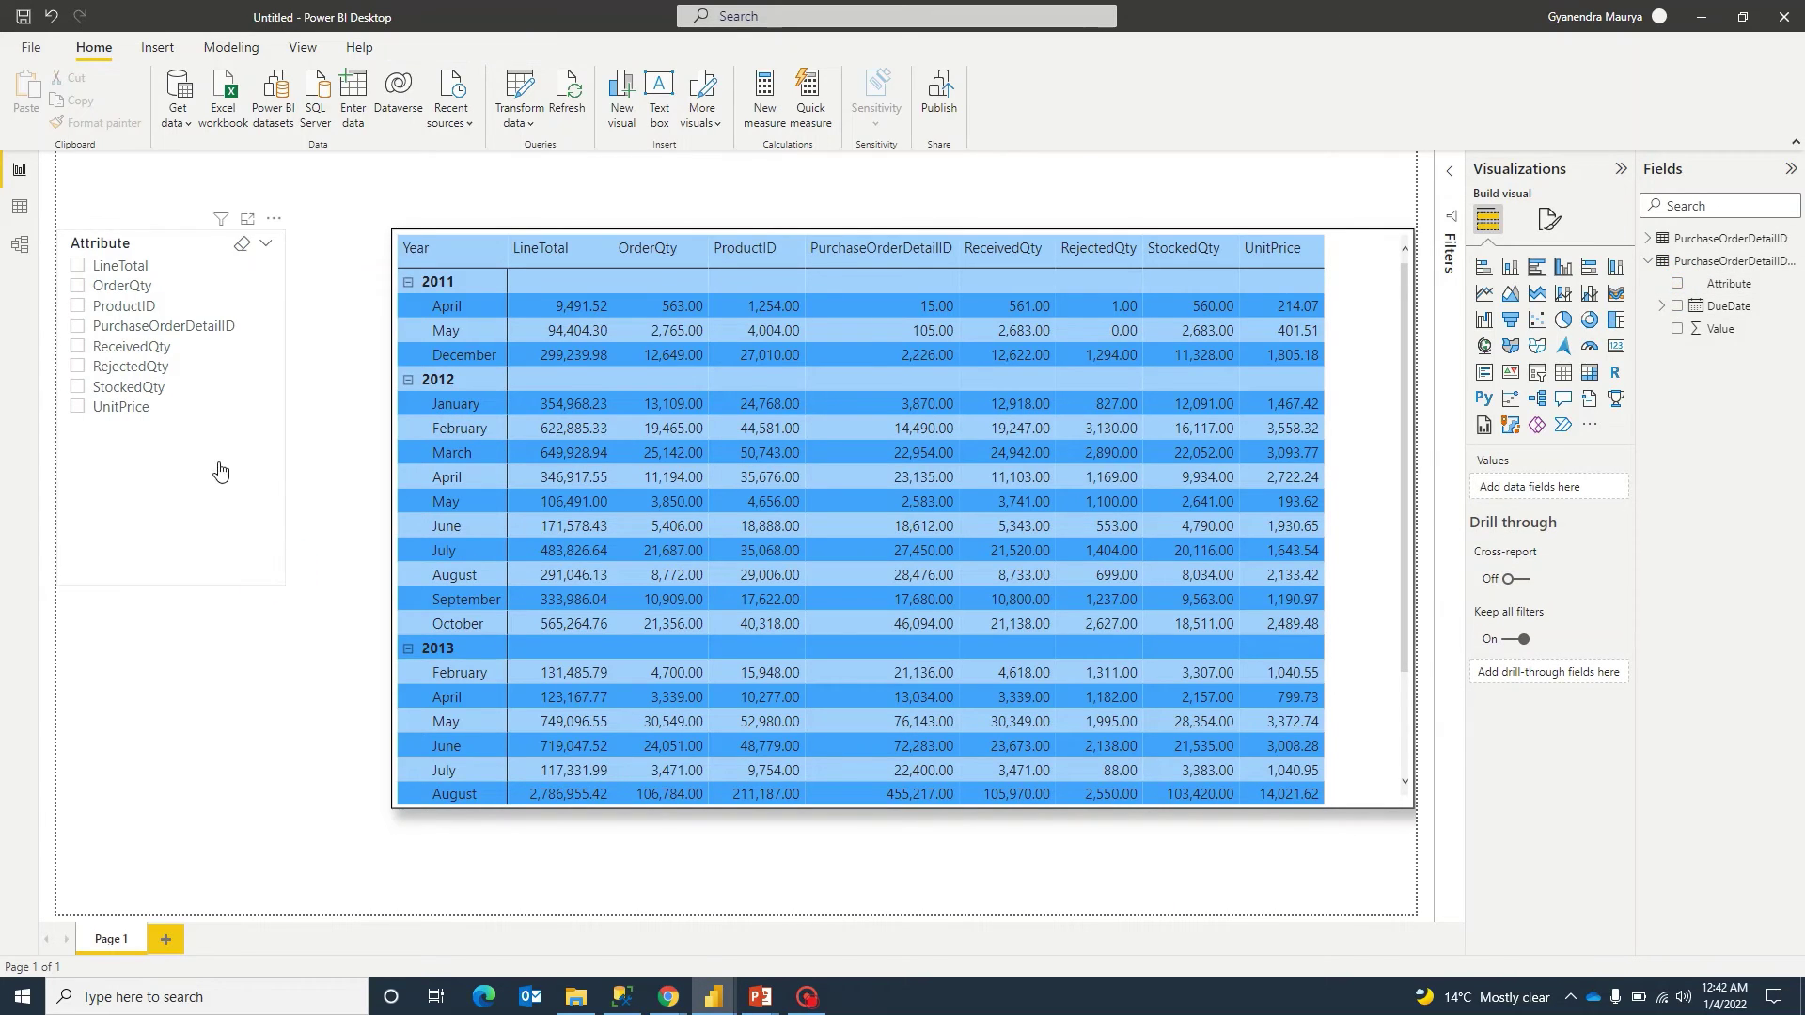
pyautogui.moveTo(280, 584); pyautogui.dragTo(284, 459)
pyautogui.moveTo(198, 246); pyautogui.dragTo(232, 282)
# Change the slicer header's title text to "Select Columns to add in view".
pyautogui.click(1551, 219)
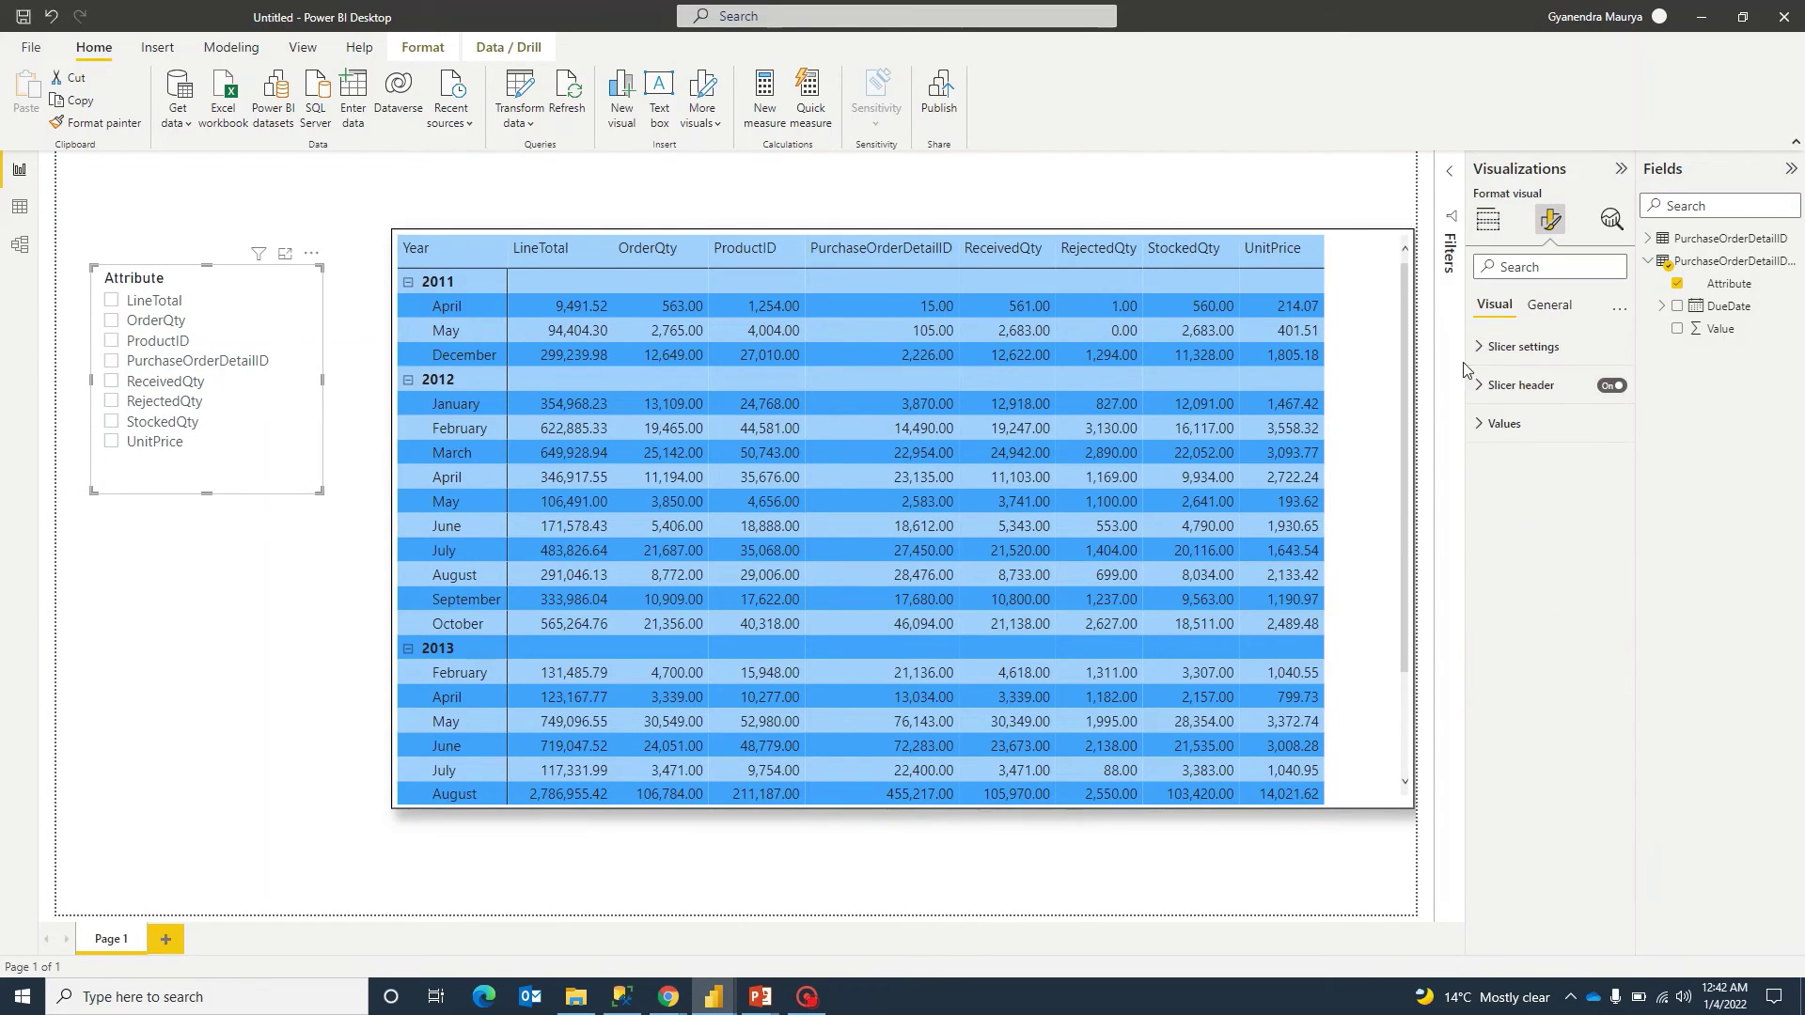
pyautogui.click(1481, 394)
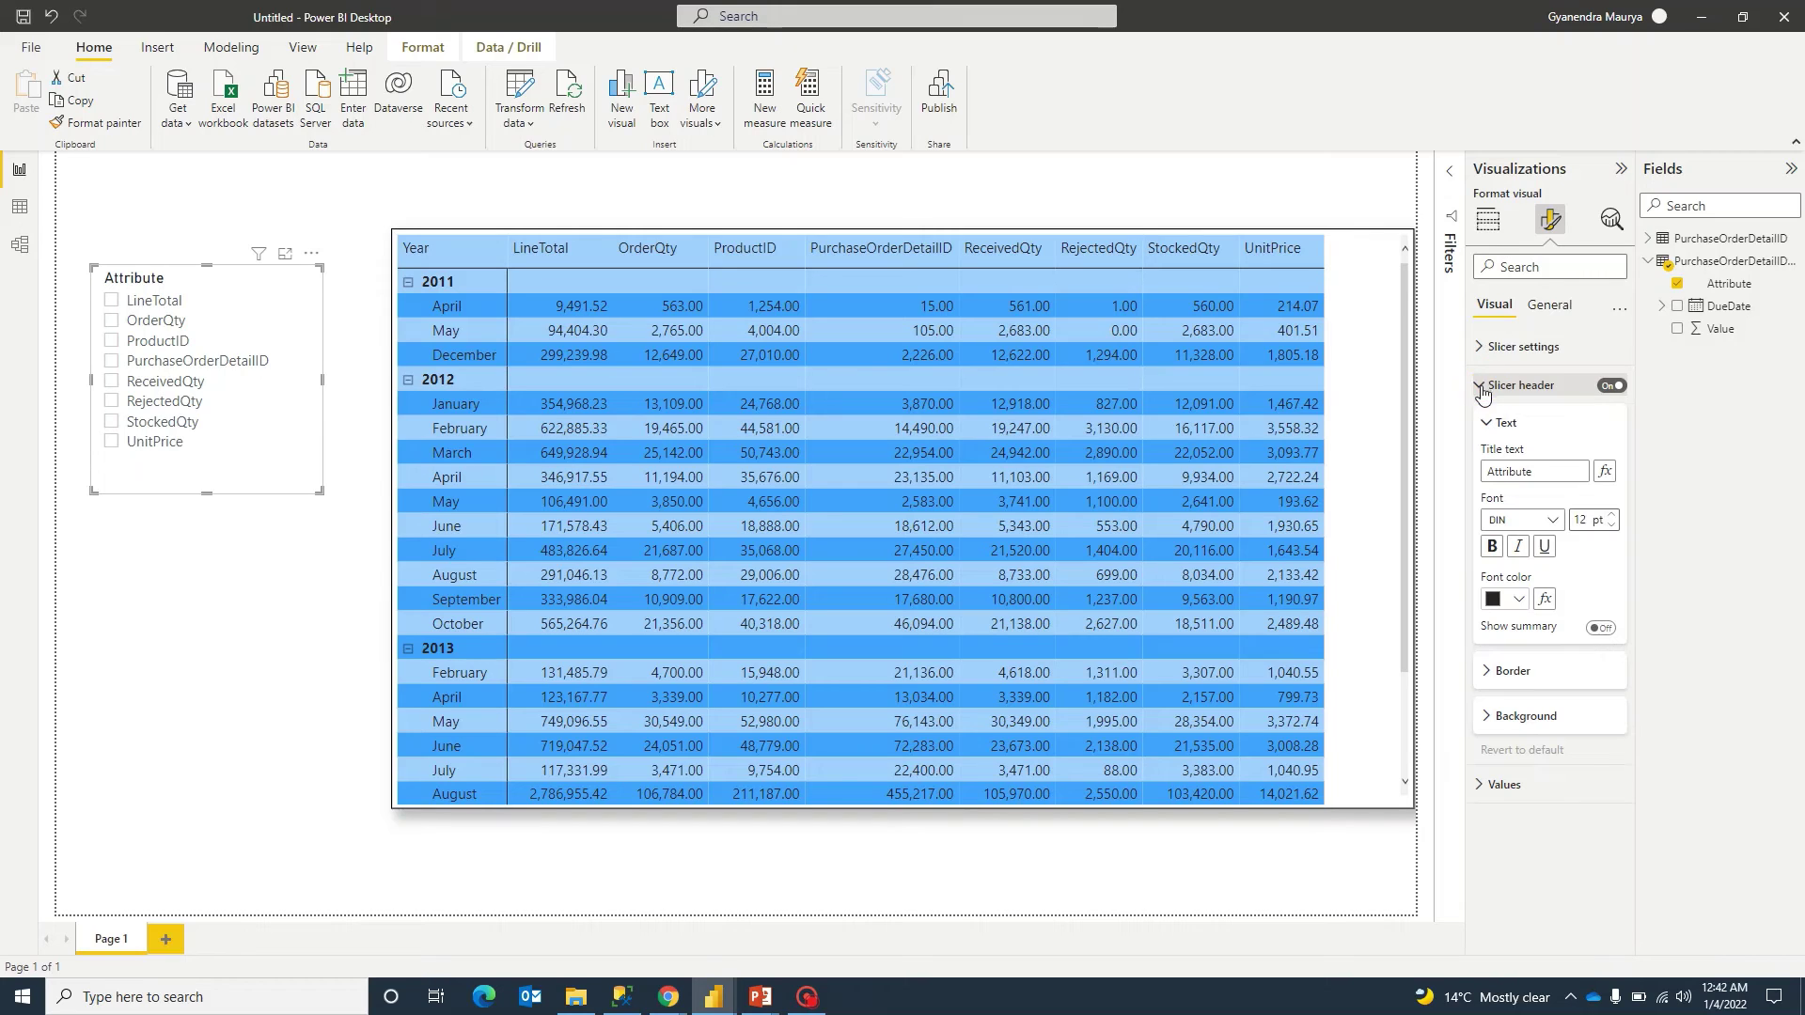
pyautogui.moveTo(1566, 471); pyautogui.dragTo(1481, 473)
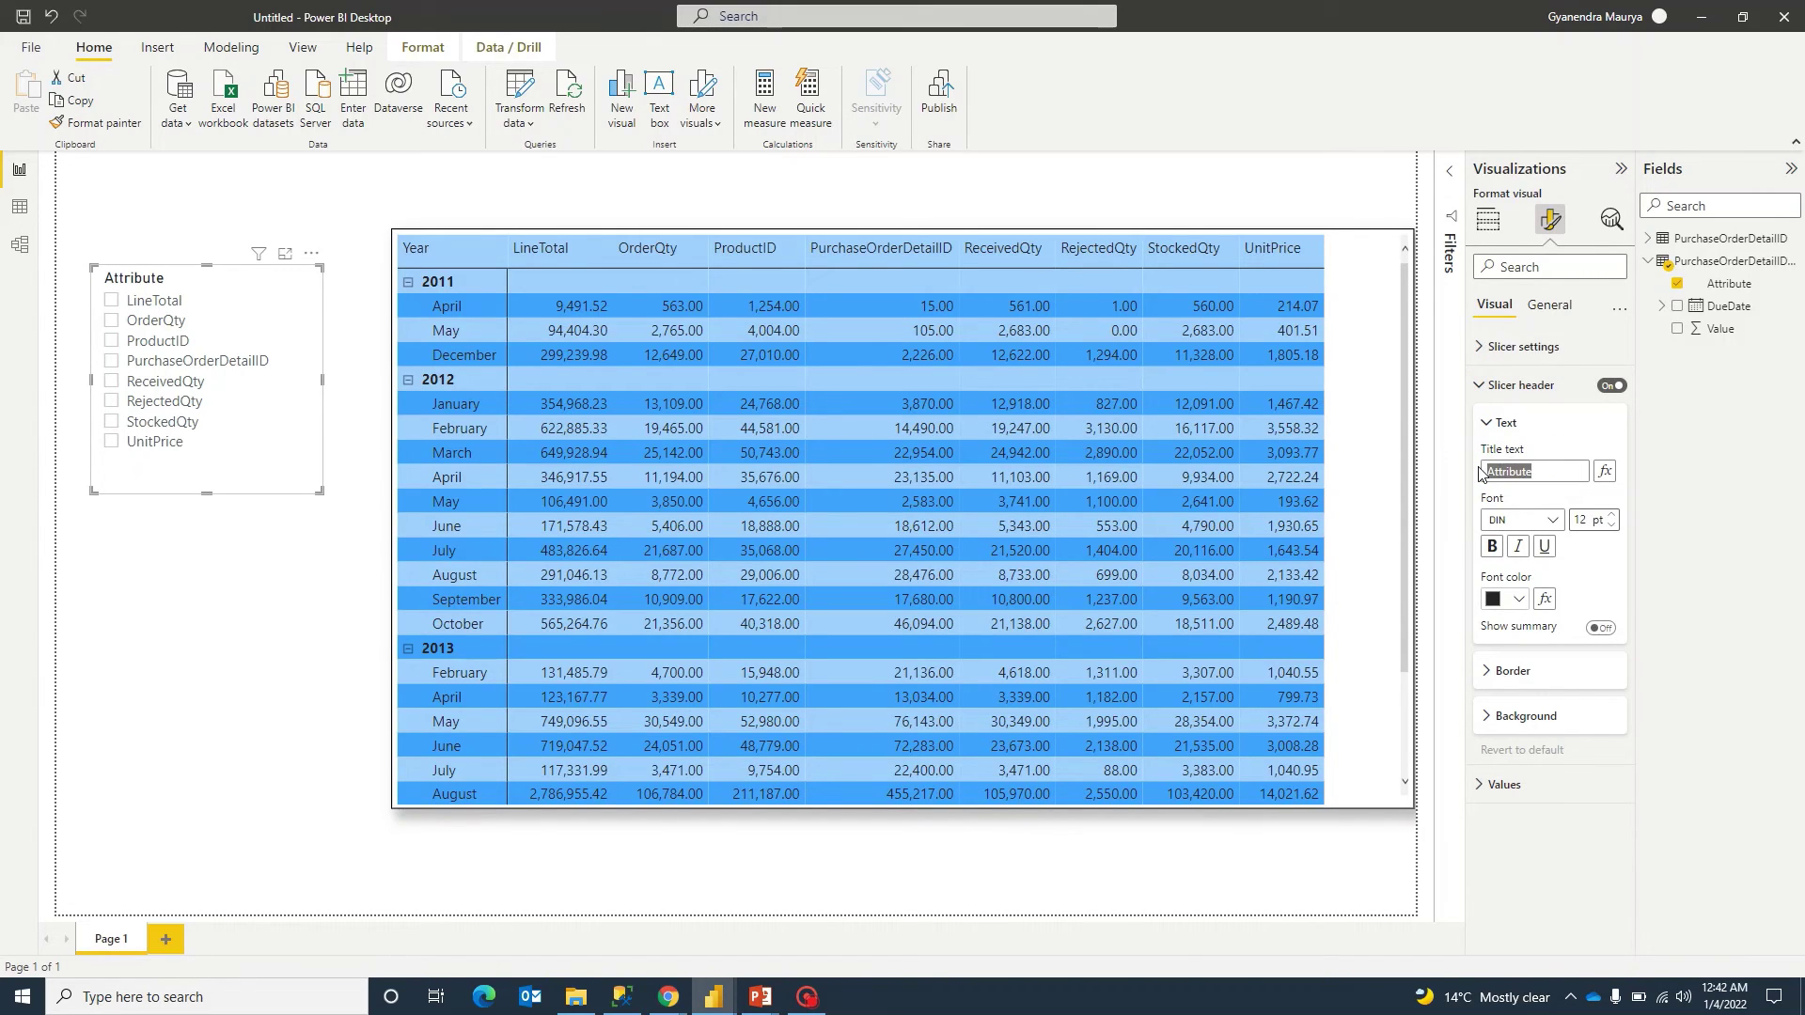
pyautogui.press('BackSpace')
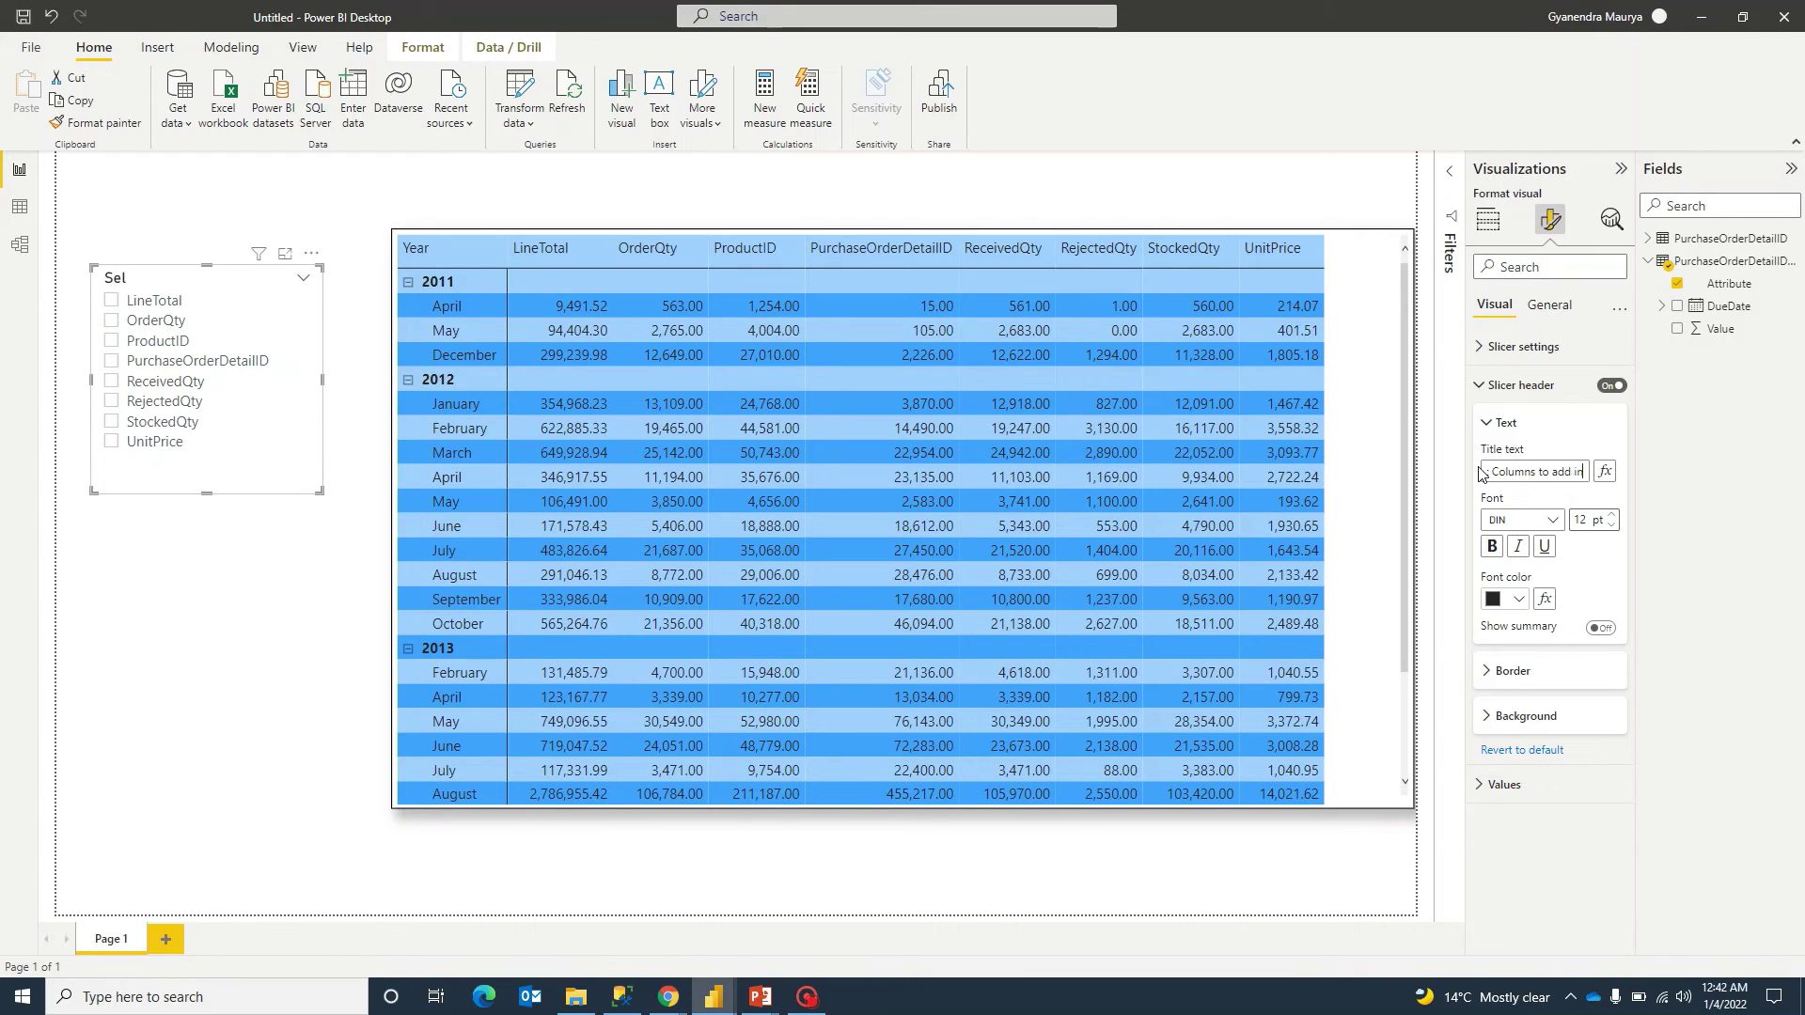
pyautogui.write('ect Columns to add in view')
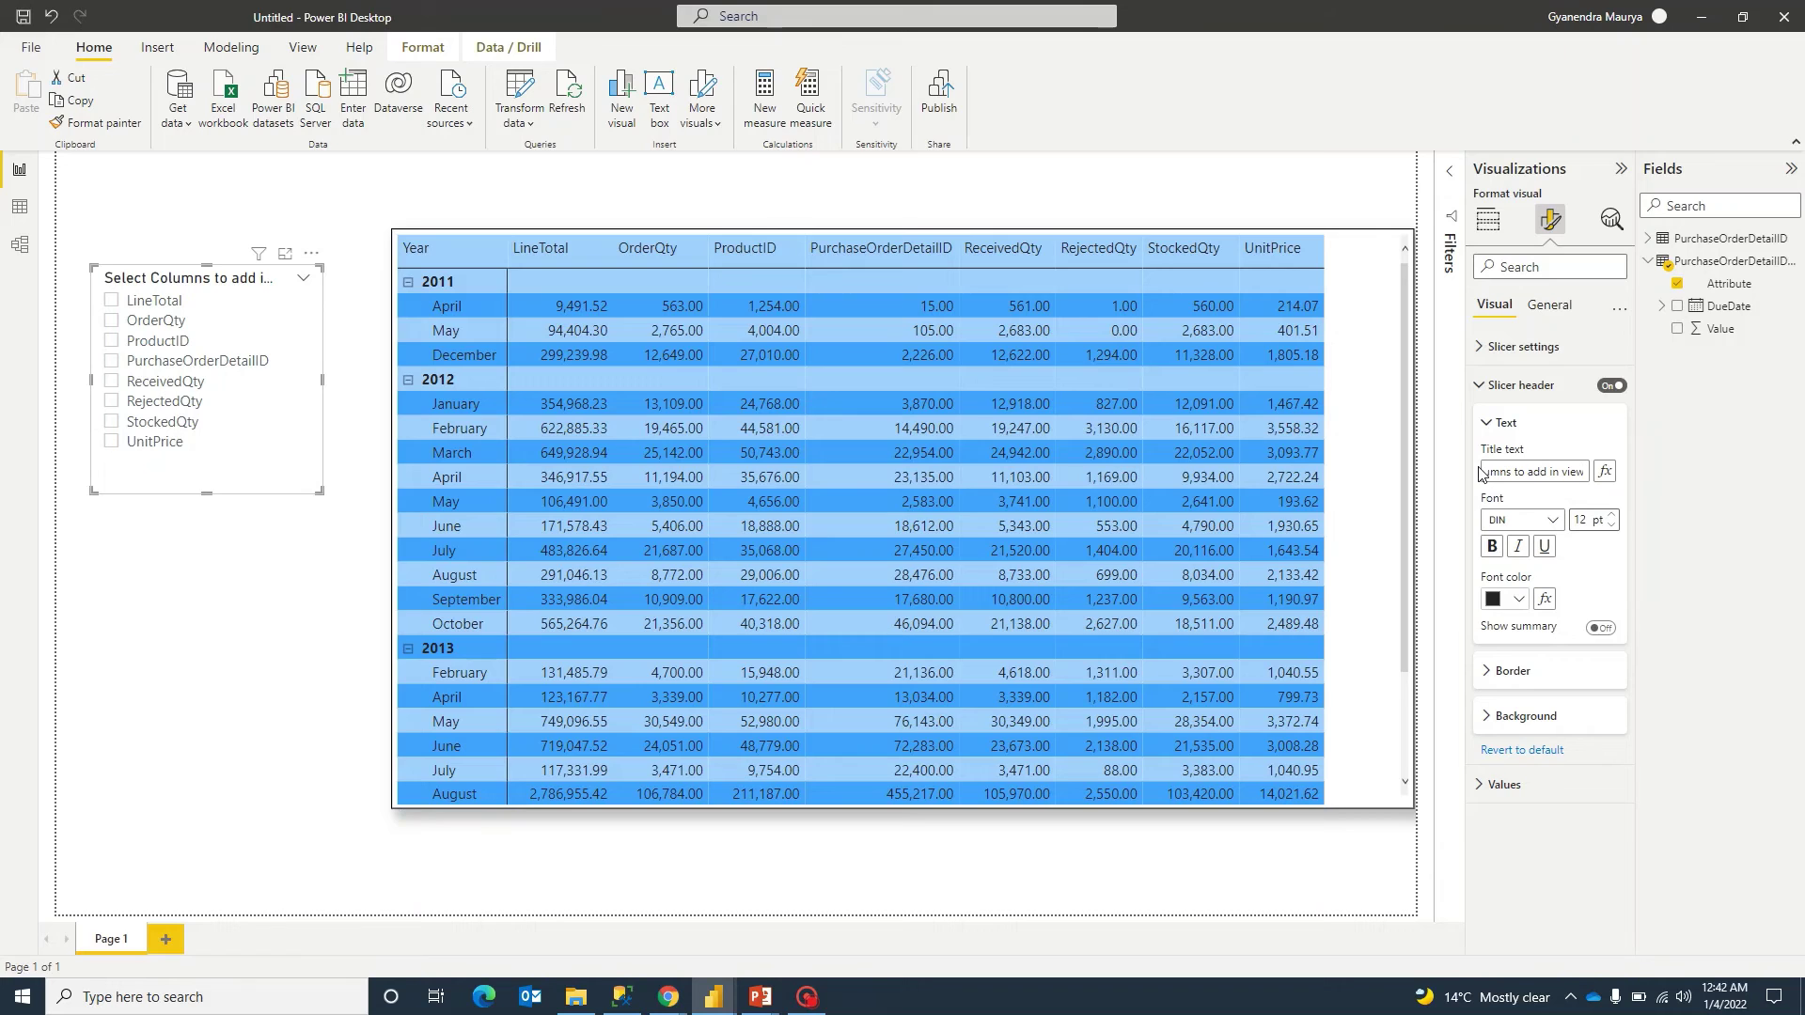
# Widen the slicer so its full title fits and make it taller.
pyautogui.click(147, 573)
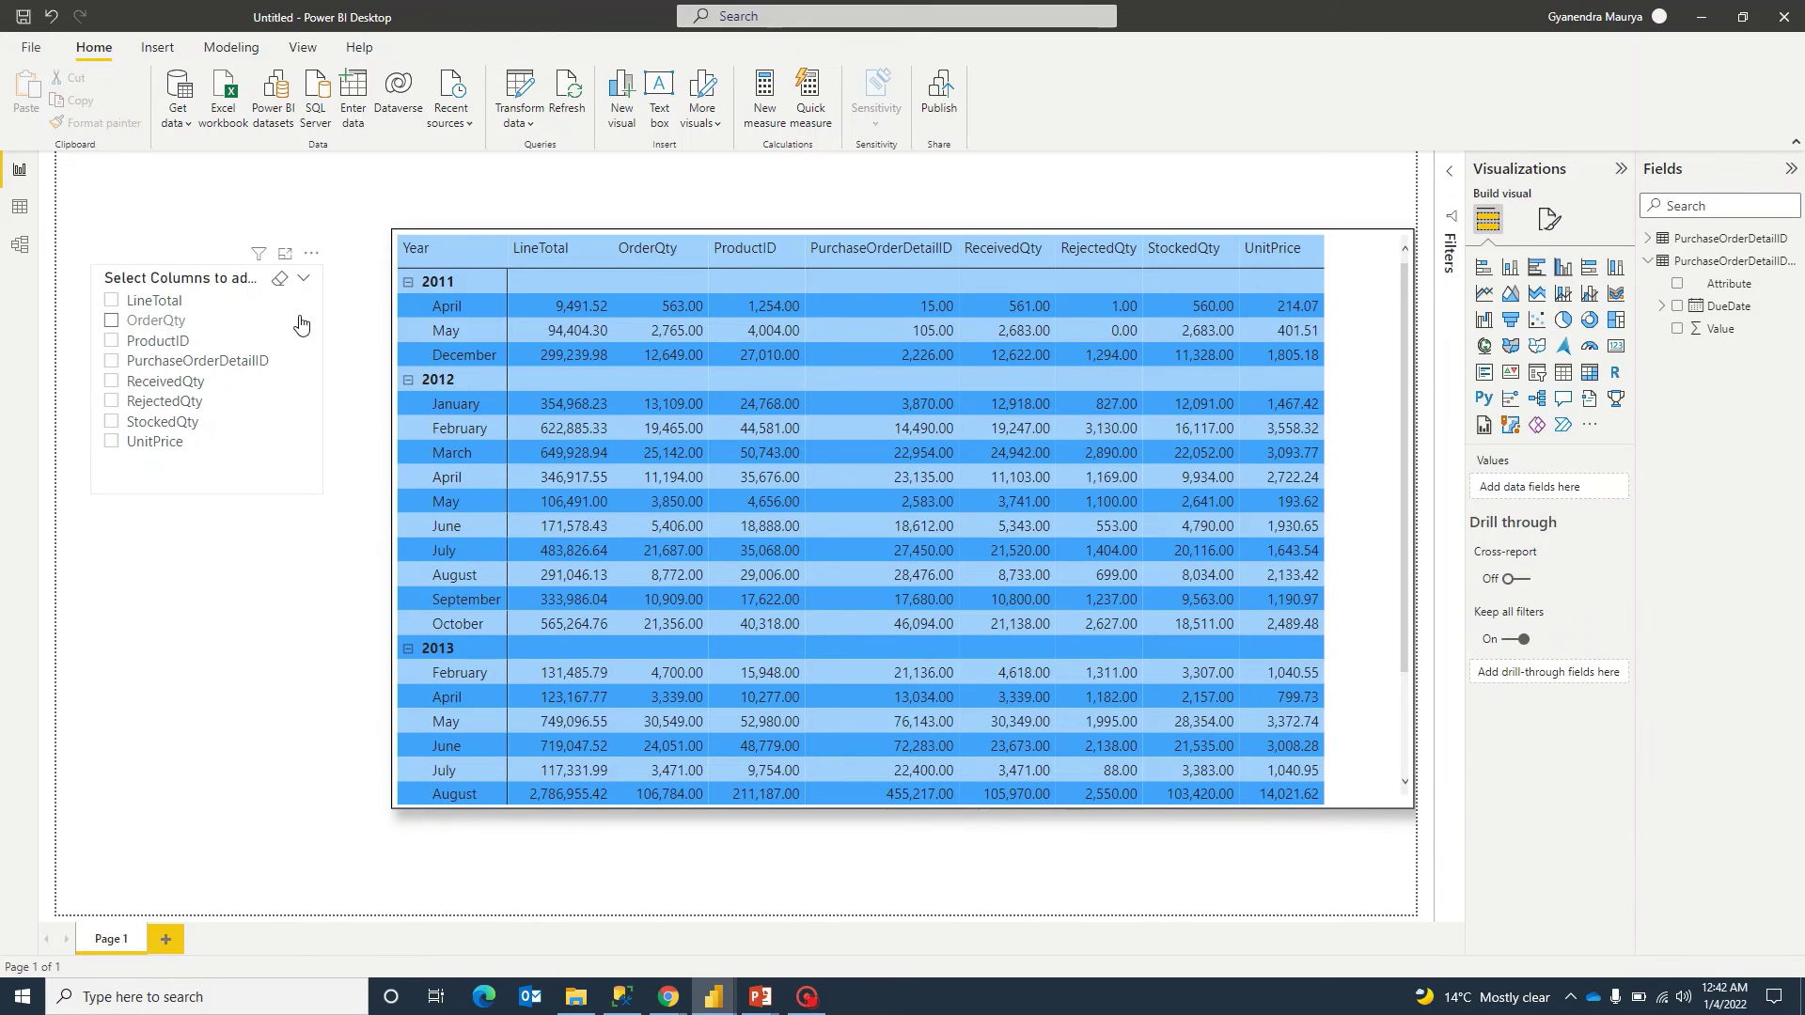
pyautogui.click(301, 323)
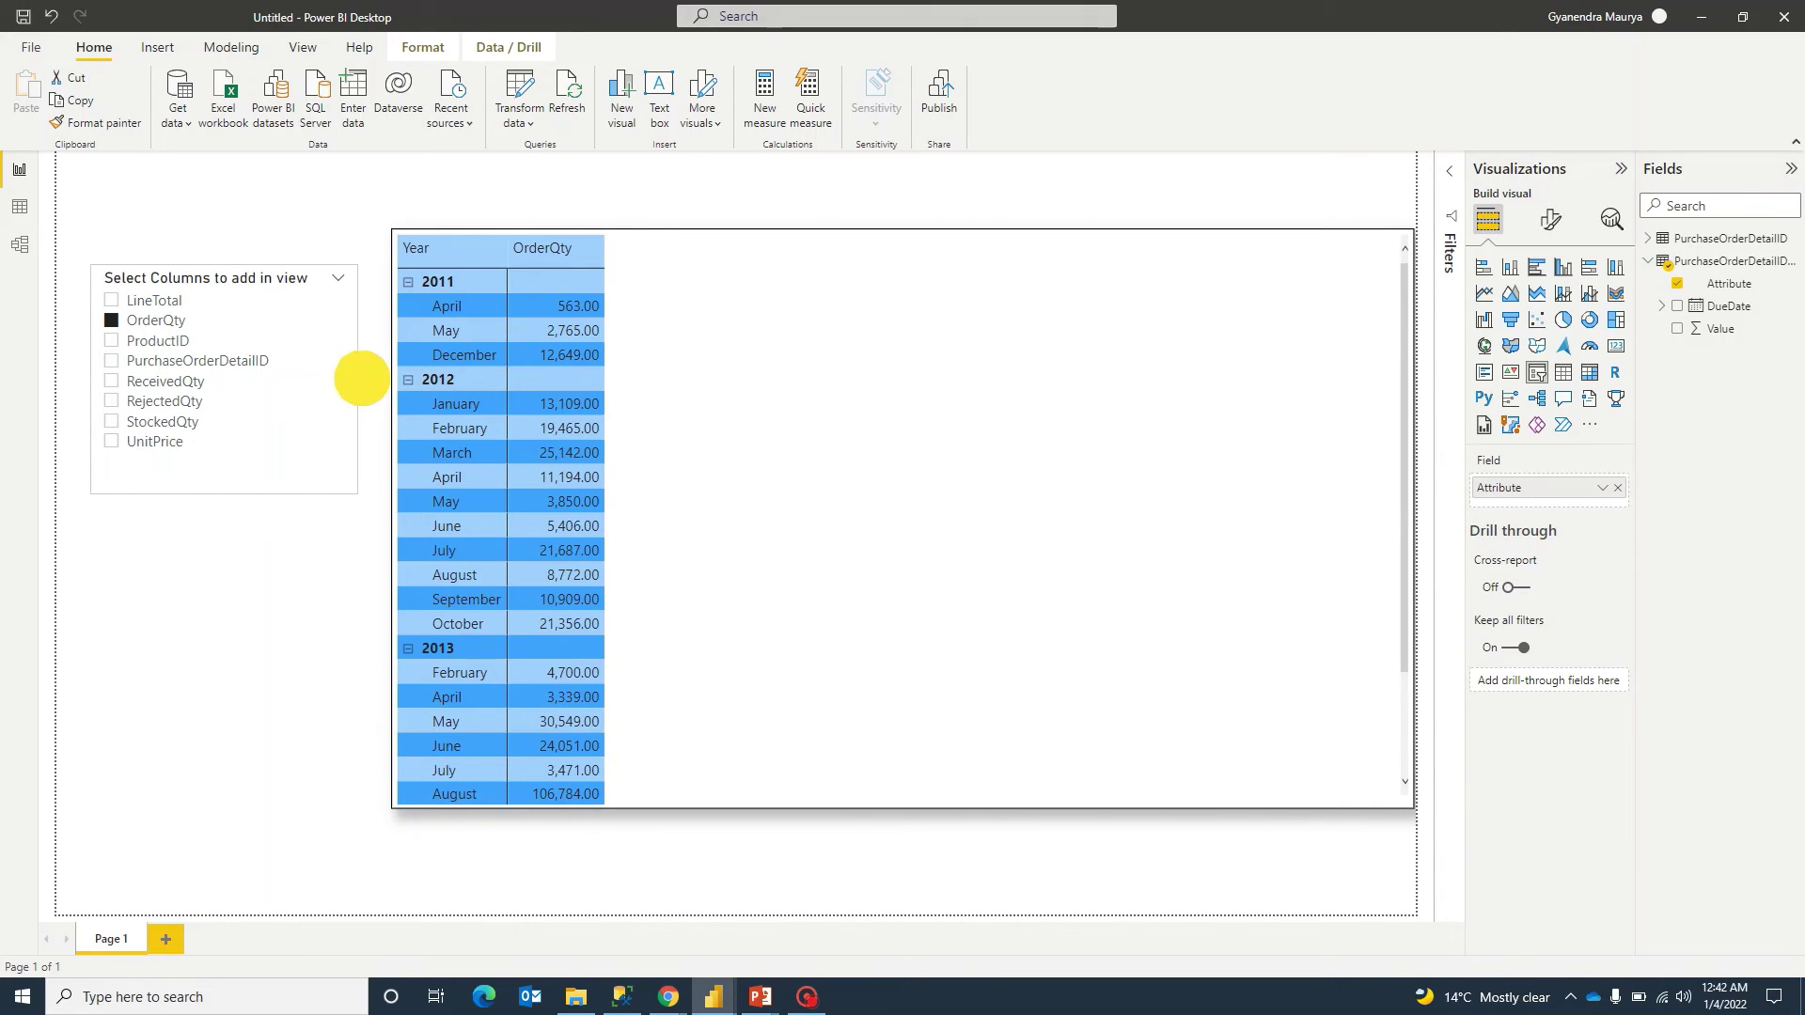
pyautogui.moveTo(229, 491); pyautogui.dragTo(228, 592)
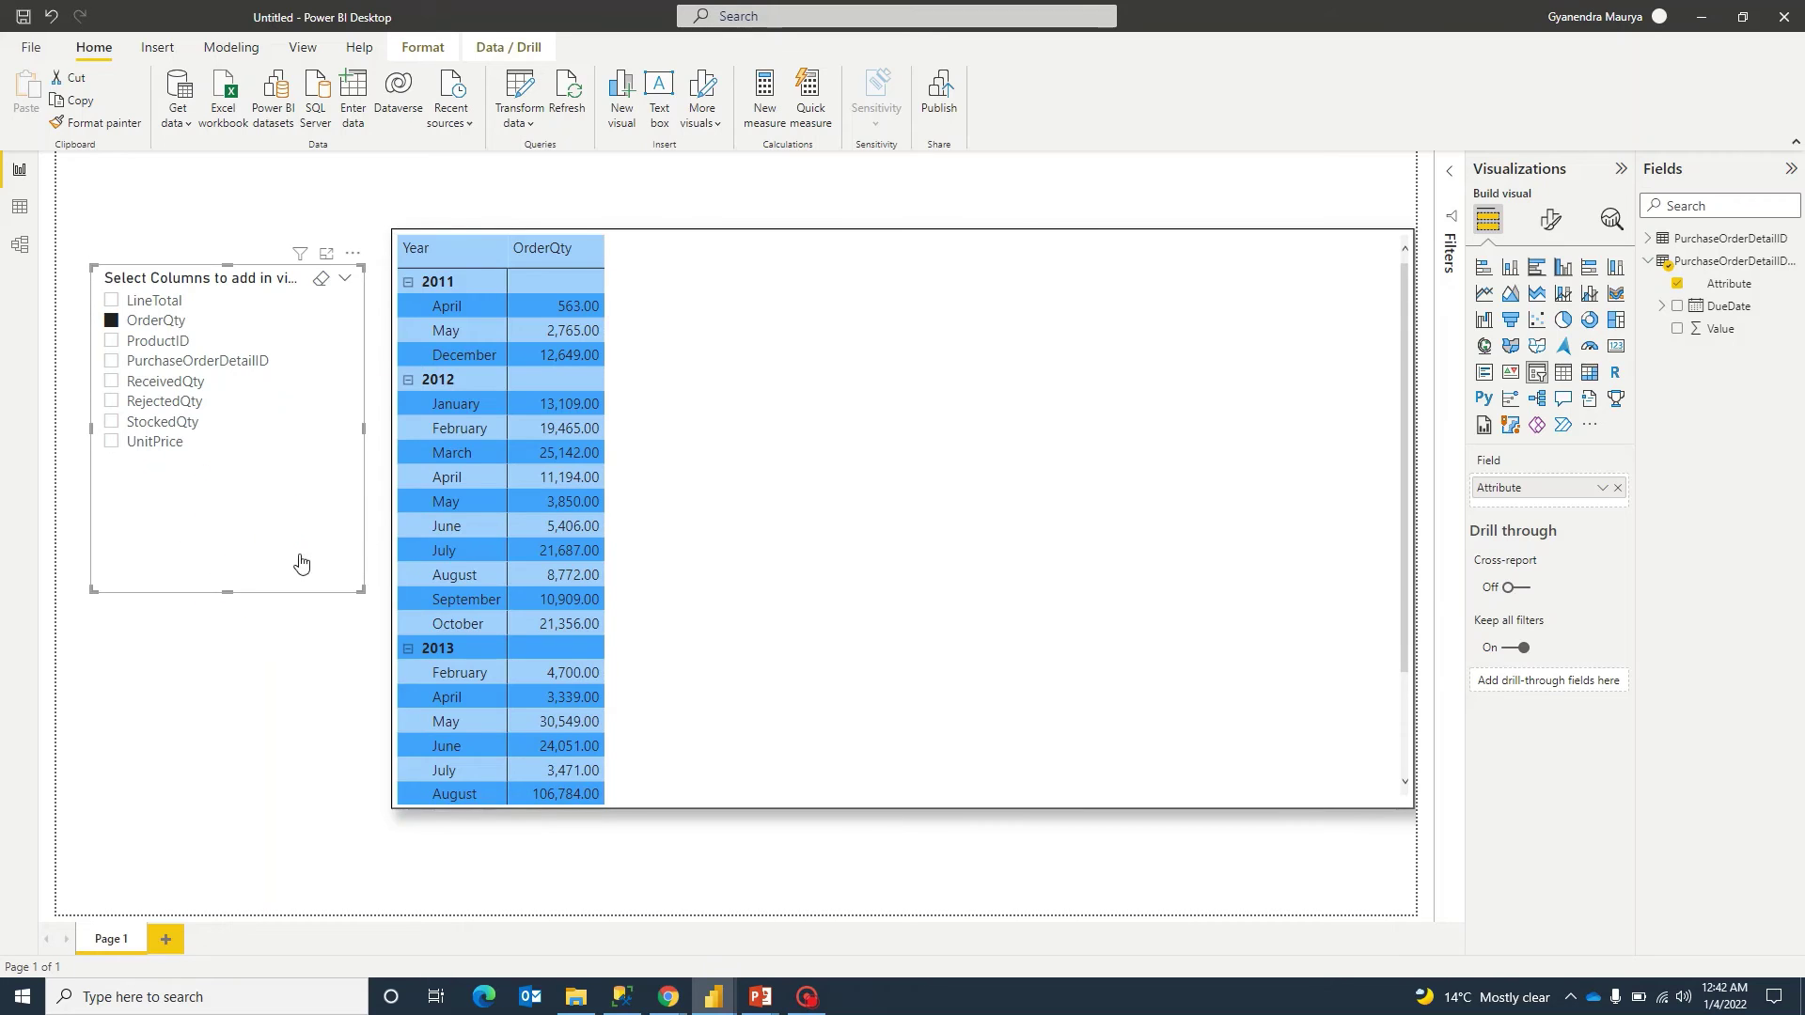
# Turn on the visual border and shadow effects for the slicer.
pyautogui.click(1551, 219)
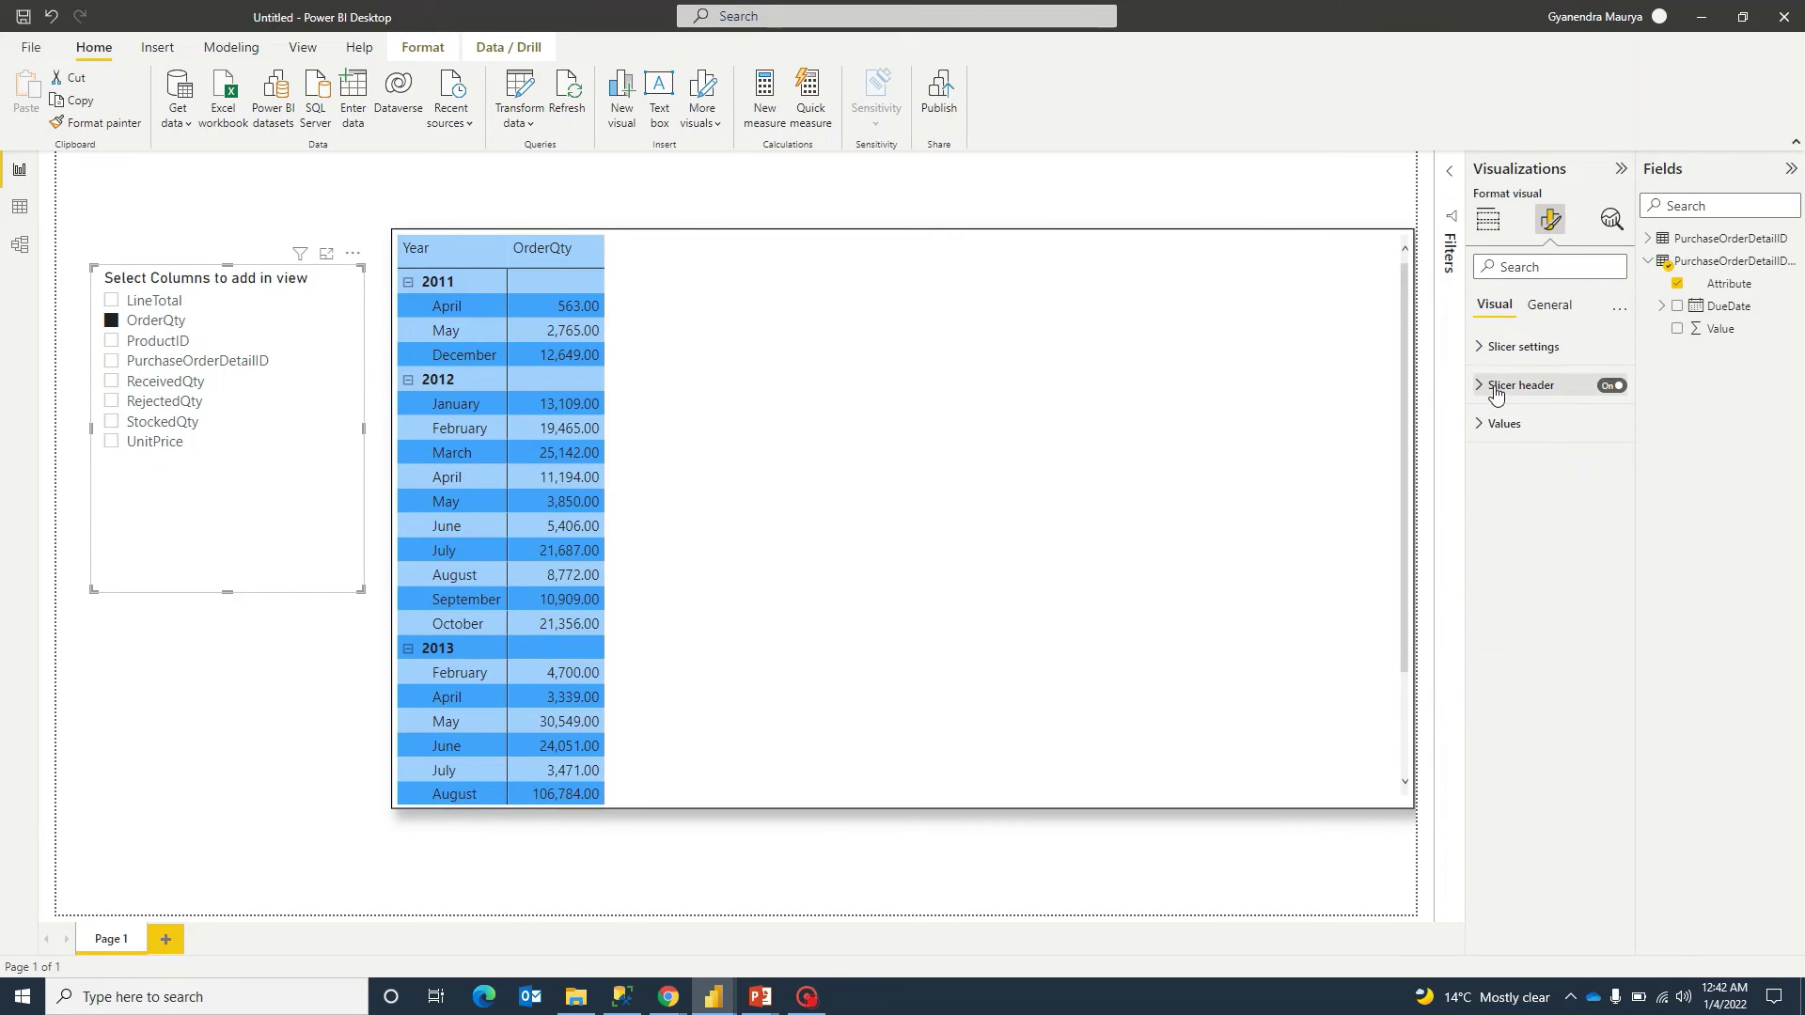
pyautogui.click(1550, 305)
pyautogui.click(1483, 424)
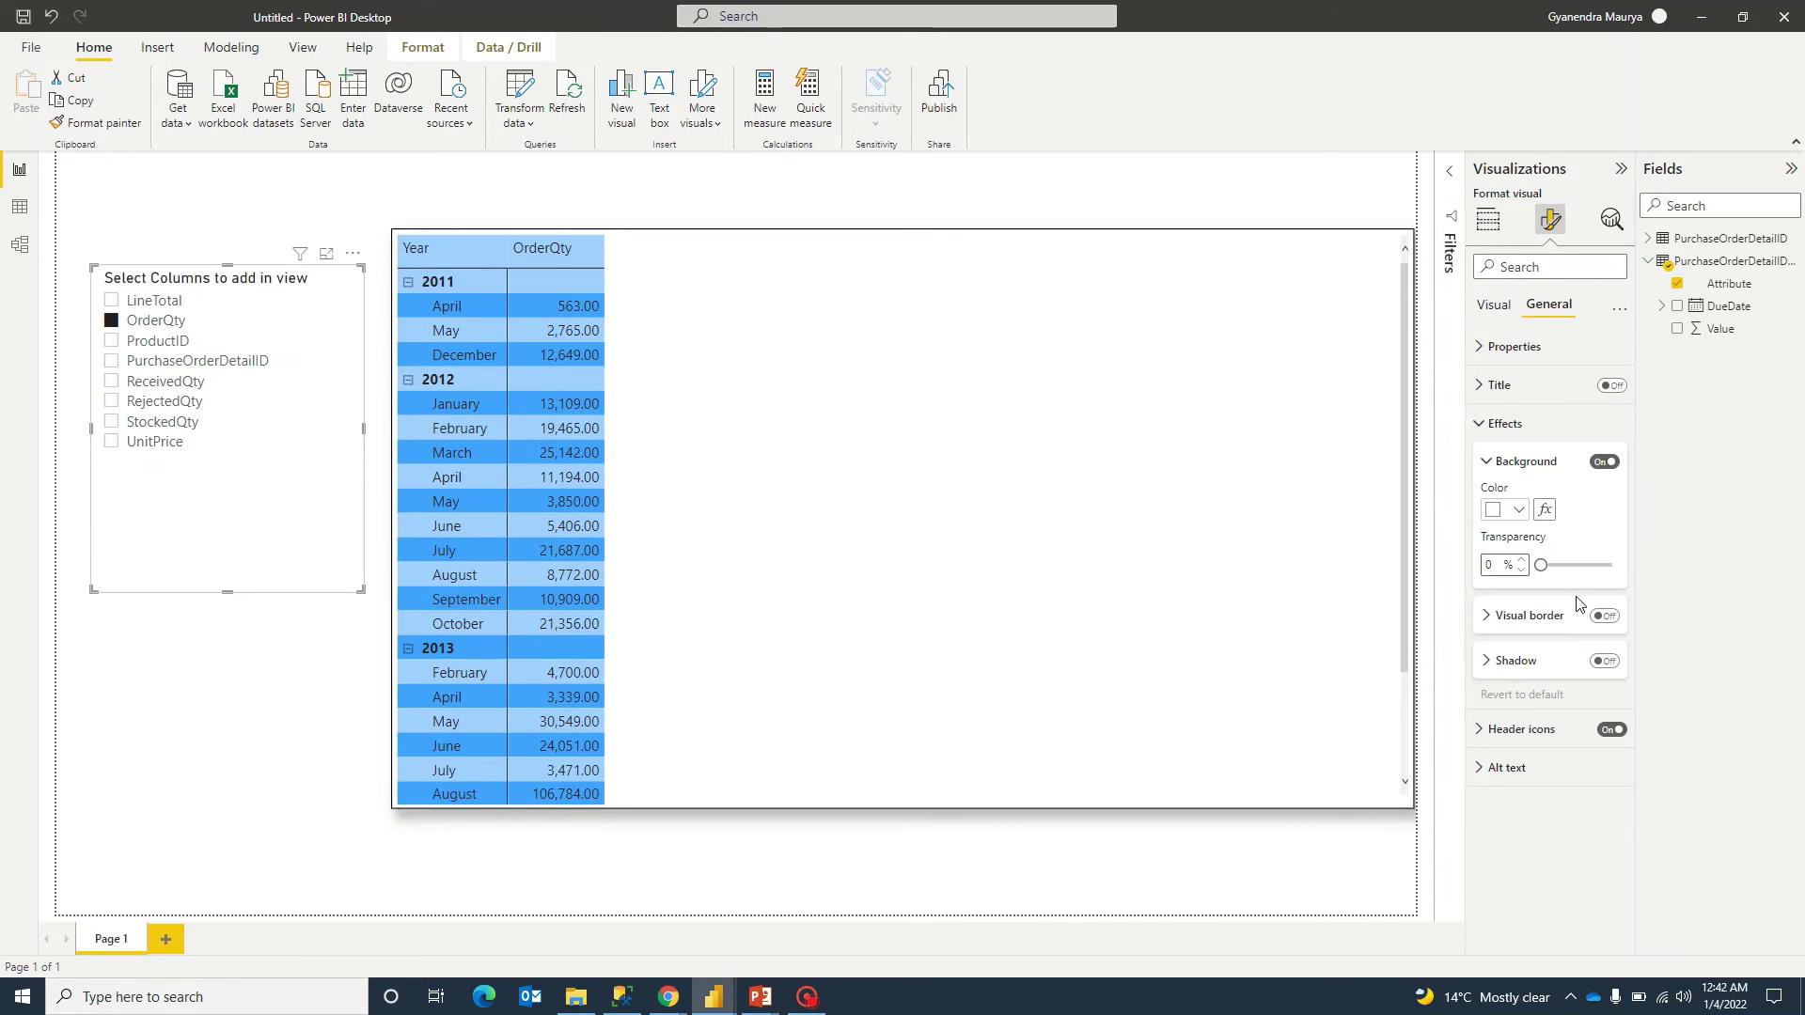
pyautogui.click(1606, 662)
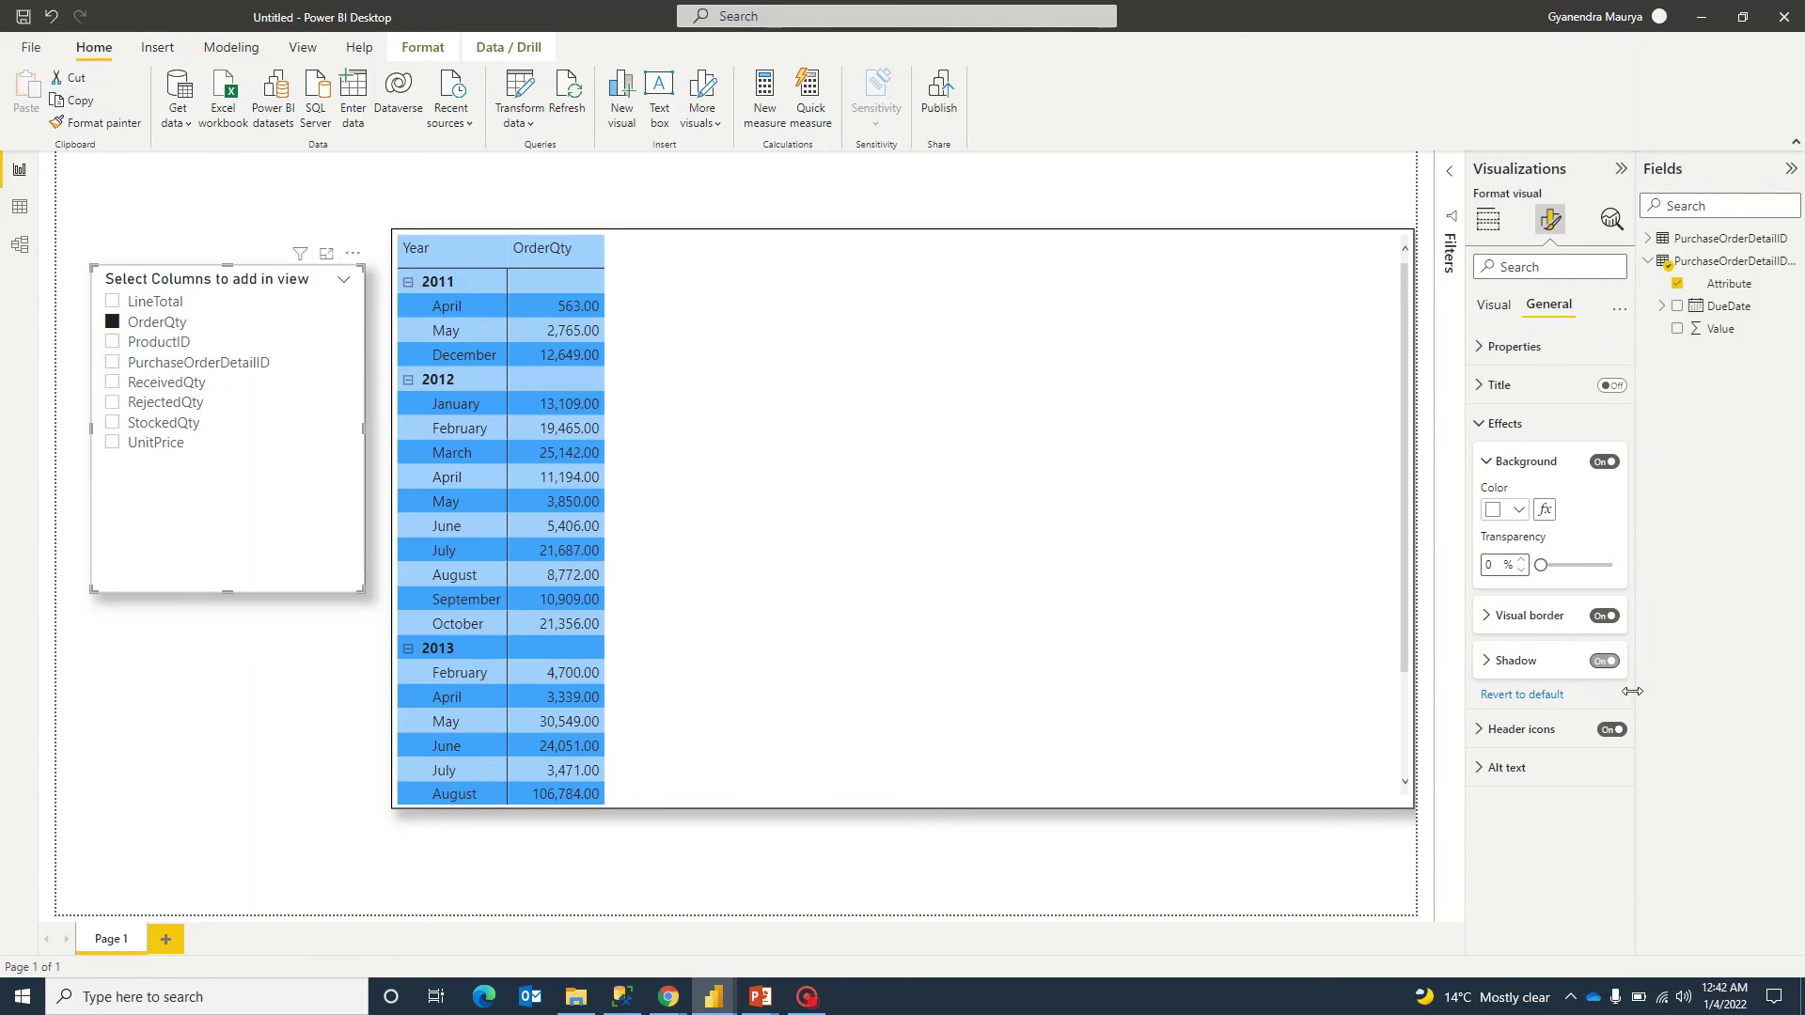
pyautogui.click(222, 669)
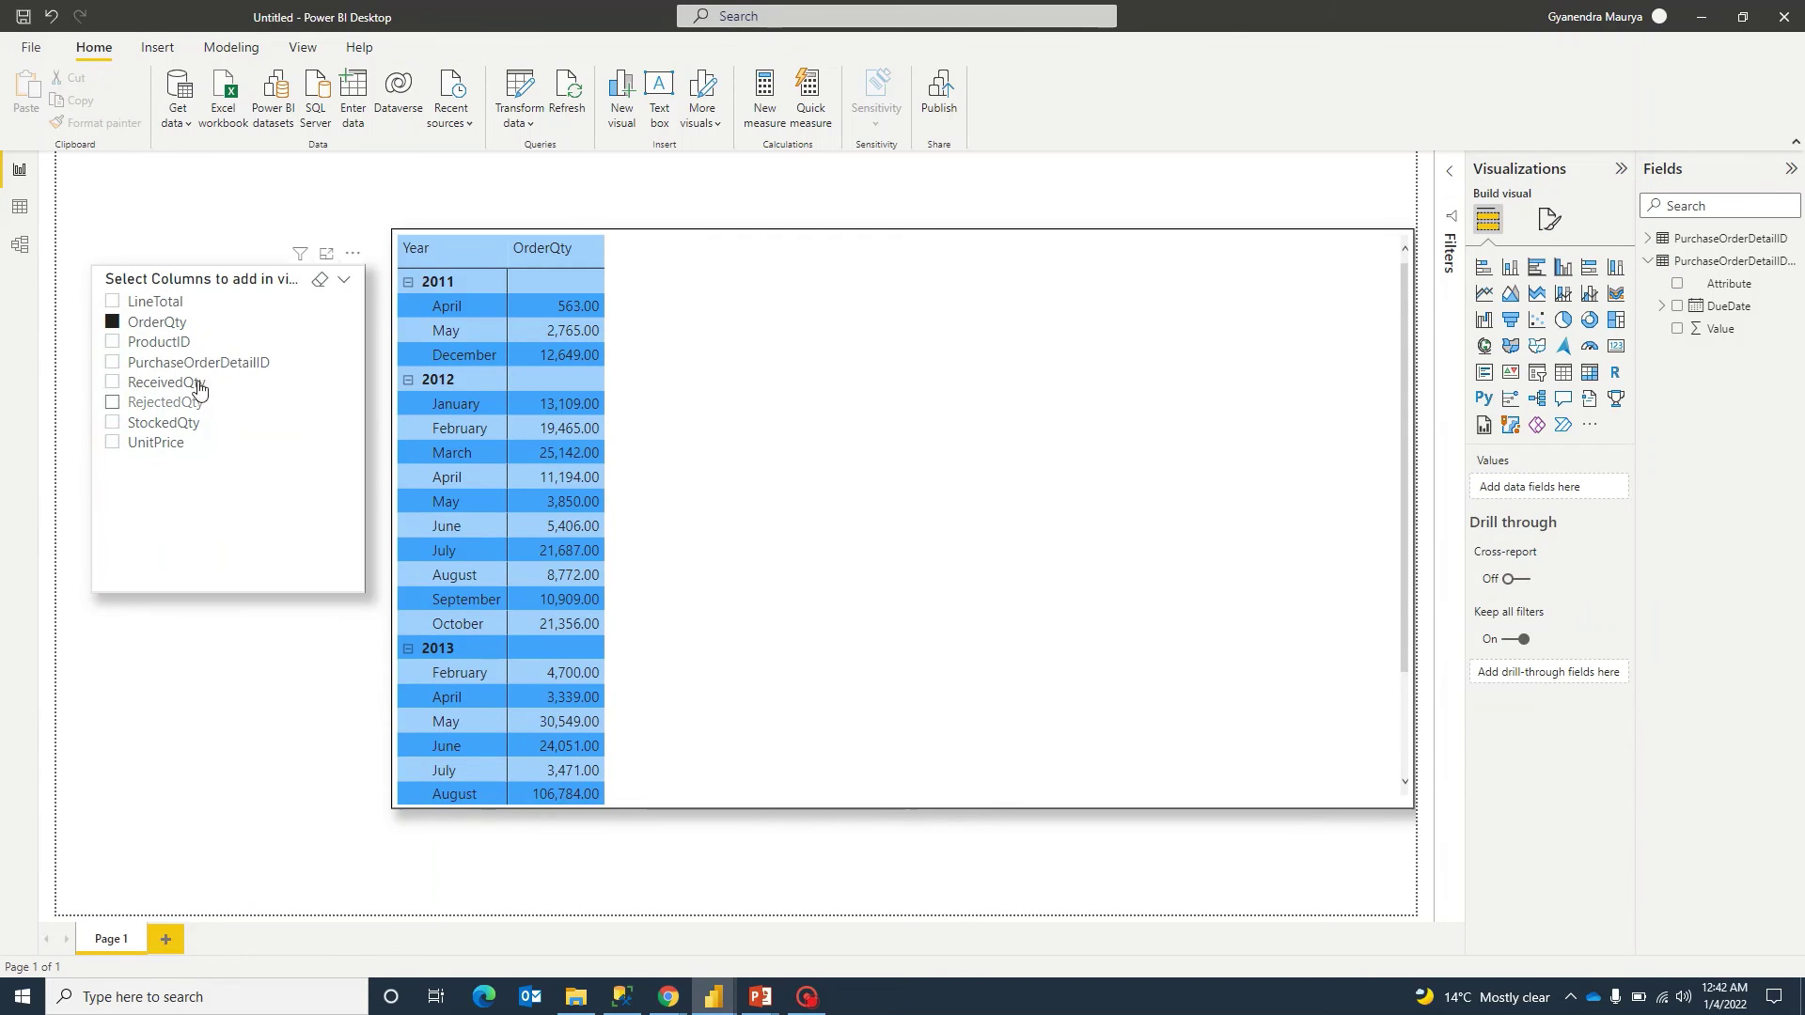
# Test the slicer by choosing single columns one after another, from ProductID down to UnitPrice.
pyautogui.click(111, 337)
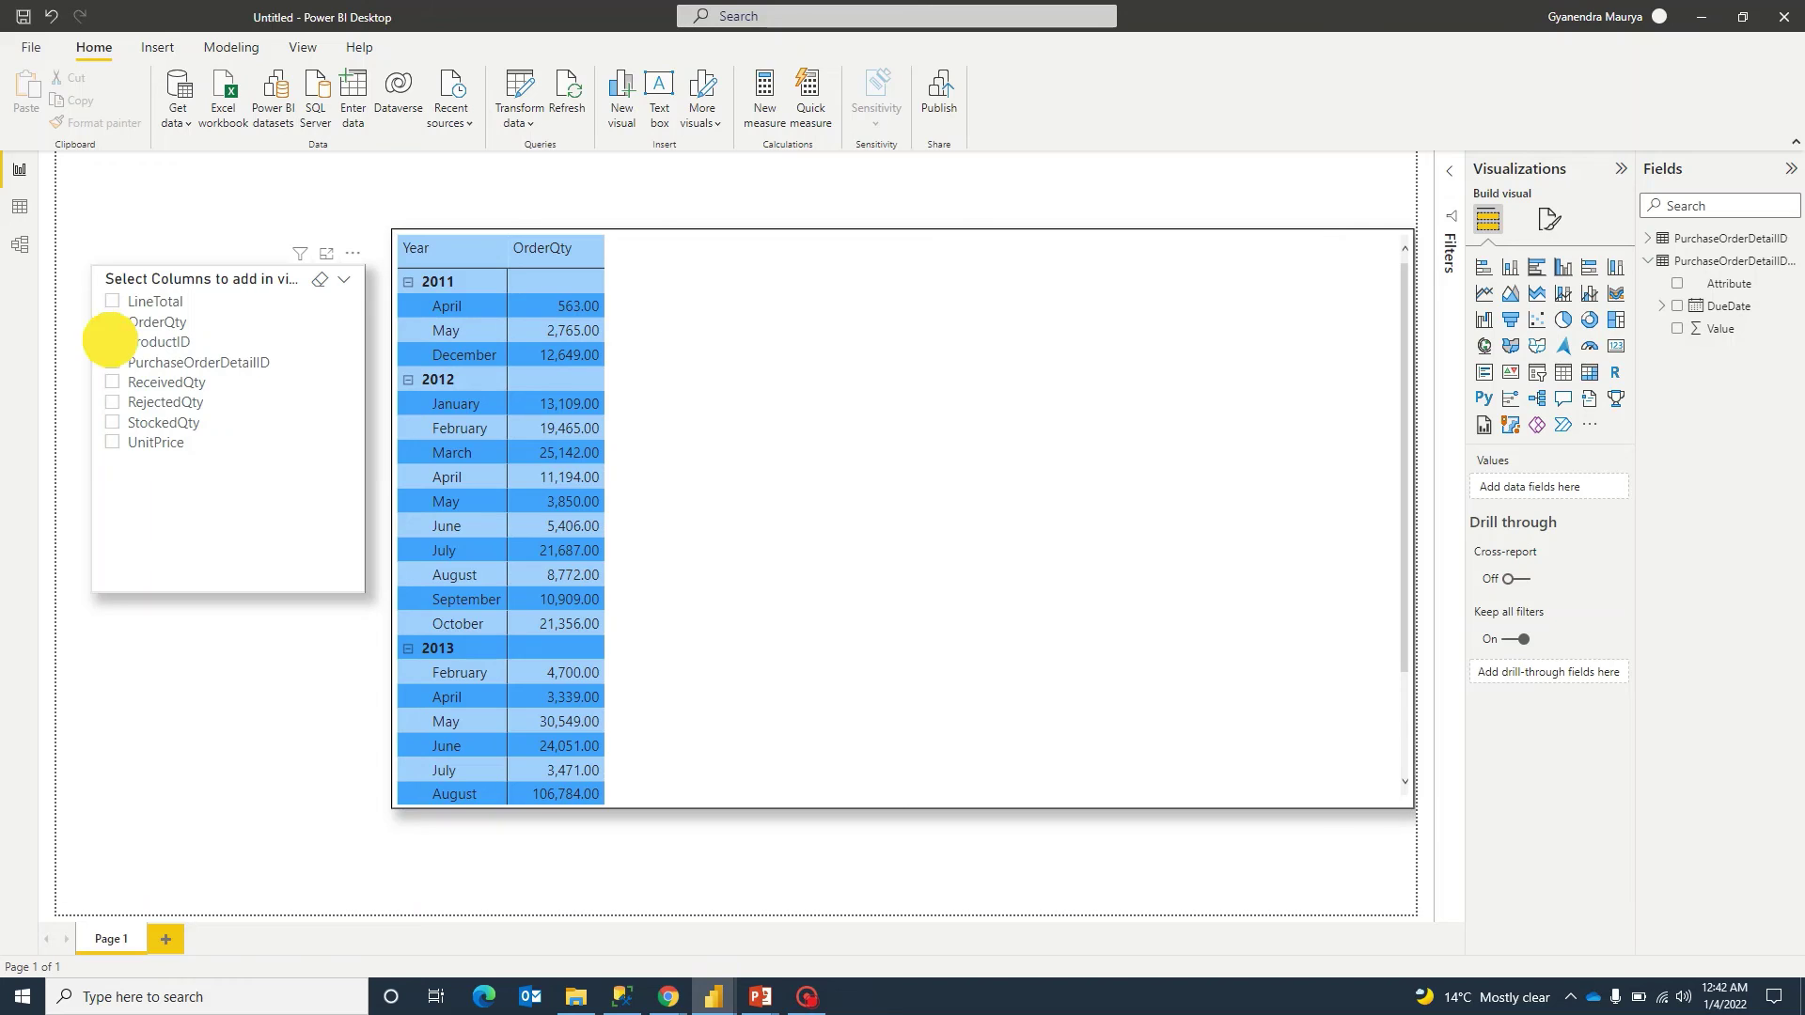
pyautogui.click(111, 362)
pyautogui.click(112, 382)
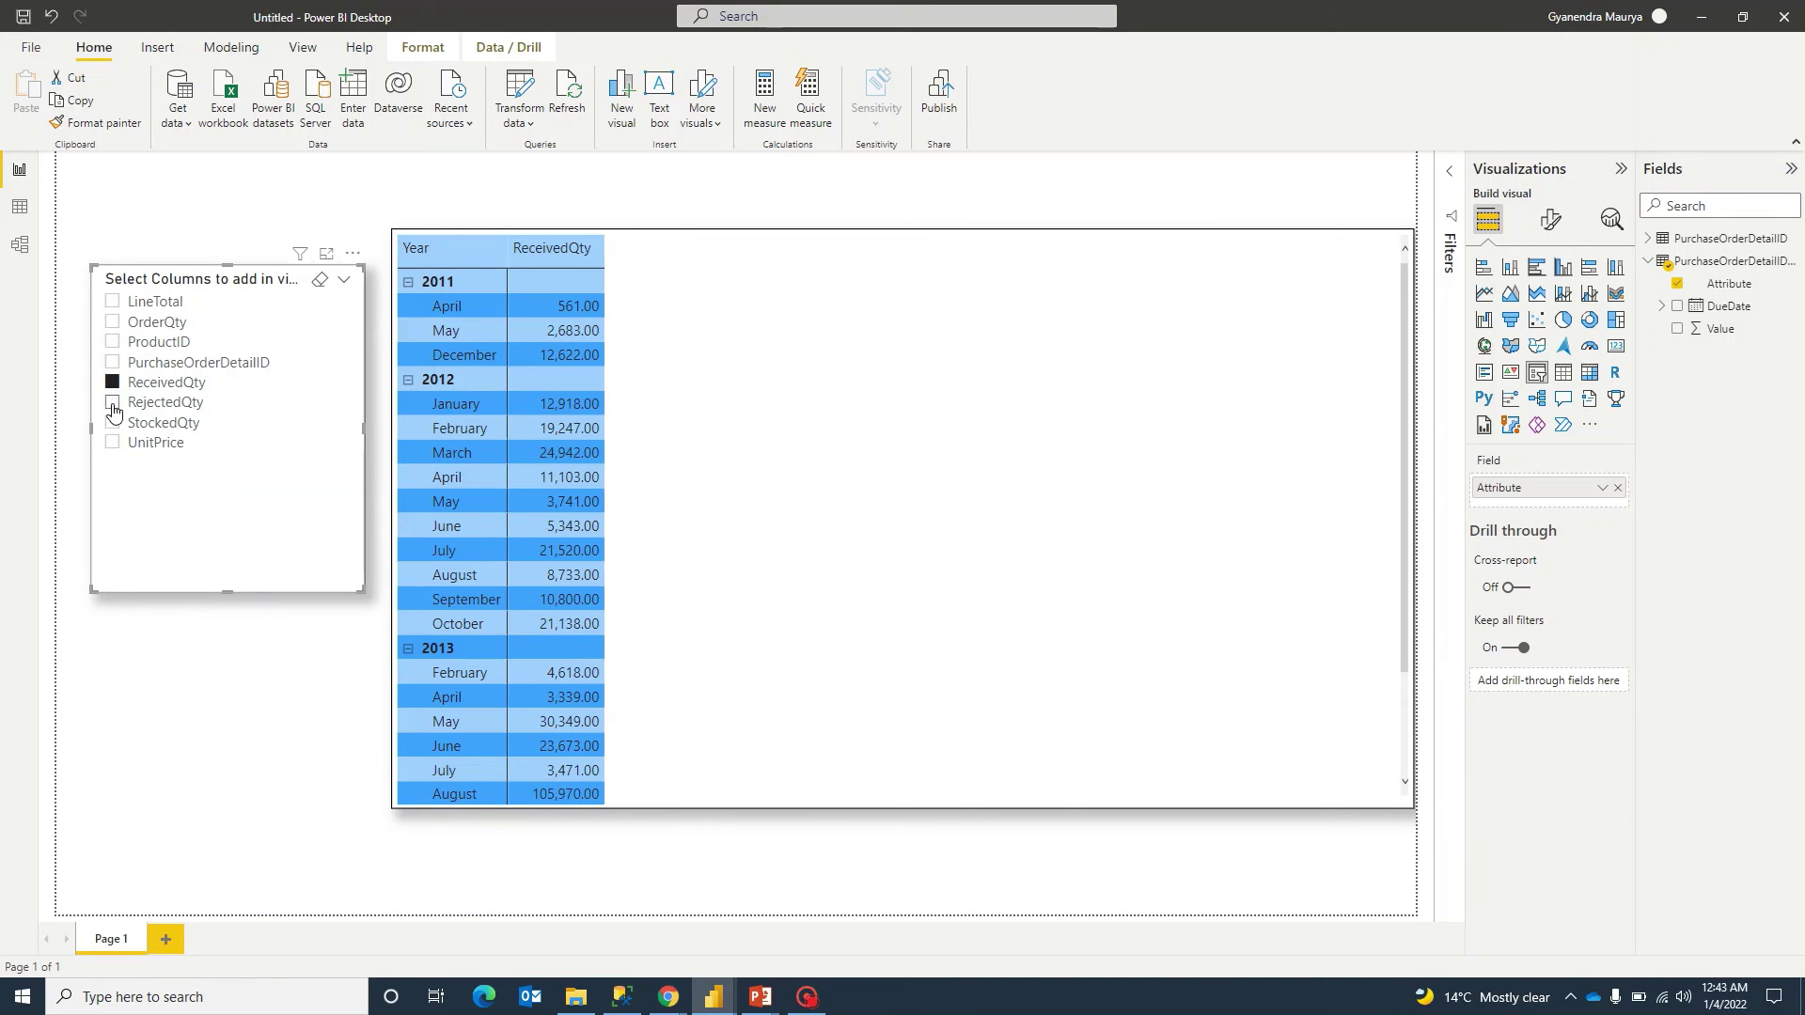
pyautogui.click(112, 401)
pyautogui.click(112, 422)
pyautogui.click(111, 442)
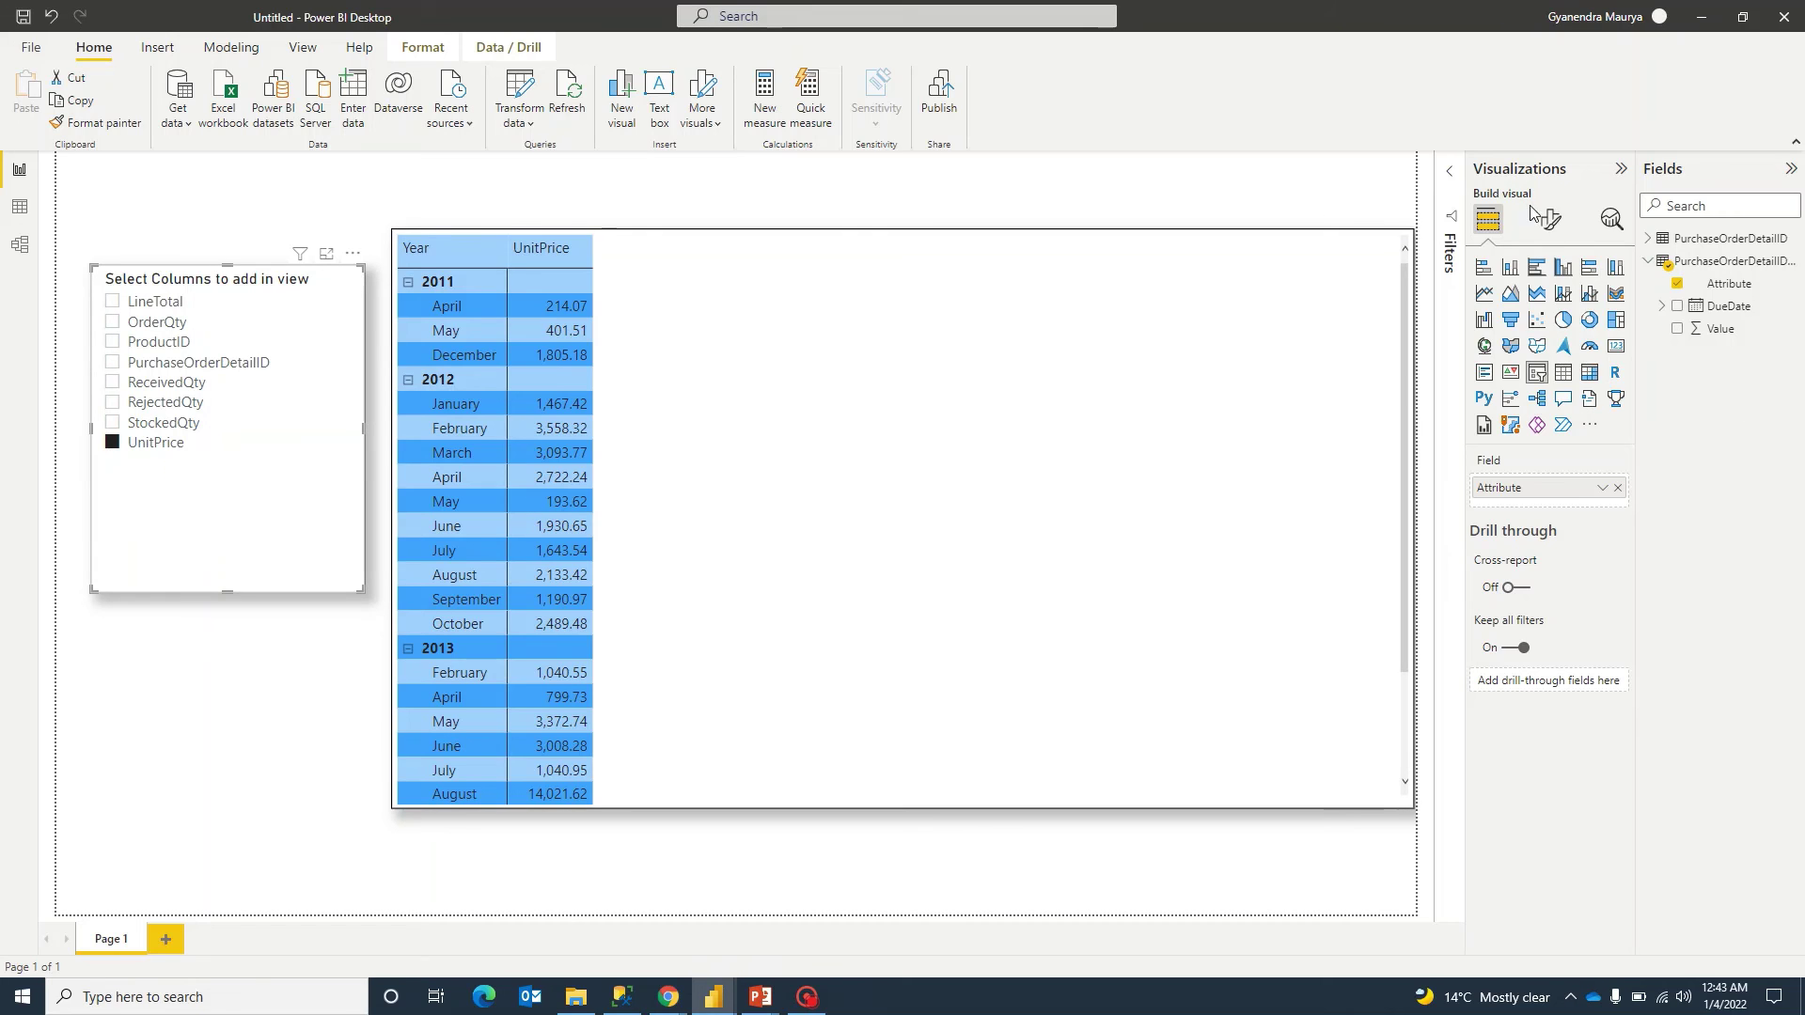
# In the slicer's selection settings, turn off Multi-select with CTRL and turn on the "Select all" option.
pyautogui.click(1551, 219)
pyautogui.click(1481, 353)
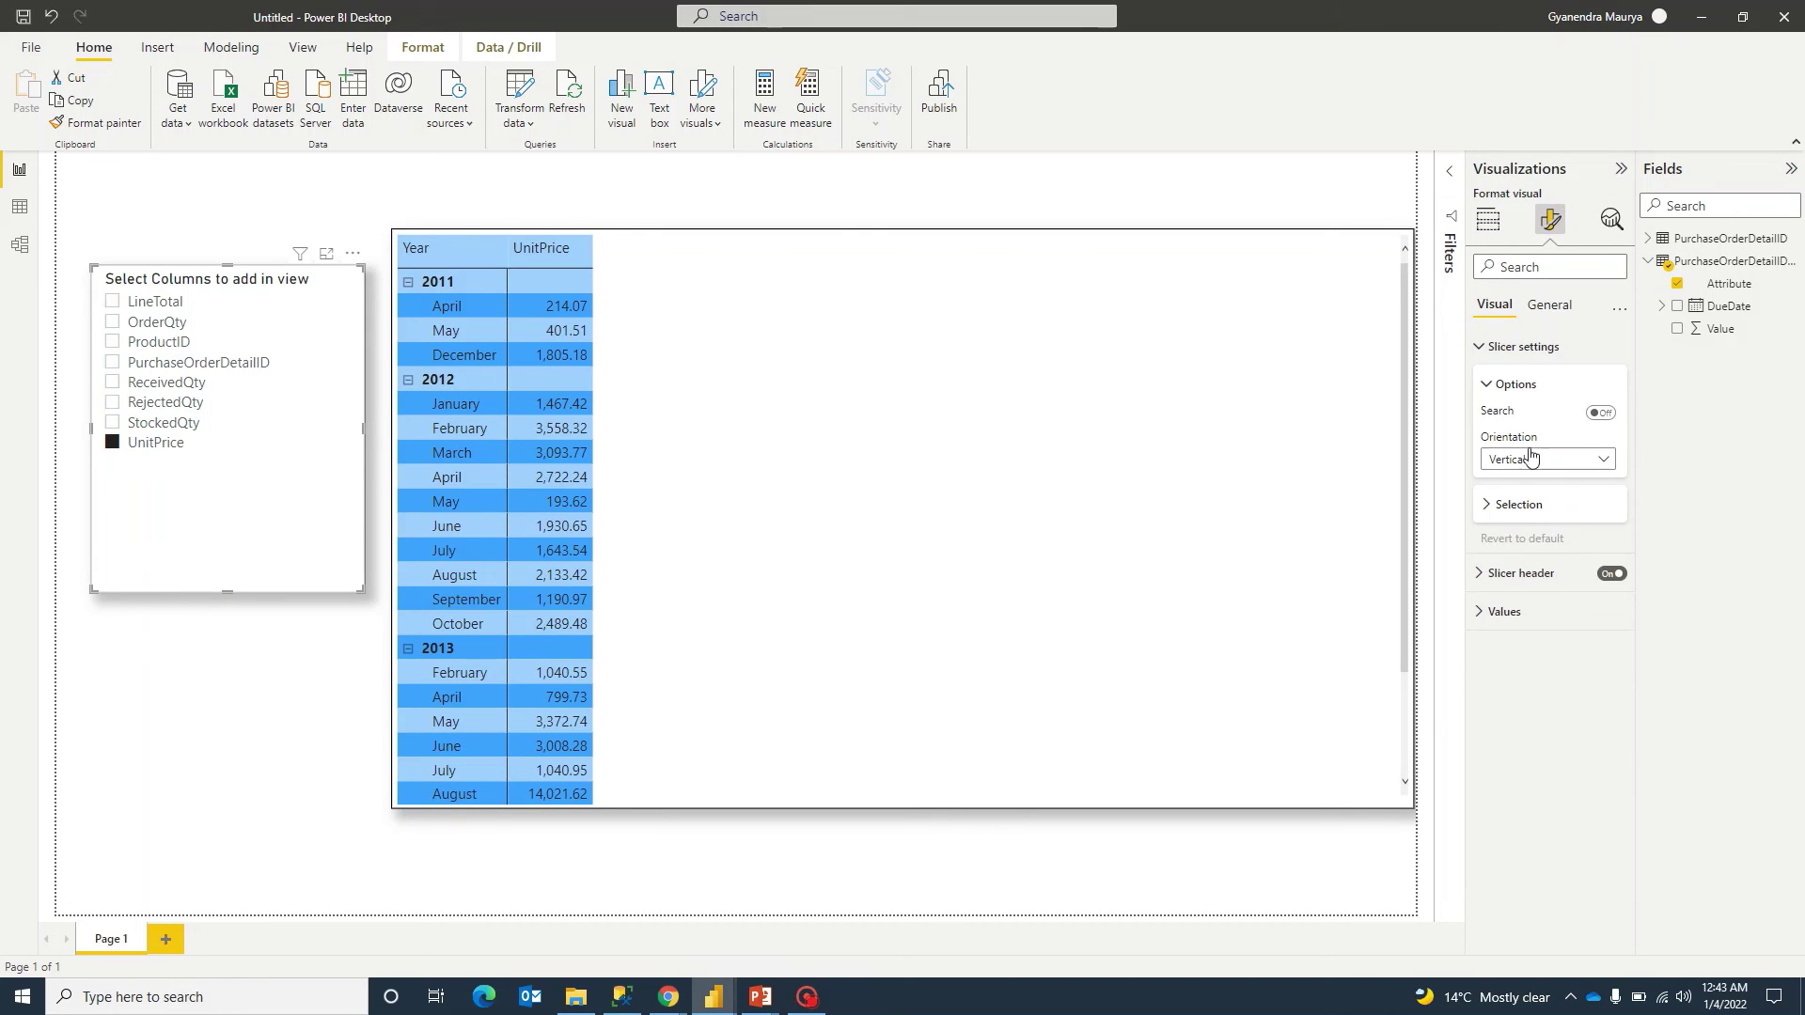
pyautogui.click(1492, 505)
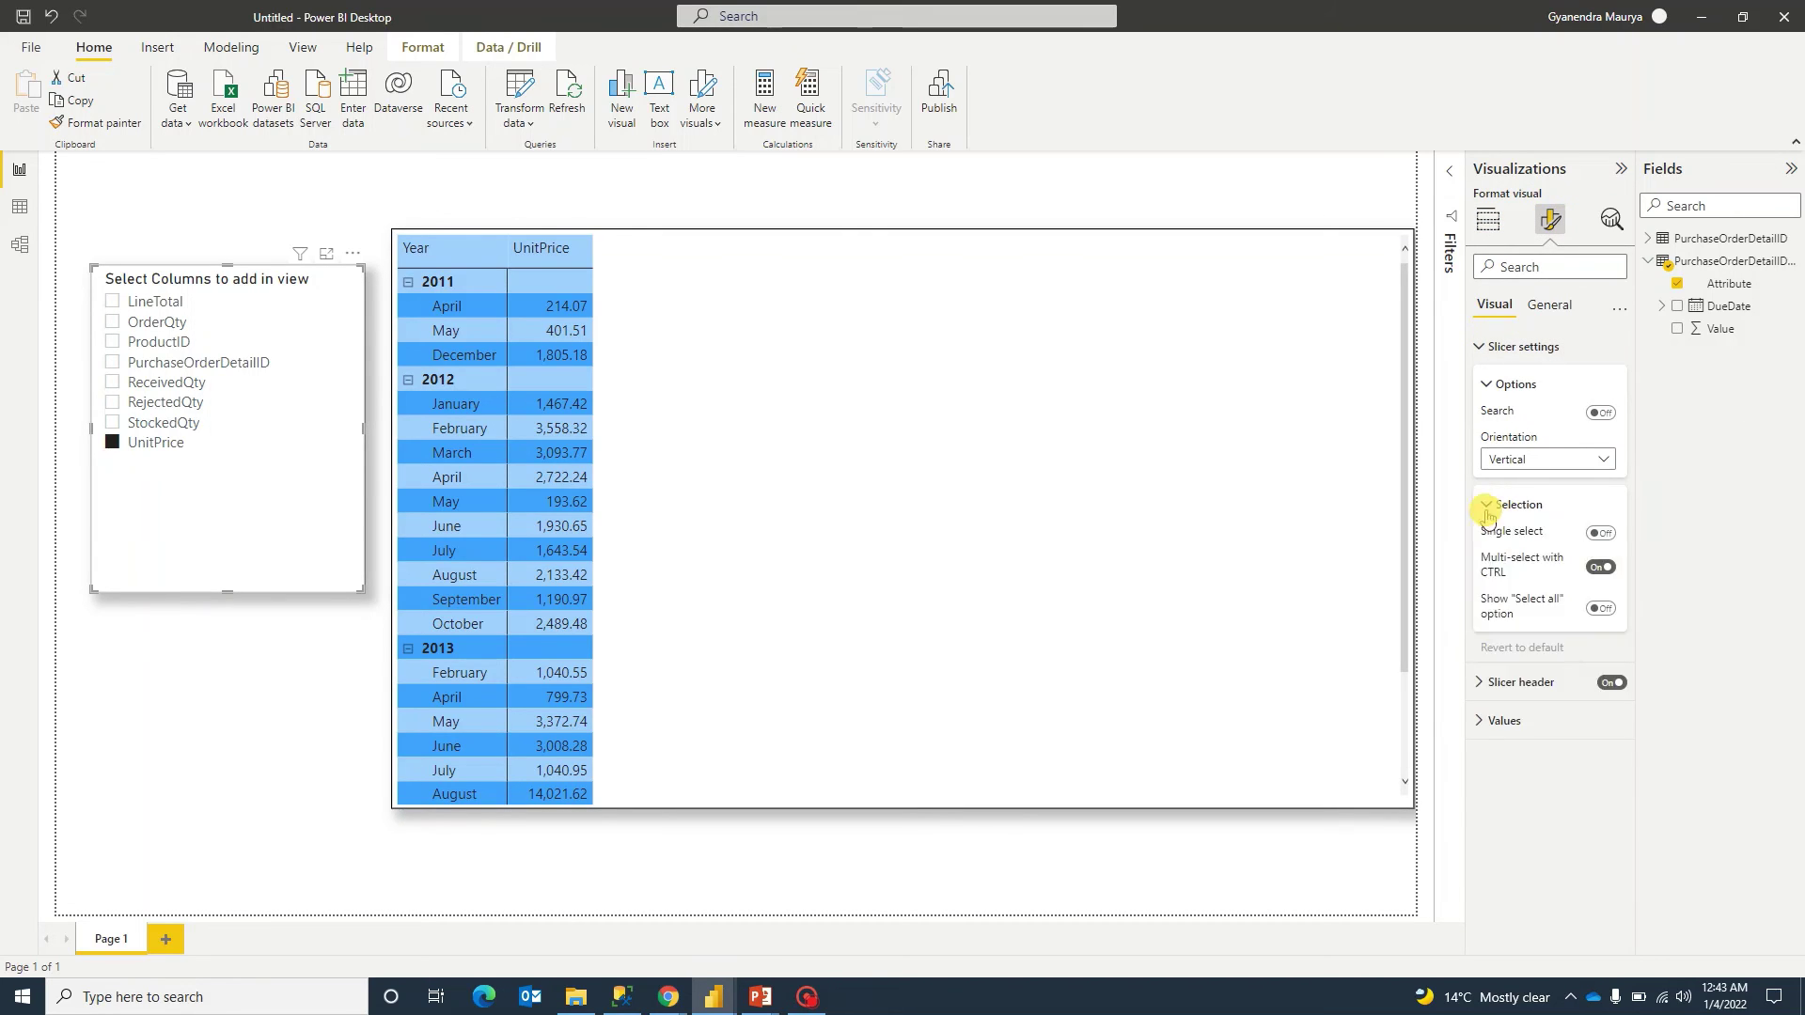
pyautogui.click(1601, 609)
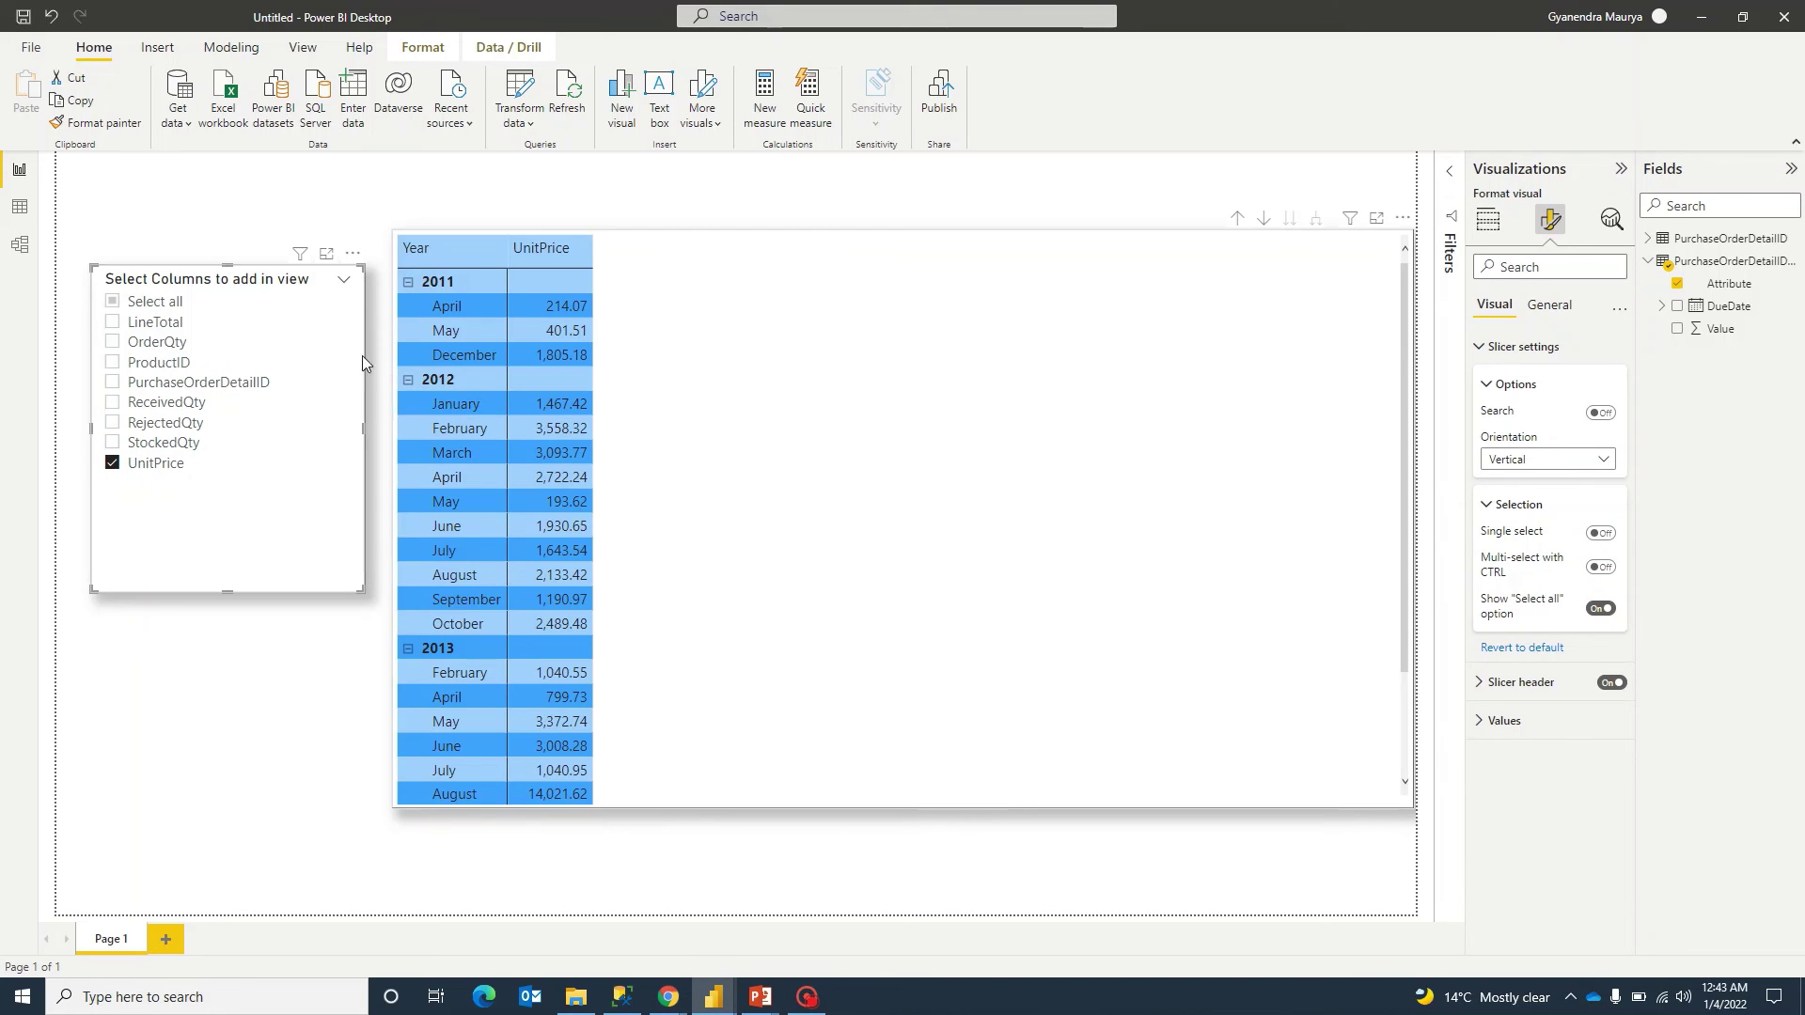
# Test the slicer's Select all entry by selecting every column and clearing the selection again.
pyautogui.click(113, 302)
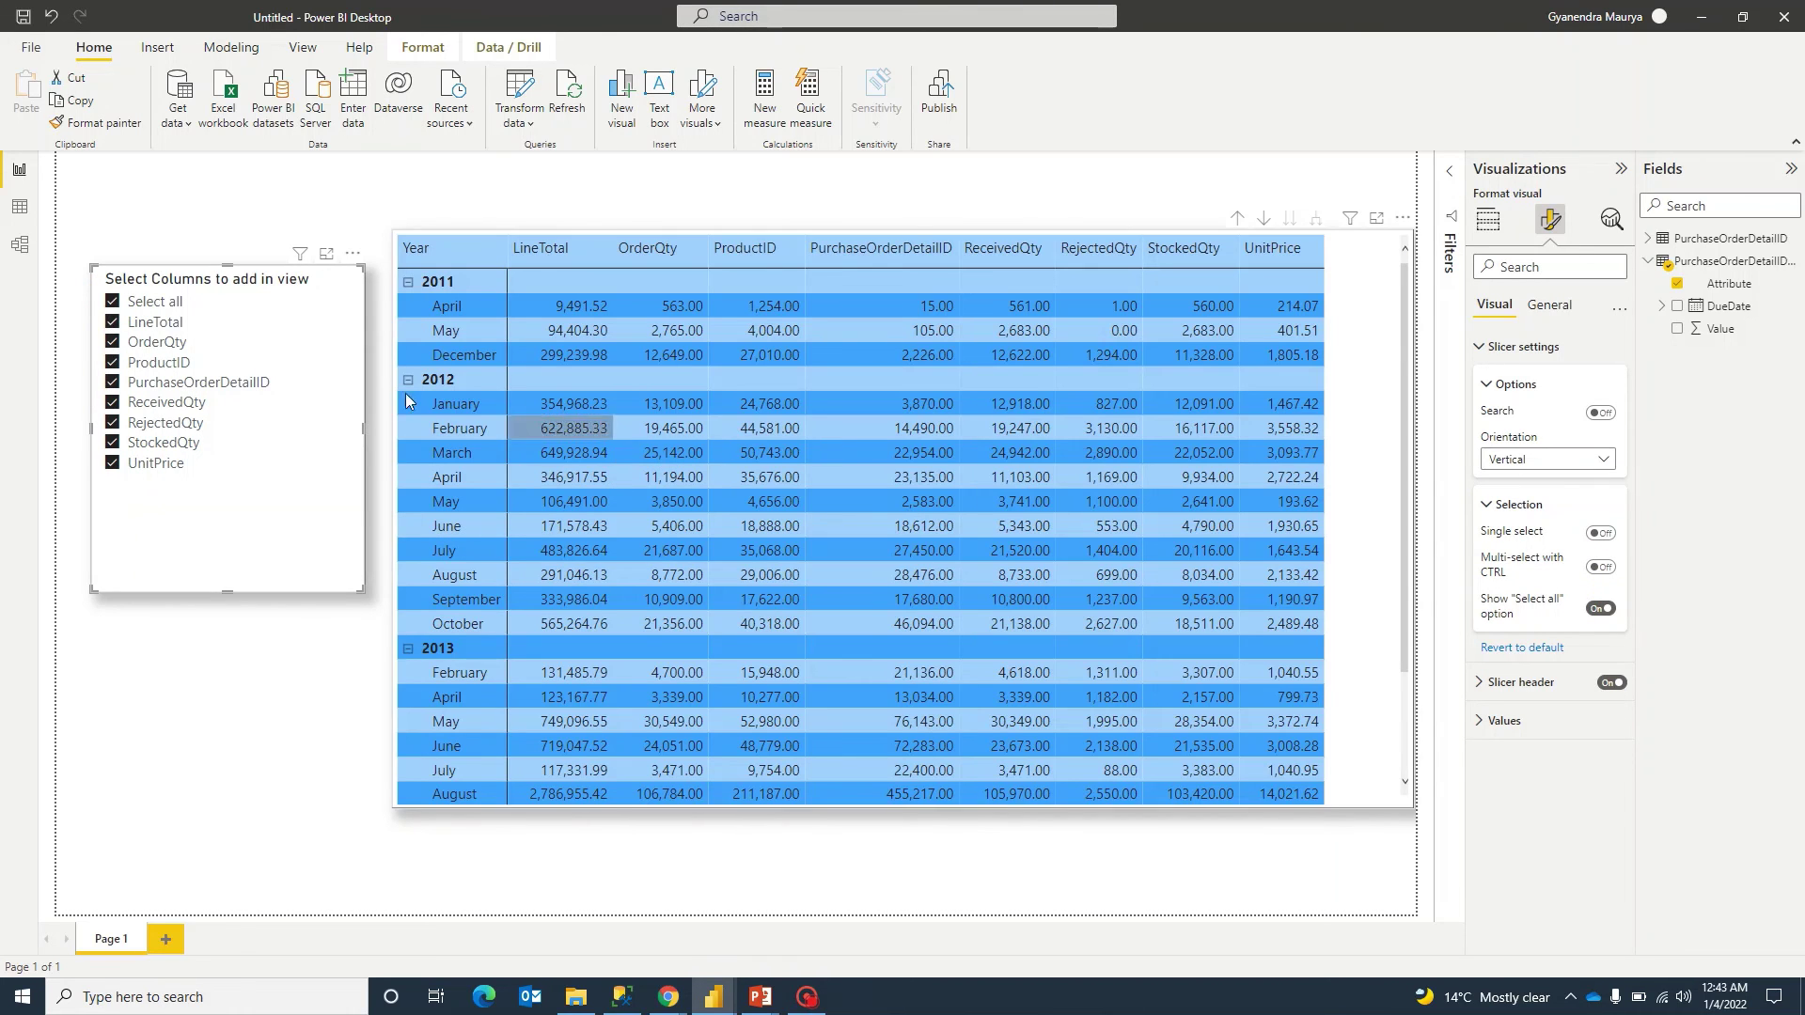
pyautogui.click(113, 302)
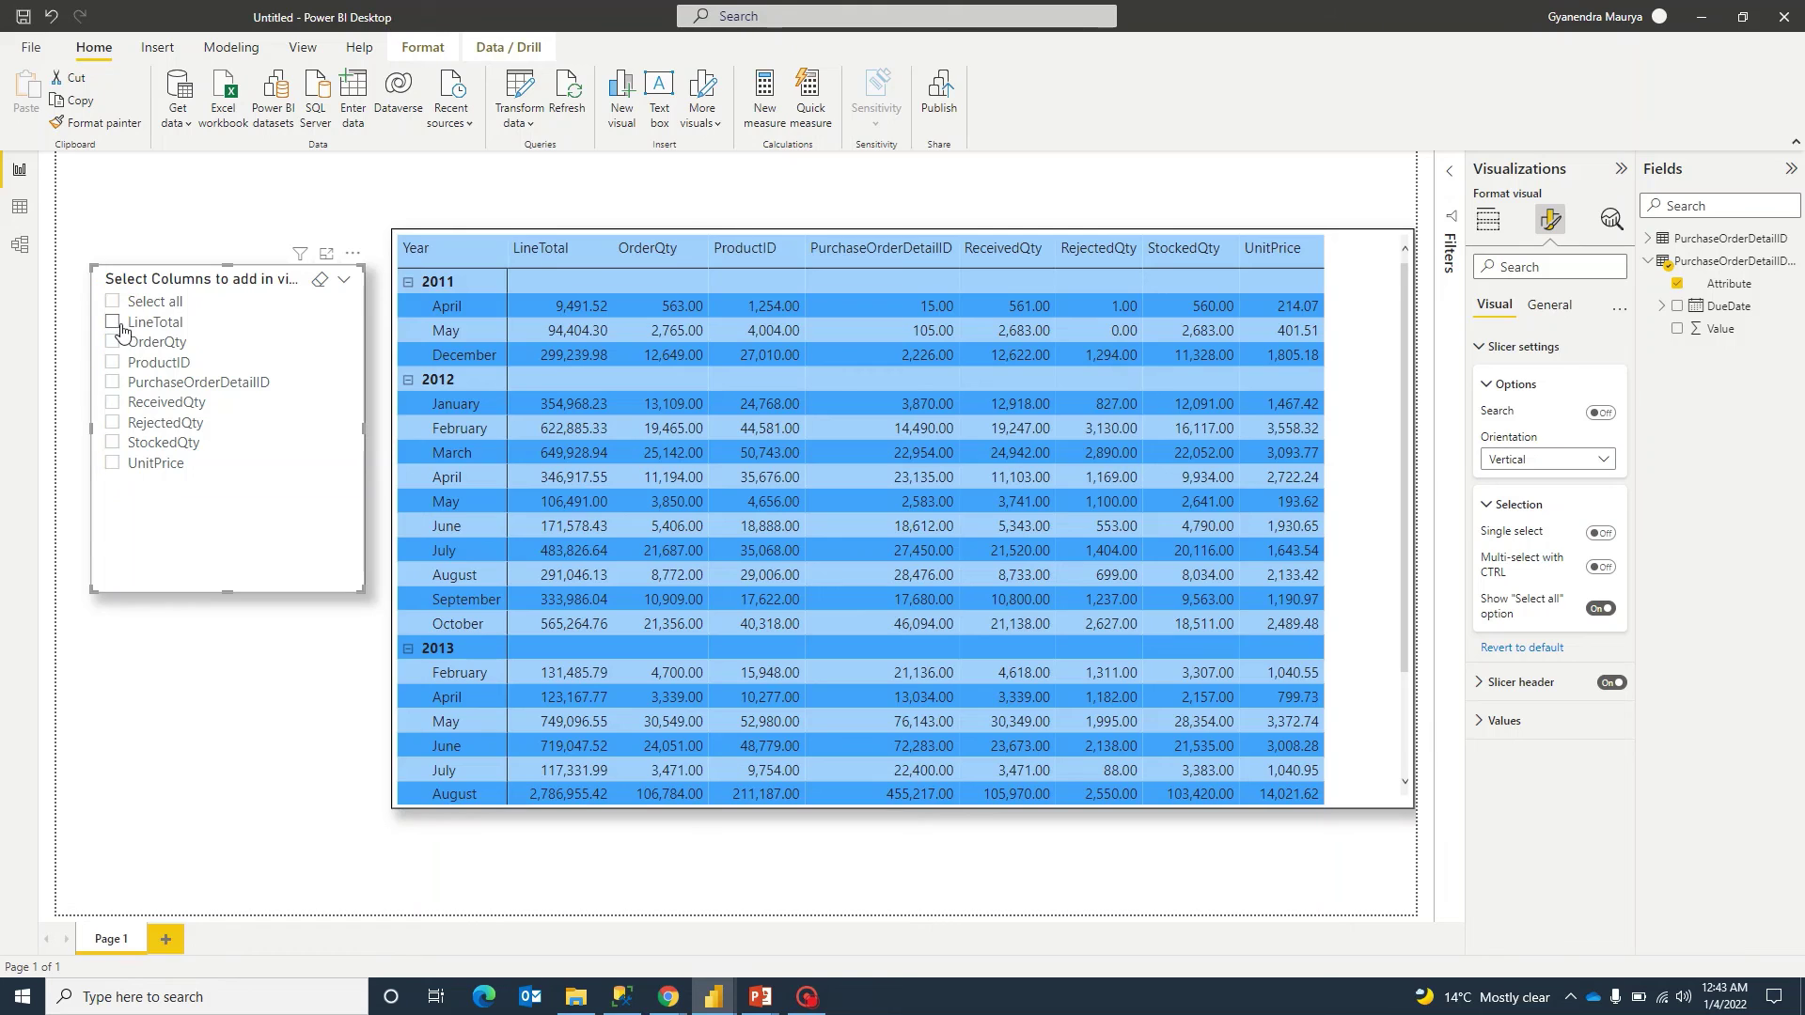
# Select the columns from LineTotal down to StockedQty one by one in the slicer to build up the matrix.
pyautogui.click(113, 322)
pyautogui.click(114, 342)
pyautogui.click(113, 362)
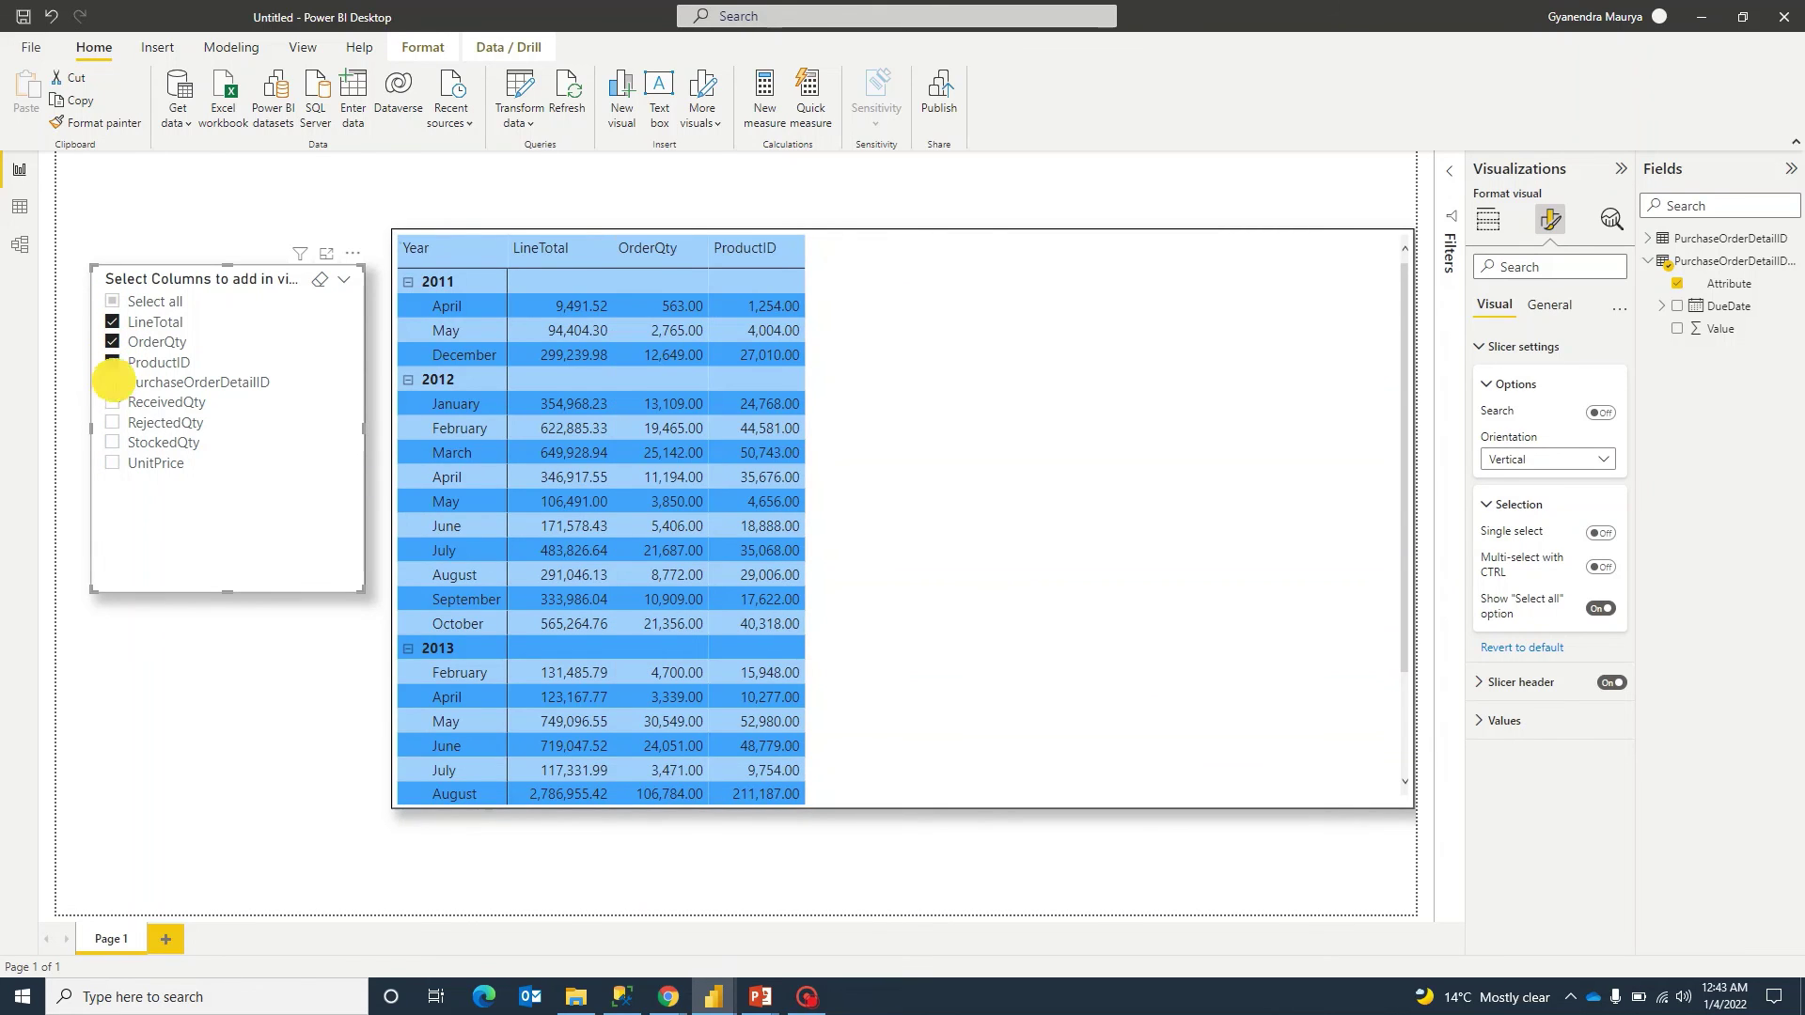
pyautogui.click(113, 381)
pyautogui.click(113, 402)
pyautogui.click(112, 424)
pyautogui.click(114, 443)
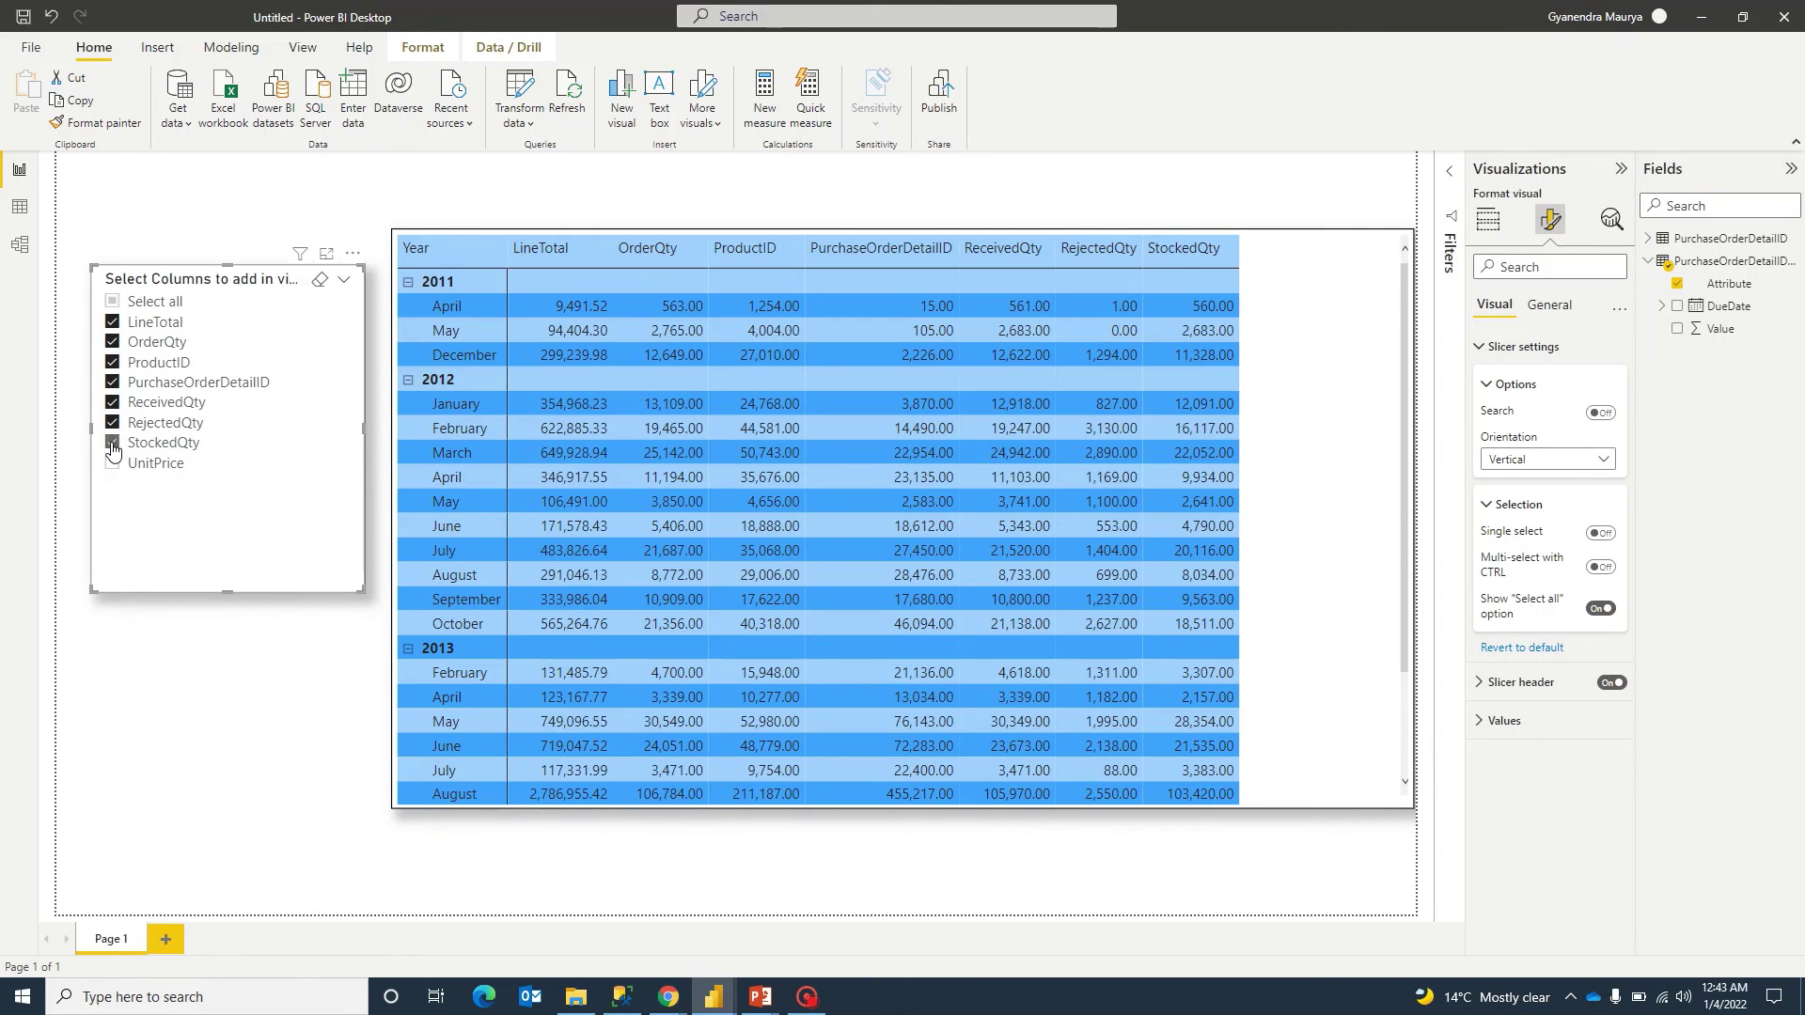
# Remove the columns from StockedQty up to ProductID from the slicer selection, keeping LineTotal and OrderQty selected.
pyautogui.click(112, 442)
pyautogui.click(113, 423)
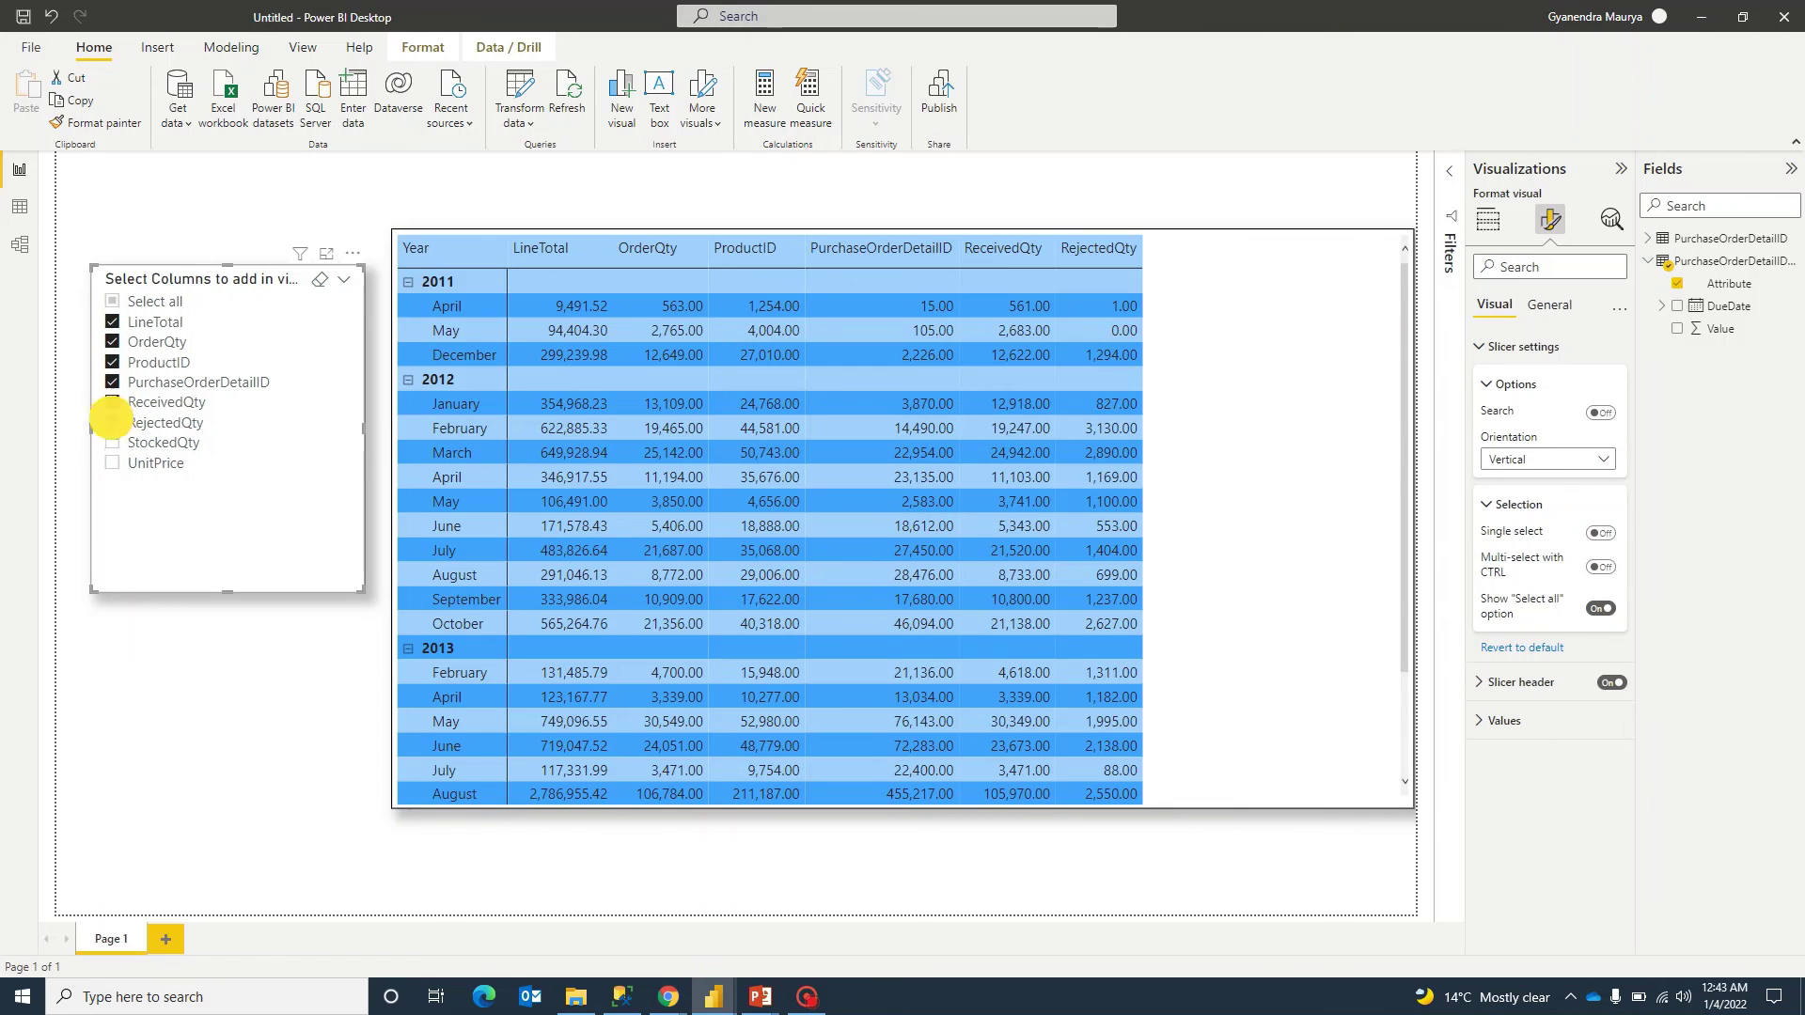
pyautogui.click(113, 403)
pyautogui.click(113, 382)
pyautogui.click(113, 362)
pyautogui.click(113, 342)
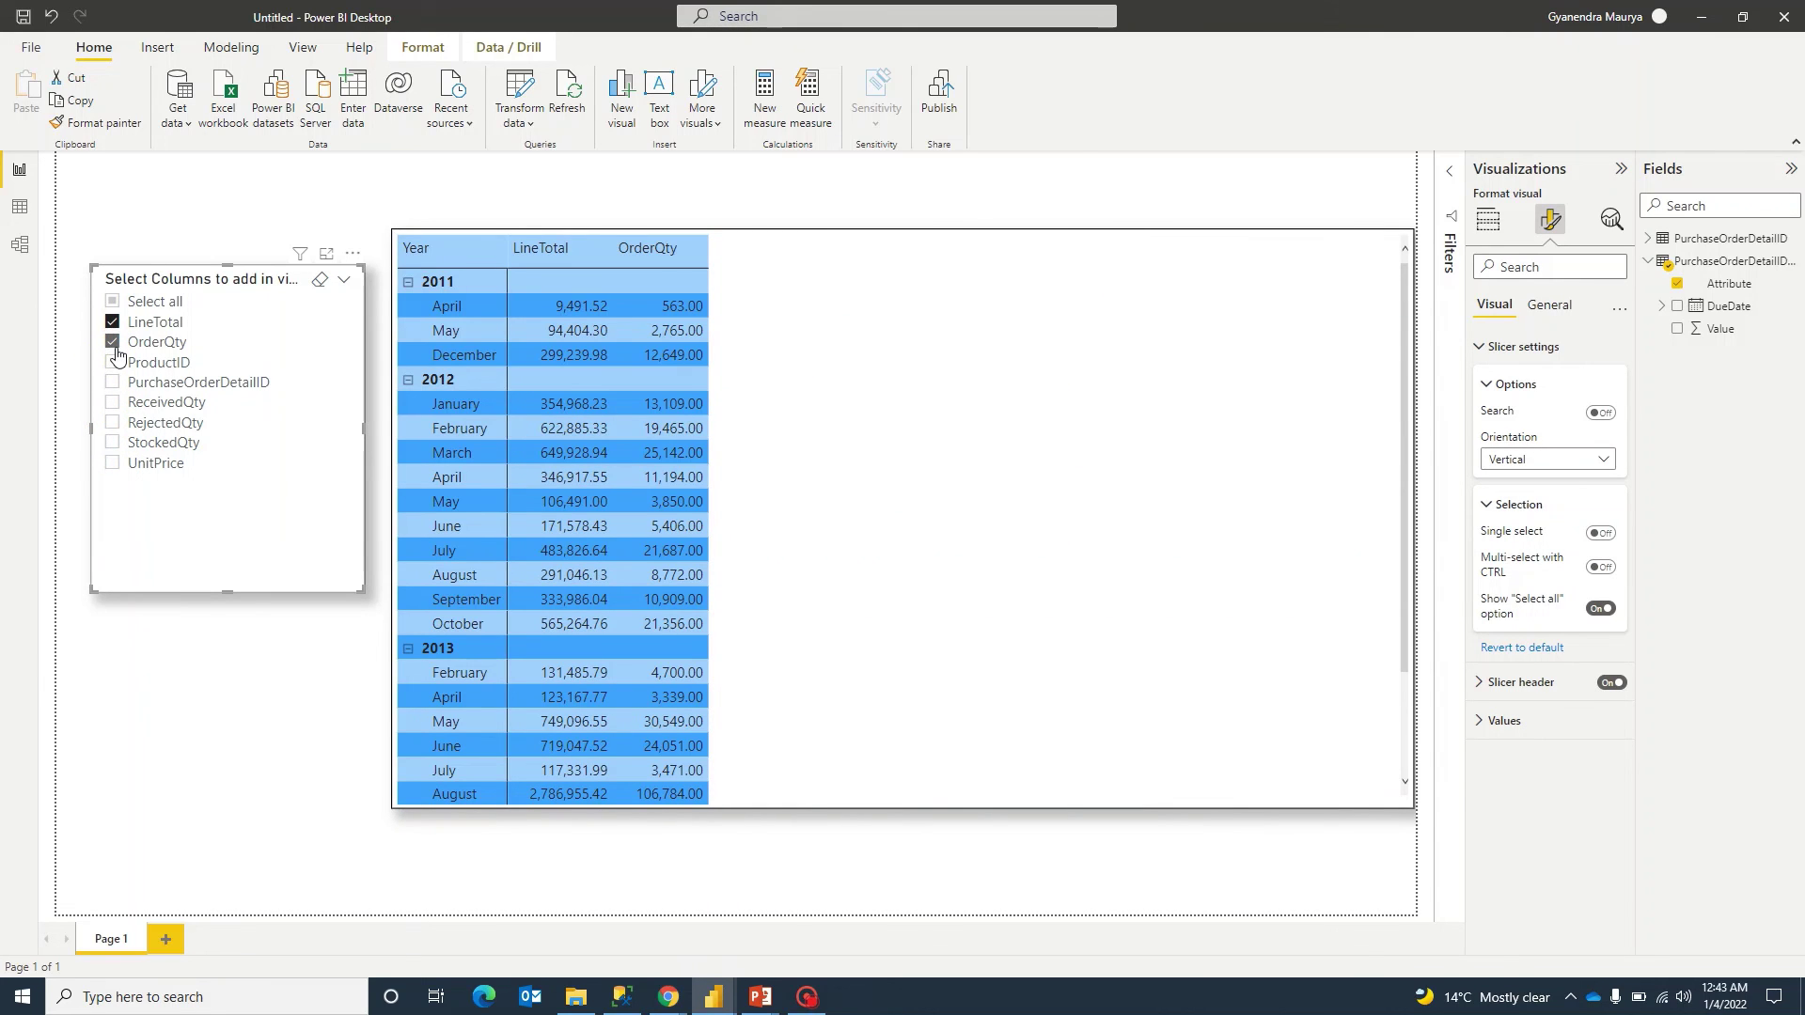
# Add ProductID, ReceivedQty, StockedQty and UnitPrice to the slicer selection and make the slicer slightly narrower.
pyautogui.click(113, 362)
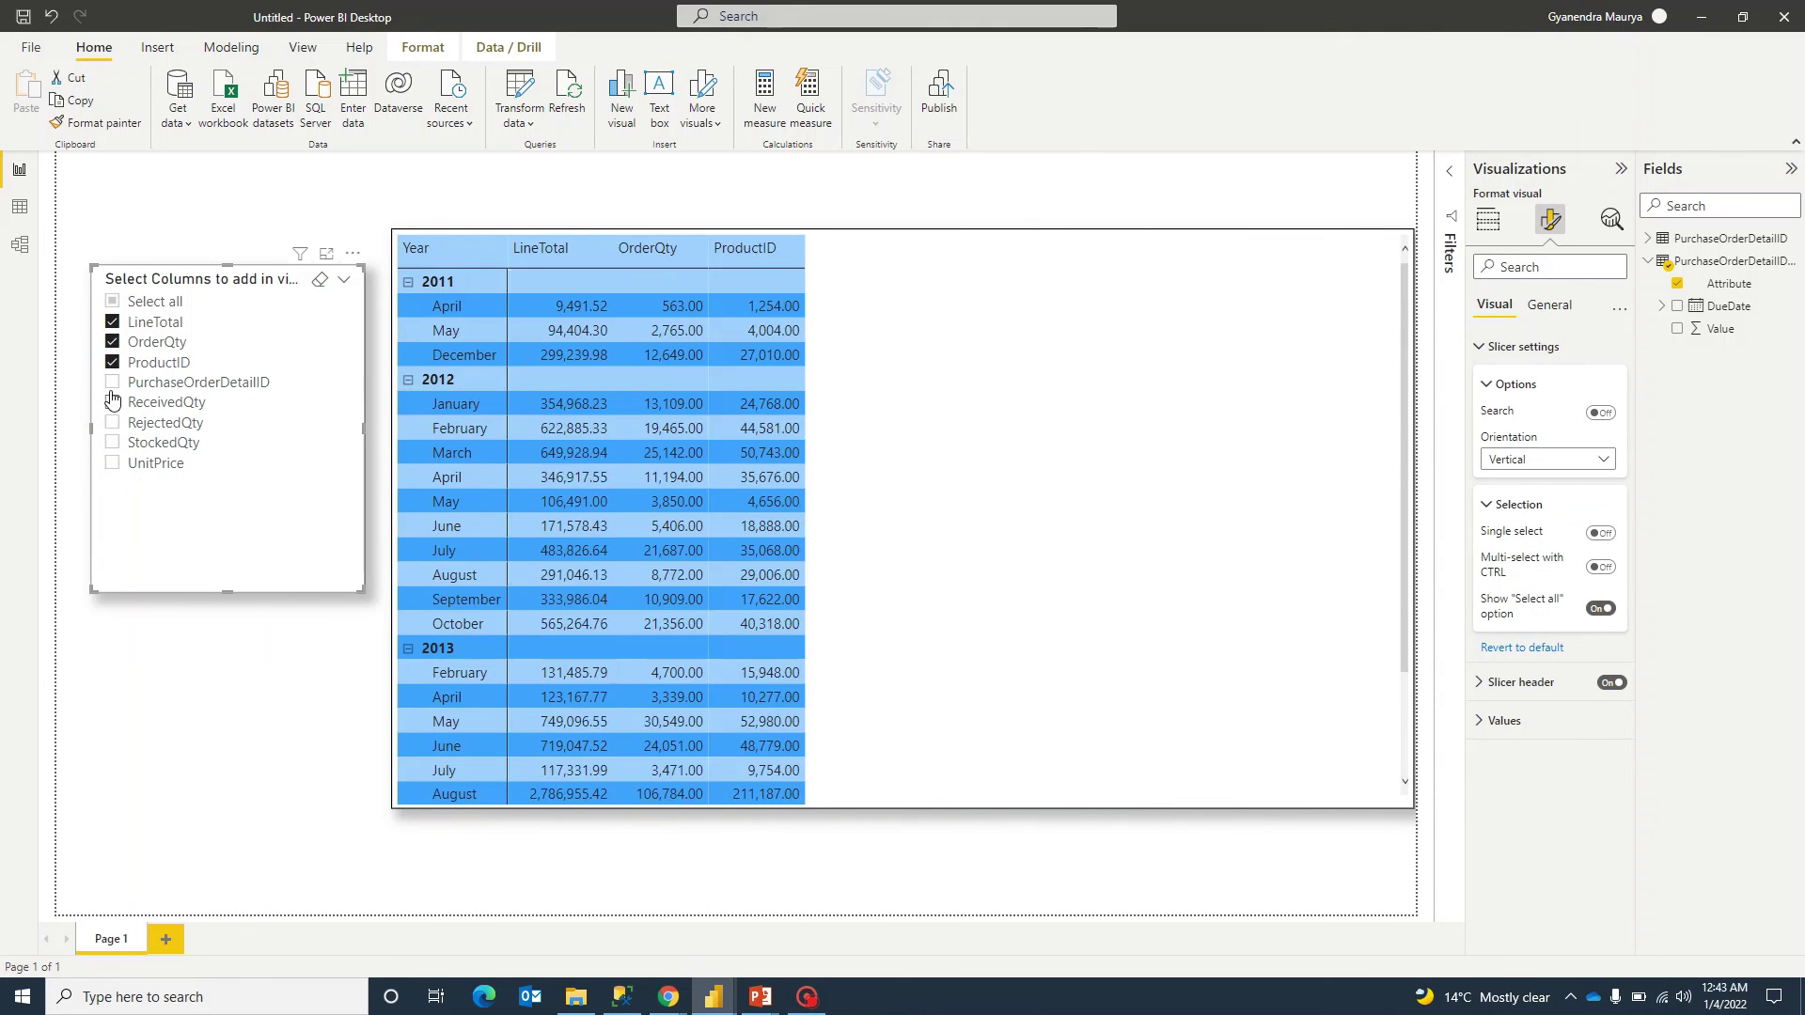
pyautogui.click(112, 403)
pyautogui.click(113, 443)
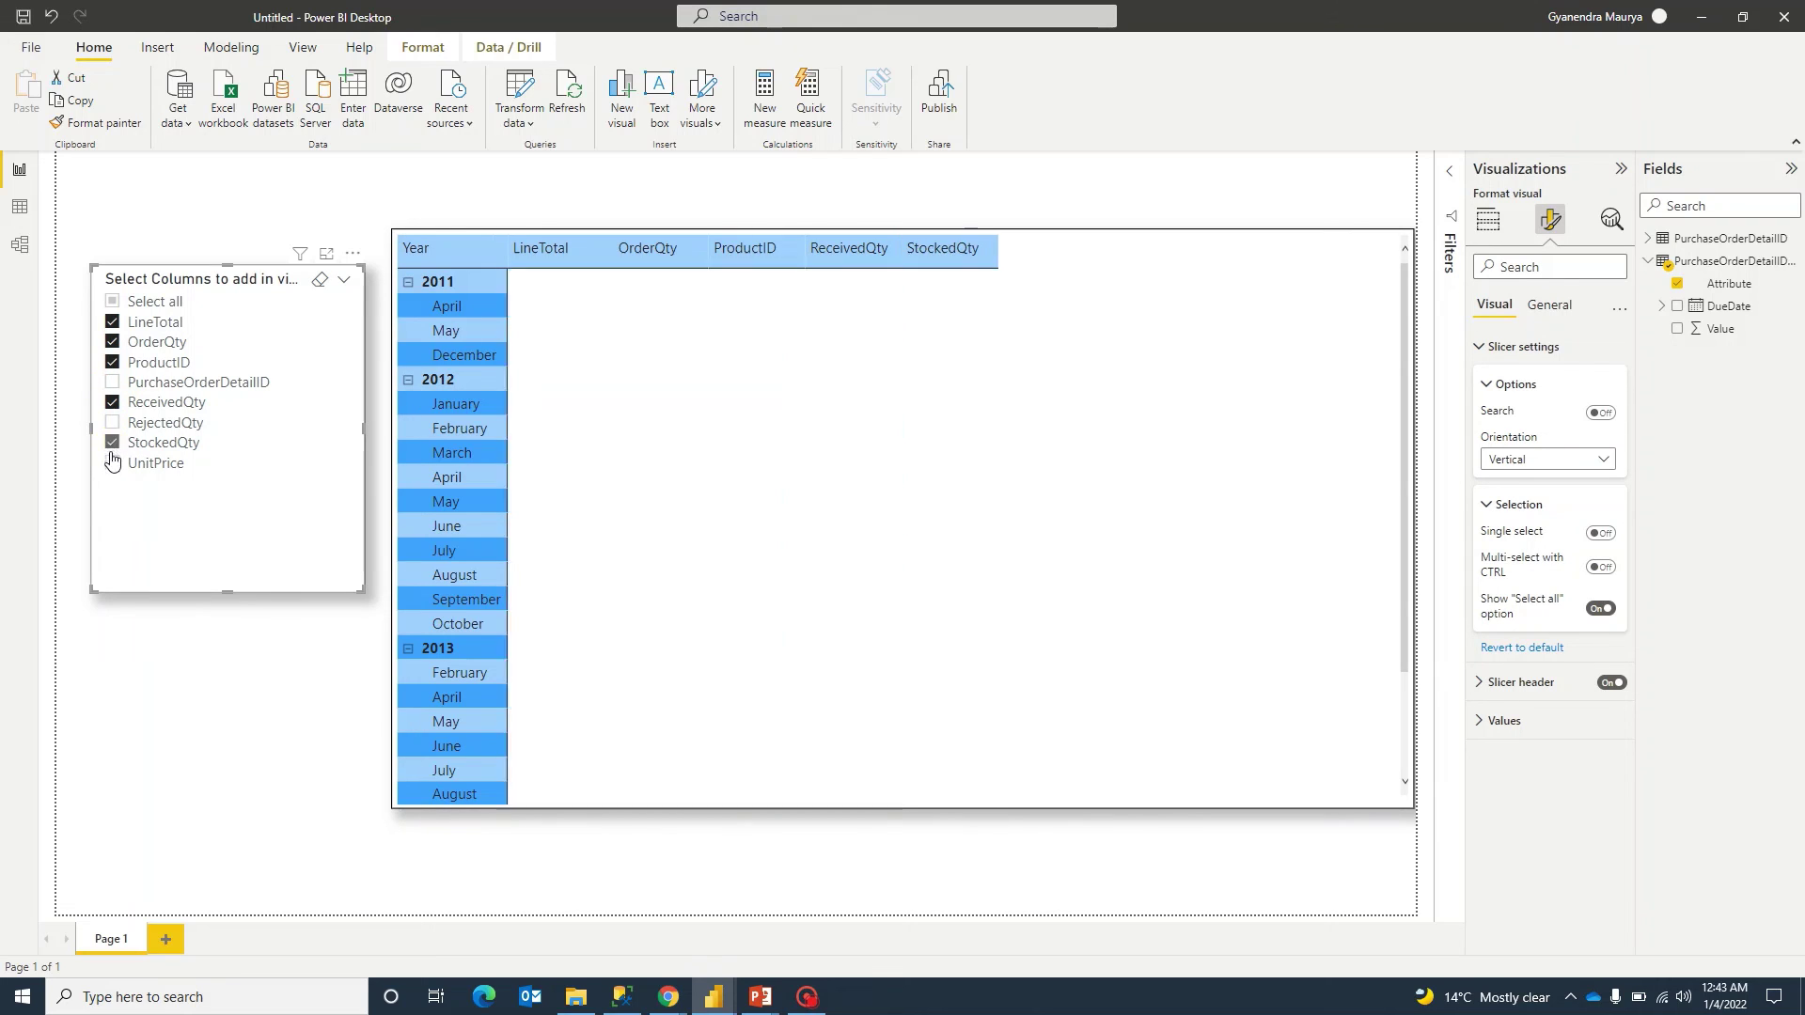
pyautogui.click(113, 462)
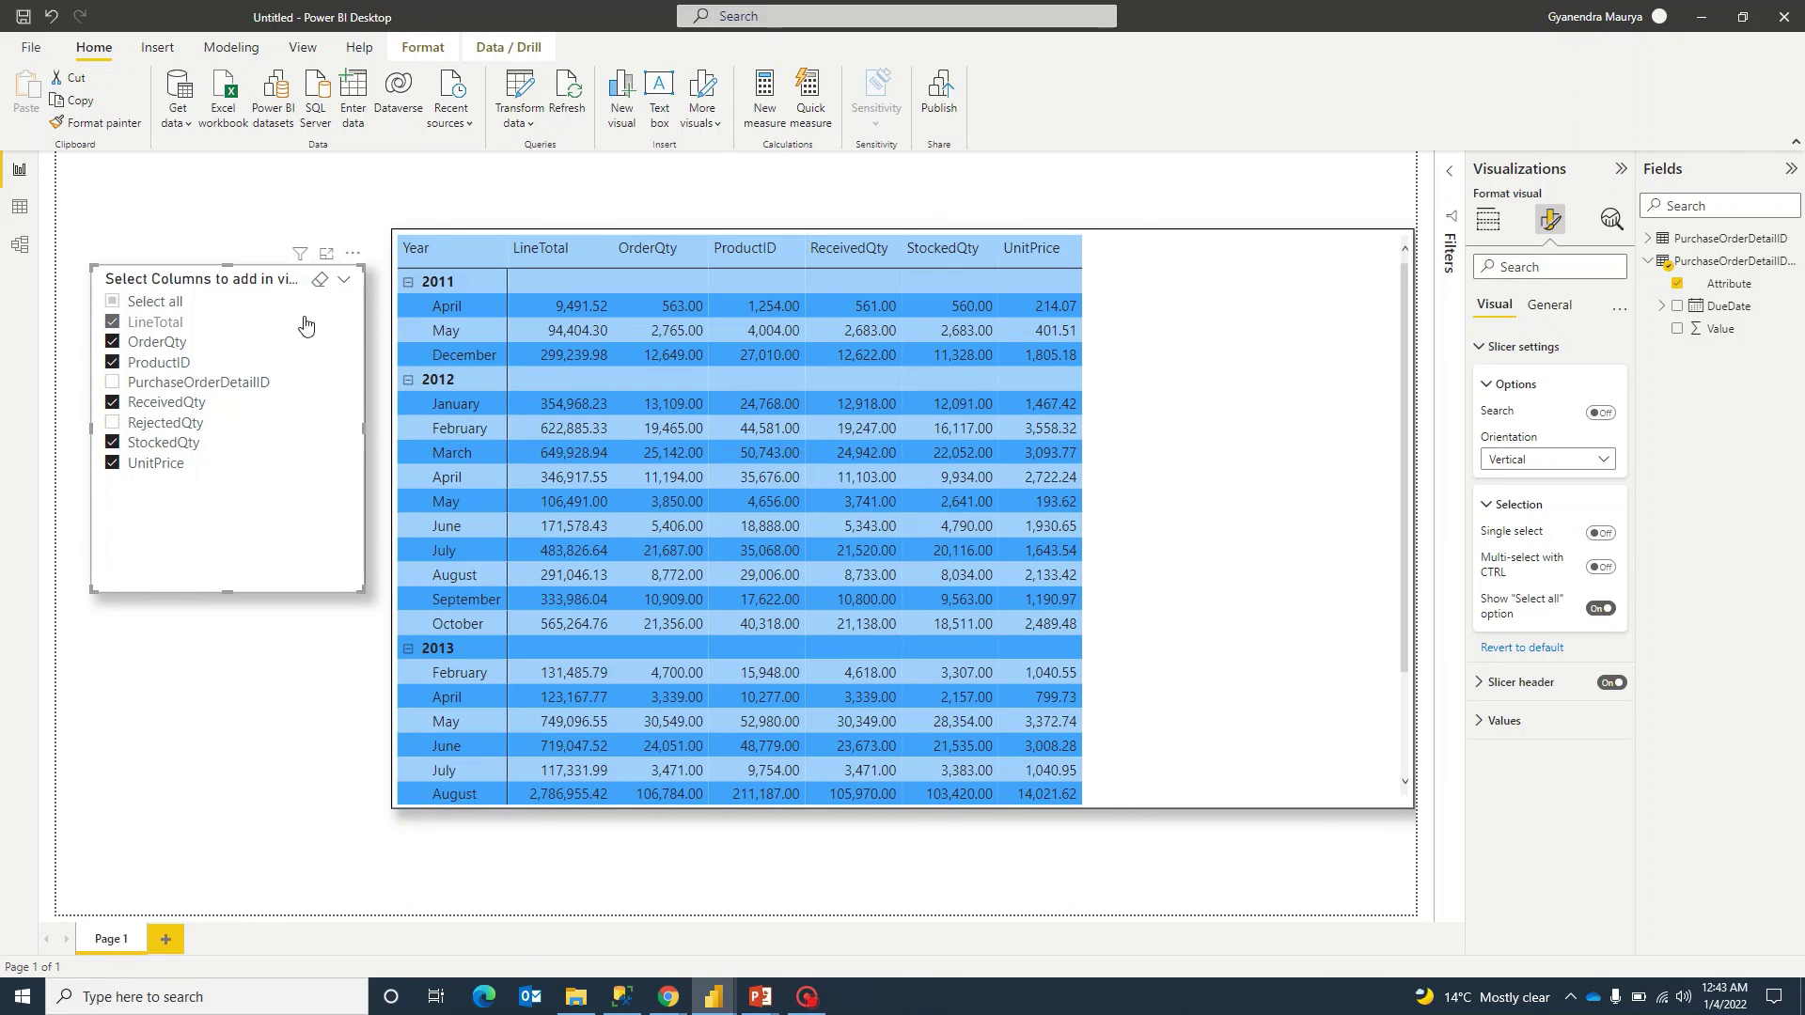
pyautogui.moveTo(364, 429); pyautogui.dragTo(340, 429)
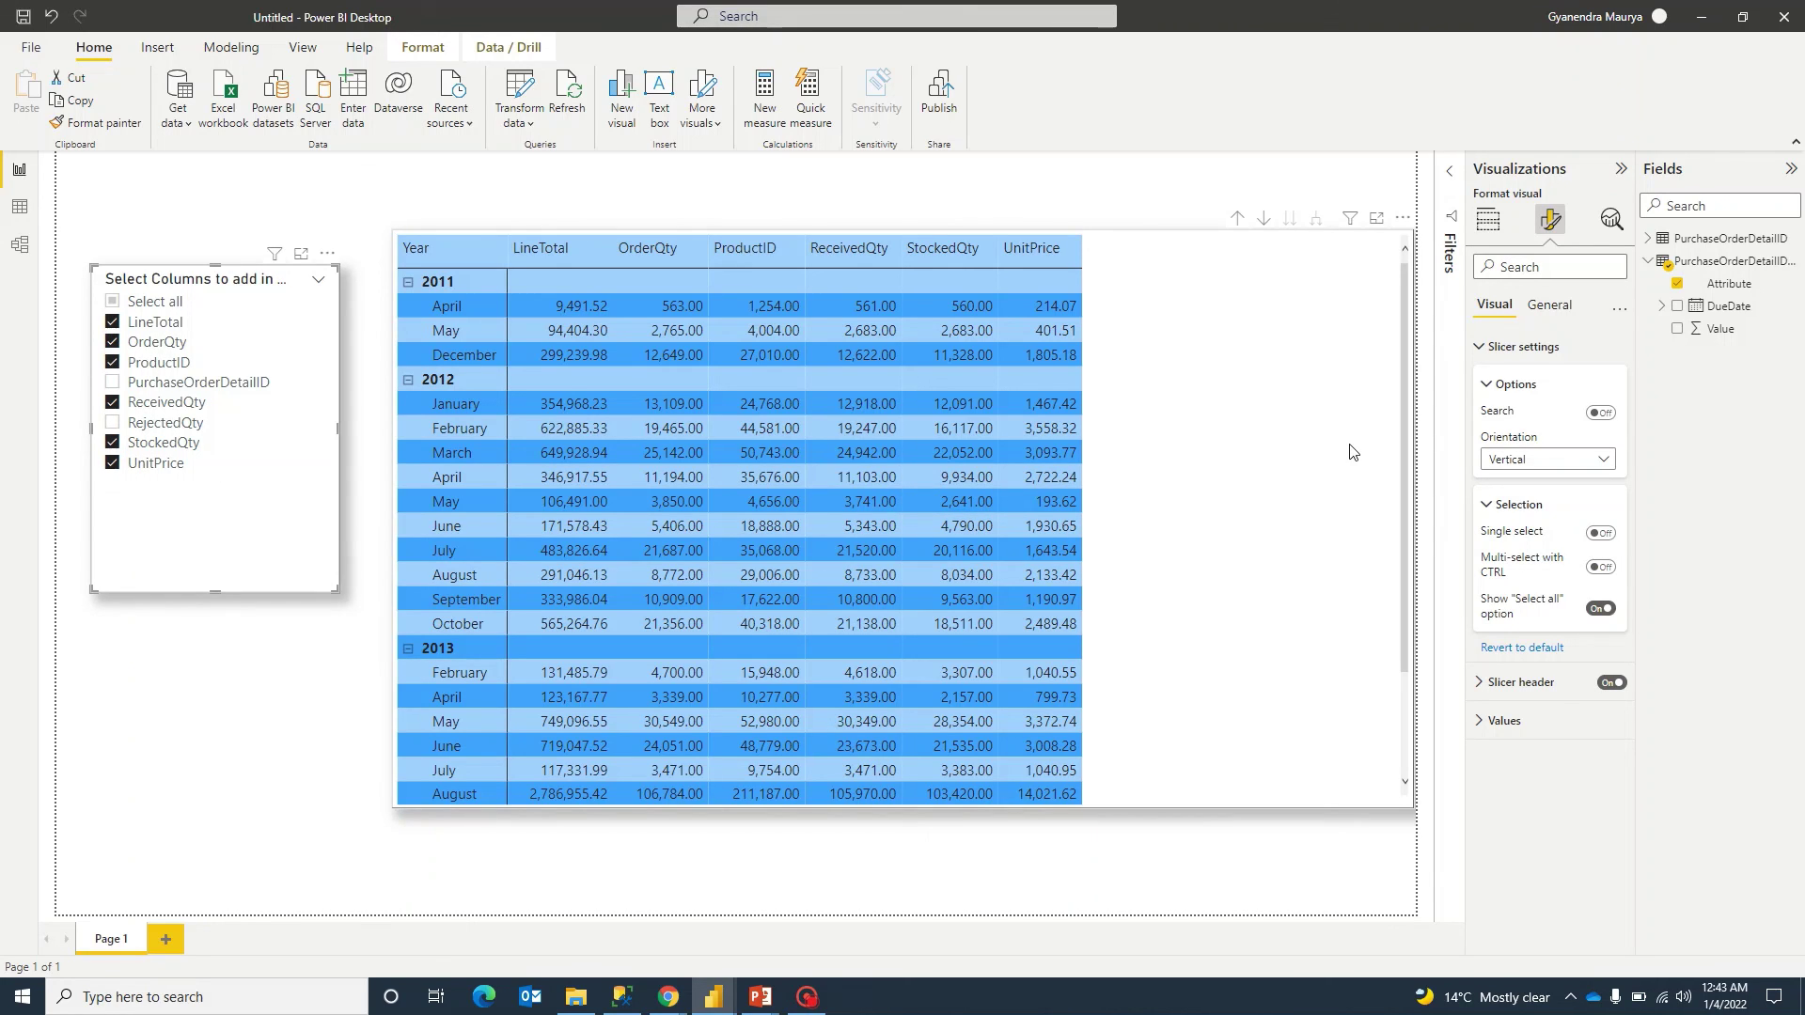
pyautogui.hotkey('alt', 'Tab')
pyautogui.hotkey('alt', 'Tab')
pyautogui.hotkey('alt', 'Tab')
pyautogui.hotkey('alt', 'Tab')
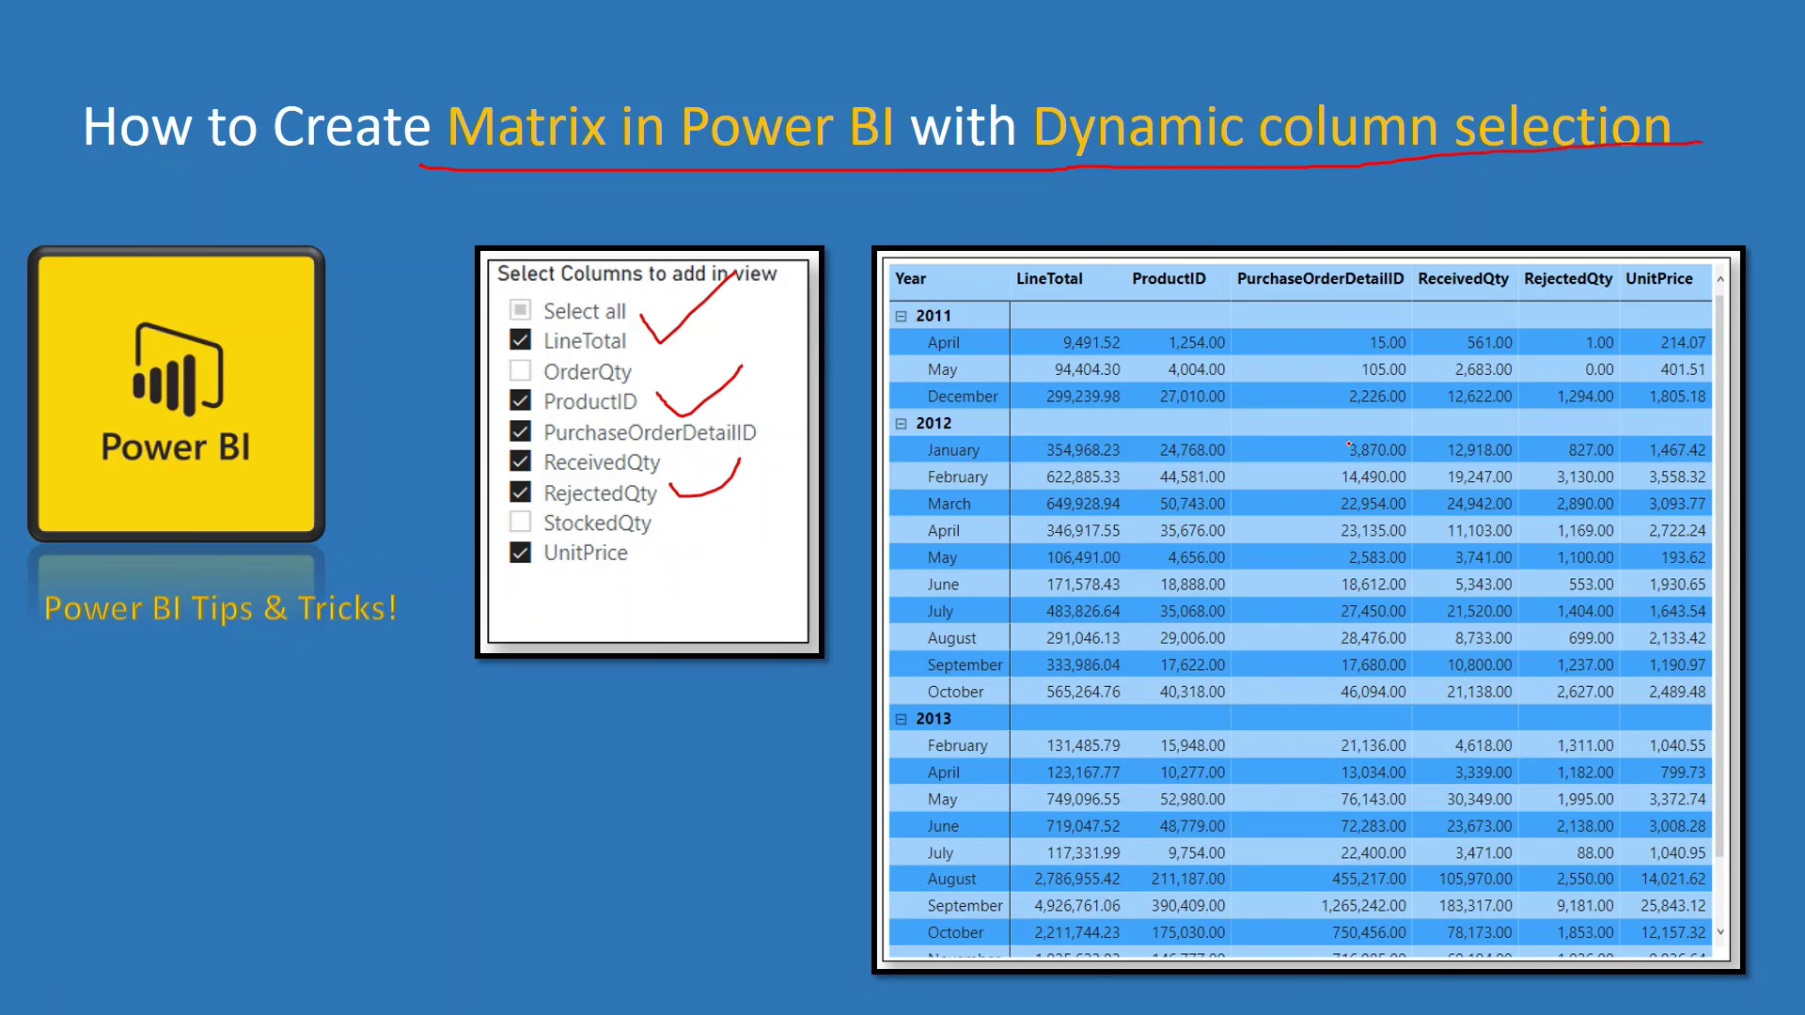
pyautogui.click(1350, 443)
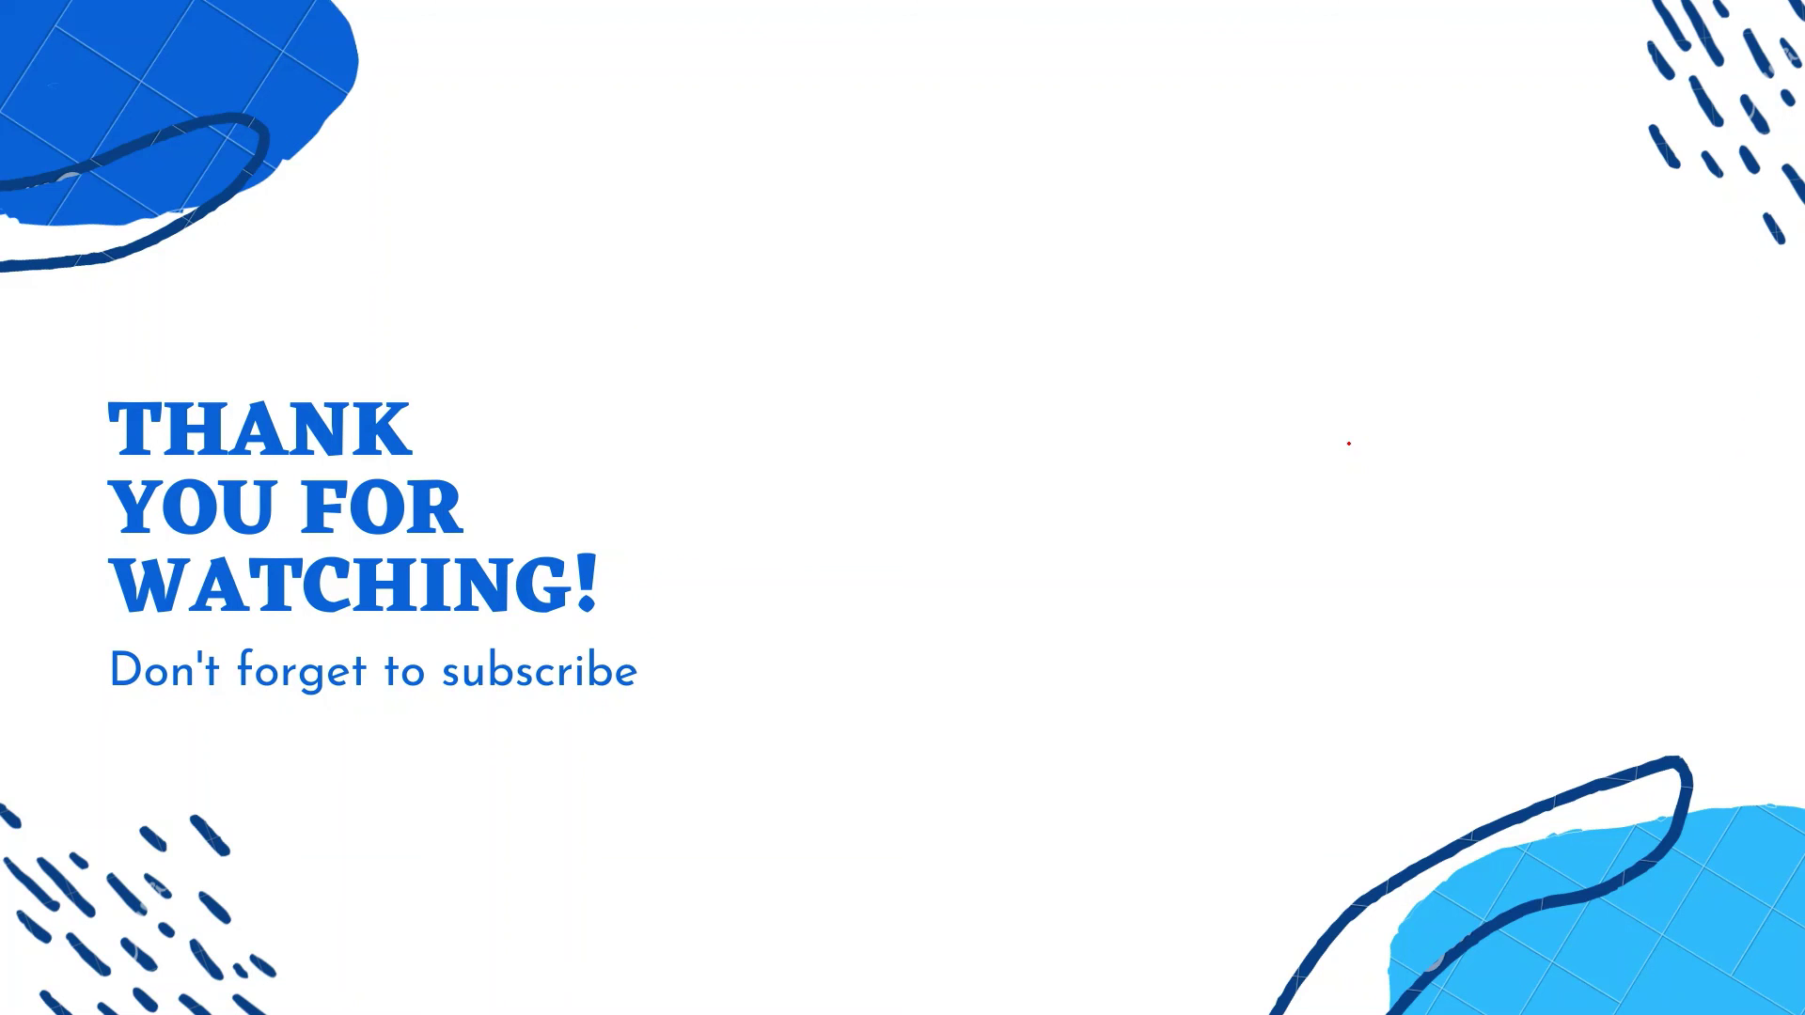